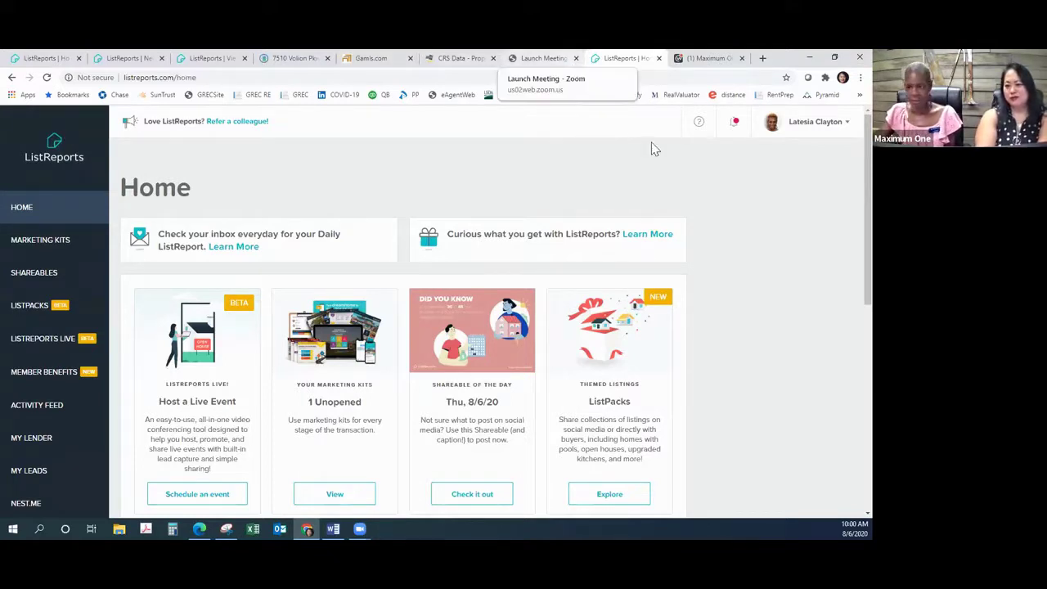
left_click(37, 250)
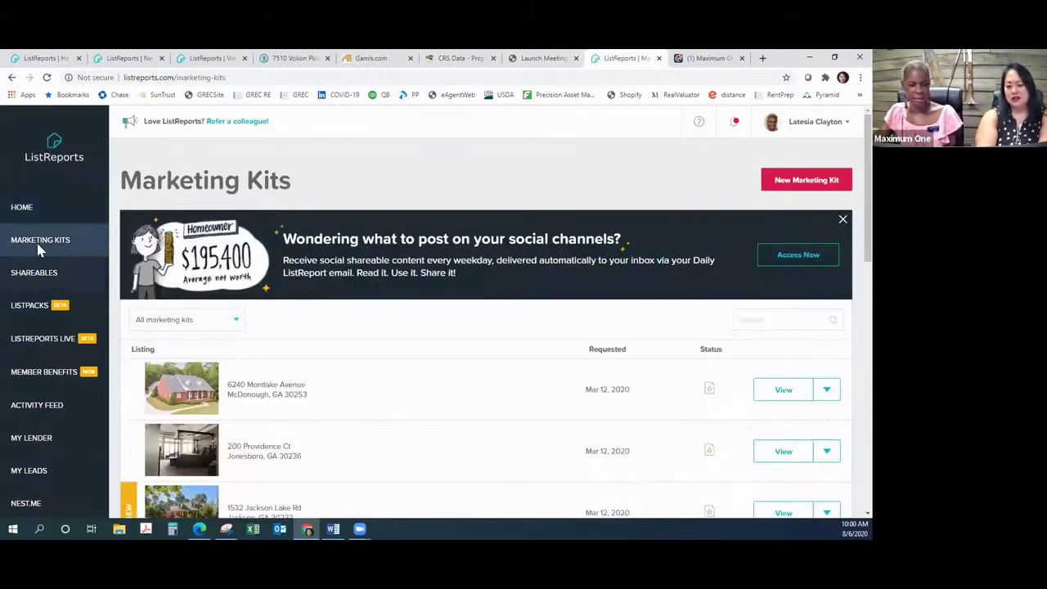
scroll(451, 371, "down", 6)
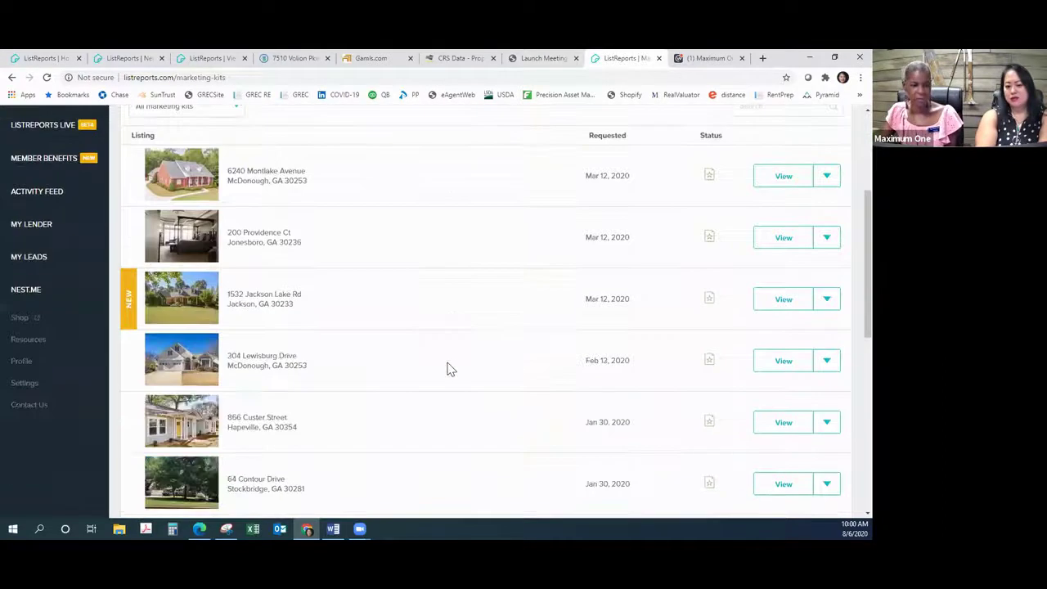
scroll(447, 365, "up", 7)
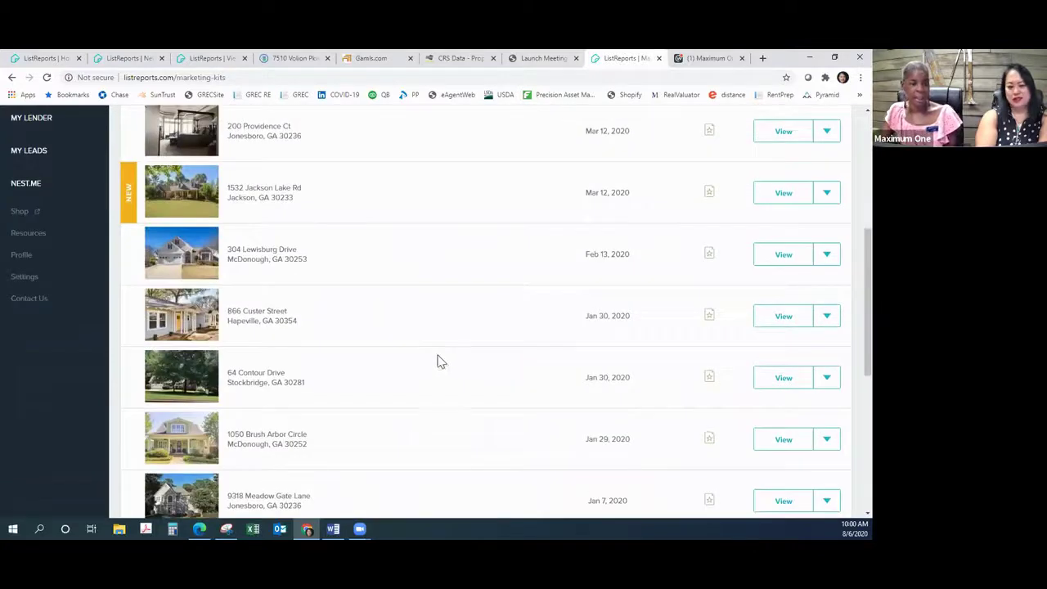
left_click(210, 59)
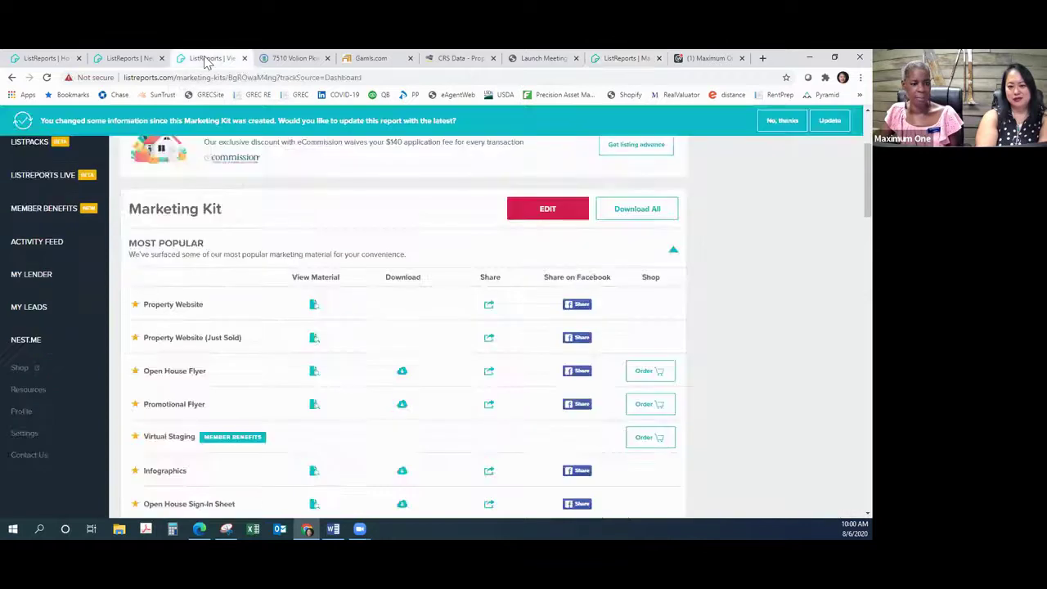
left_click(147, 60)
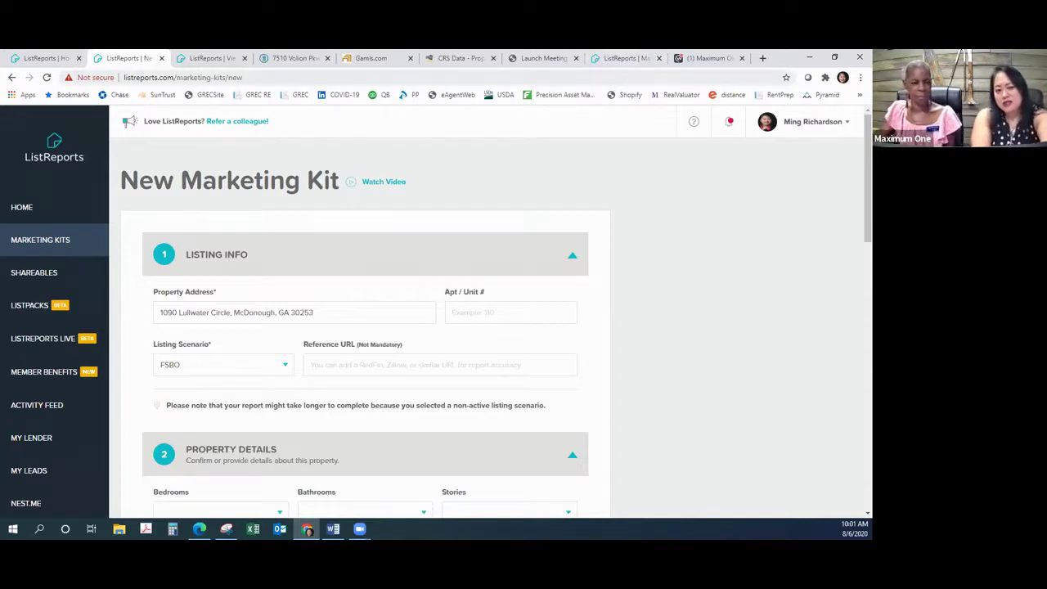
Step: Go back to the ListReports Home tab and reopen the Marketing Kits list
left_click(57, 59)
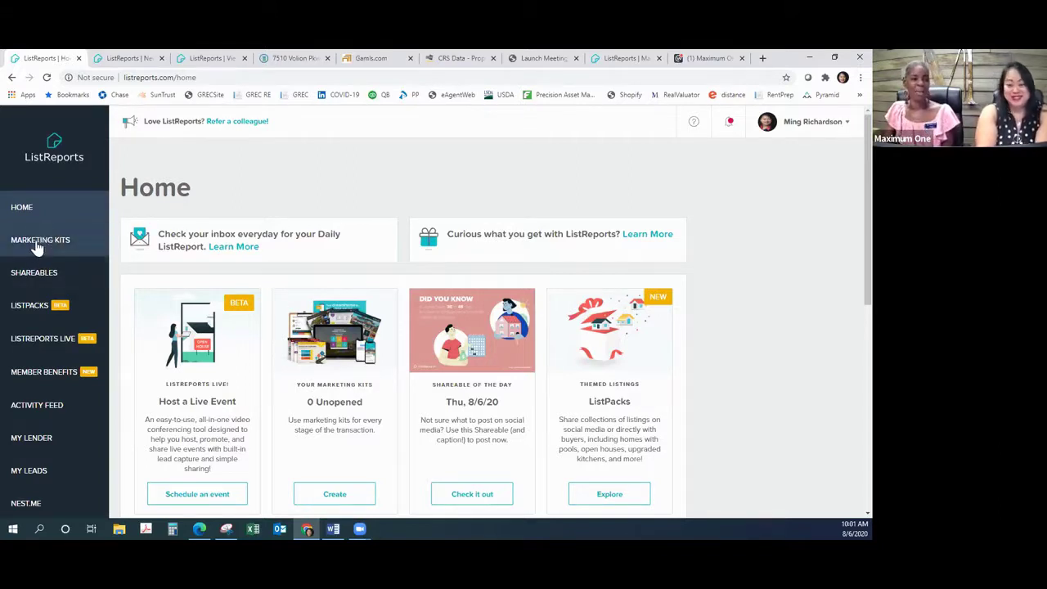
left_click(44, 246)
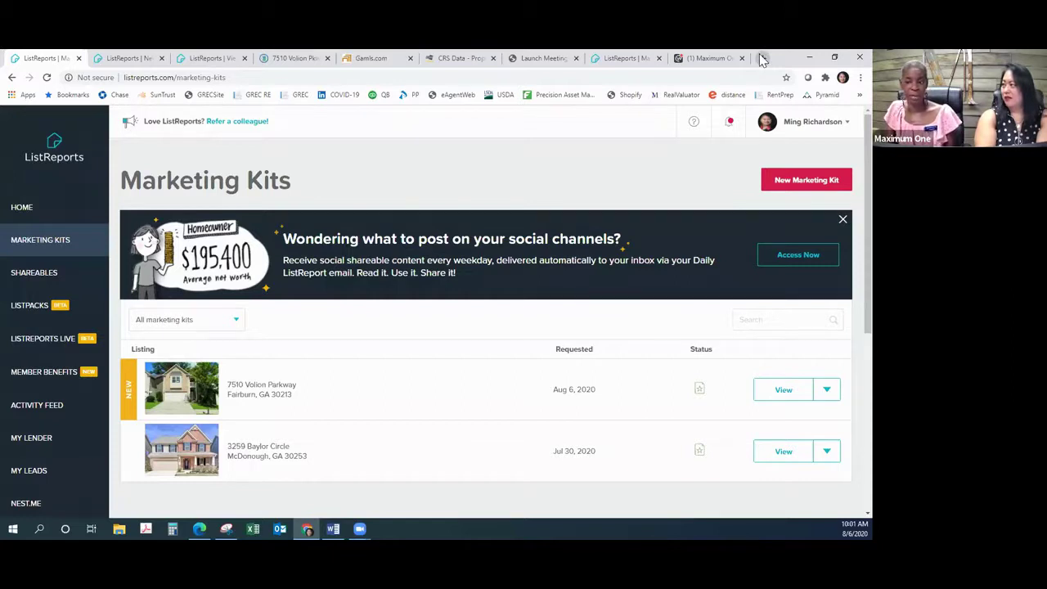
Step: Open a new browser tab and go to zillow.com
left_click(762, 58)
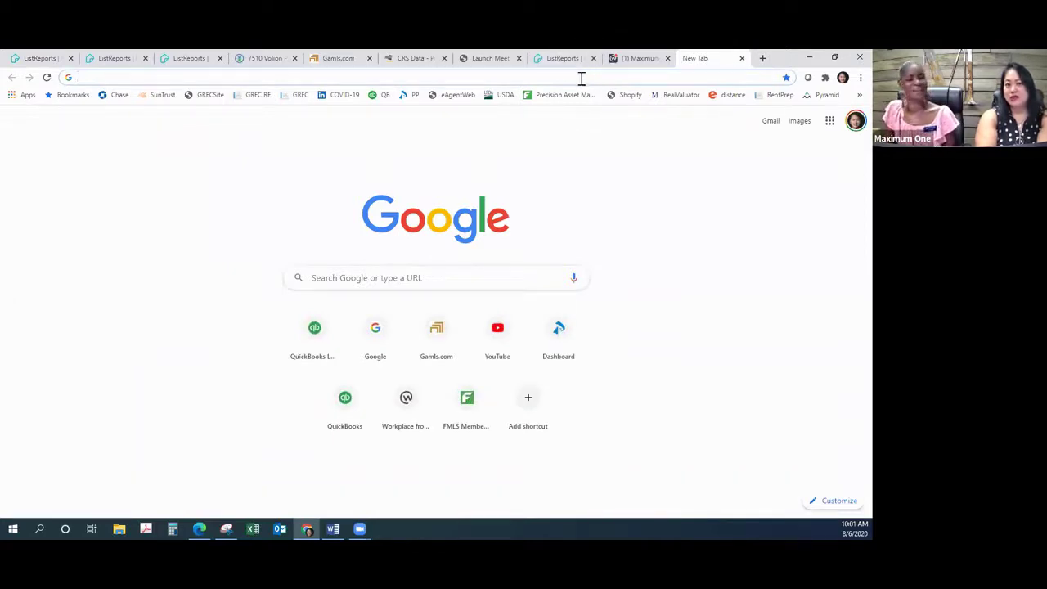
left_click(546, 80)
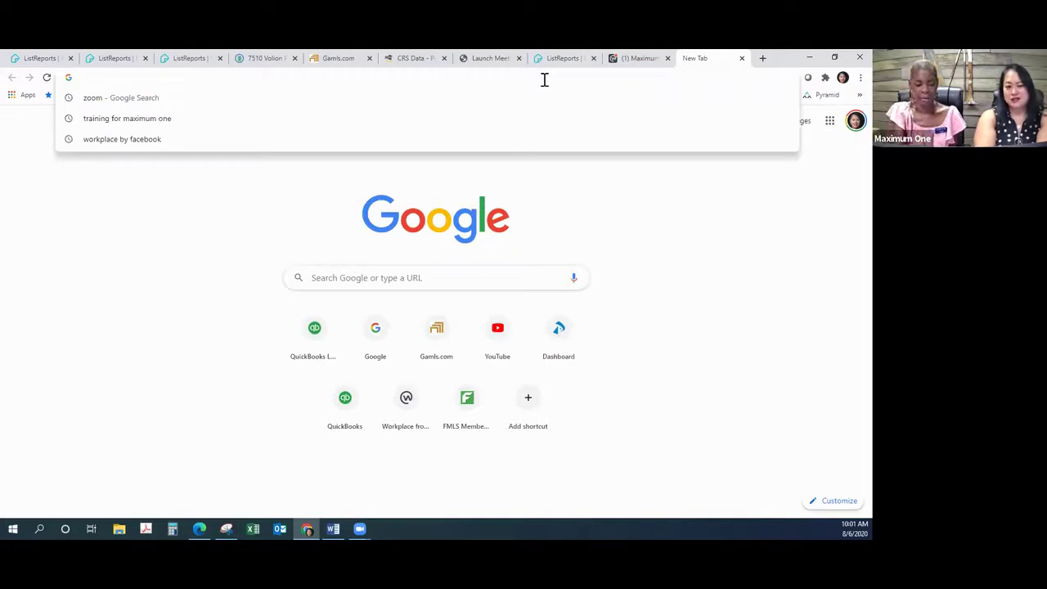
type("zi")
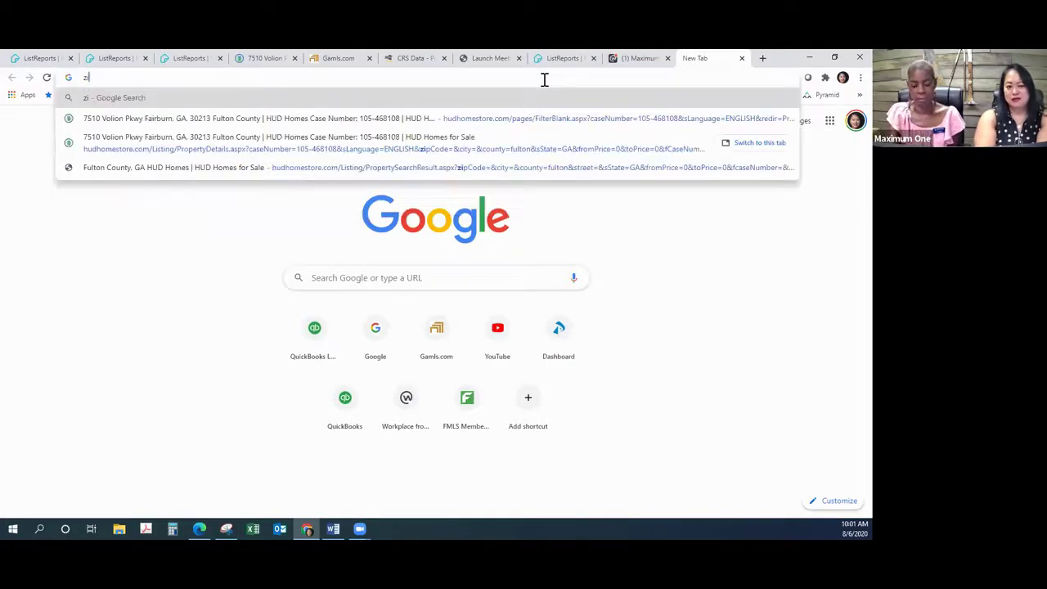
type("llow")
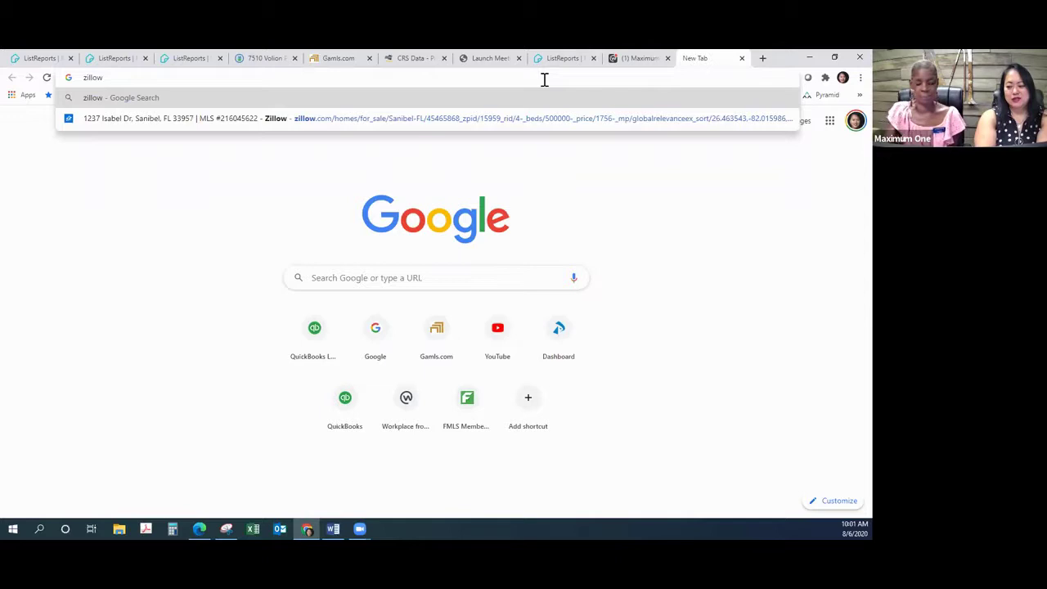
type(".")
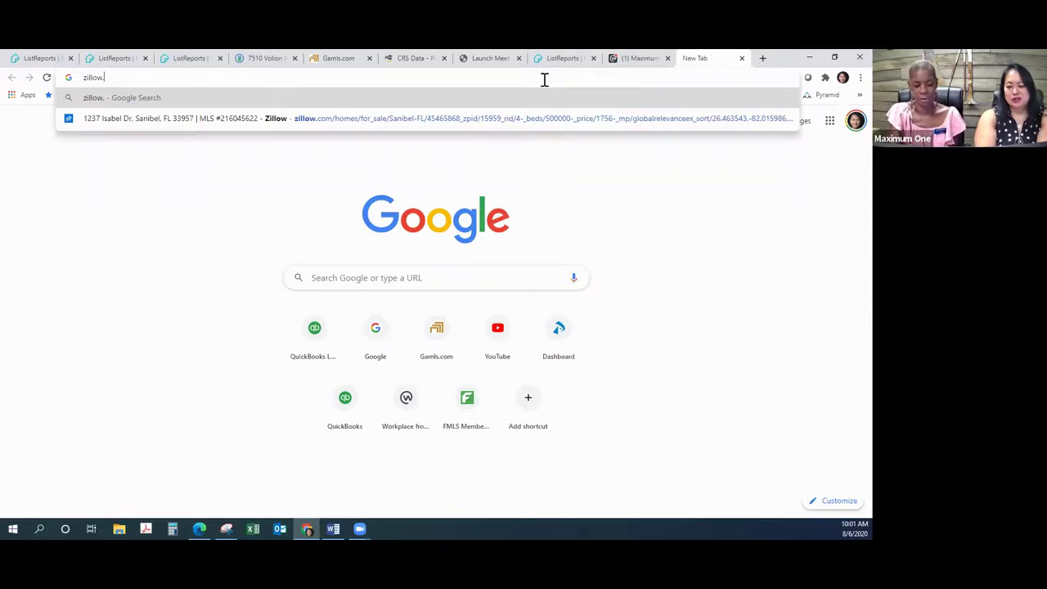
type("v")
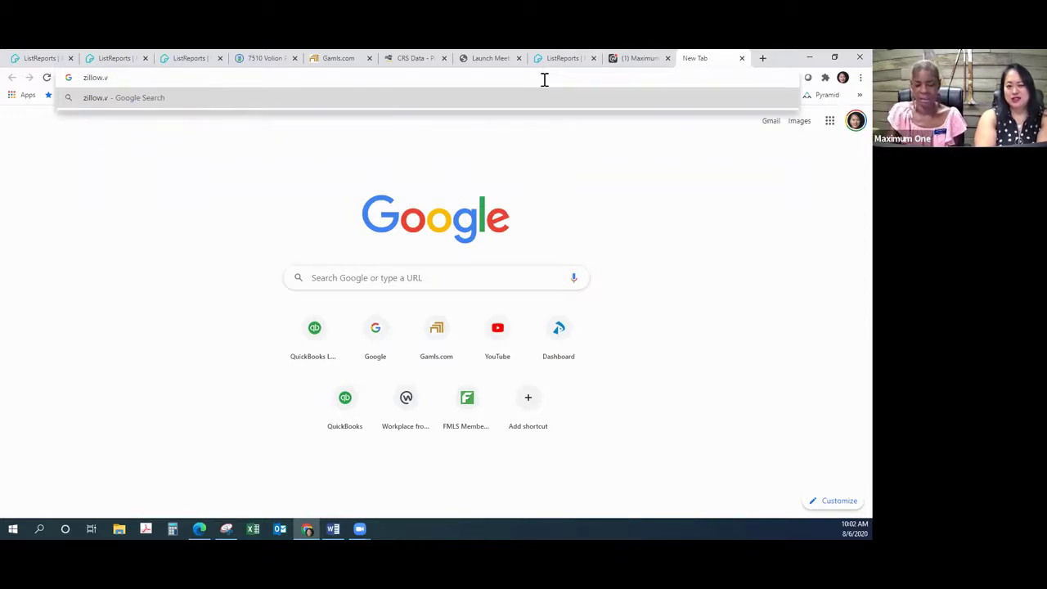
key("BackSpace")
type("co")
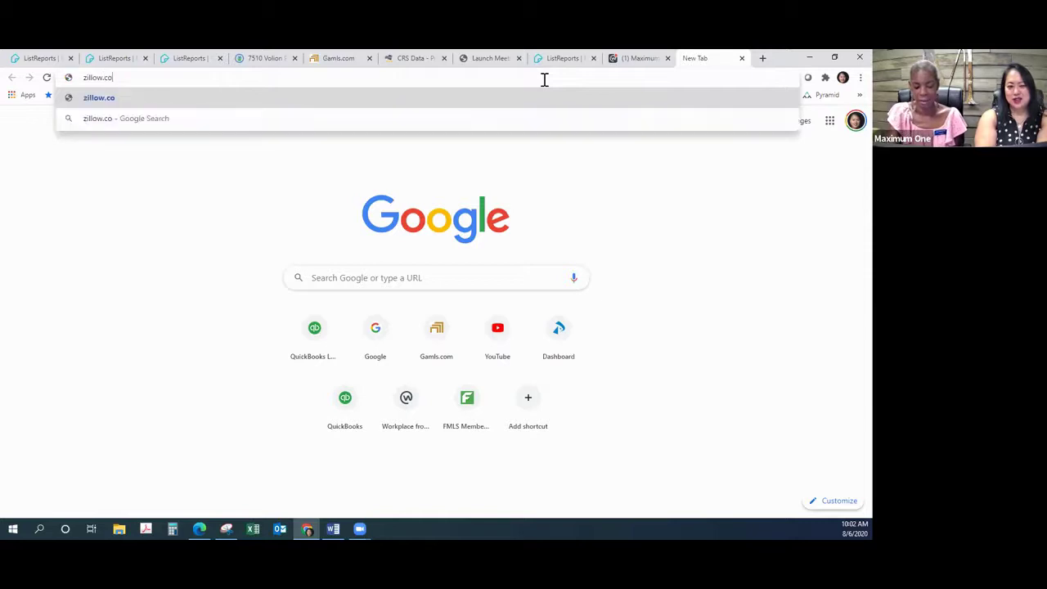
type("n")
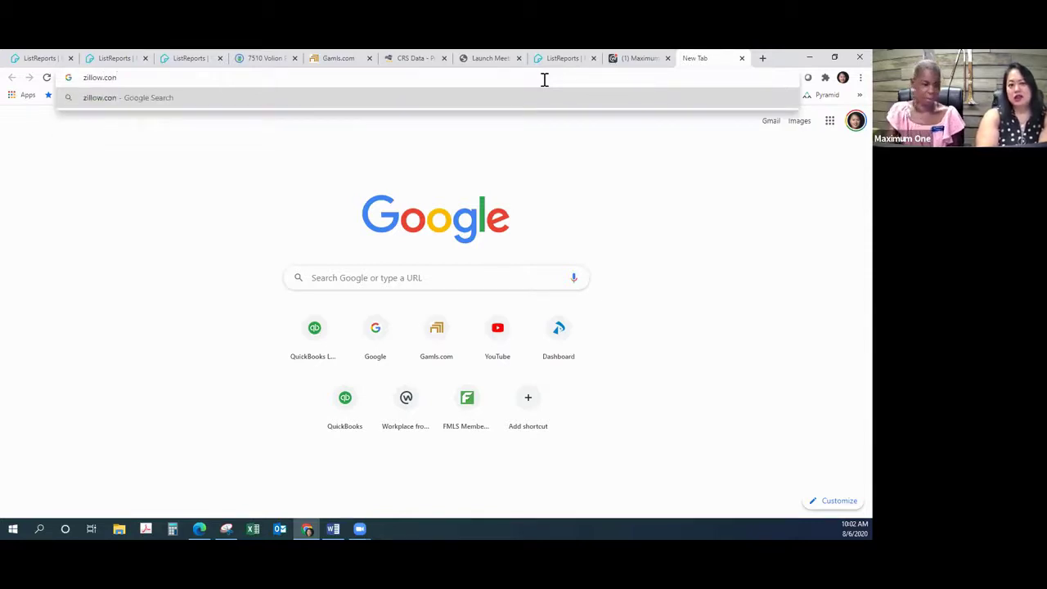
key("BackSpace")
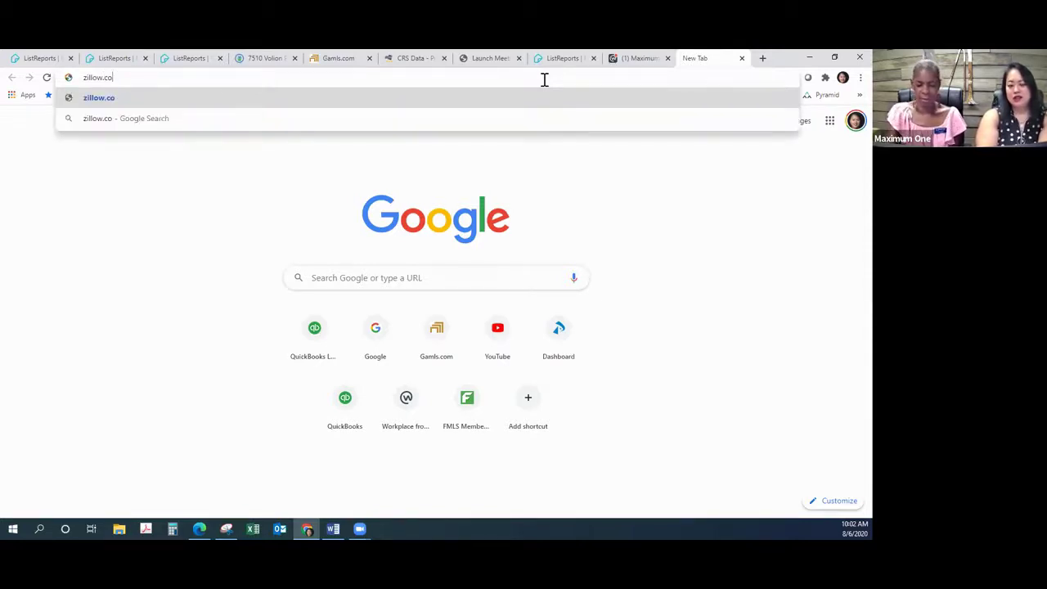
type("m")
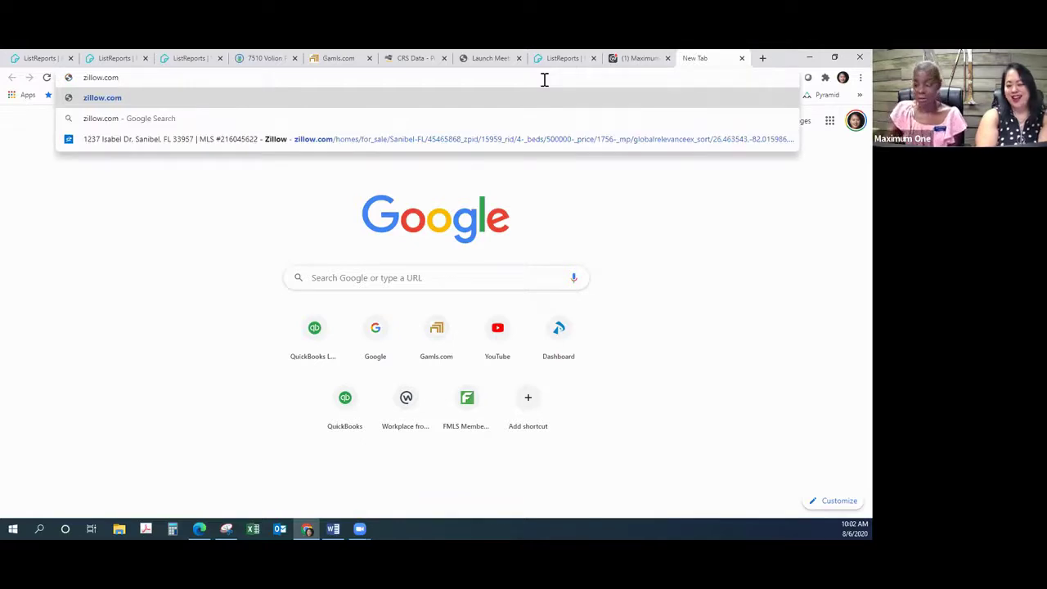
key("Return")
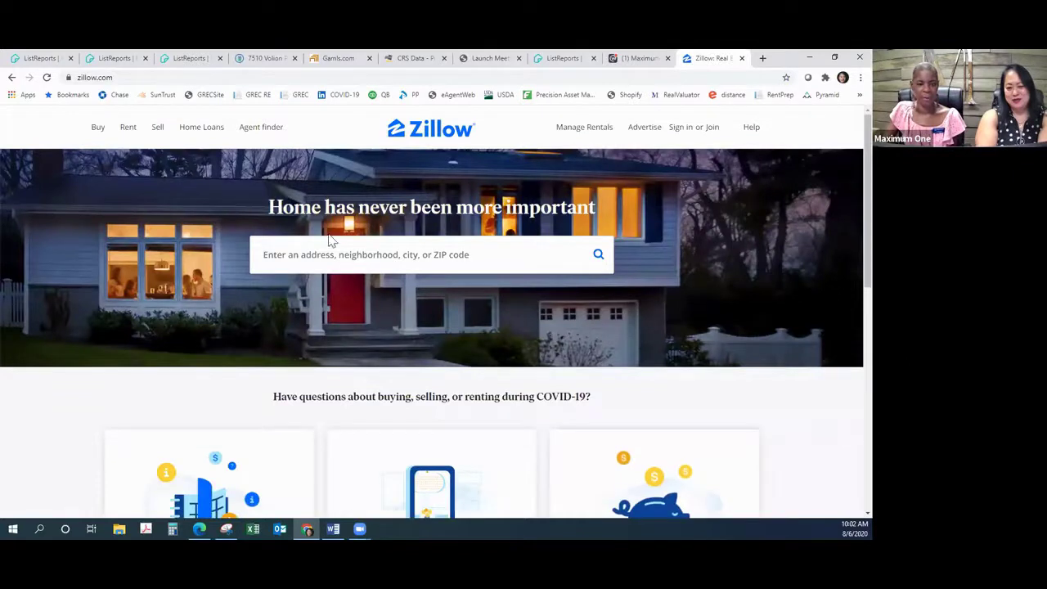
Step: Load Zillow's homes-for-sale search for McDonough, GA with map and filters
left_click(93, 129)
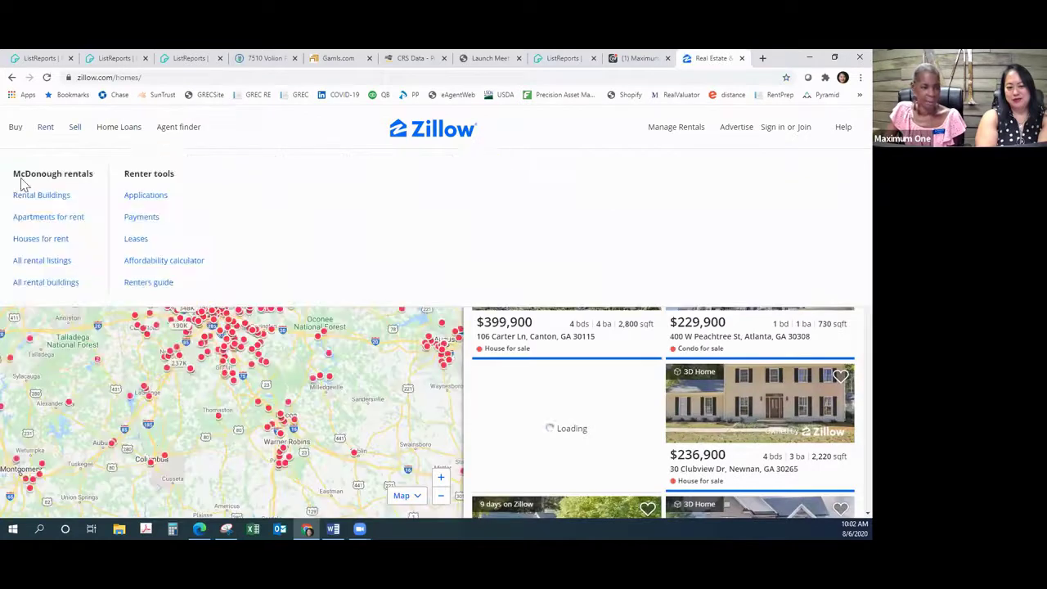
left_click(33, 242)
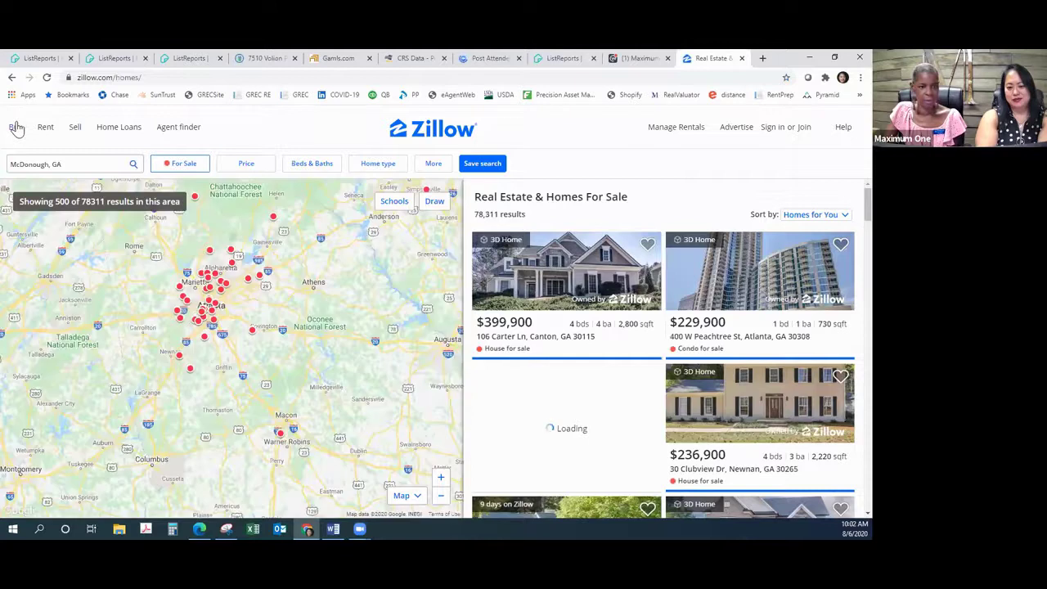
mouse_move(16, 128)
left_click(25, 243)
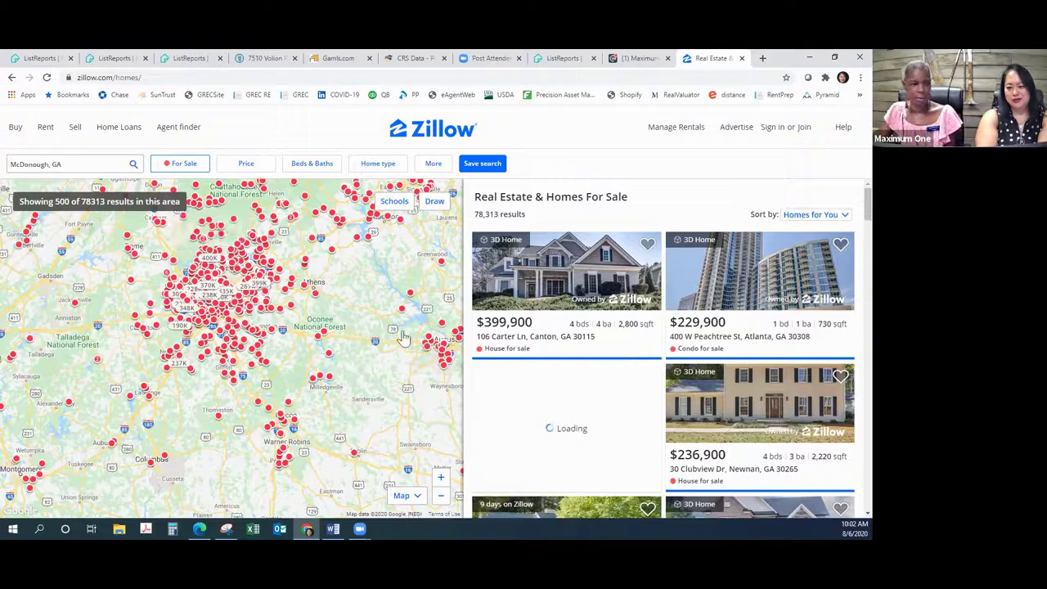
Step: Filter the For Sale listing types down to By Owner only, excluding agent, new construction and foreclosure types
left_click(189, 167)
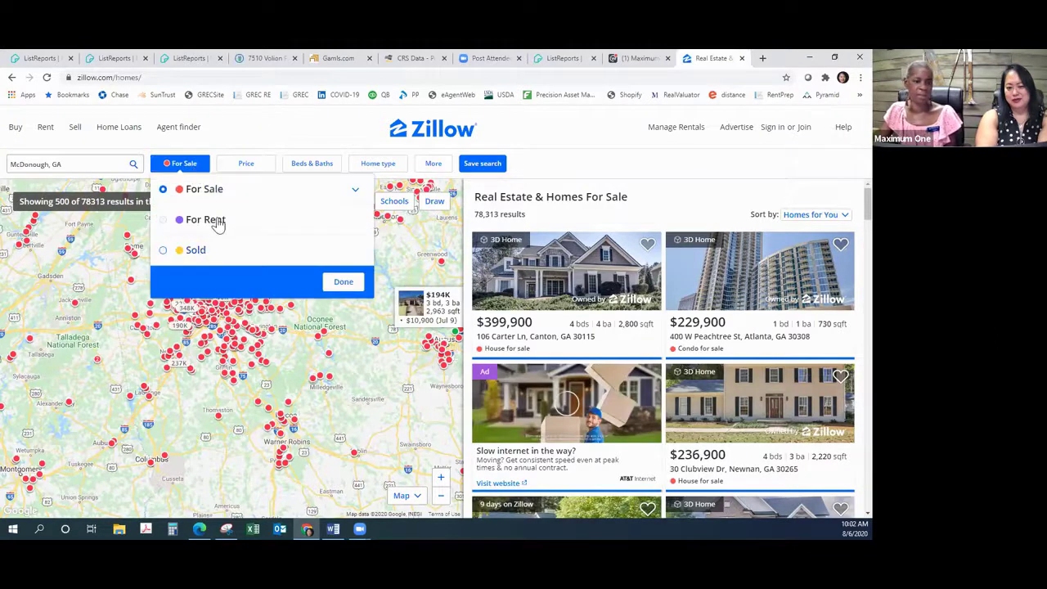
left_click(353, 193)
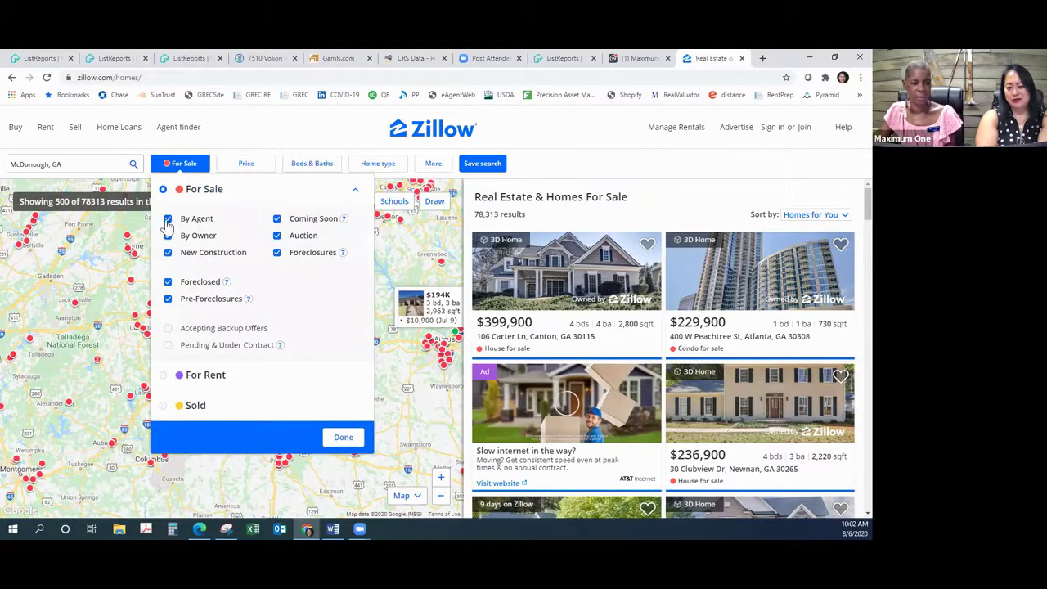
left_click(168, 253)
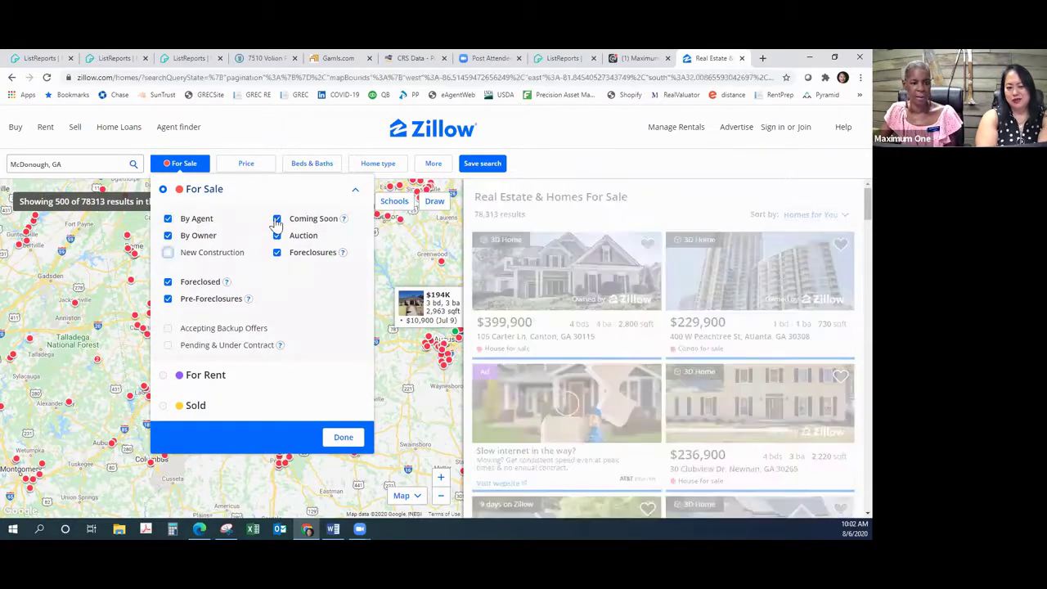
left_click(295, 223)
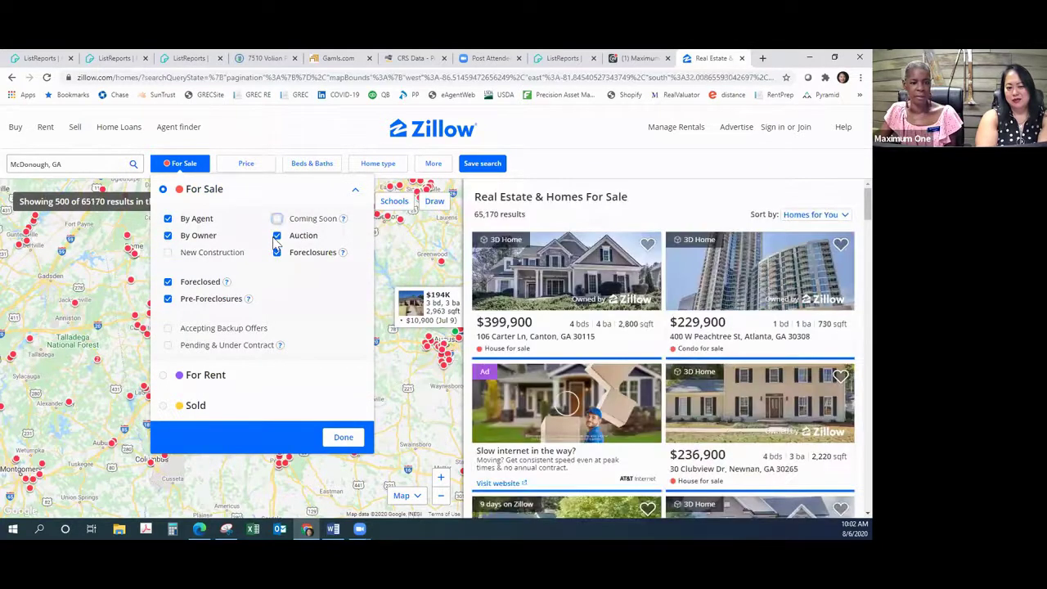
left_click(277, 253)
left_click(167, 282)
left_click(169, 300)
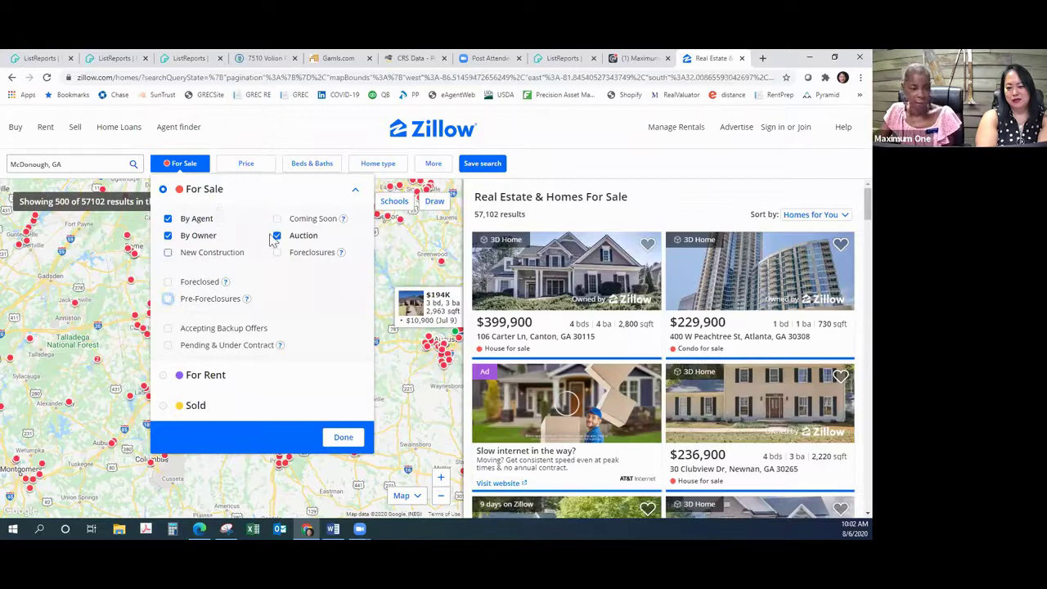
left_click(168, 219)
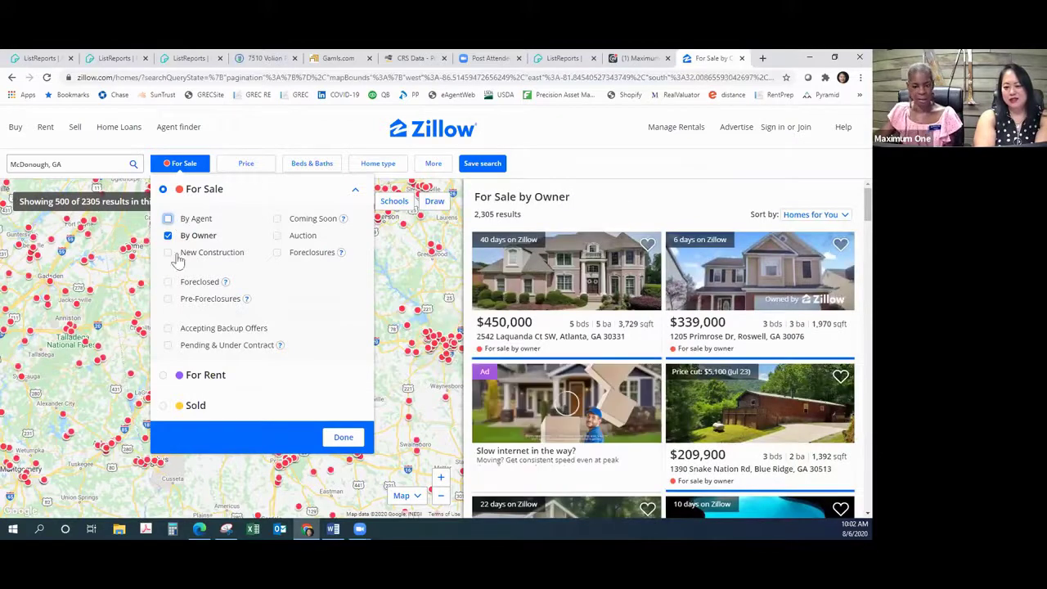
left_click(590, 278)
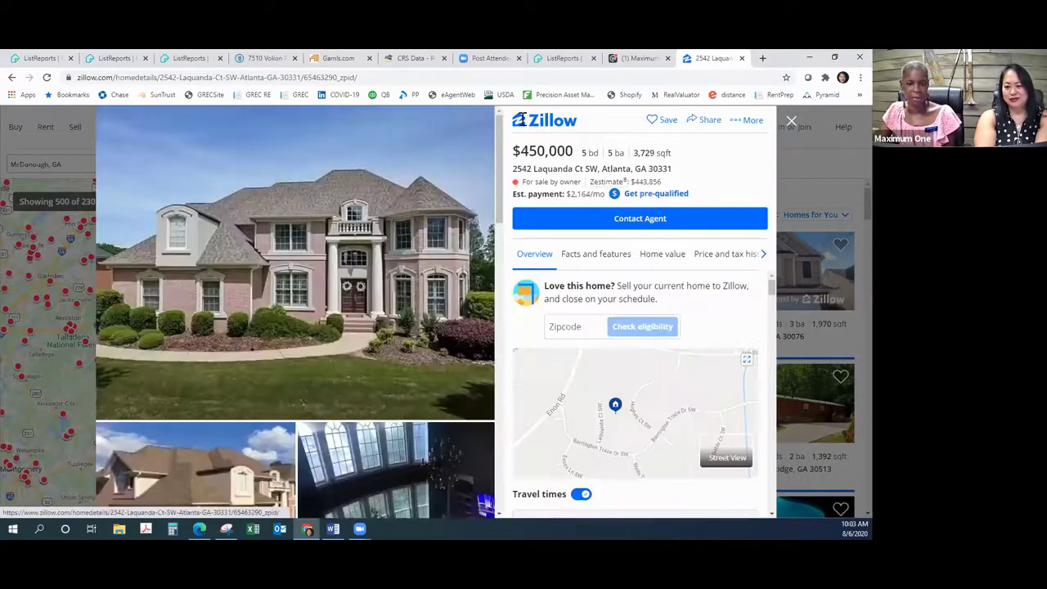
left_click(426, 78)
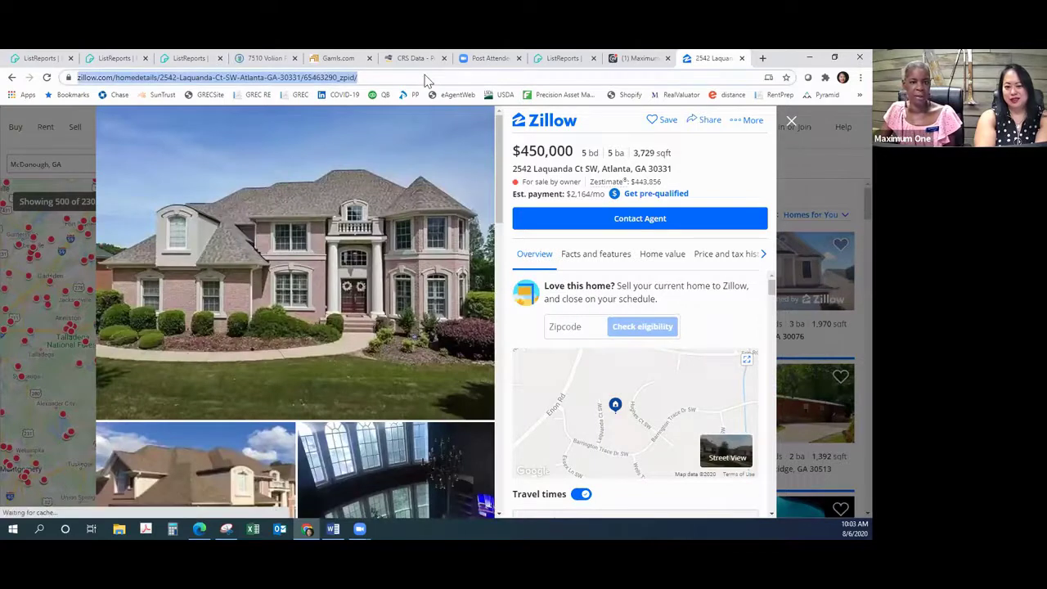
right_click(424, 78)
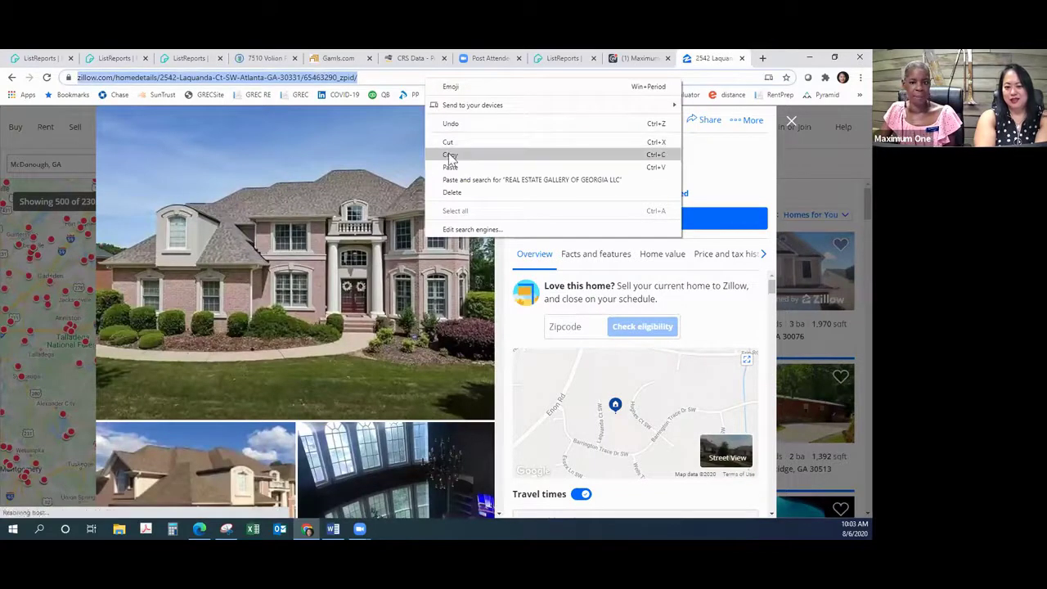
left_click(450, 155)
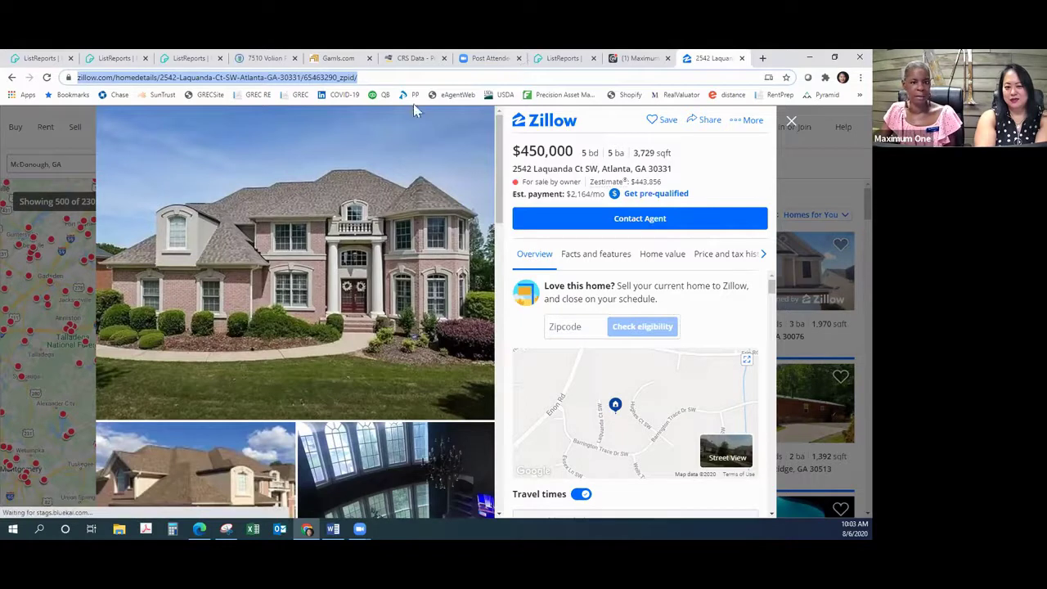
left_click(538, 61)
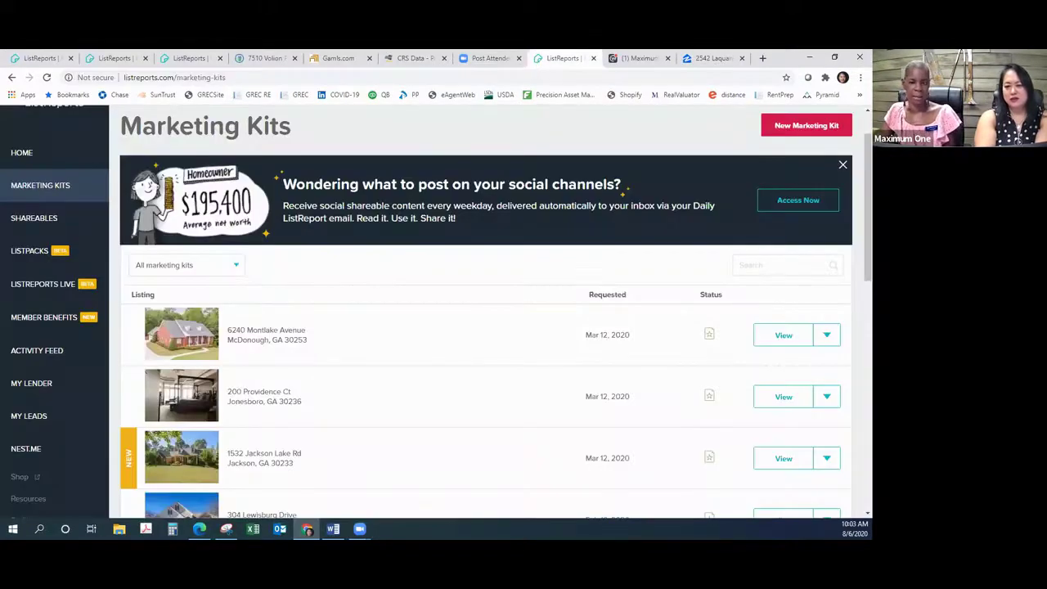
Step: Start a new marketing kit and paste the Zillow listing link as the Reference URL
left_click(796, 129)
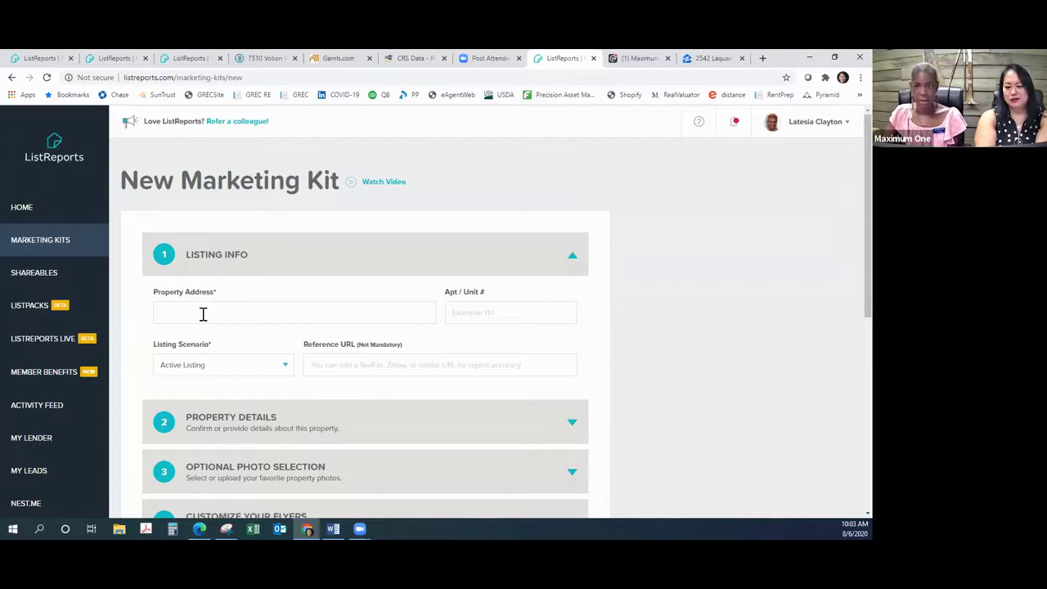
left_click(205, 314)
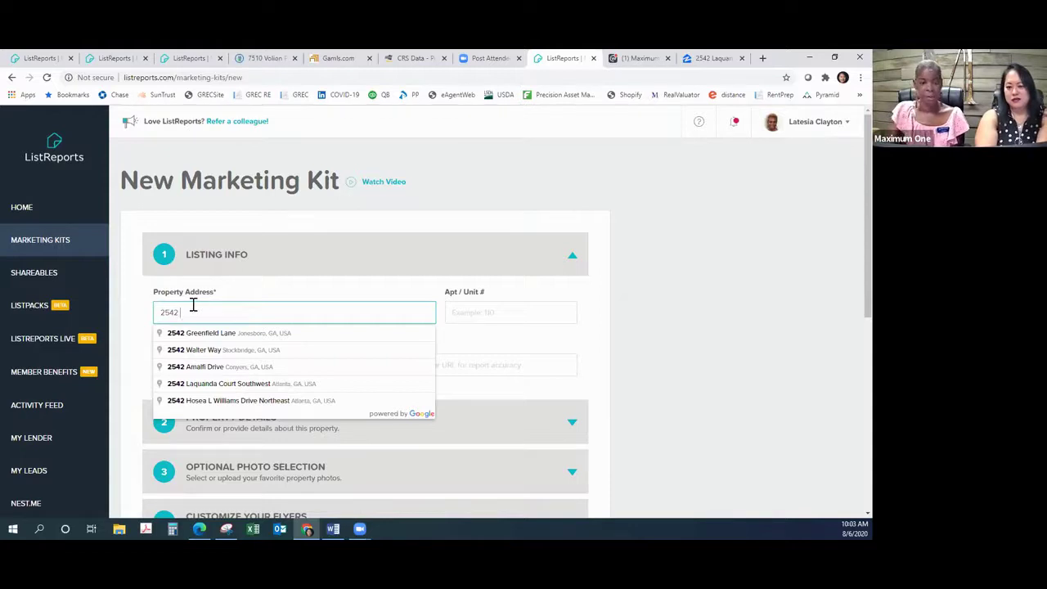
left_click(548, 222)
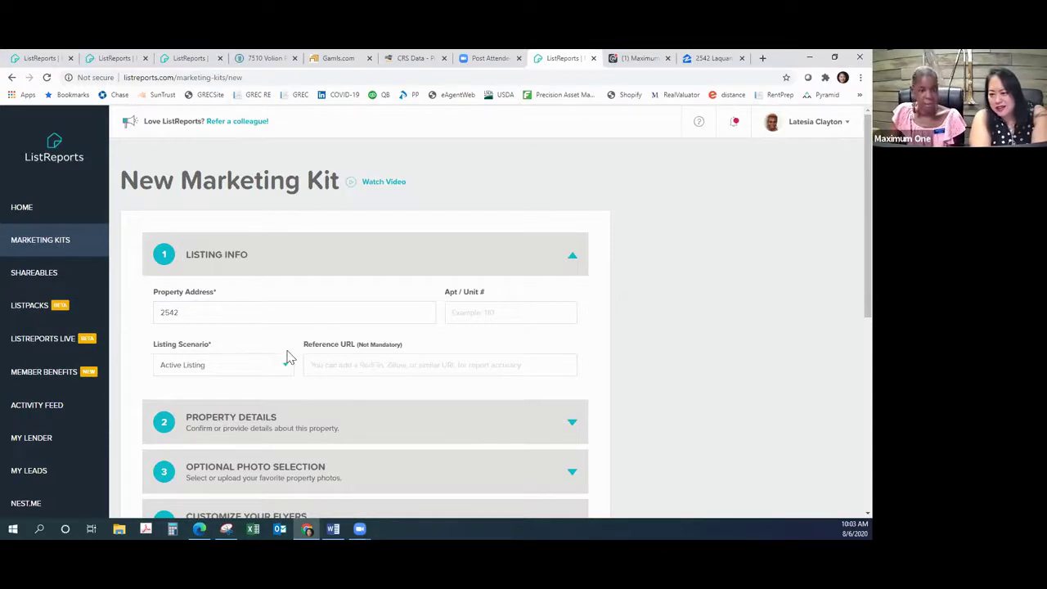
right_click(347, 362)
left_click(393, 278)
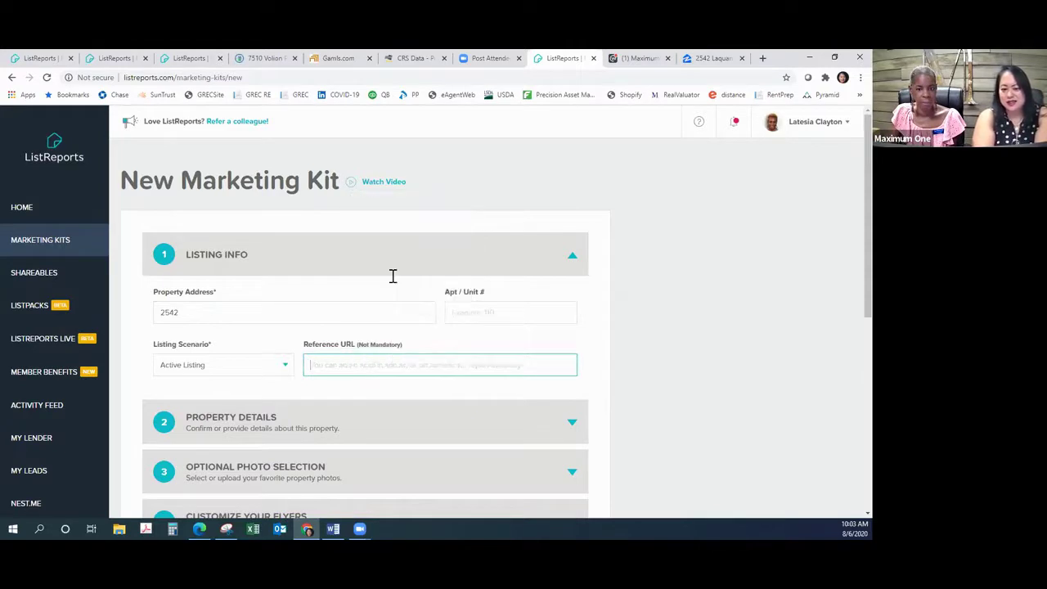
left_click(211, 311)
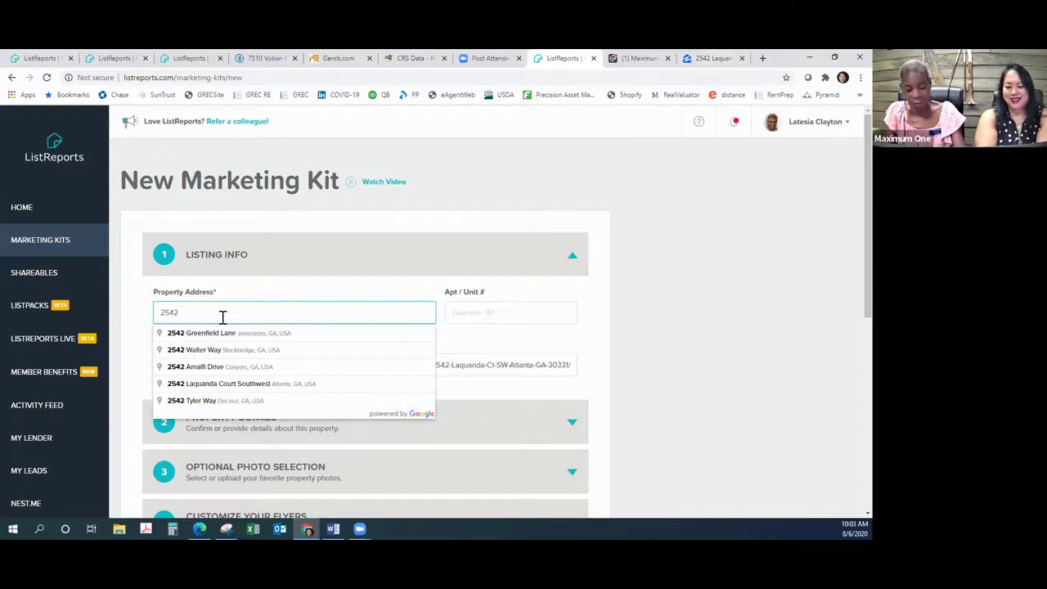
type("Laqua")
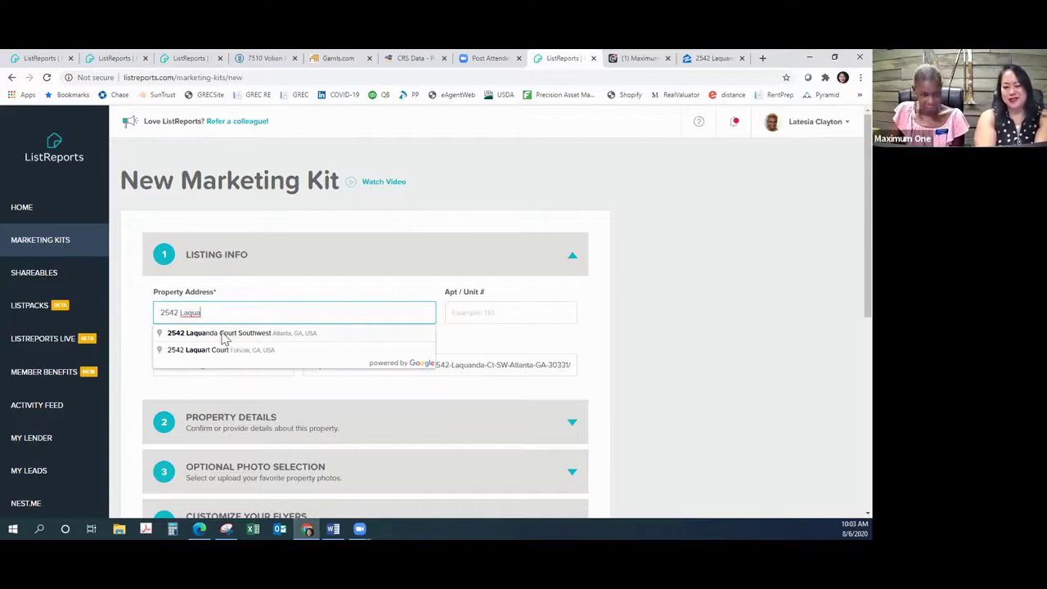
left_click(223, 336)
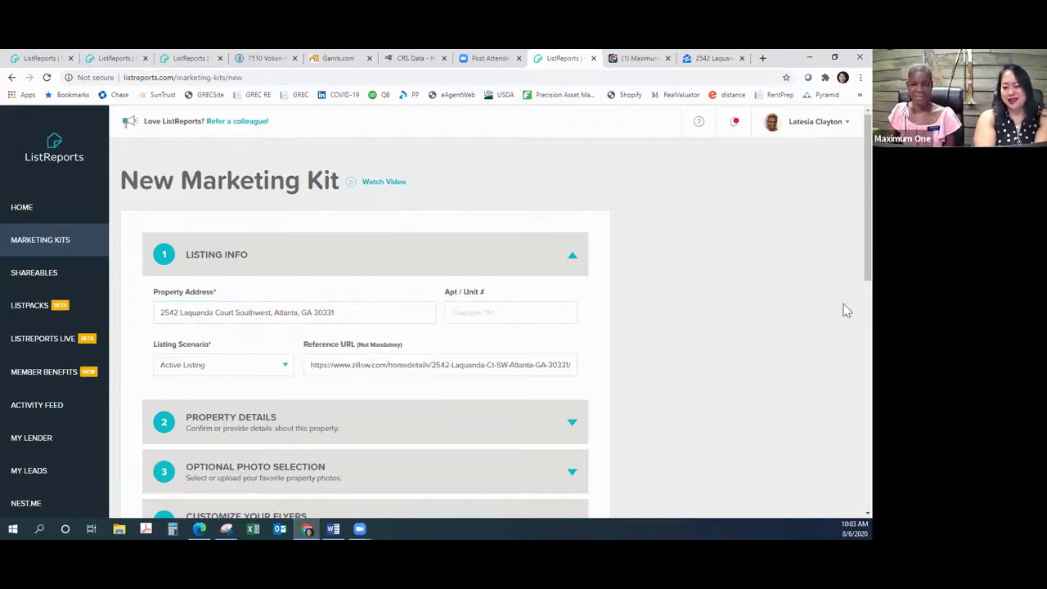
scroll(742, 344, "down", 1)
scroll(742, 341, "down", 3)
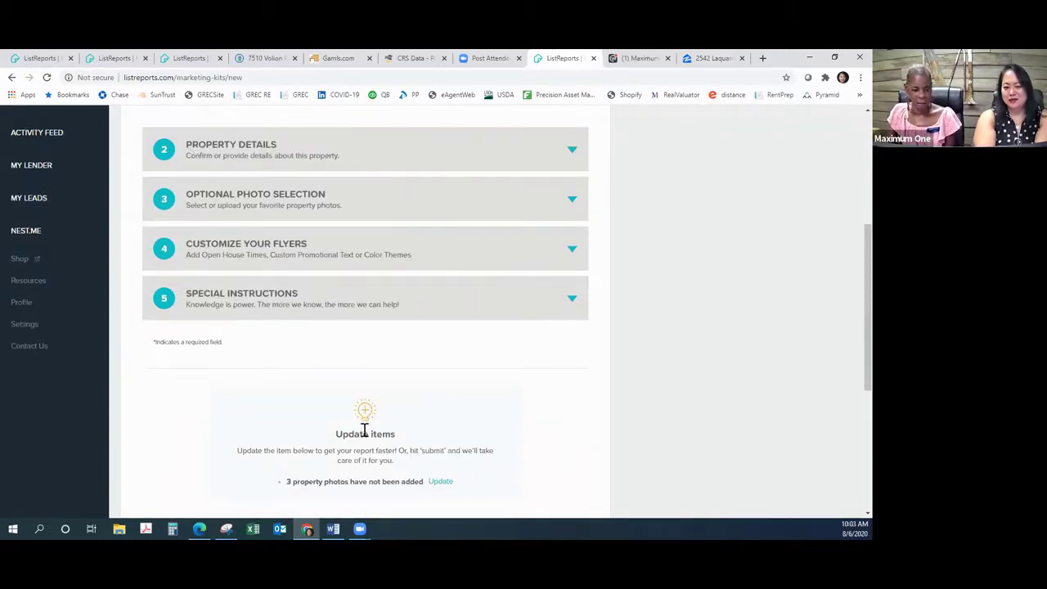
scroll(372, 421, "down", 2)
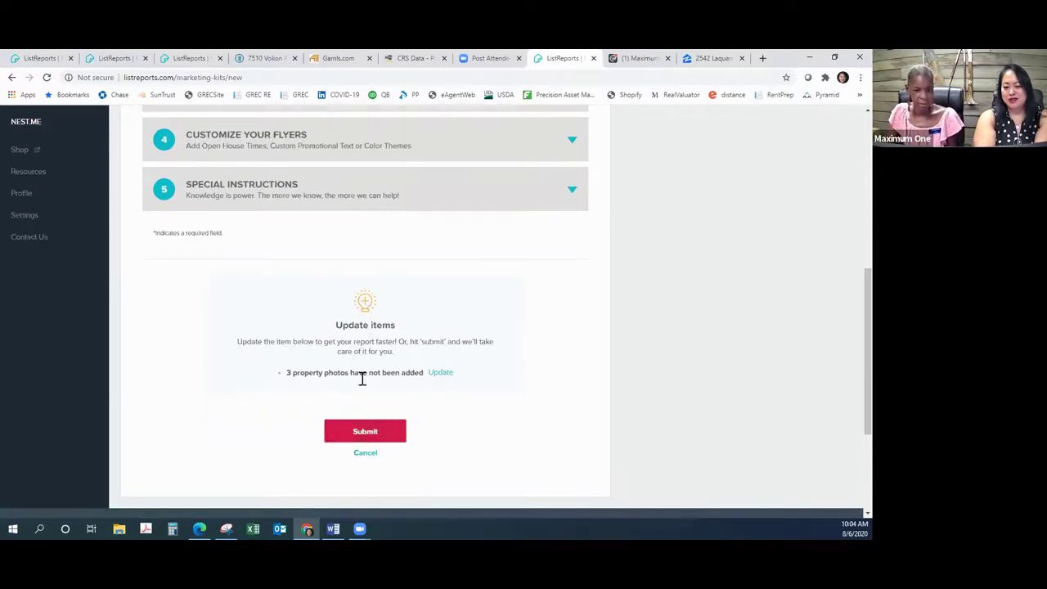
left_click(360, 432)
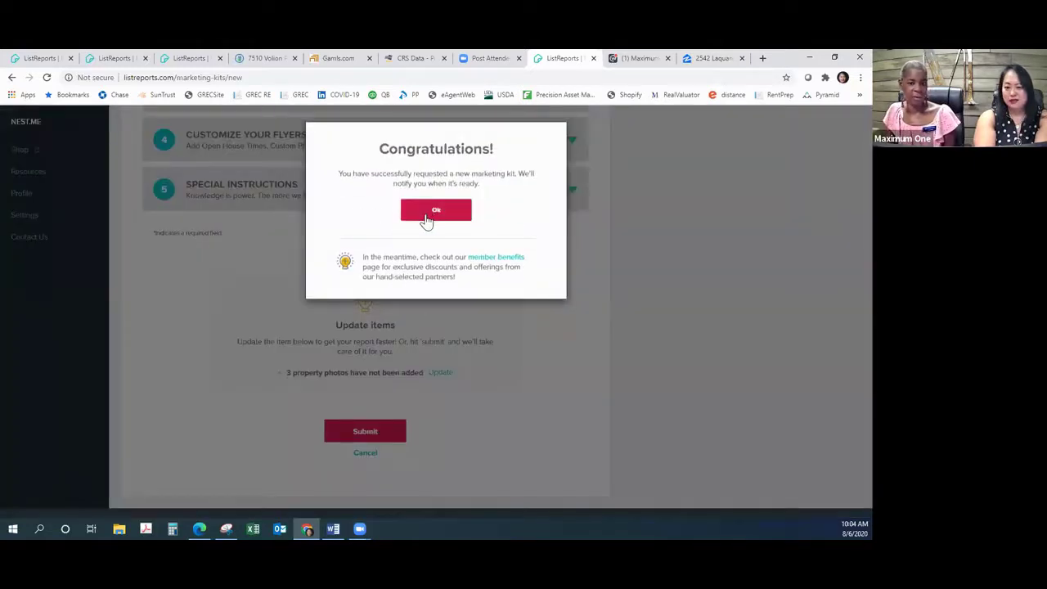
left_click(426, 215)
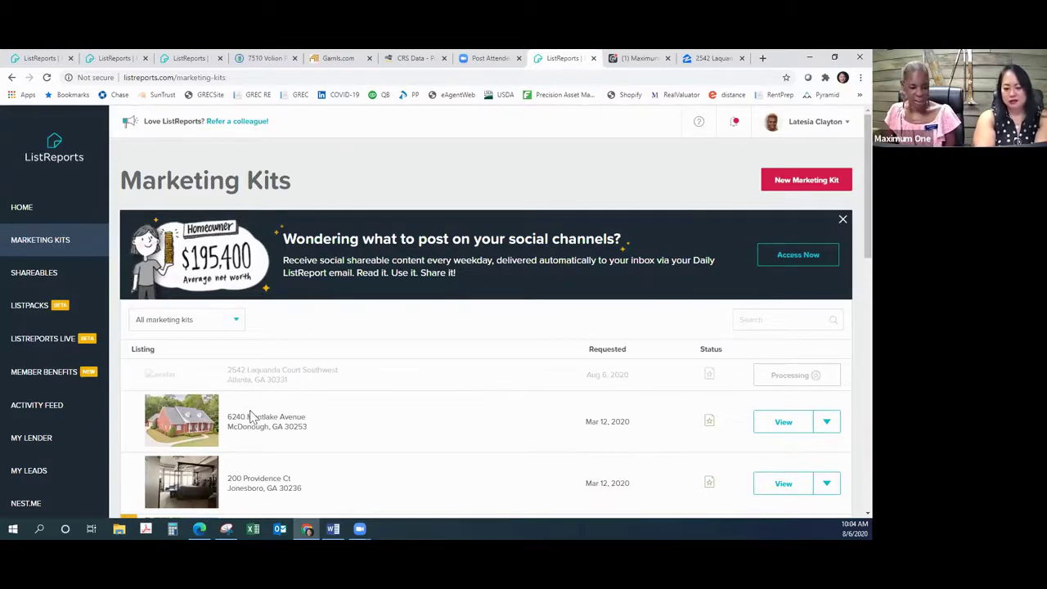
scroll(246, 416, "down", 4)
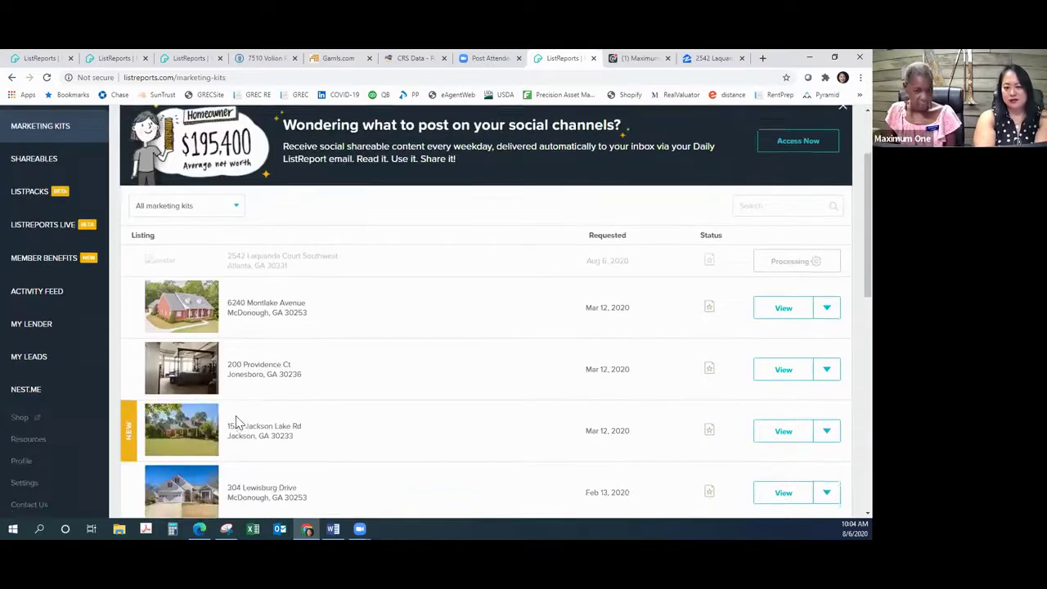
scroll(237, 421, "down", 2)
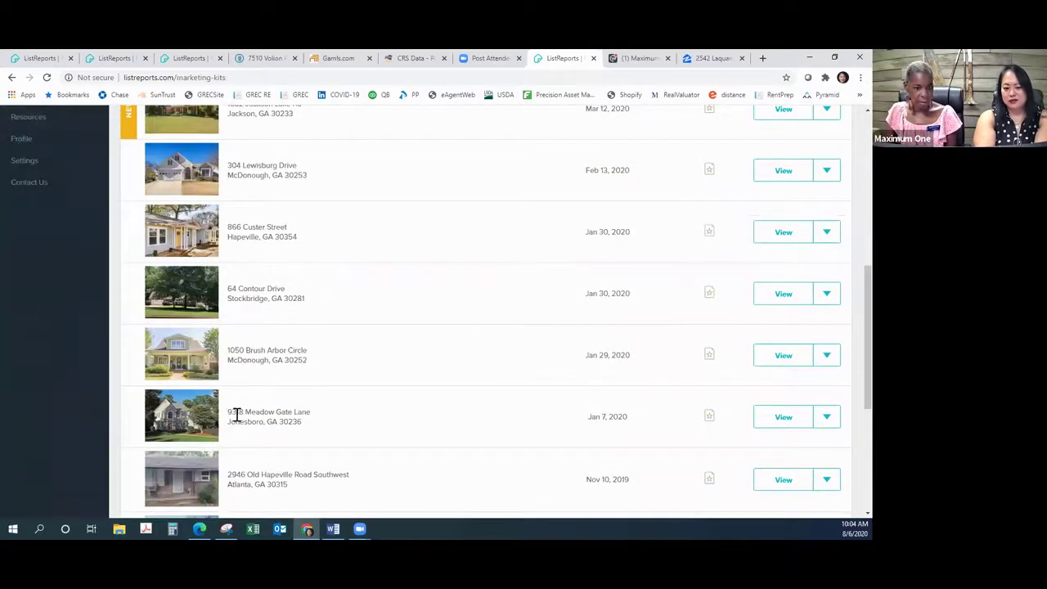
scroll(235, 417, "down", 1)
scroll(236, 417, "up", 1)
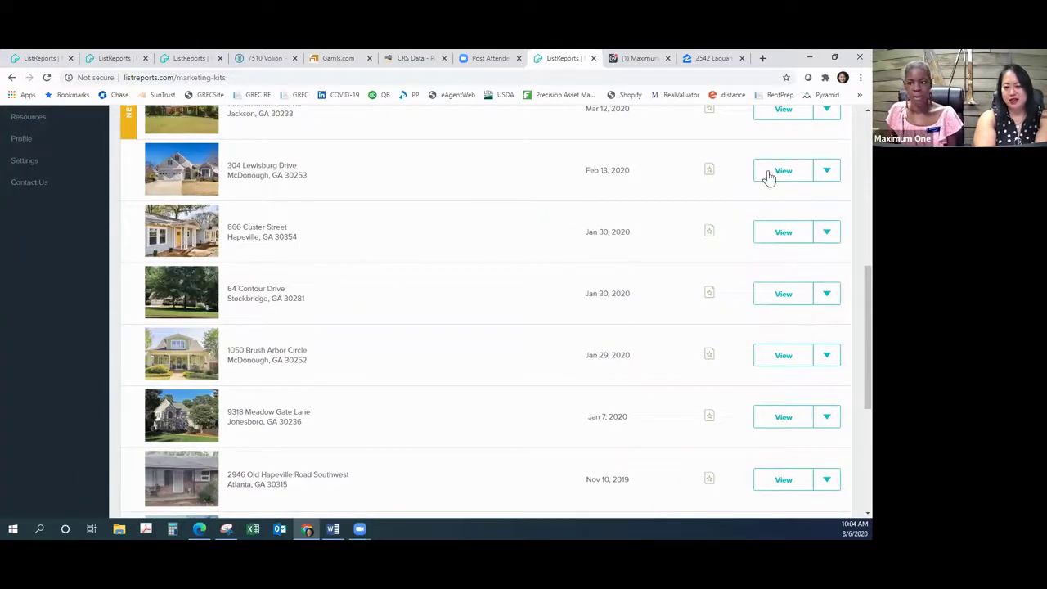
left_click(827, 173)
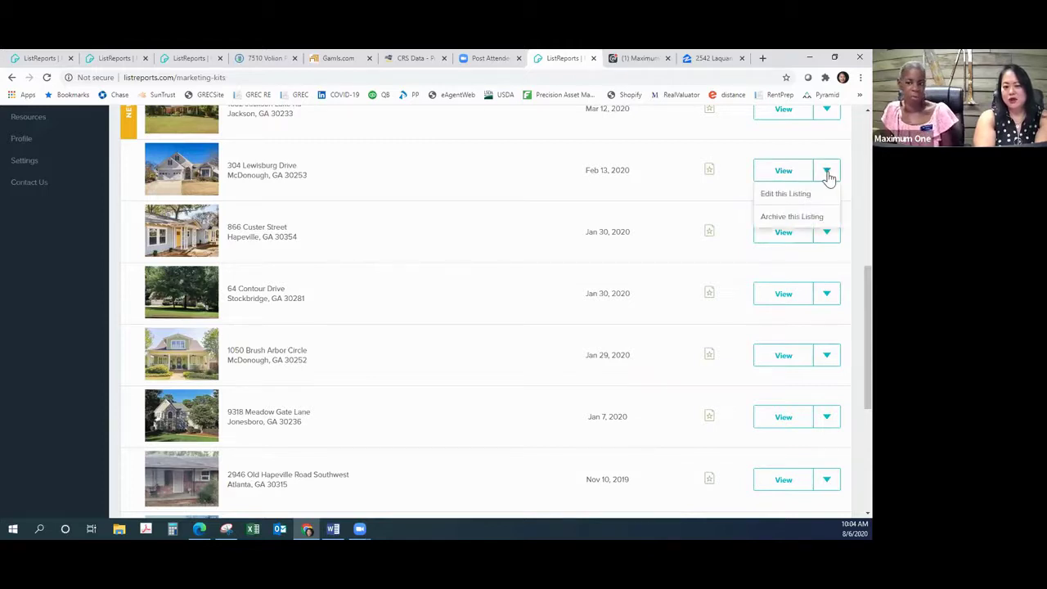
left_click(783, 173)
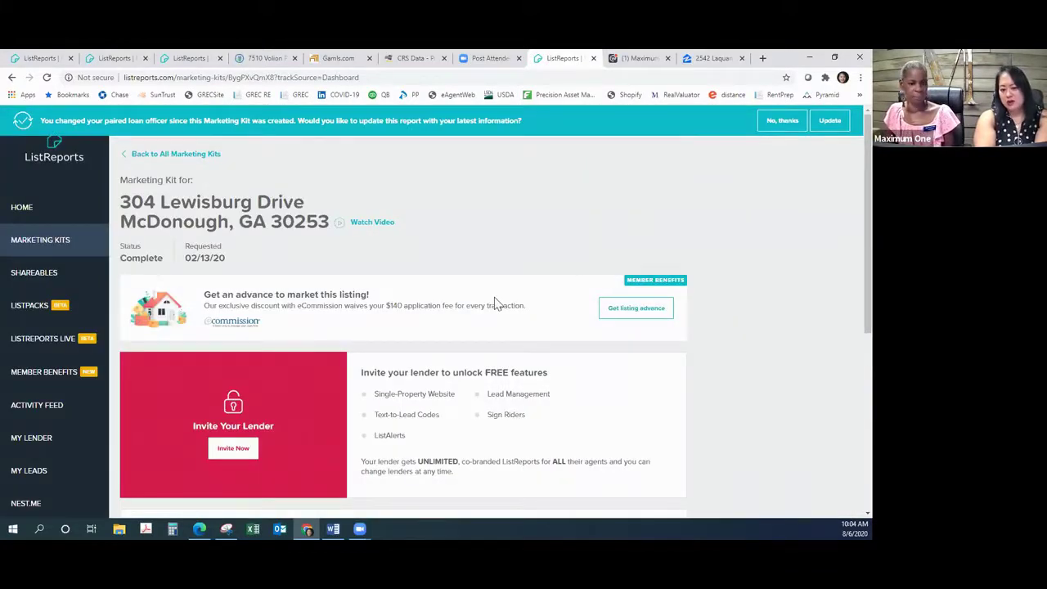
scroll(495, 298, "down", 4)
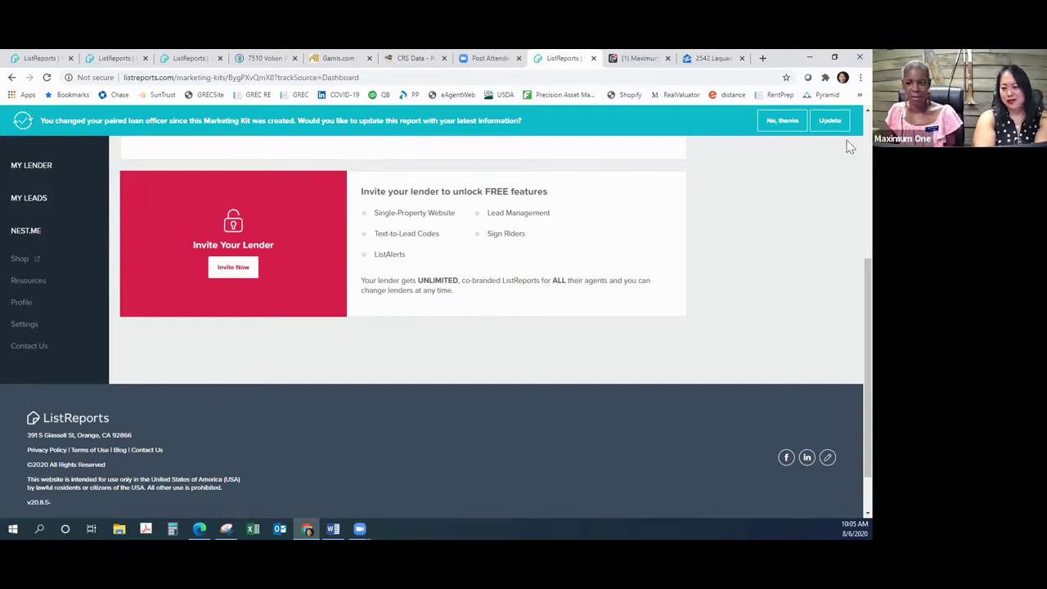
left_click(826, 121)
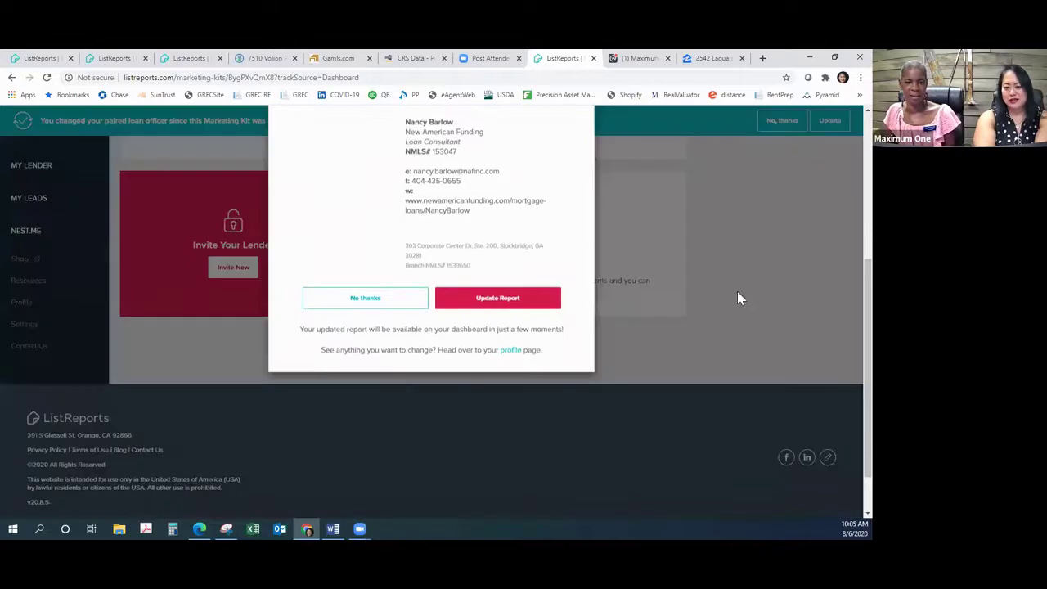
left_click(495, 383)
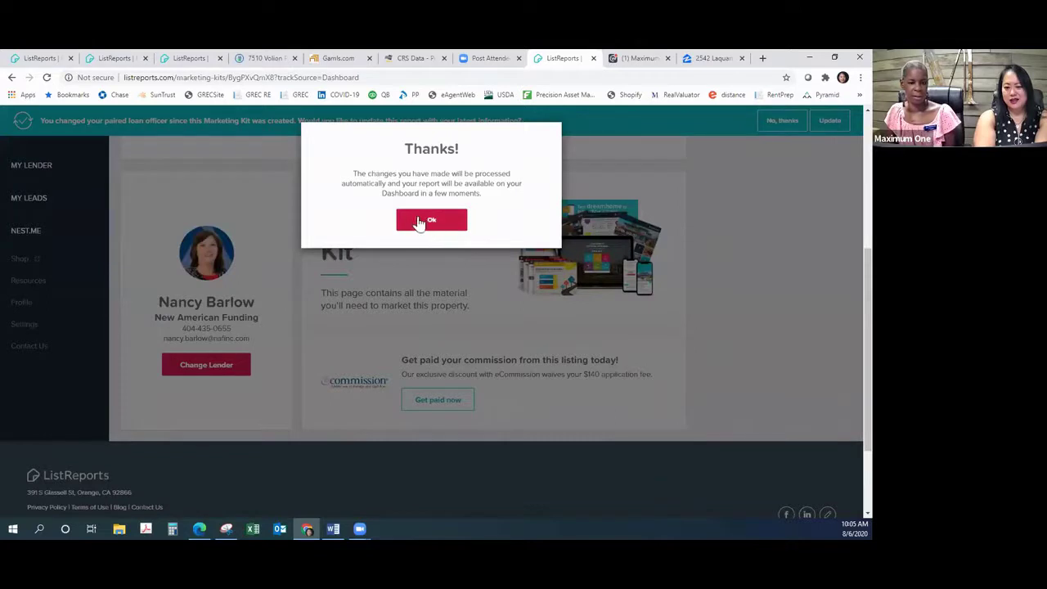
left_click(432, 224)
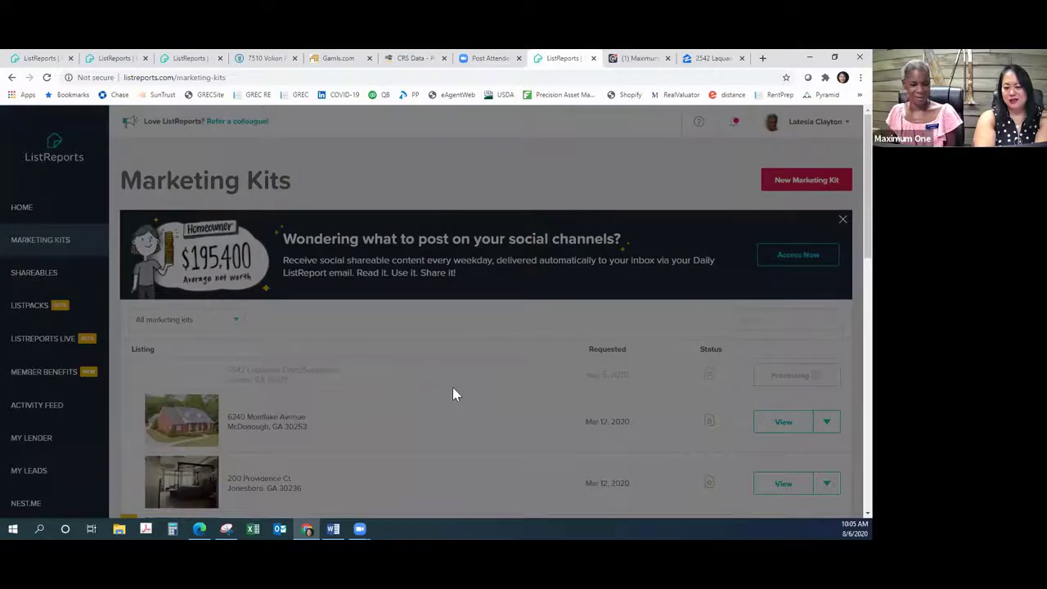
Step: Review the Marketing Kits list back to Oct 22, 2019, then switch to the other ListReports tab
scroll(450, 388, "down", 1)
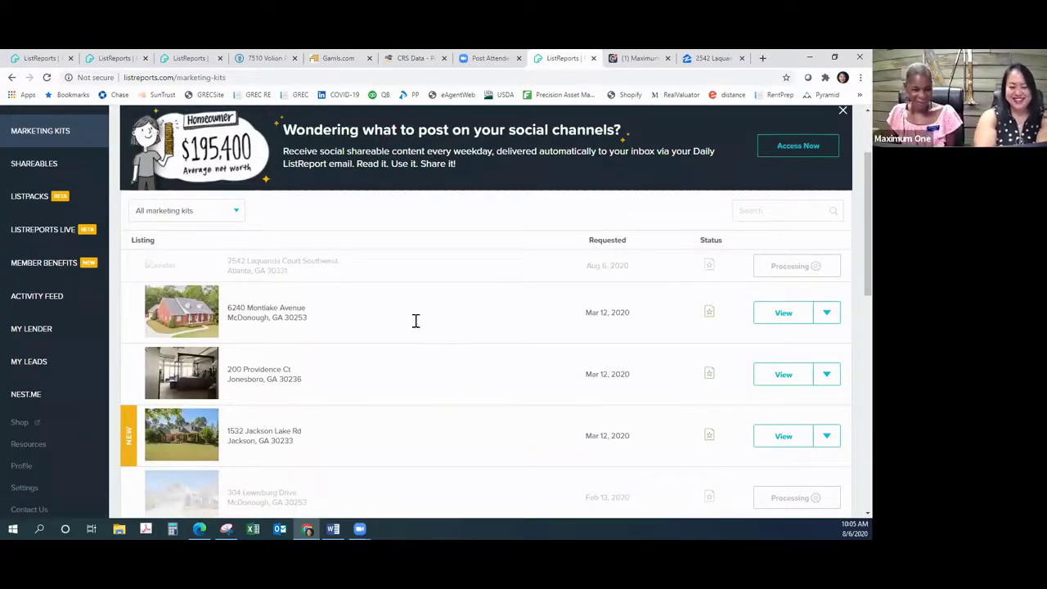
scroll(365, 330, "down", 3)
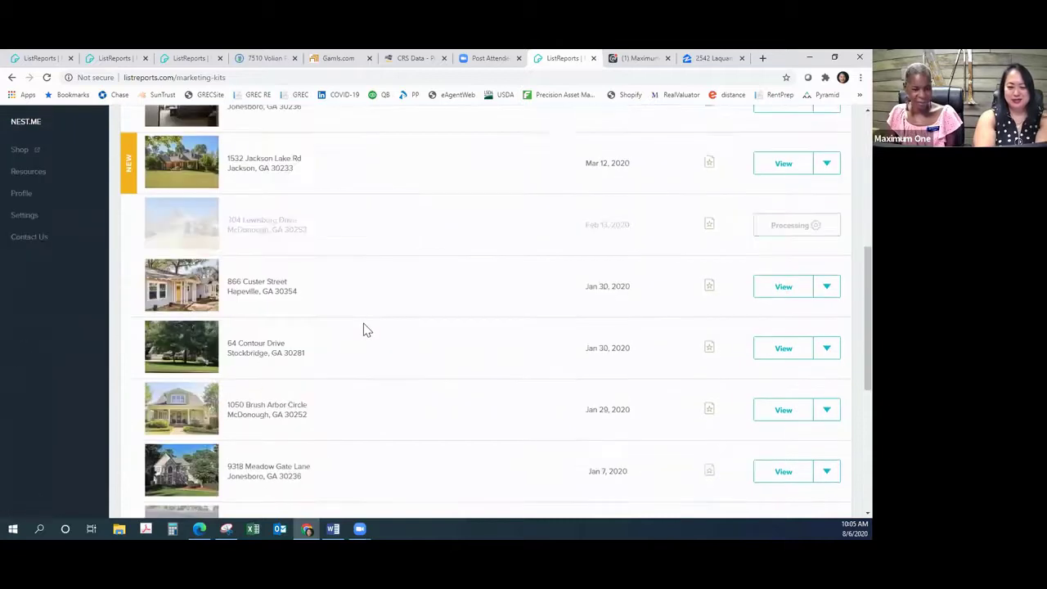
scroll(366, 330, "down", 1)
scroll(365, 331, "down", 2)
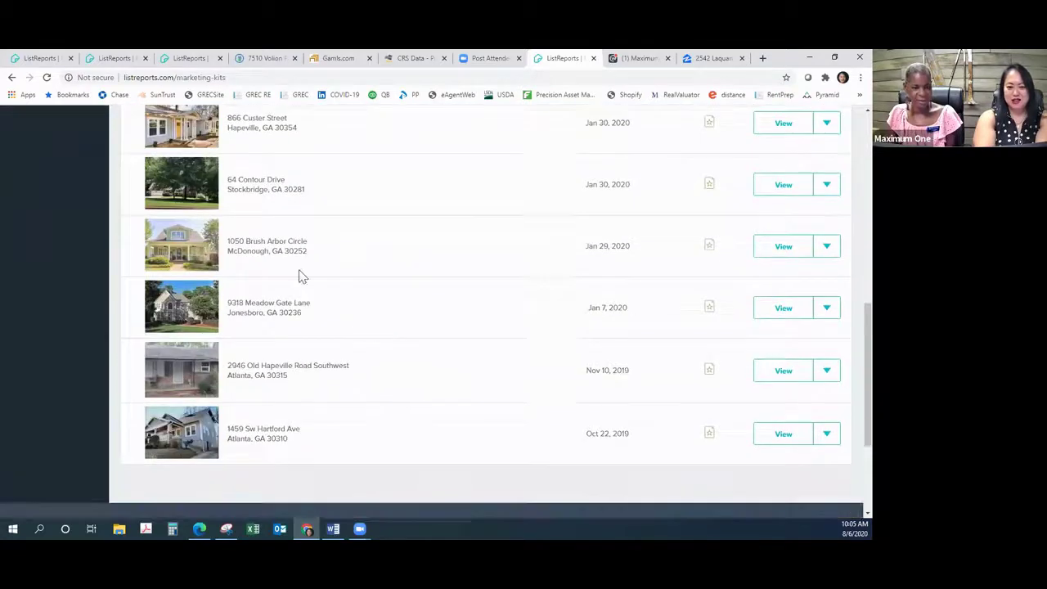
scroll(299, 238, "up", 5)
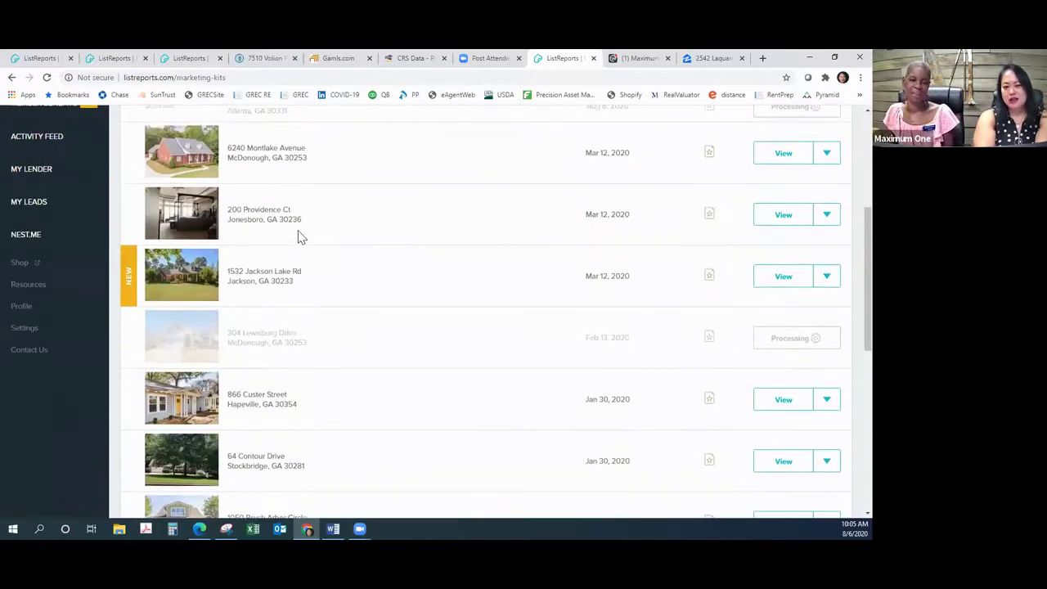
scroll(298, 238, "up", 4)
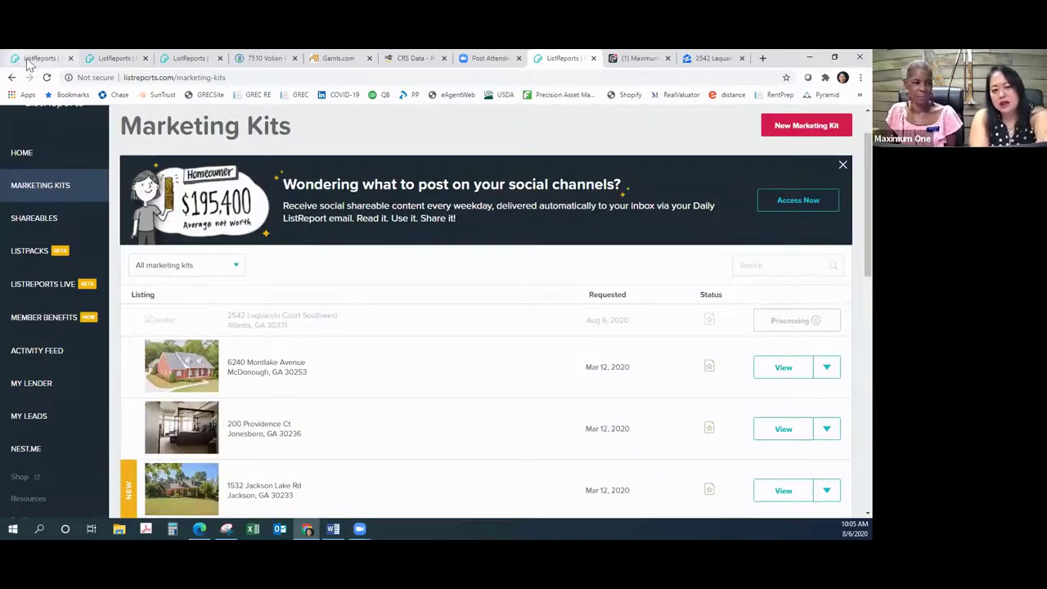
left_click(25, 57)
left_click(96, 61)
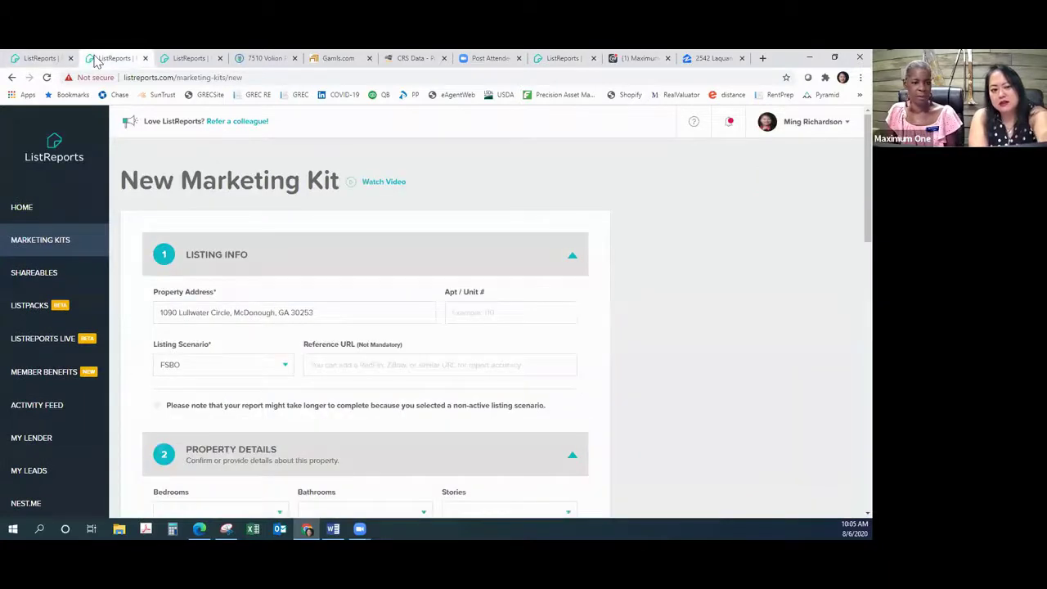
left_click(41, 62)
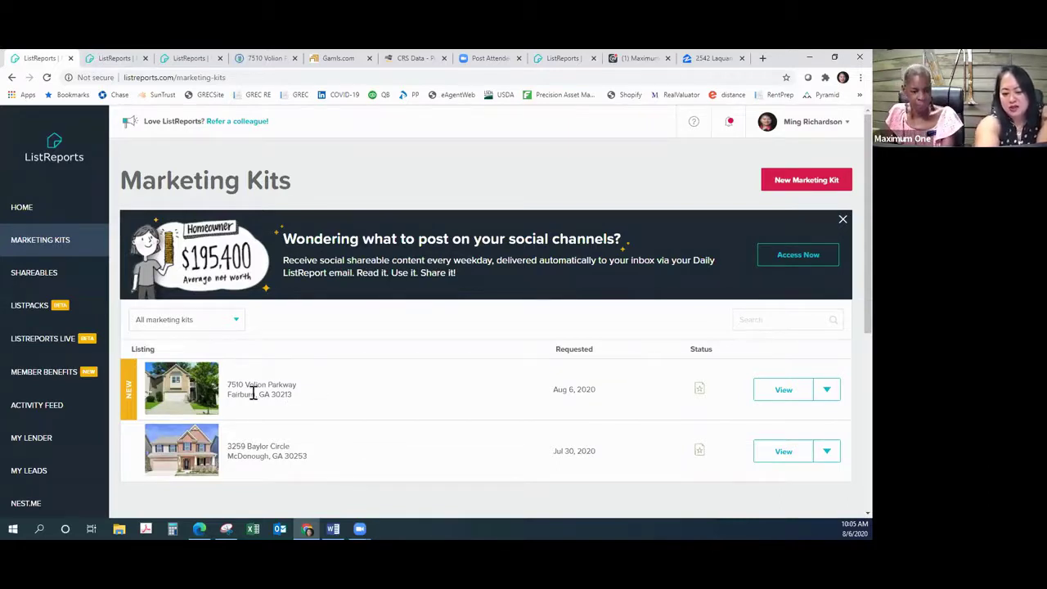
left_click(775, 453)
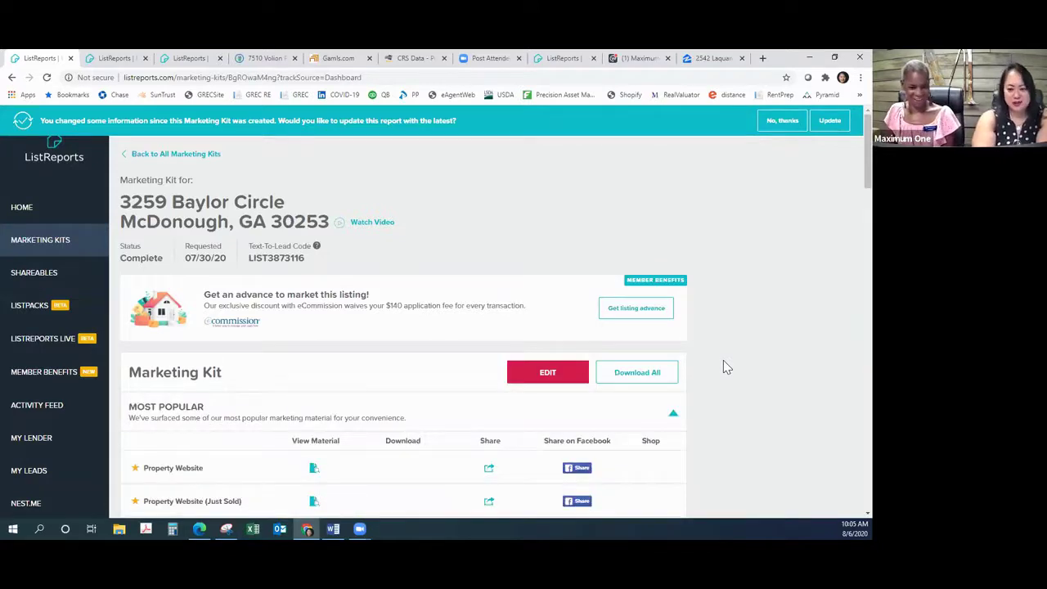
scroll(723, 366, "down", 3)
scroll(723, 368, "down", 1)
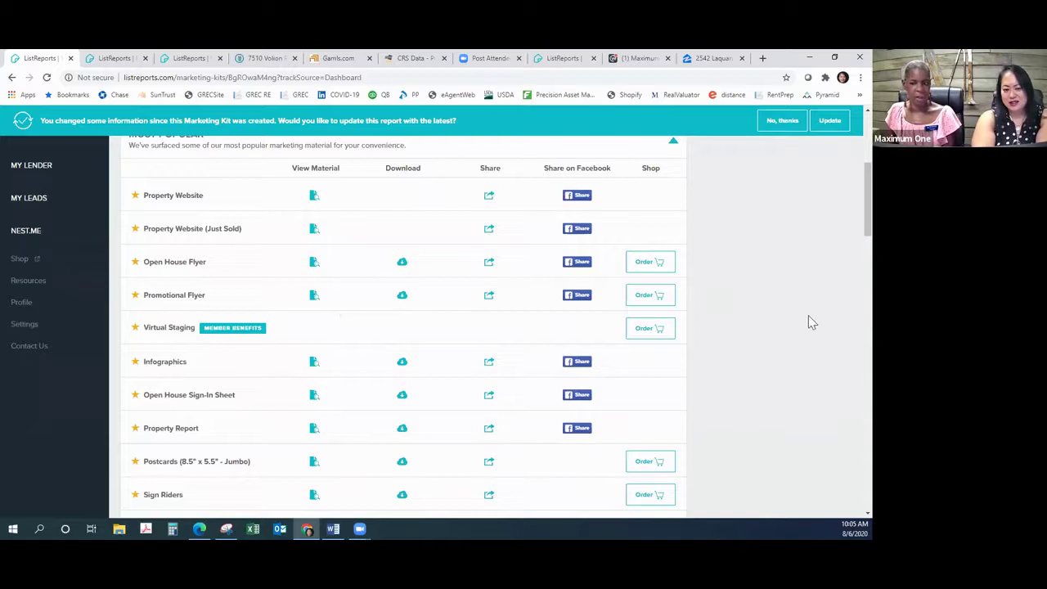
scroll(785, 301, "down", 2)
scroll(784, 304, "down", 1)
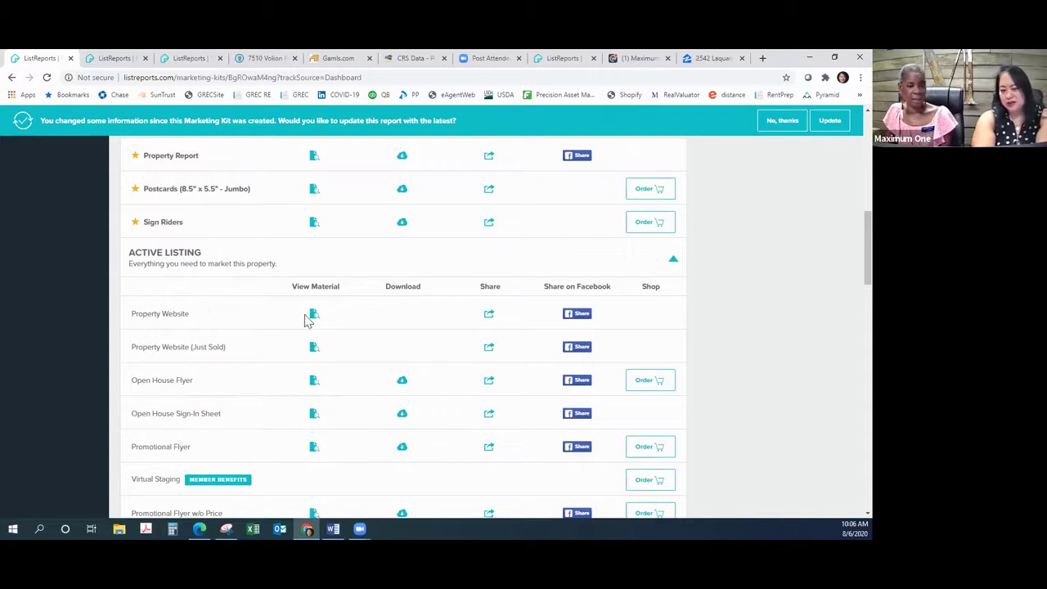
left_click(314, 318)
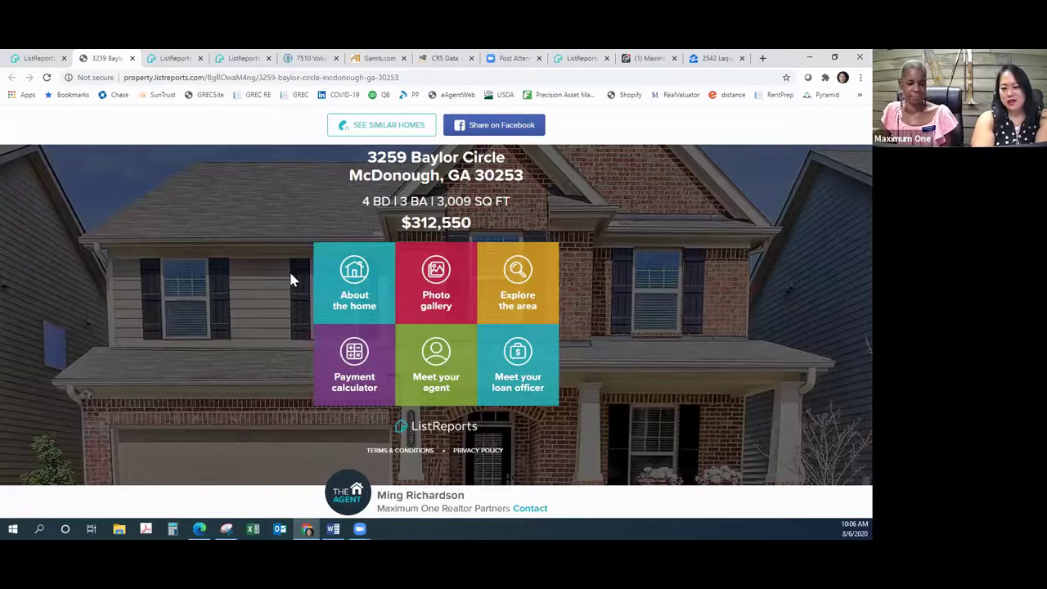
left_click_drag(276, 280, 365, 286)
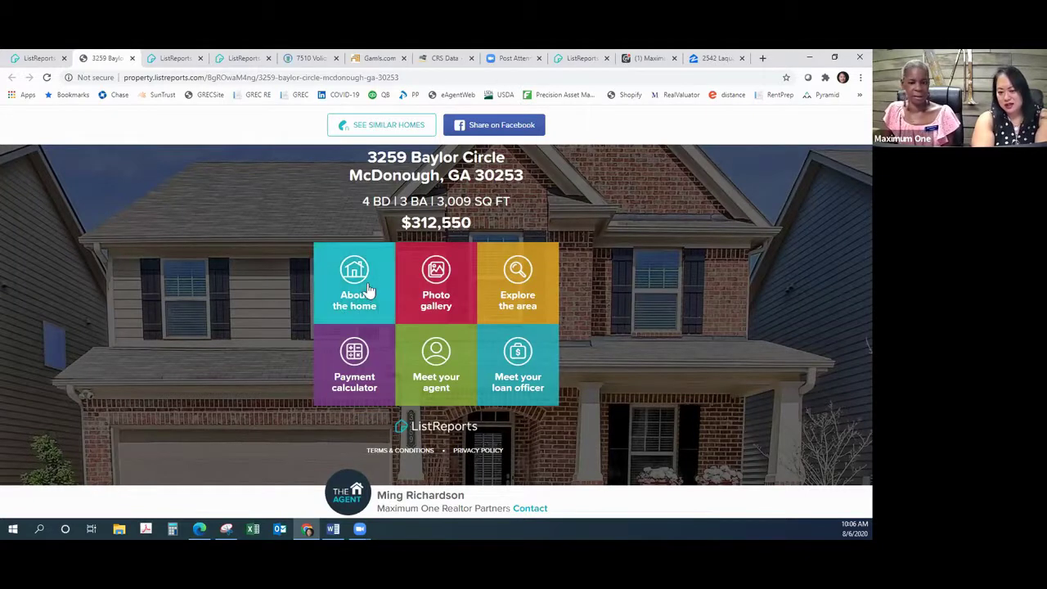
left_click(365, 286)
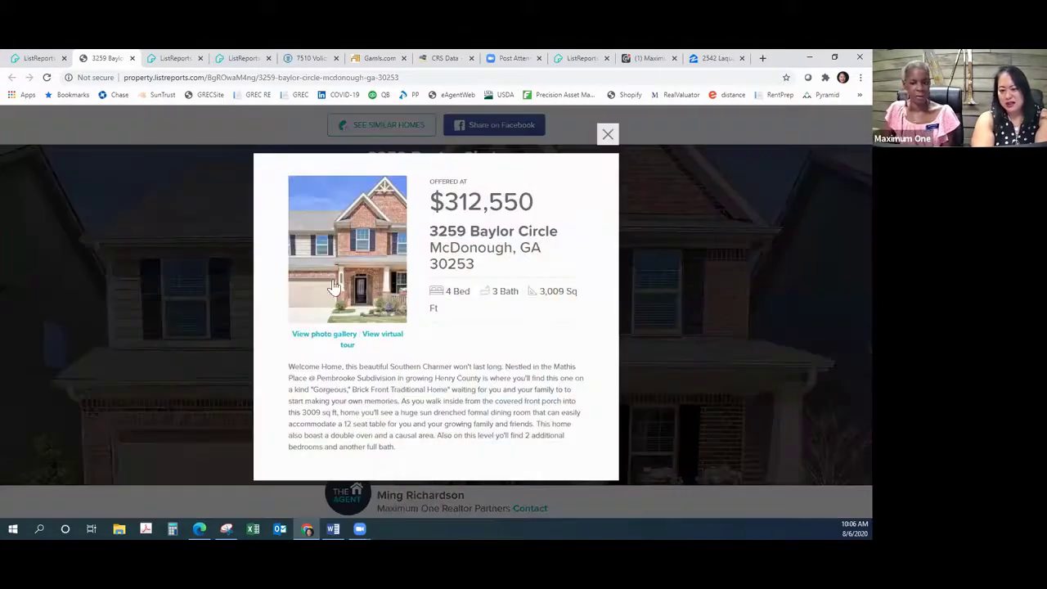
left_click(620, 245)
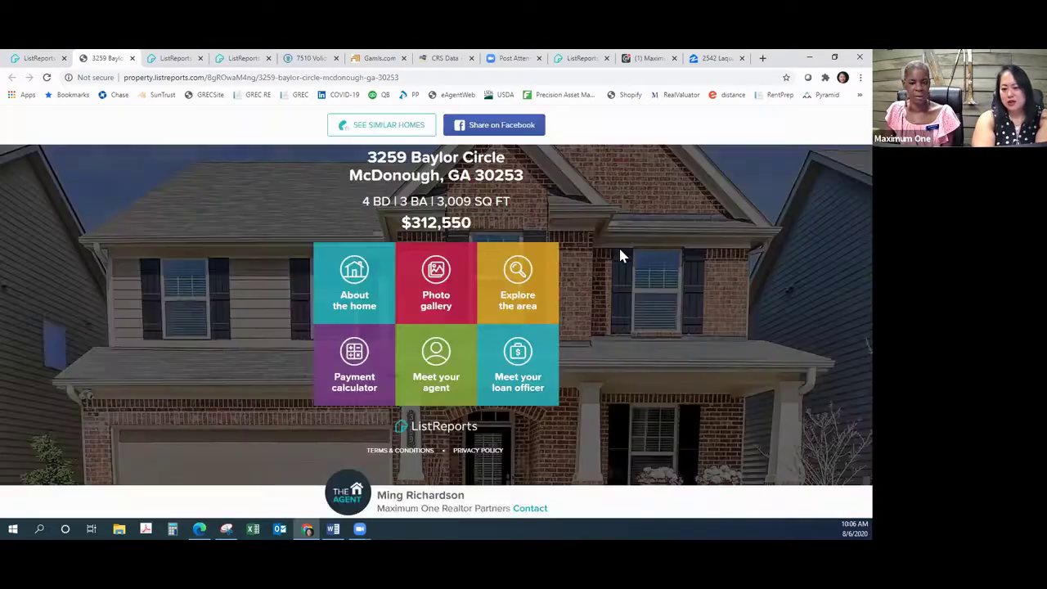
Step: Page through the photo gallery's exterior, porch, kitchen and dining room photos
left_click(457, 278)
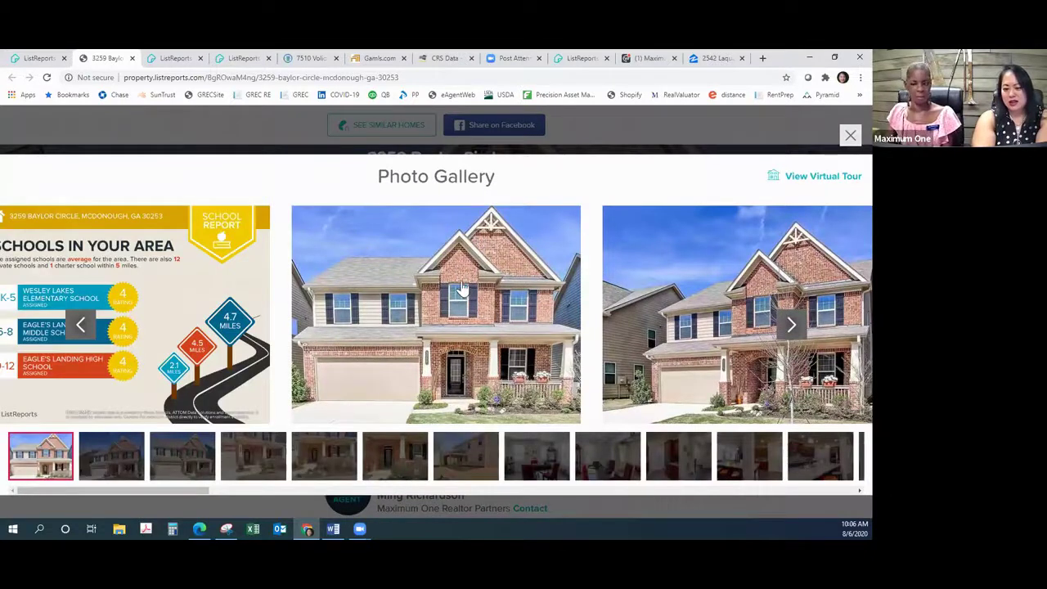
left_click(791, 325)
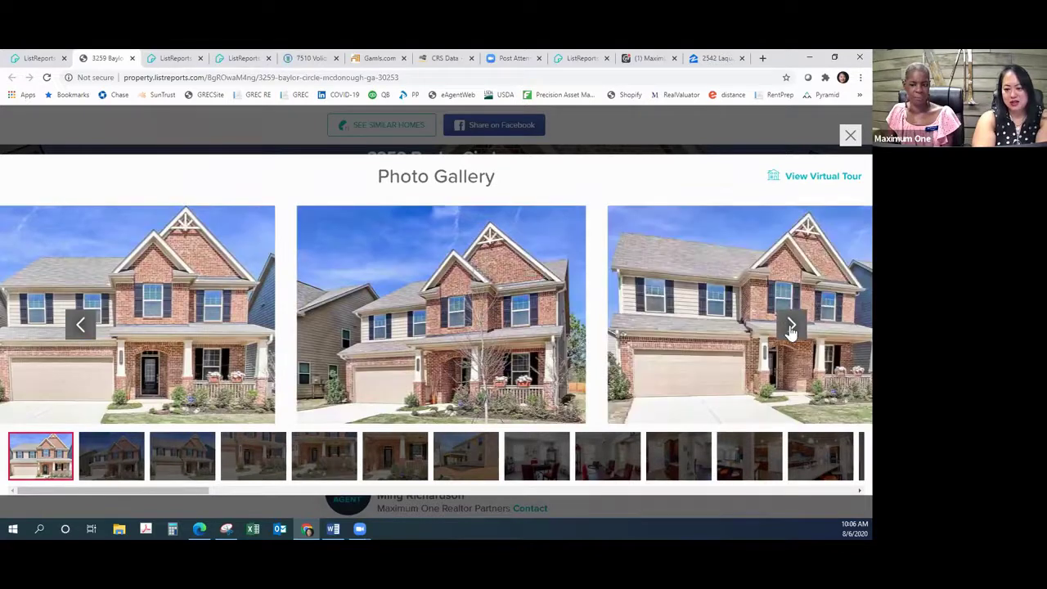
left_click(791, 325)
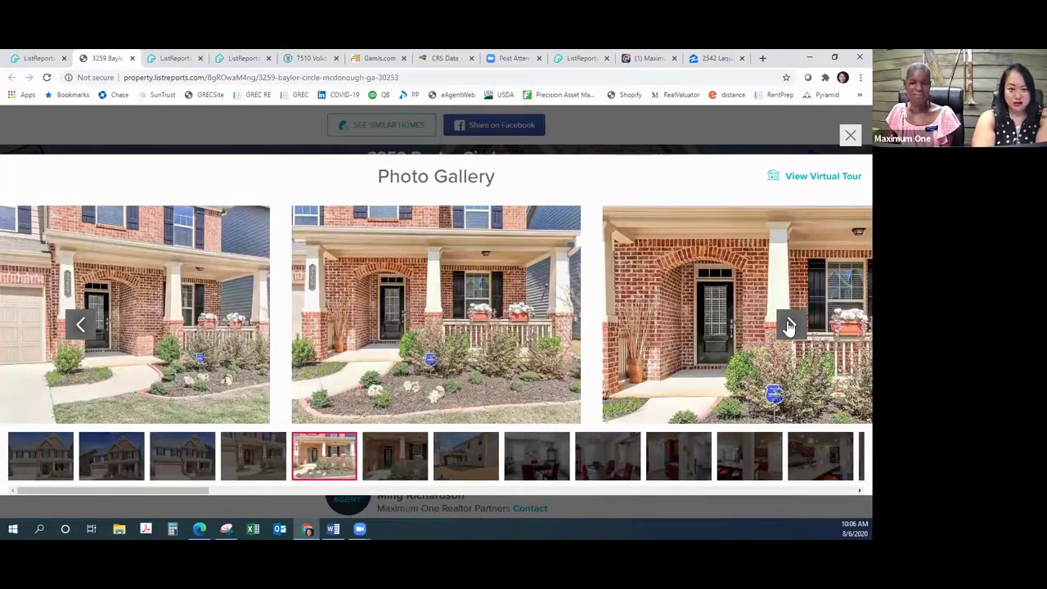
left_click(790, 326)
left_click(790, 326)
left_click(791, 325)
left_click(791, 325)
left_click(791, 325)
left_click(791, 325)
left_click(791, 325)
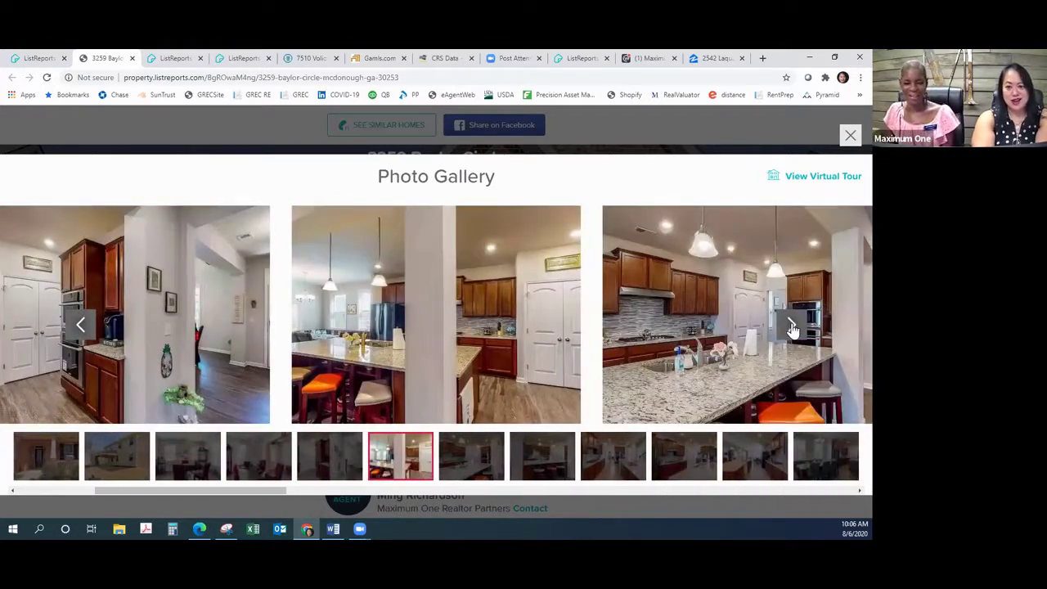
left_click(791, 326)
left_click(790, 326)
left_click(790, 327)
left_click(790, 326)
Step: Jump to living room, laundry, bedroom, pool and Convenient area report photos, then close the gallery
left_click(848, 452)
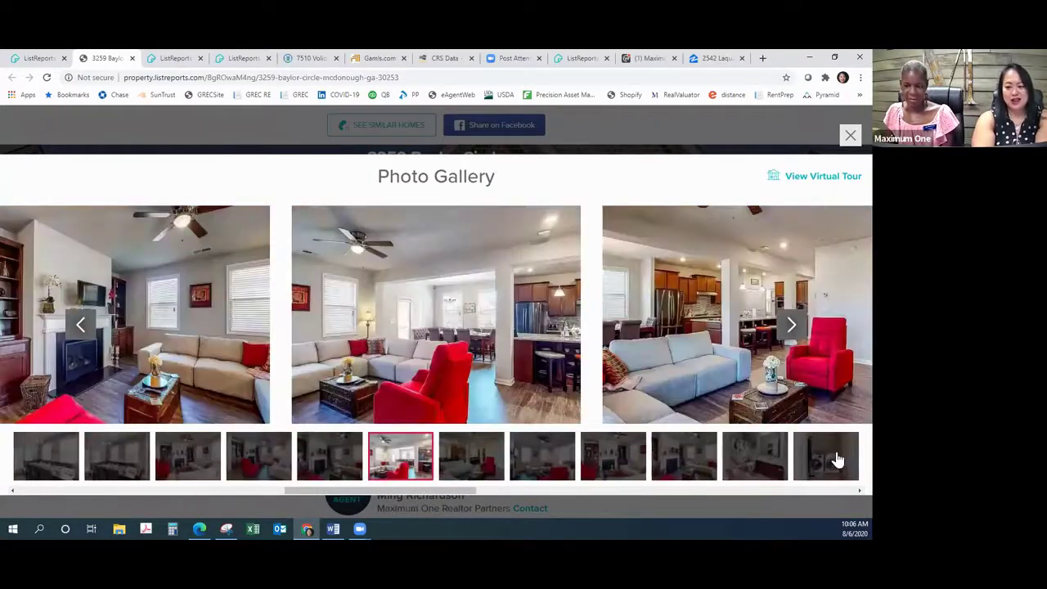
left_click(837, 460)
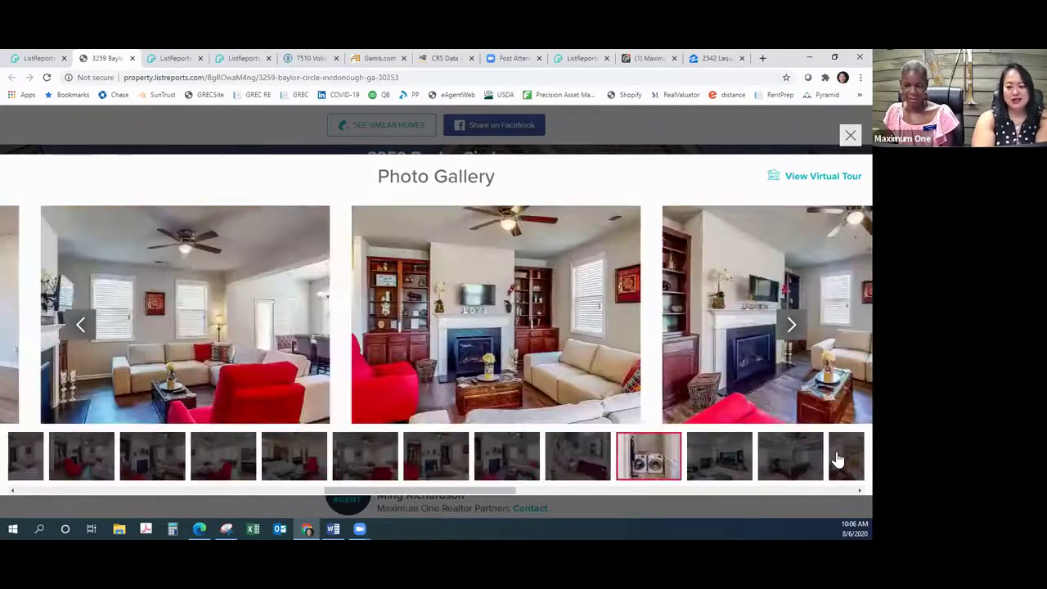
left_click(837, 458)
left_click(839, 456)
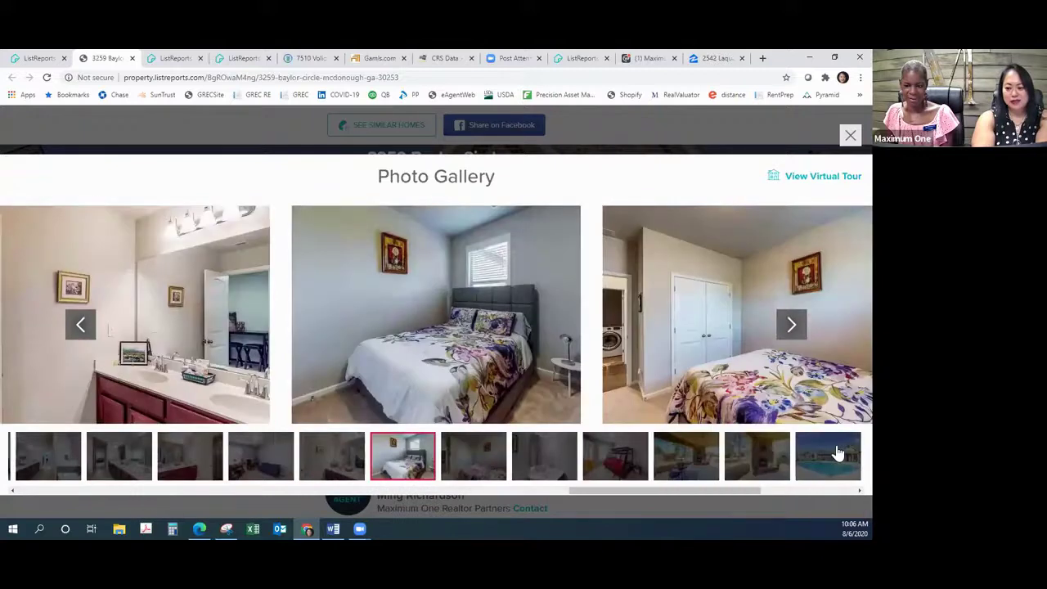
left_click(835, 450)
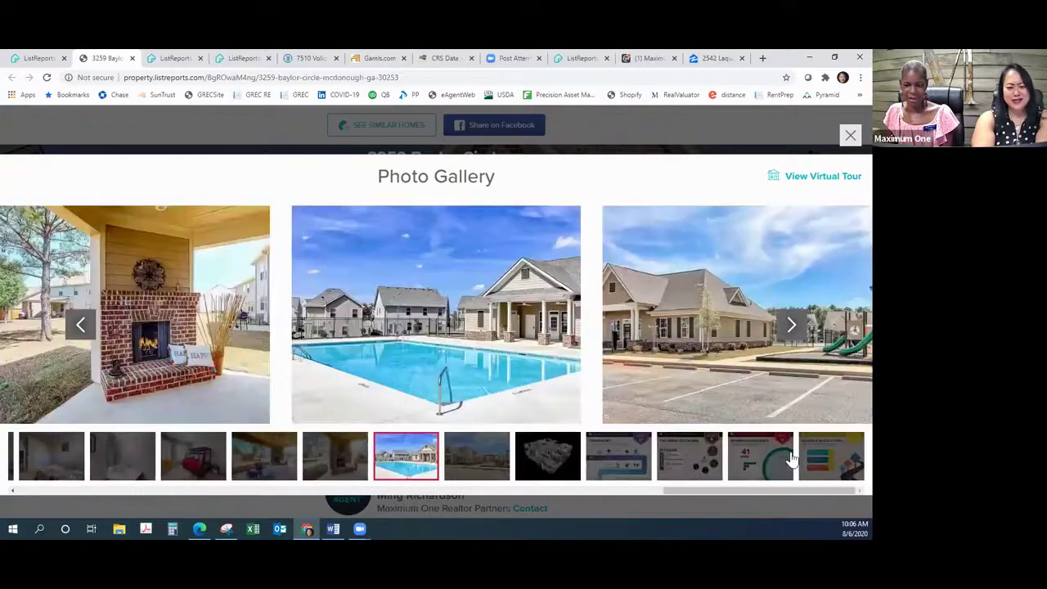
left_click(619, 459)
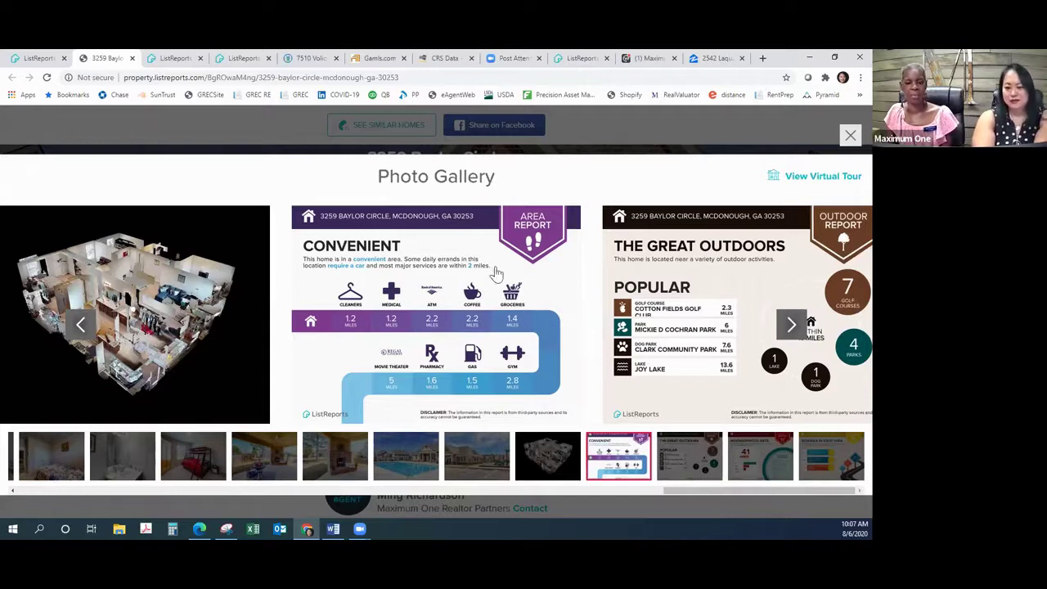
left_click(850, 137)
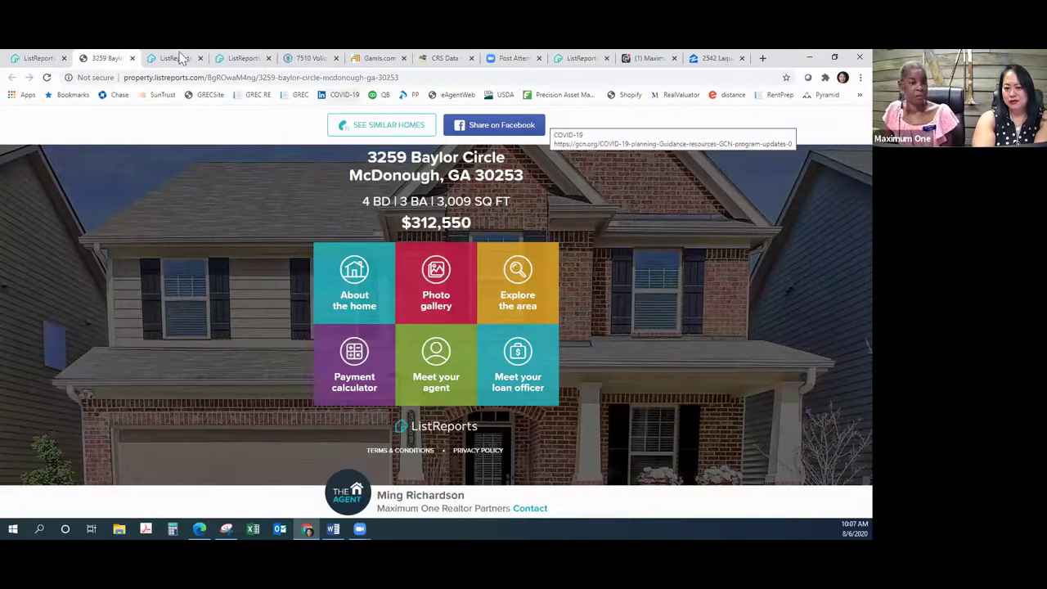
left_click(37, 60)
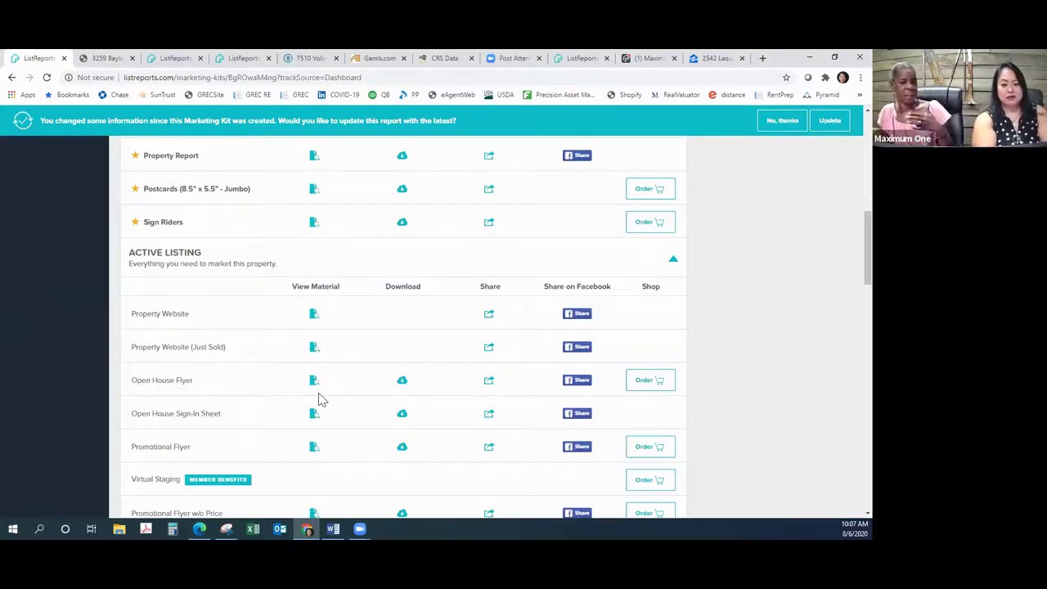
left_click(488, 317)
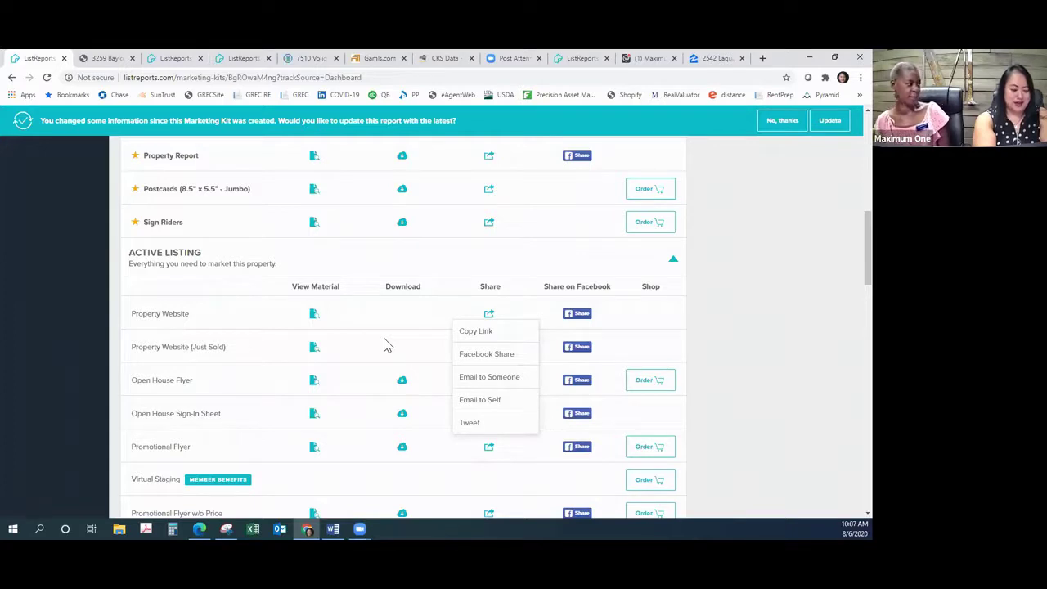
right_click(386, 345)
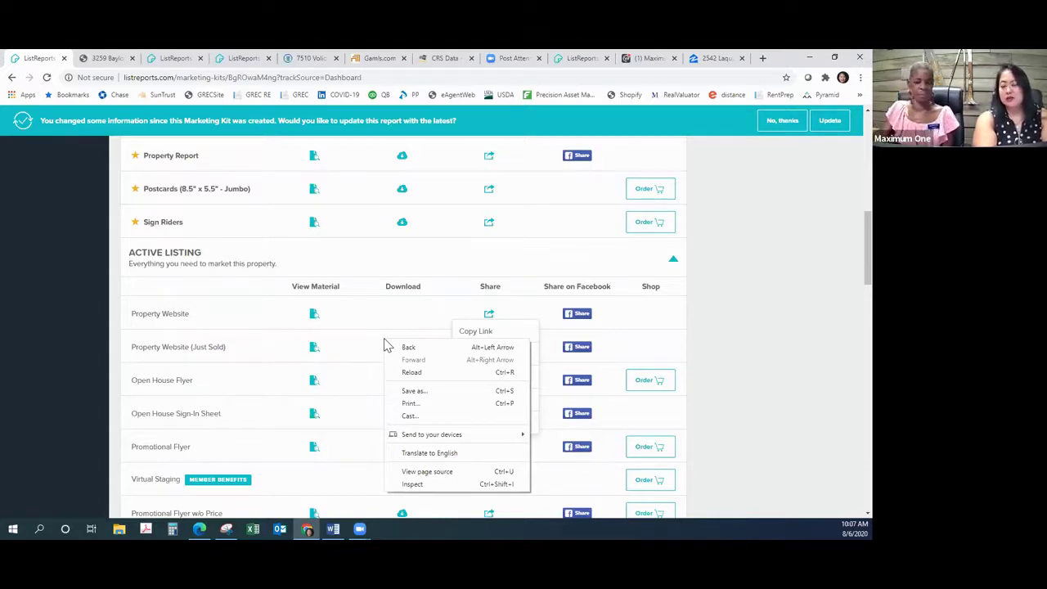
left_click(781, 293)
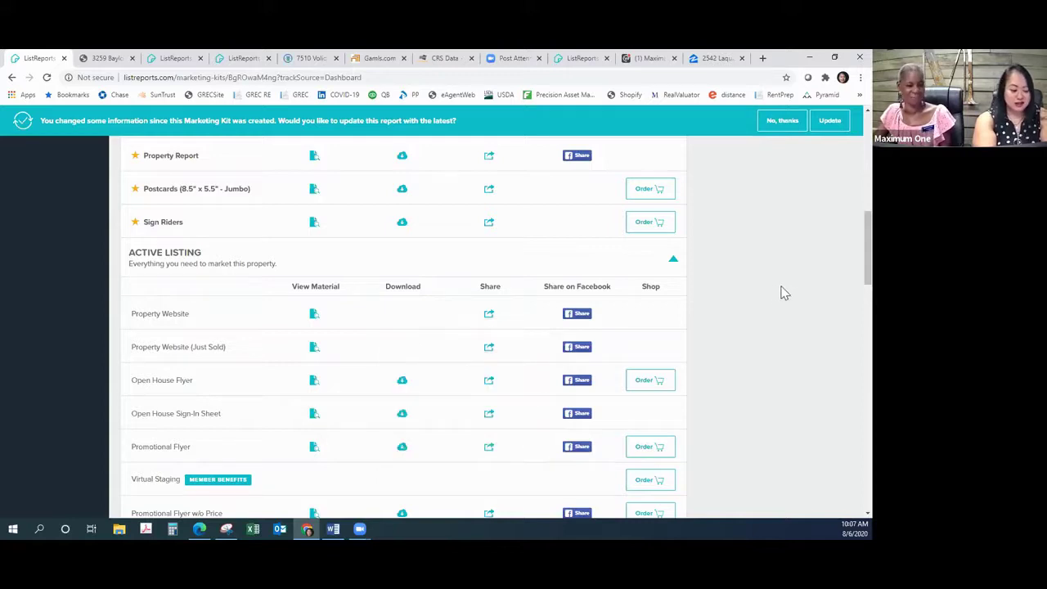
scroll(782, 290, "down", 4)
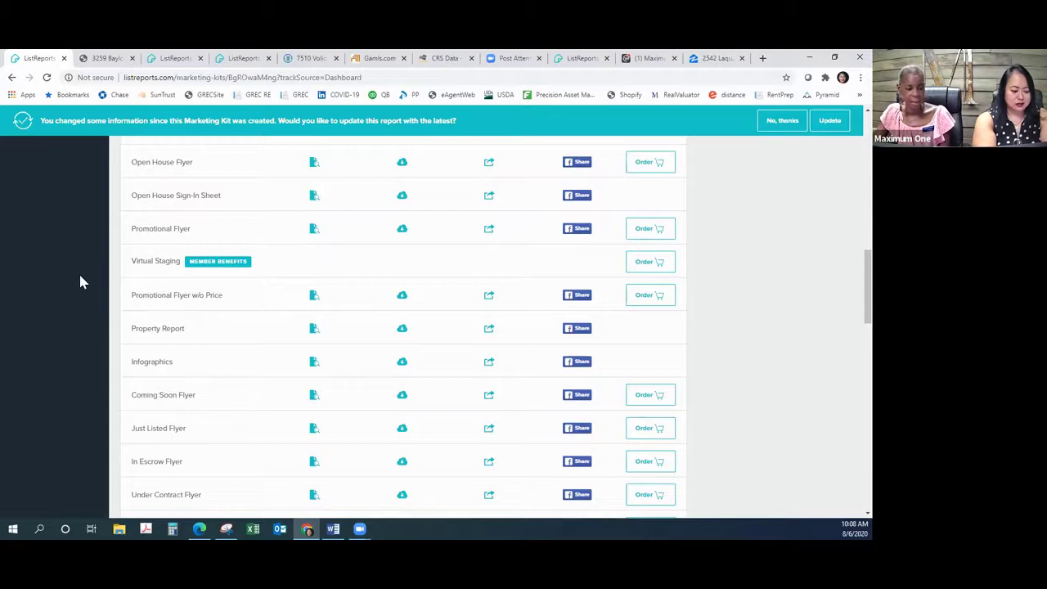
scroll(66, 279, "down", 3)
scroll(66, 281, "down", 2)
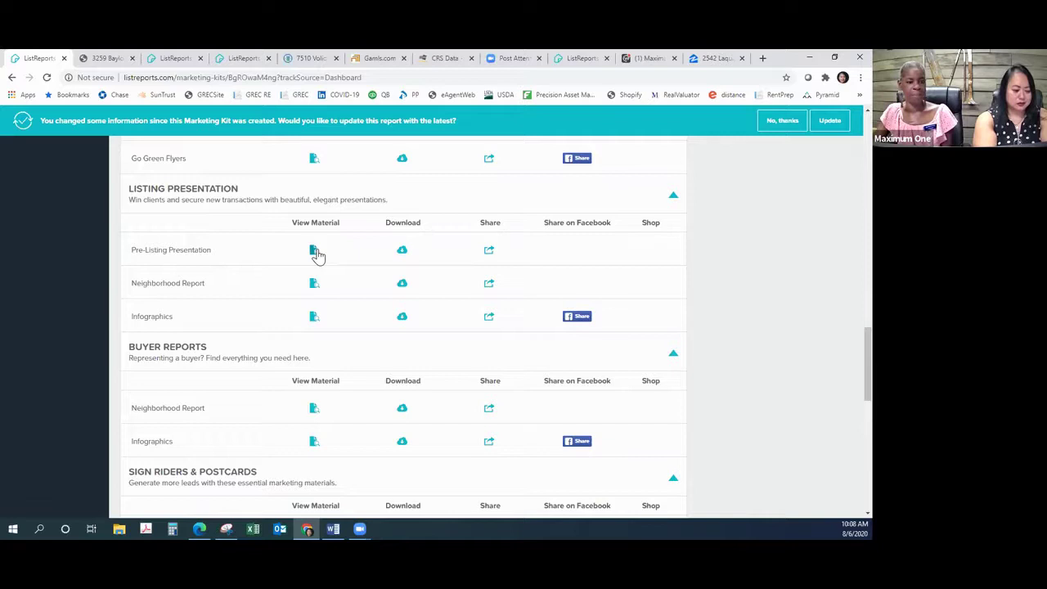
left_click(314, 251)
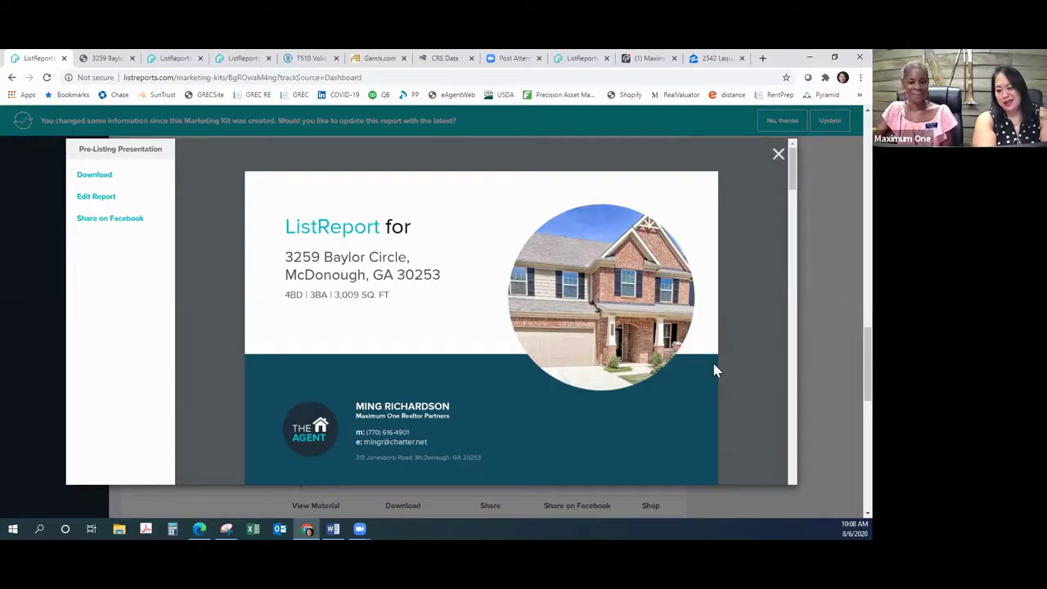
scroll(748, 318, "down", 1)
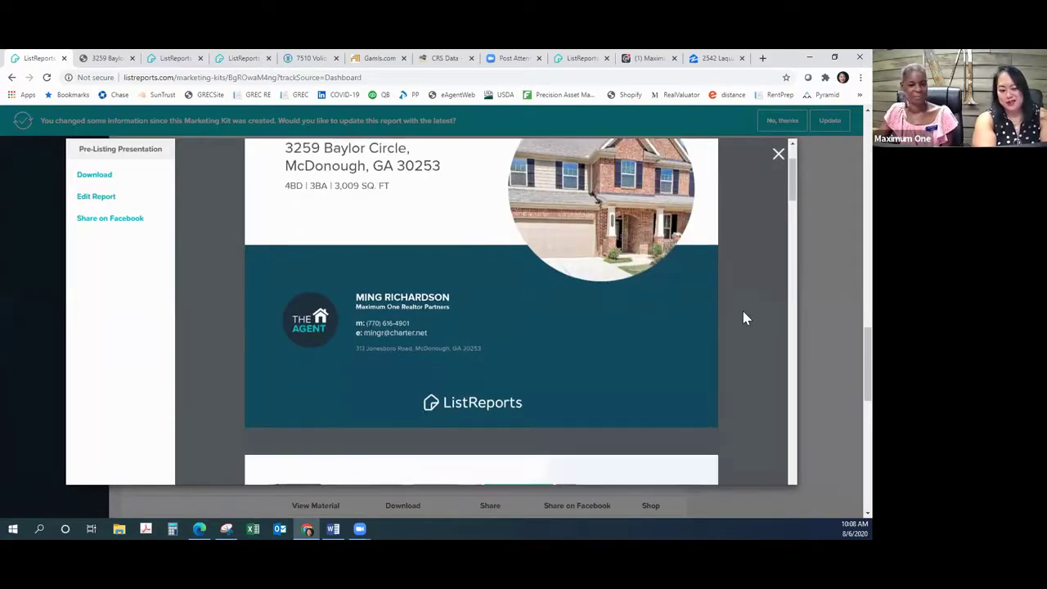
scroll(743, 318, "down", 3)
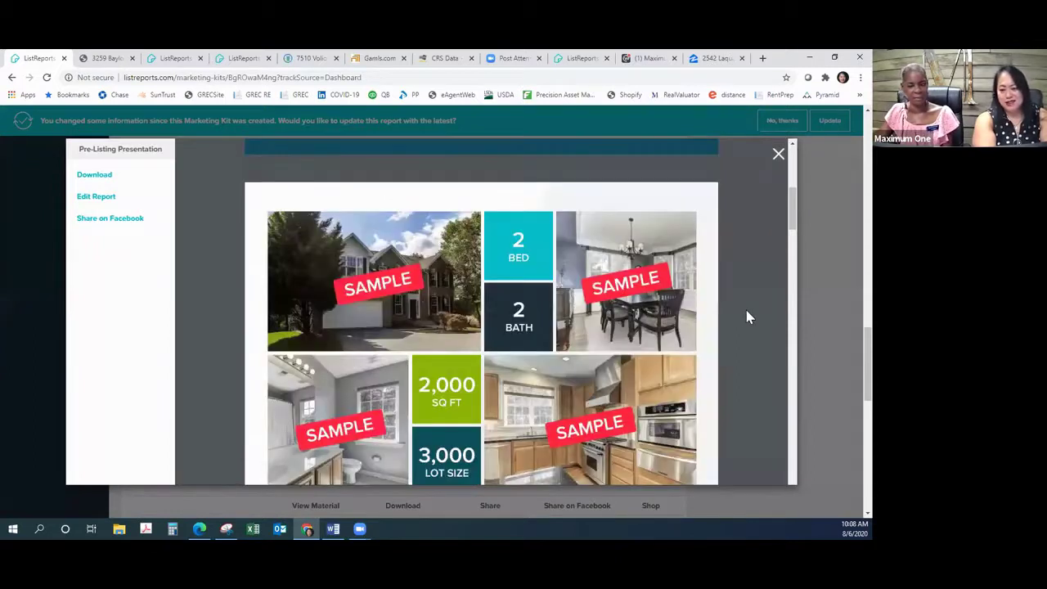
scroll(746, 317, "down", 4)
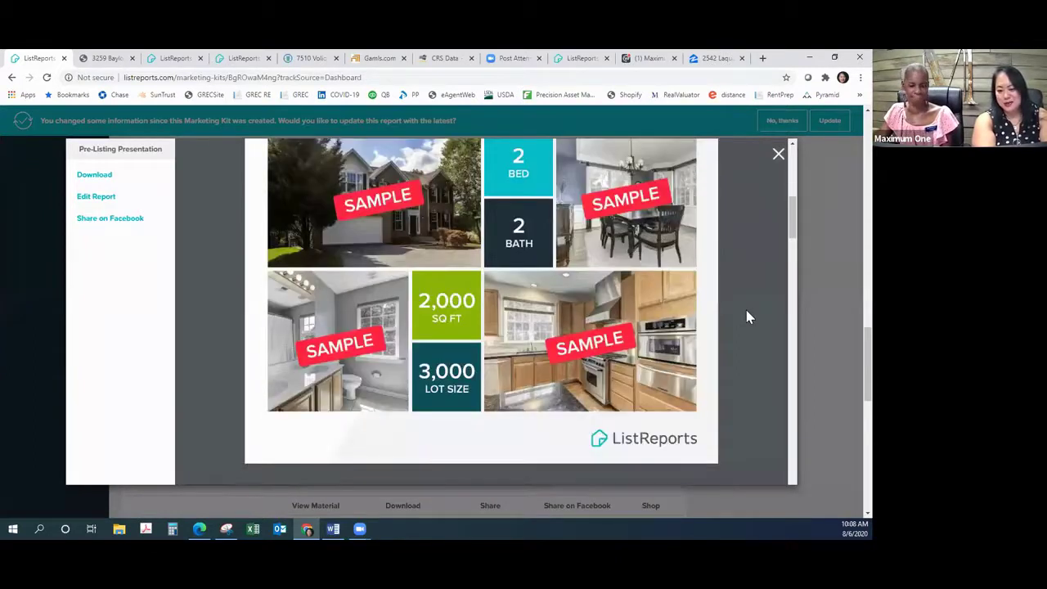
scroll(746, 317, "down", 4)
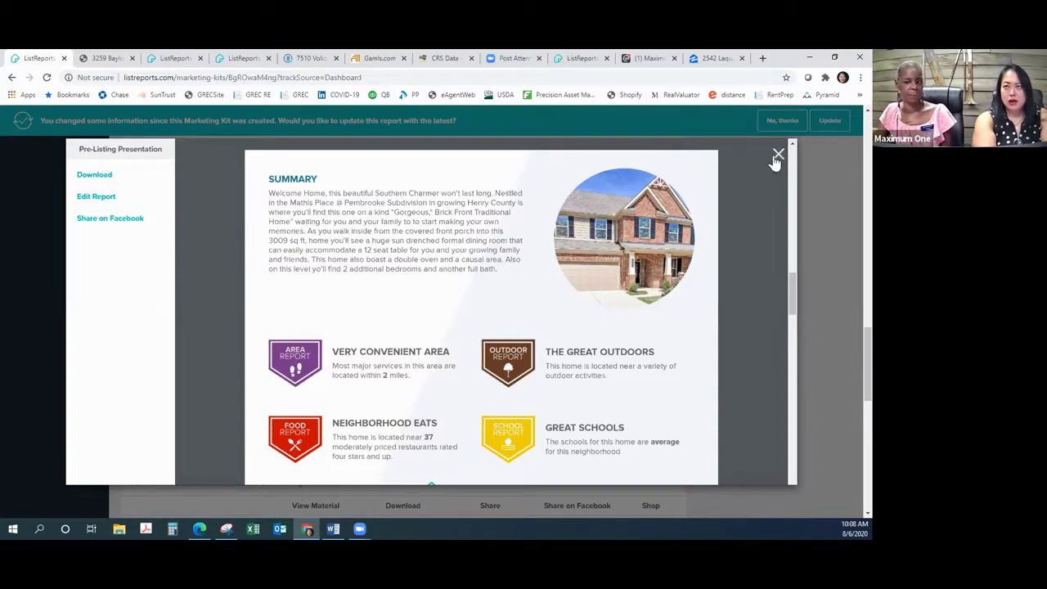
left_click(777, 155)
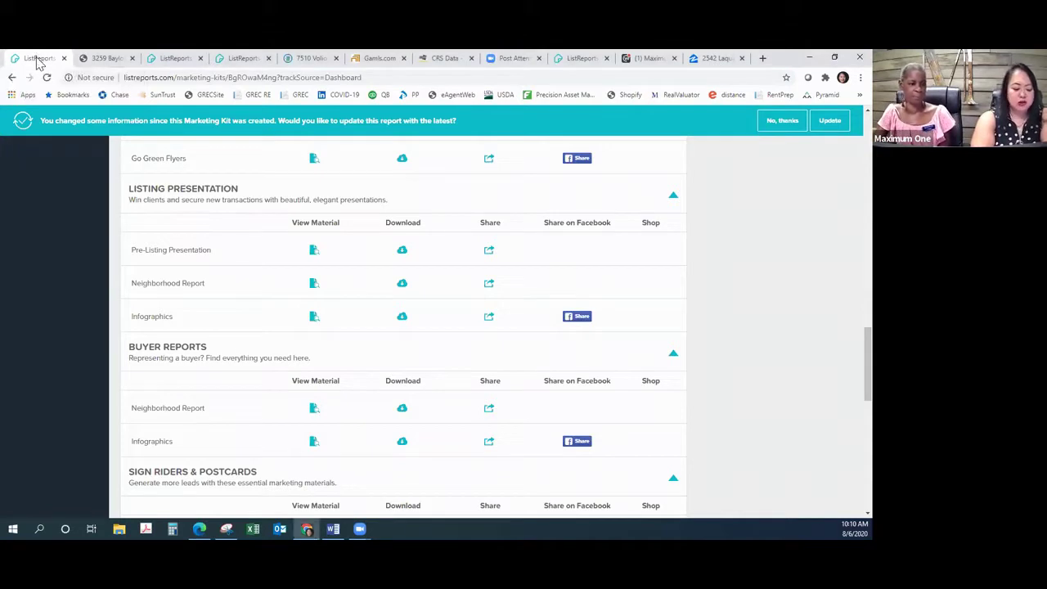
Step: Go from the home dashboard through Profile to the My Lender page with the lender's contact card
scroll(809, 289, "down", 2)
scroll(802, 274, "up", 8)
scroll(814, 257, "up", 6)
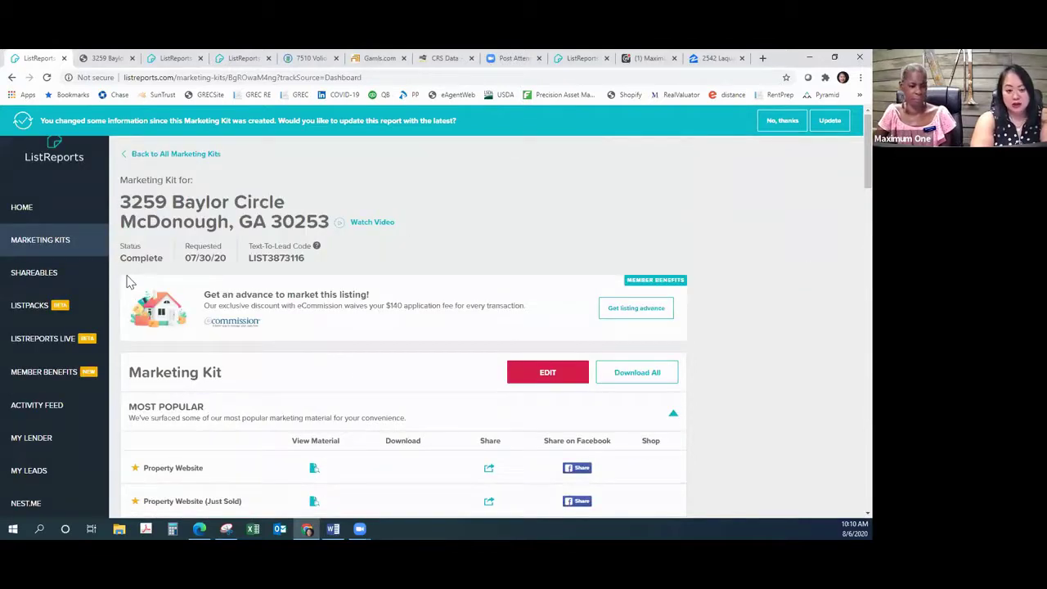
left_click(22, 209)
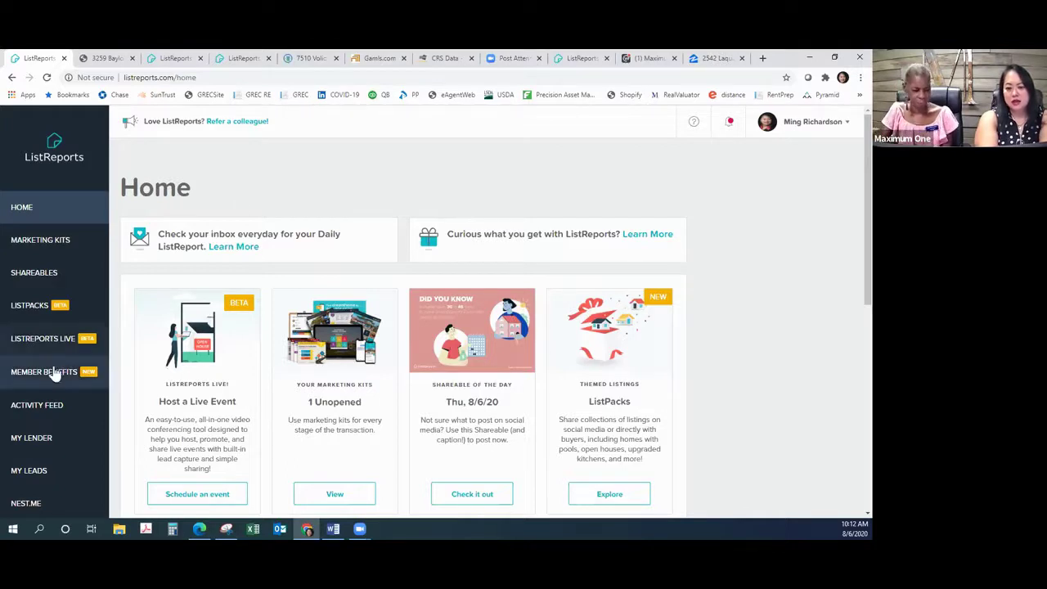
scroll(52, 374, "down", 3)
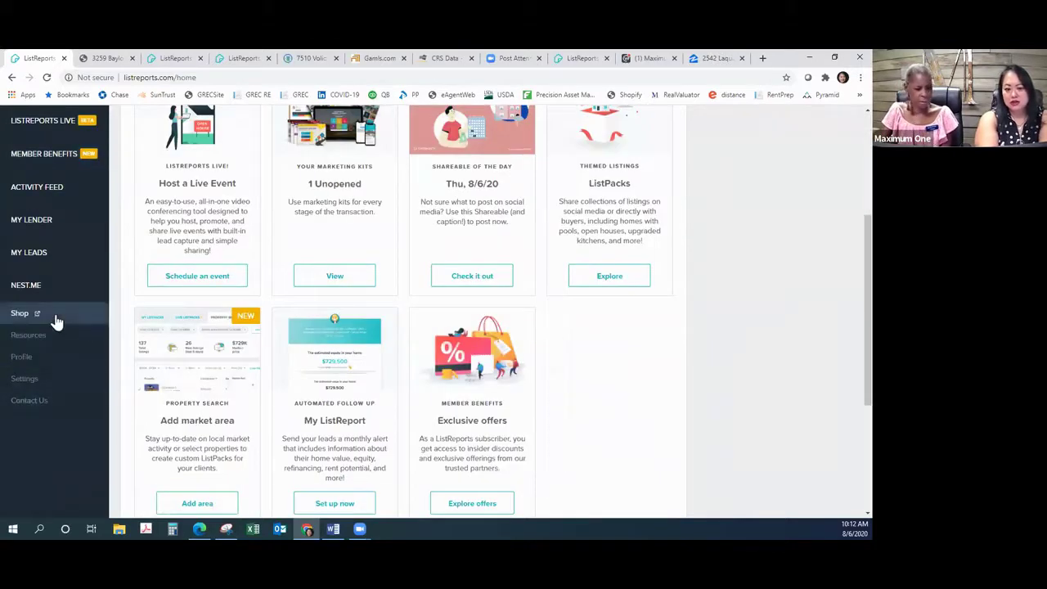
left_click(61, 356)
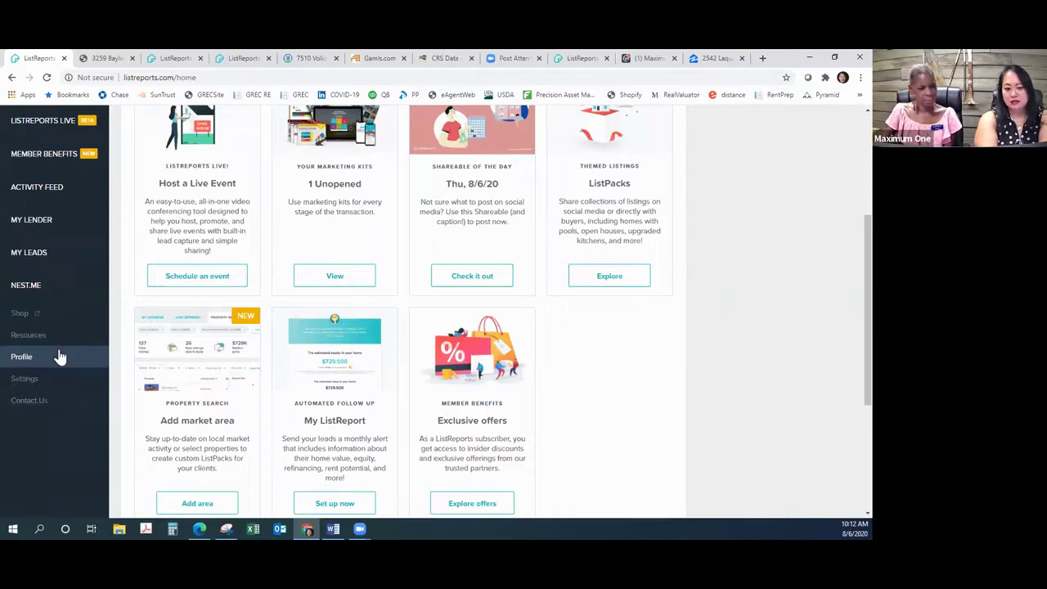
left_click(50, 227)
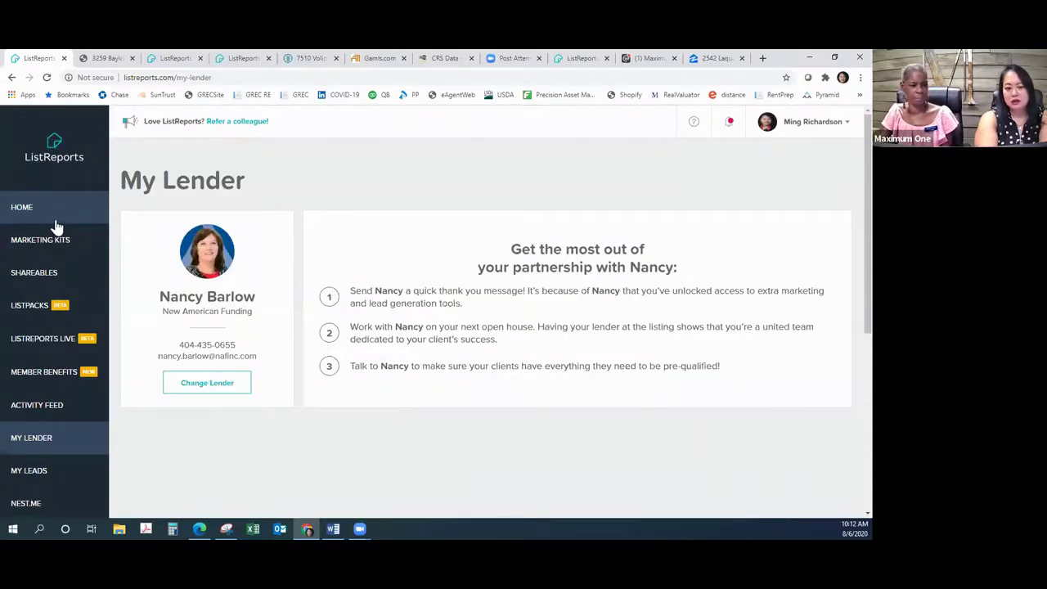
Step: From the home dashboard, go to Marketing Kits and start a blank New Marketing Kit
left_click(57, 220)
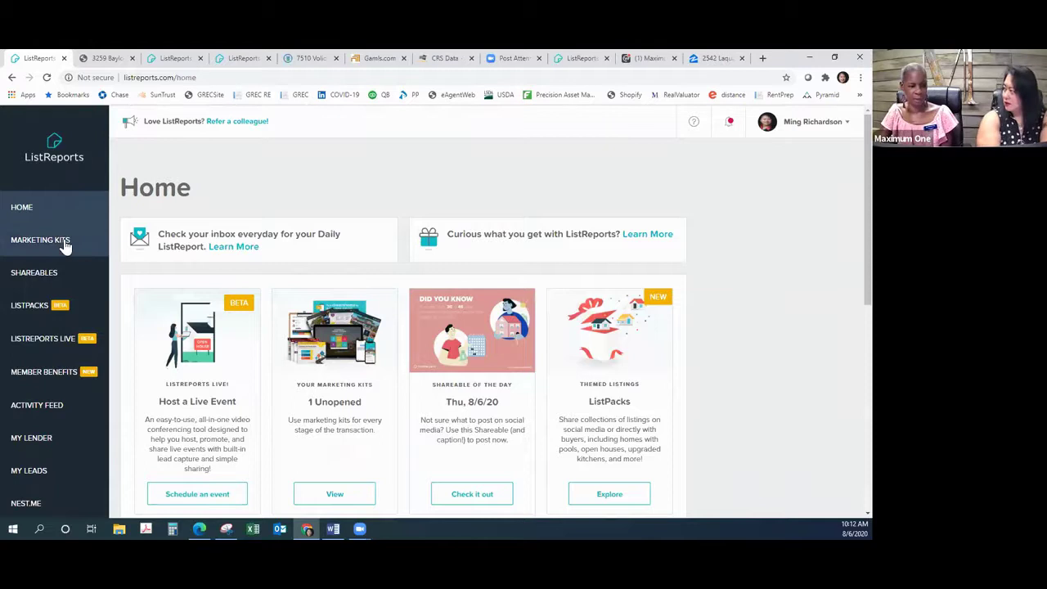
left_click(64, 242)
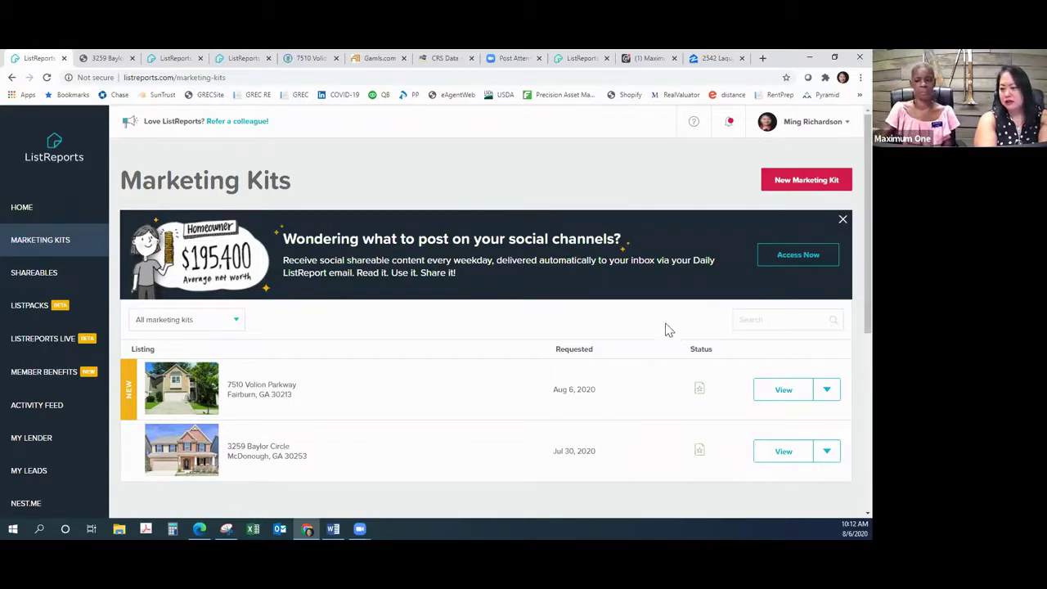
left_click(806, 181)
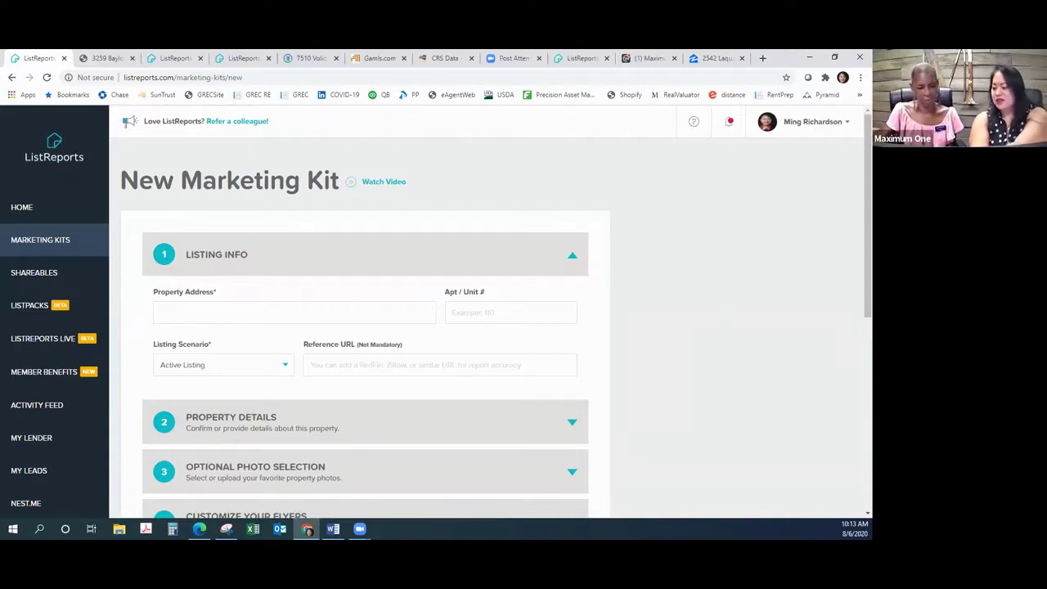
left_click(298, 311)
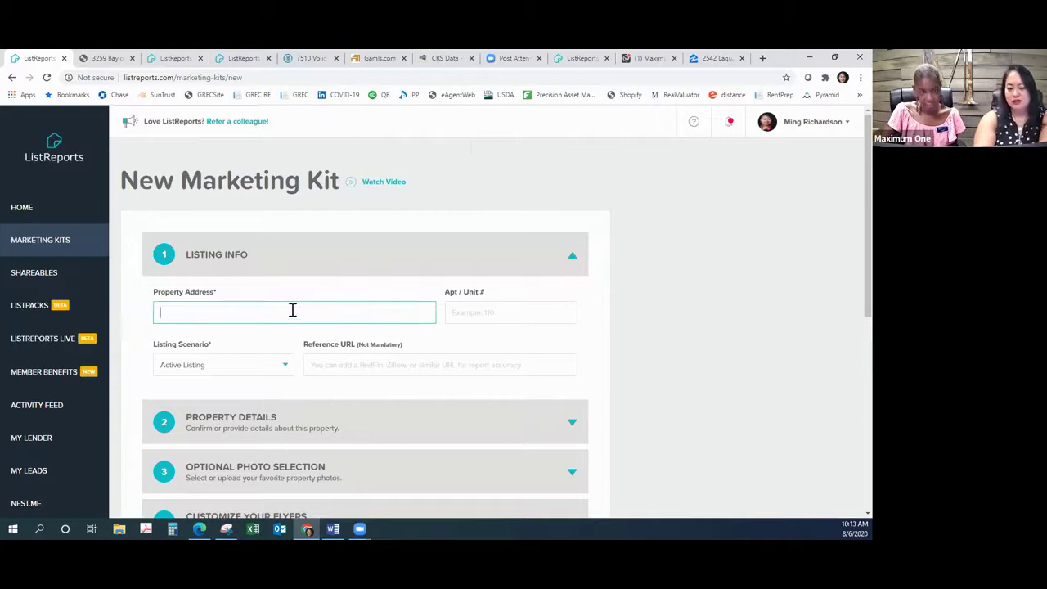
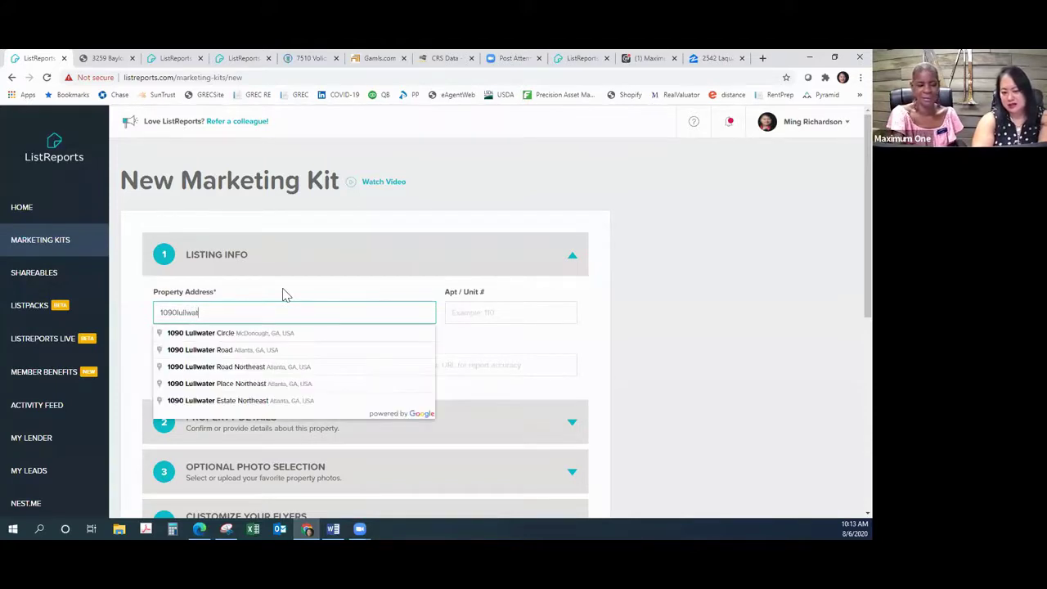
left_click(224, 338)
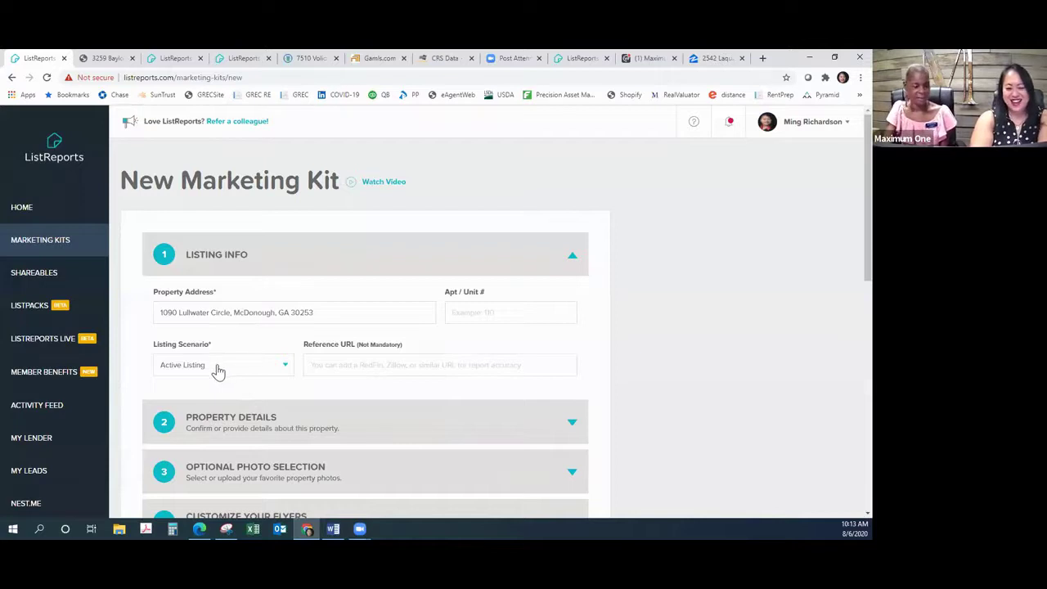
Step: Set the kit's listing scenario to FSBO
left_click(216, 372)
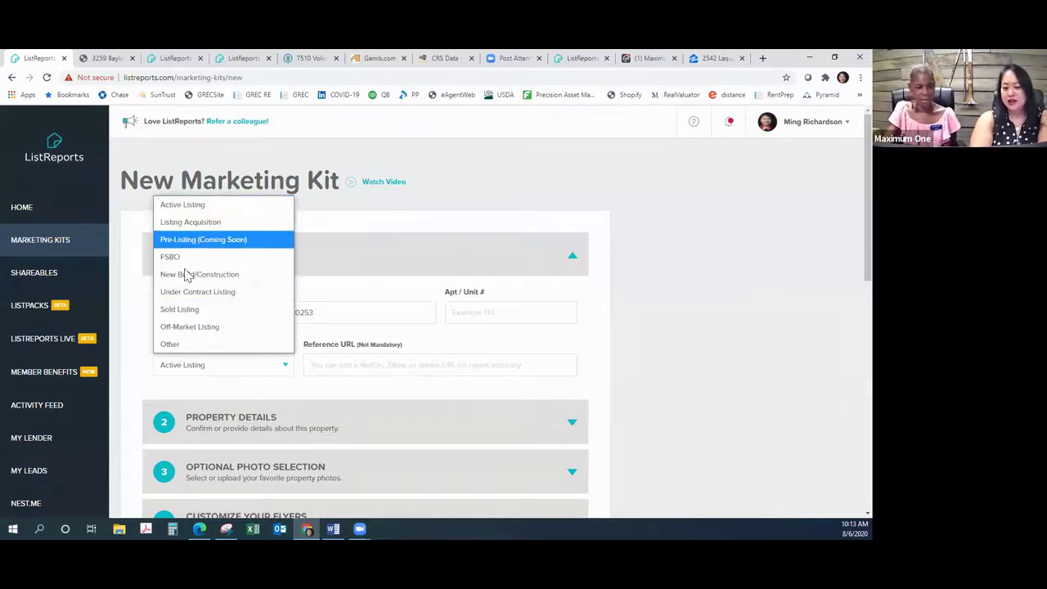
key("Escape")
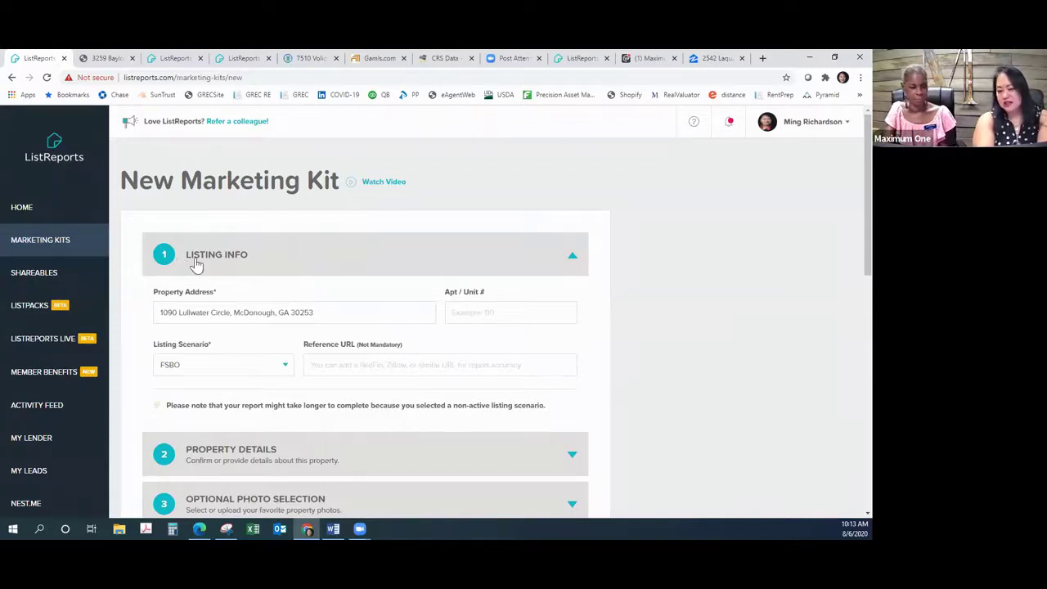
left_click(283, 370)
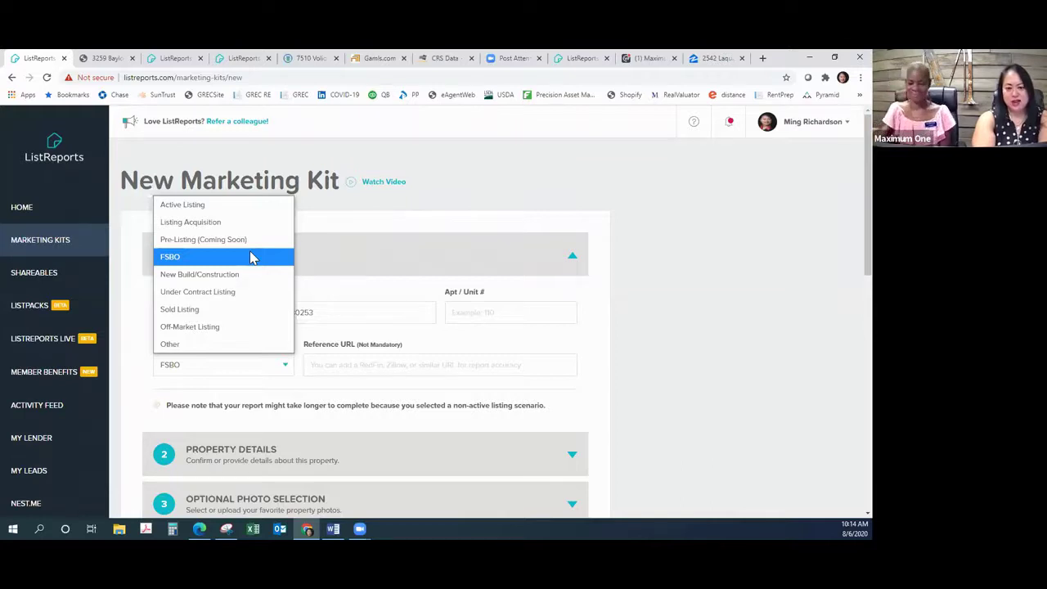
left_click(251, 256)
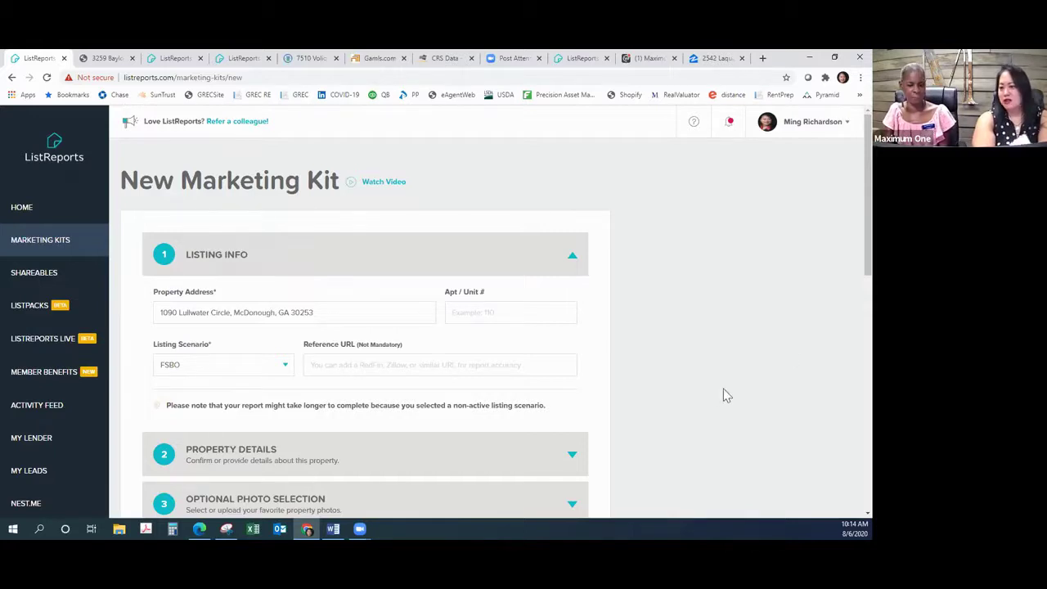
left_click(710, 59)
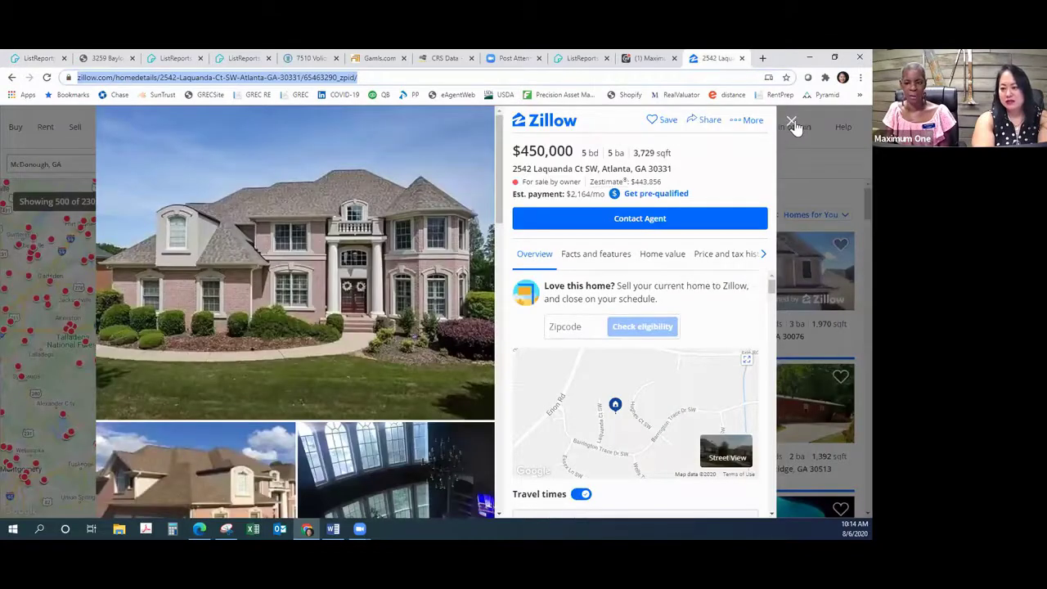
left_click(790, 122)
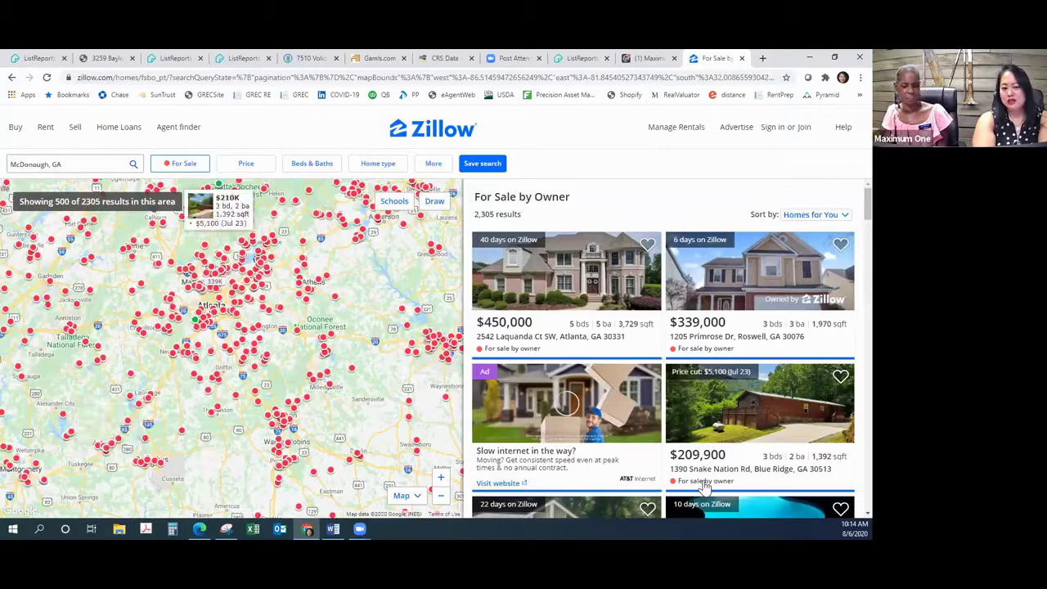
left_click(184, 166)
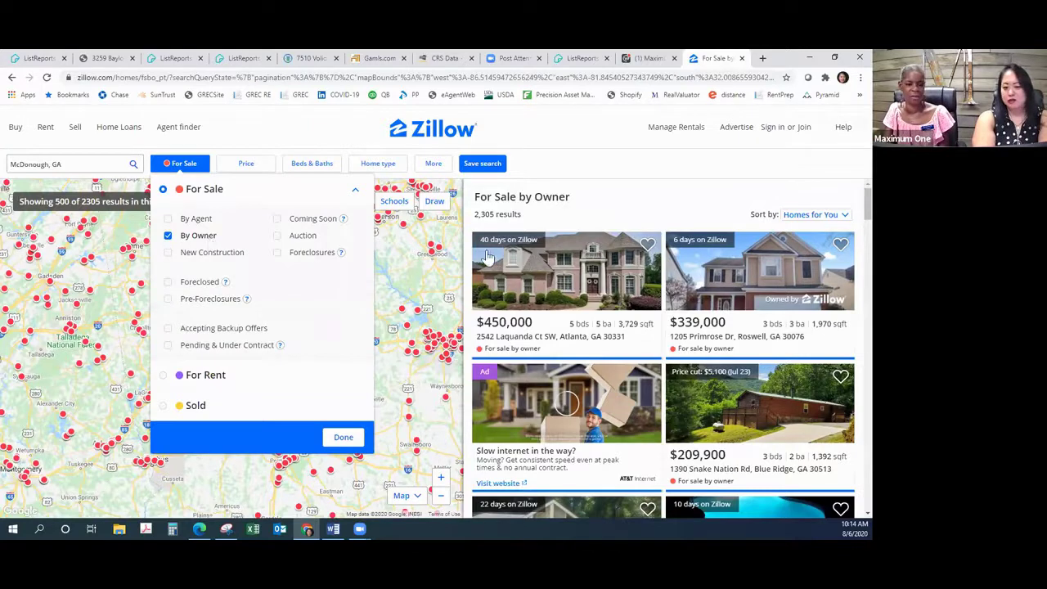
left_click(708, 204)
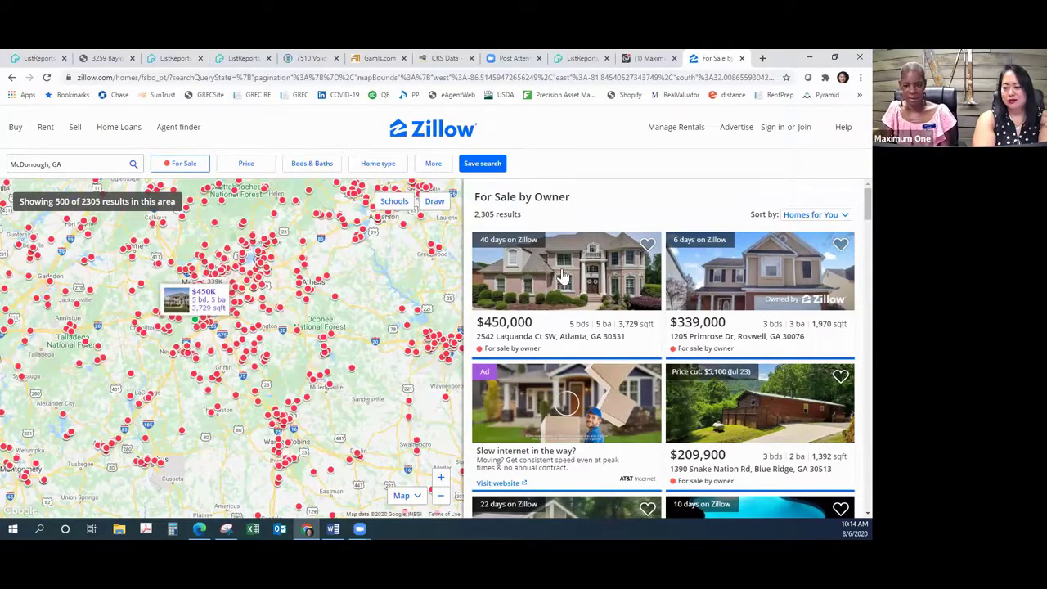
scroll(587, 379, "down", 3)
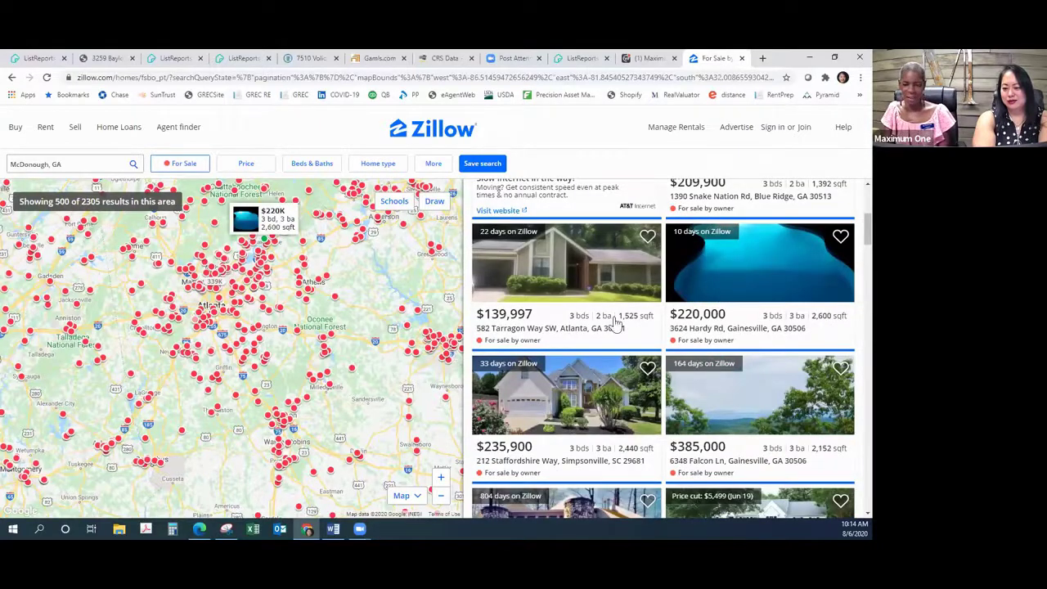
scroll(615, 328, "down", 1)
scroll(615, 328, "down", 1)
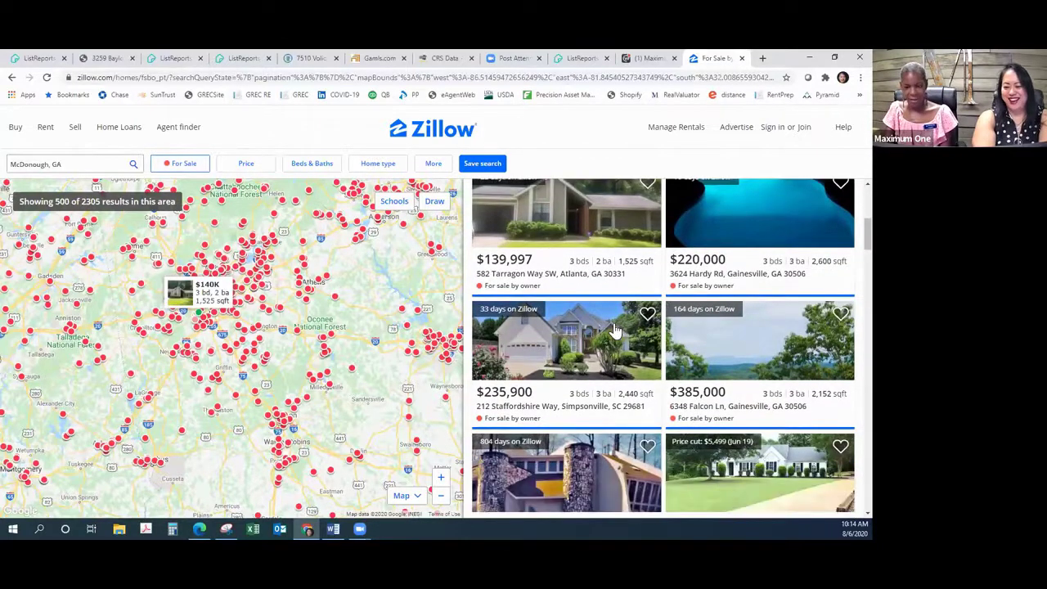
scroll(615, 328, "down", 3)
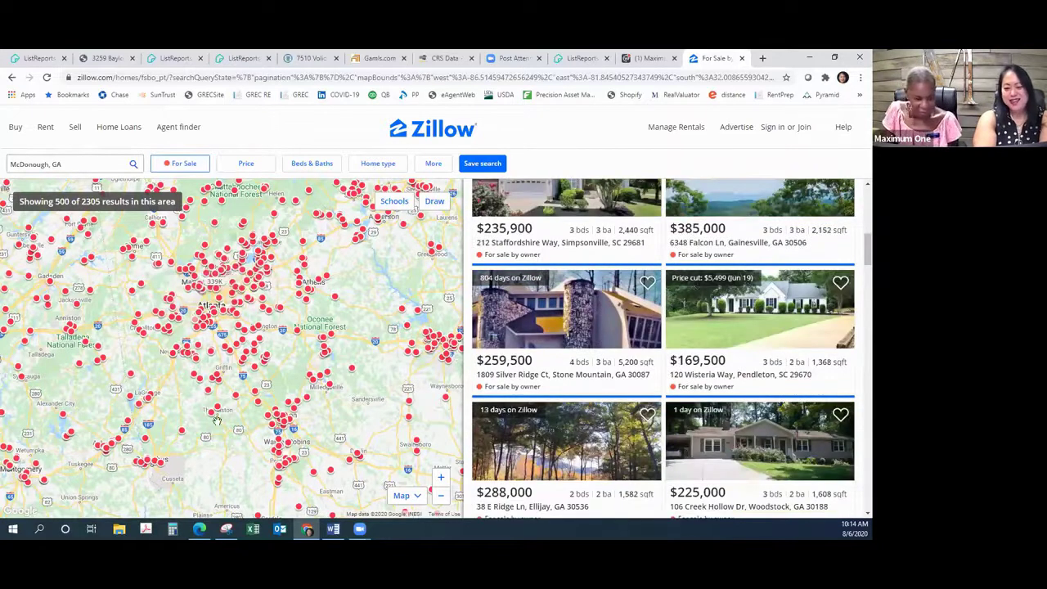
left_click_drag(229, 376, 227, 454)
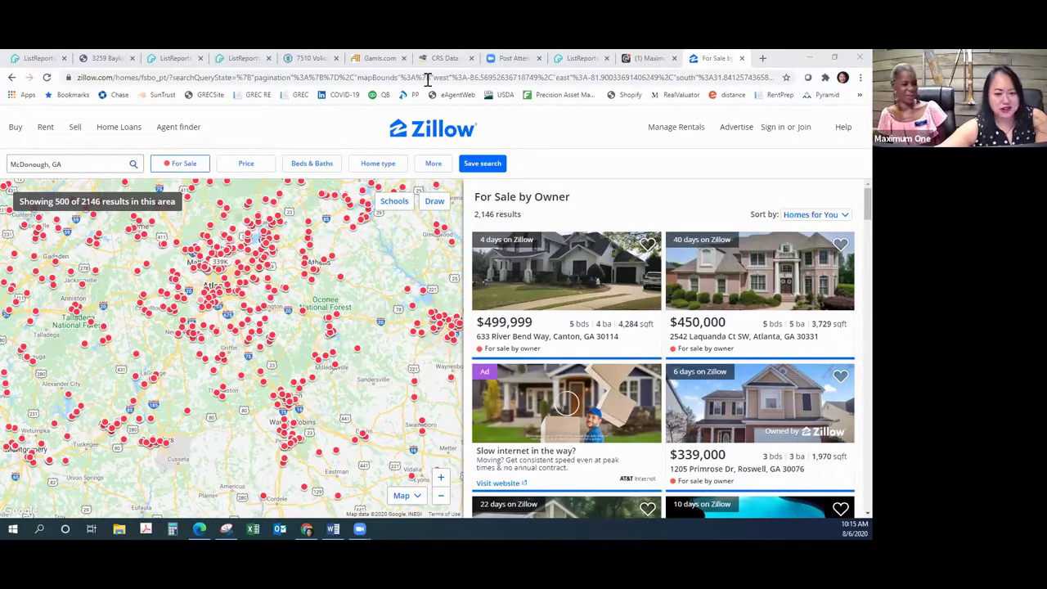
left_click(7, 53)
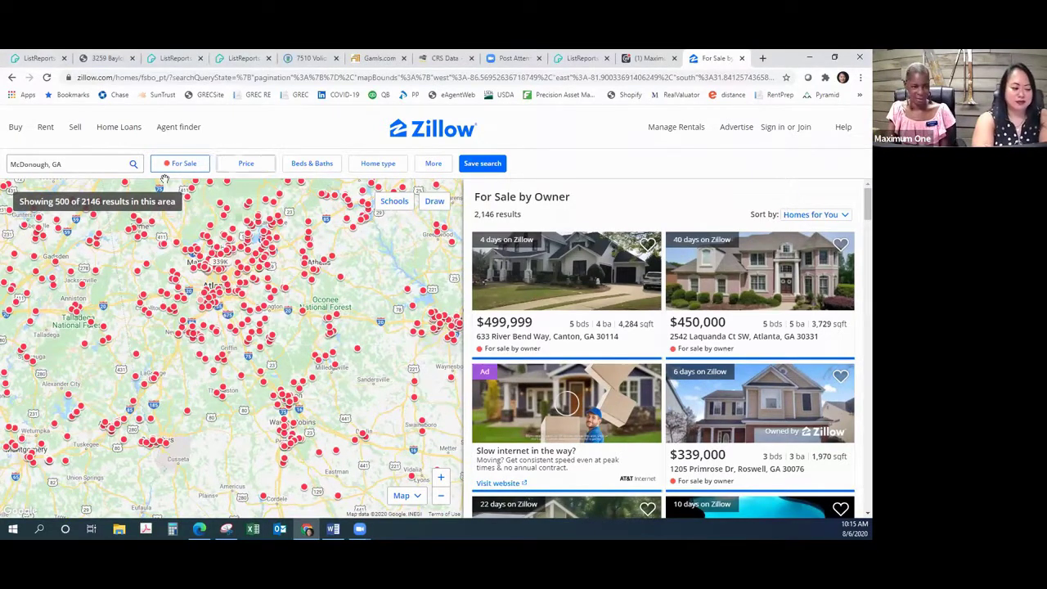
left_click(134, 166)
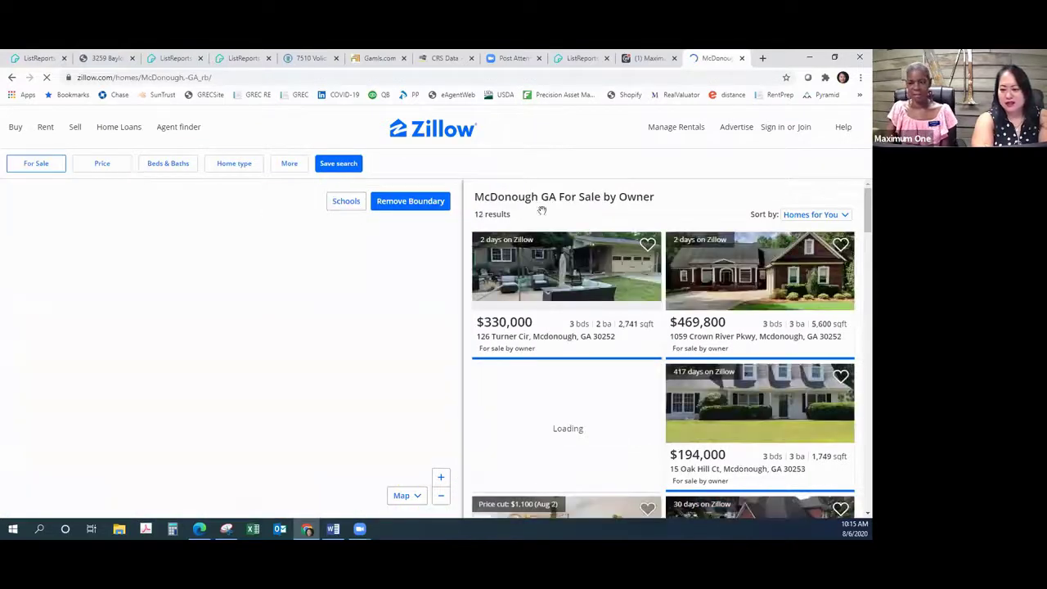
left_click(747, 278)
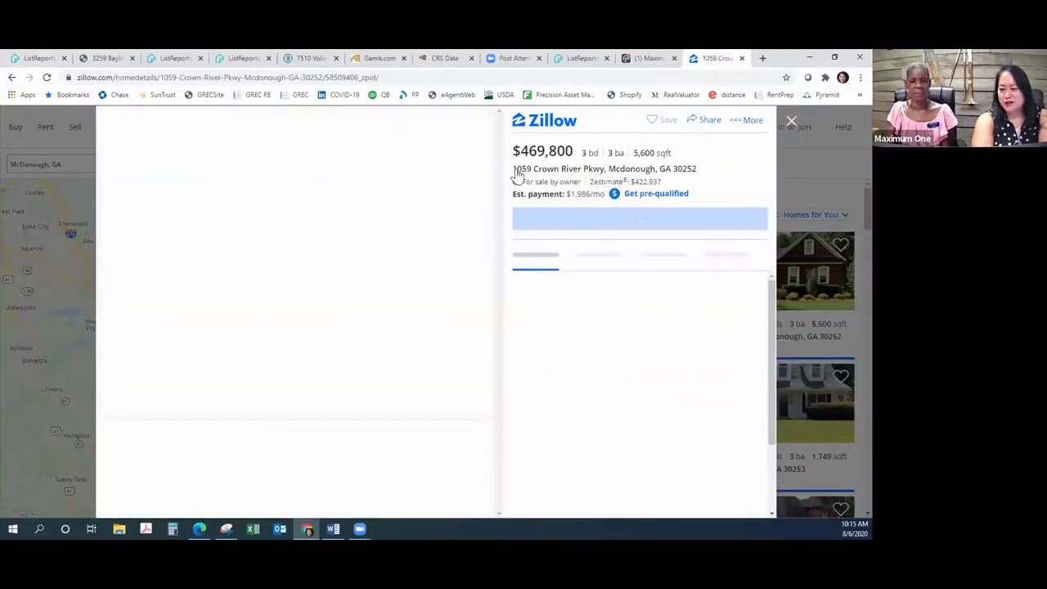
left_click_drag(517, 174, 581, 164)
right_click(581, 165)
left_click(609, 172)
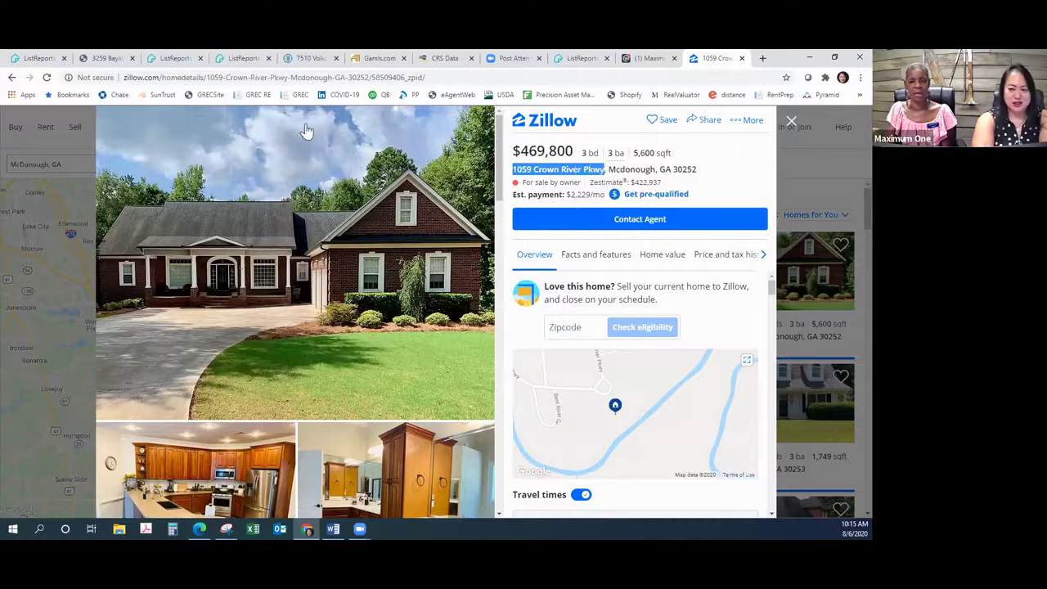
left_click(33, 62)
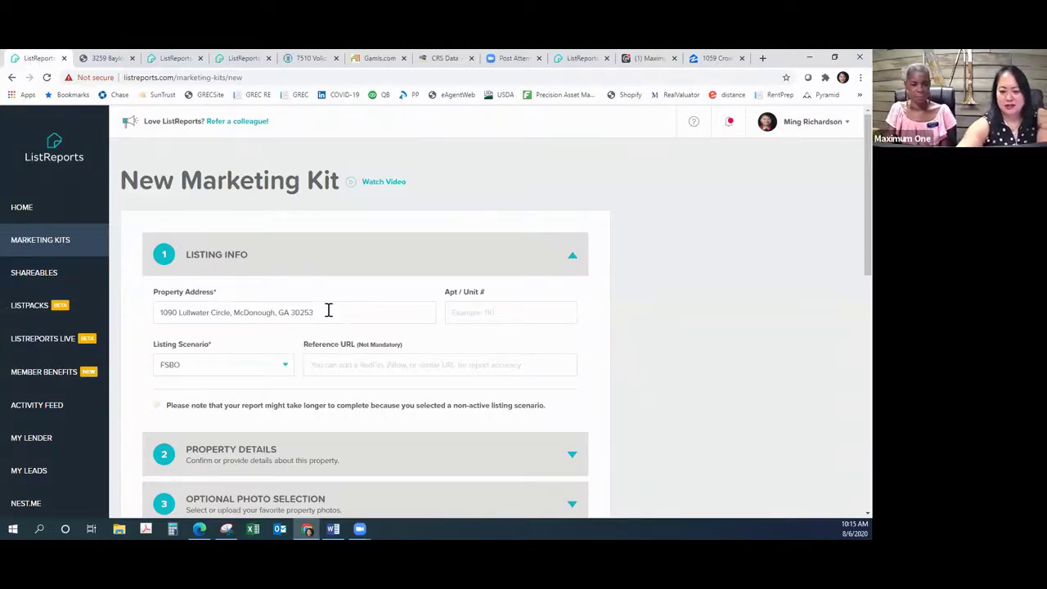
Step: Clear the old Lullwater address and paste the copied Zillow address into Property Address
left_click_drag(325, 315, 159, 308)
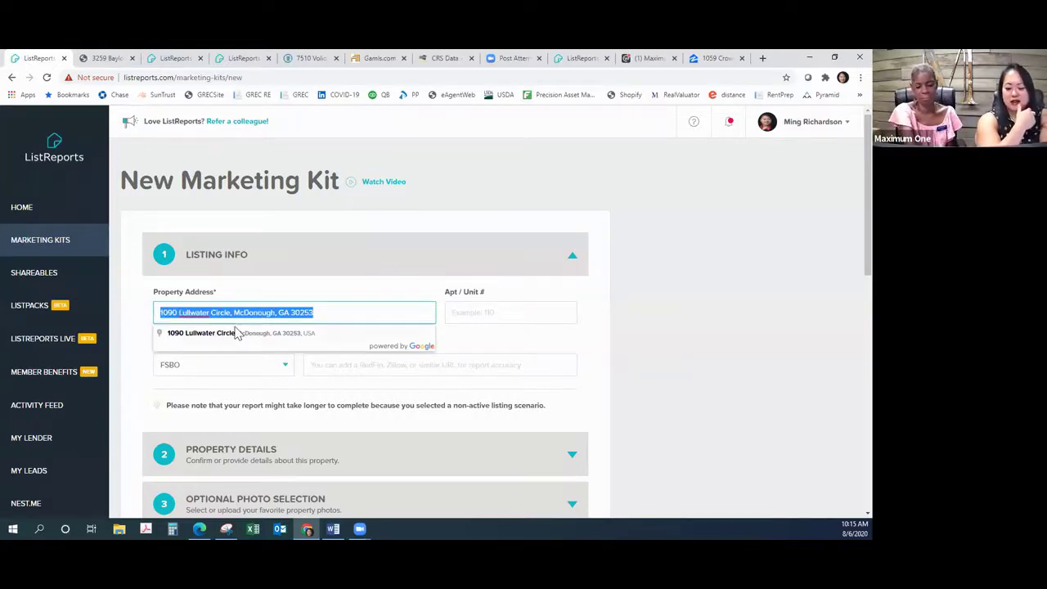
key("End")
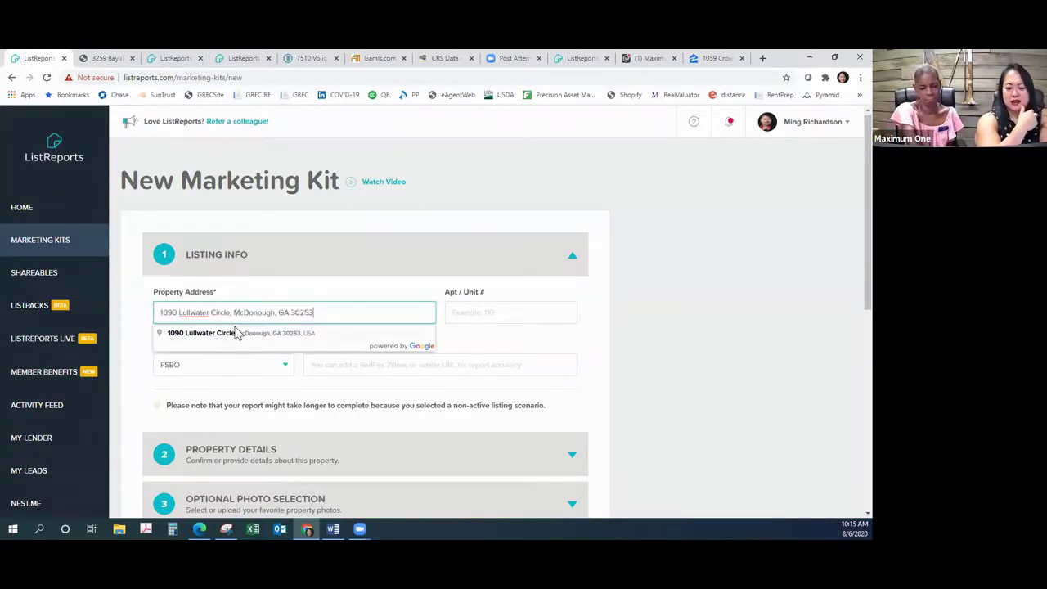
left_click(792, 273)
left_click_drag(295, 314, 163, 311)
key("BackSpace")
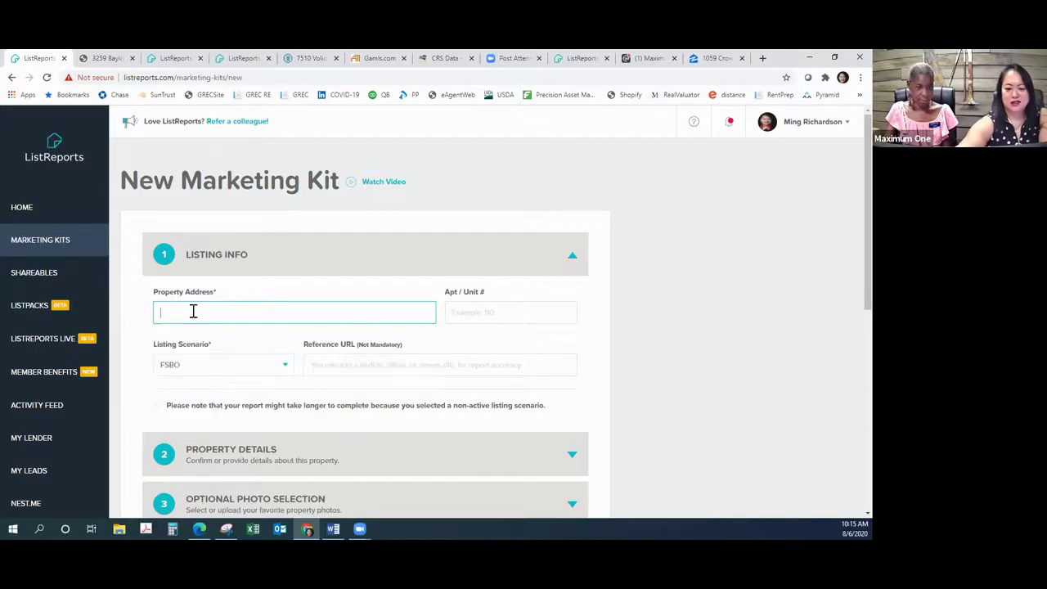
right_click(202, 334)
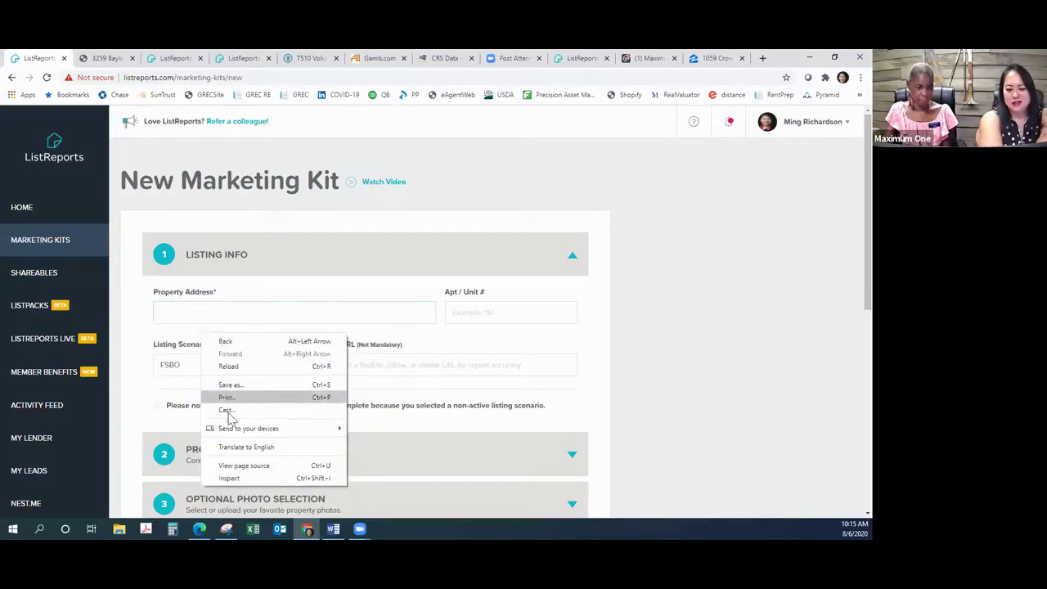
left_click(287, 319)
right_click(285, 305)
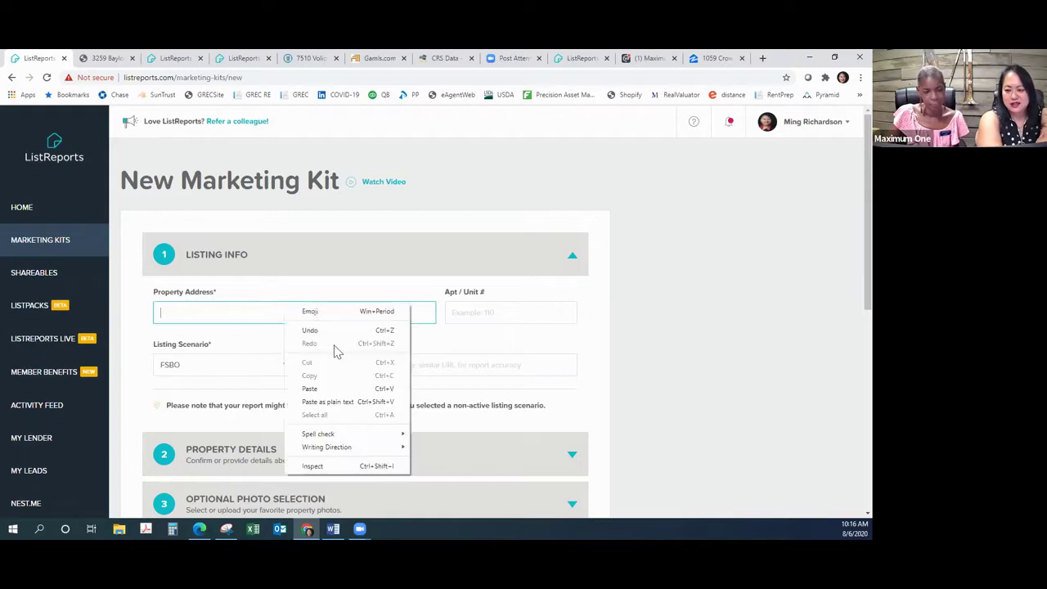
left_click(319, 390)
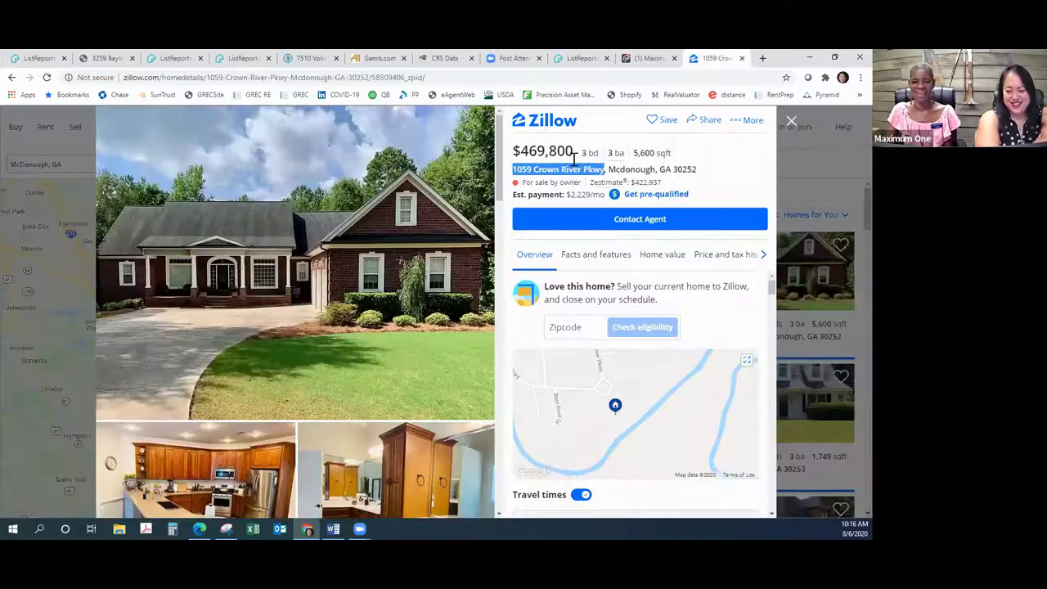
right_click(571, 169)
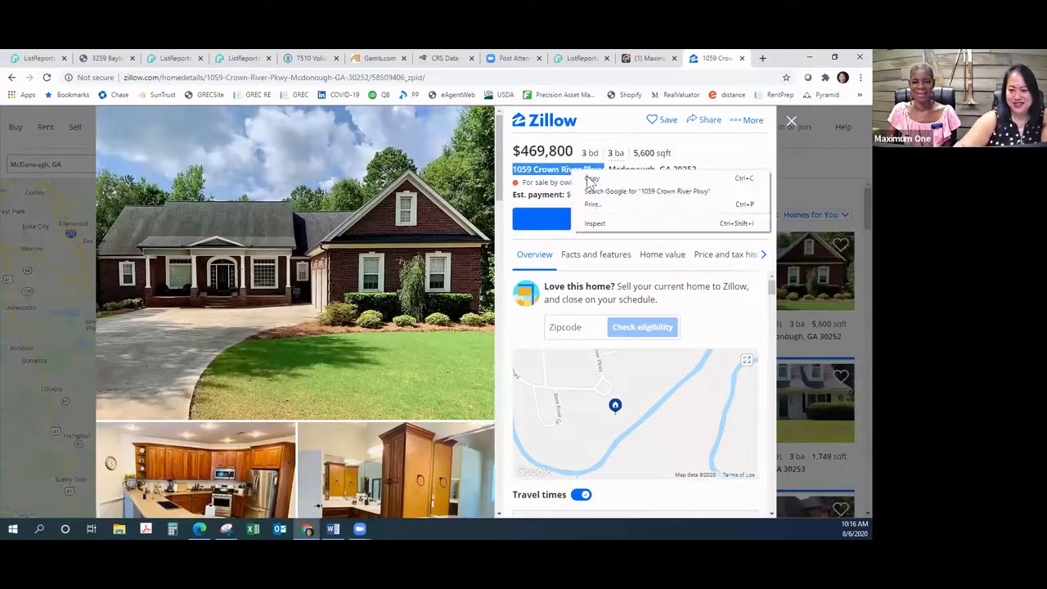
left_click(586, 176)
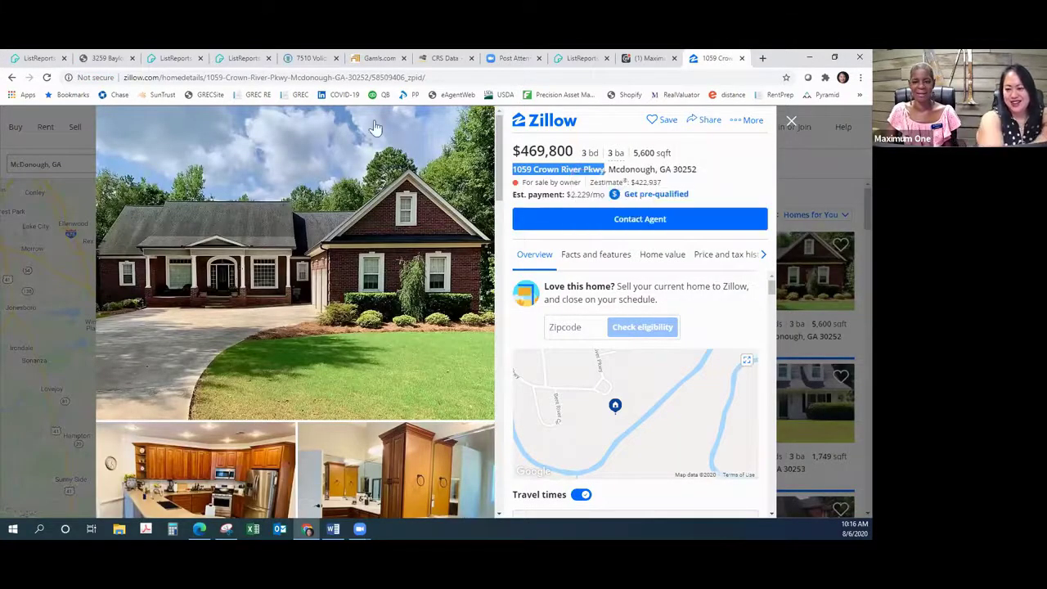
left_click(37, 58)
left_click_drag(314, 312, 150, 307)
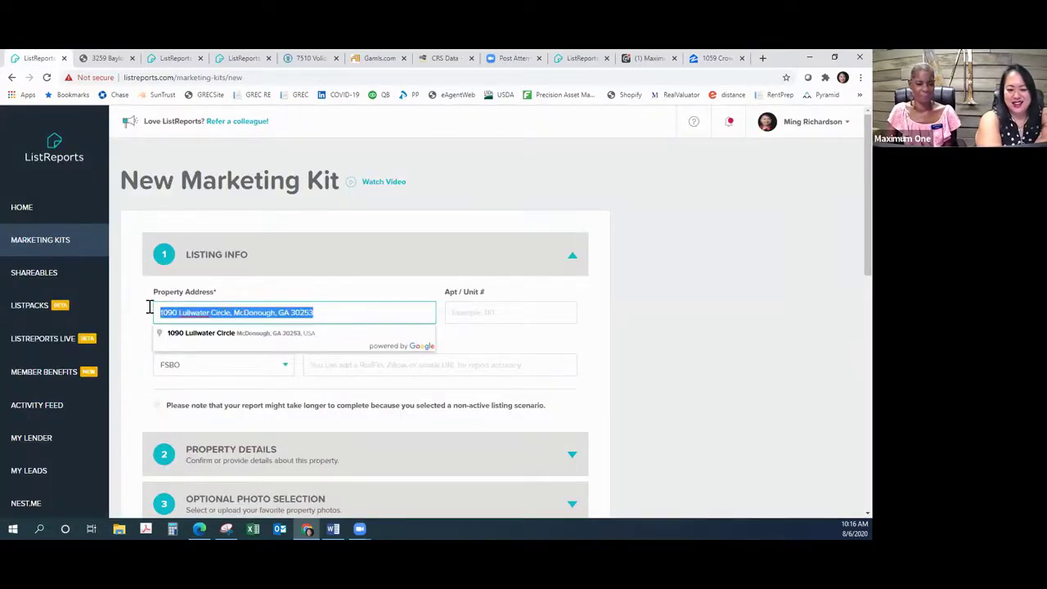
right_click(251, 318)
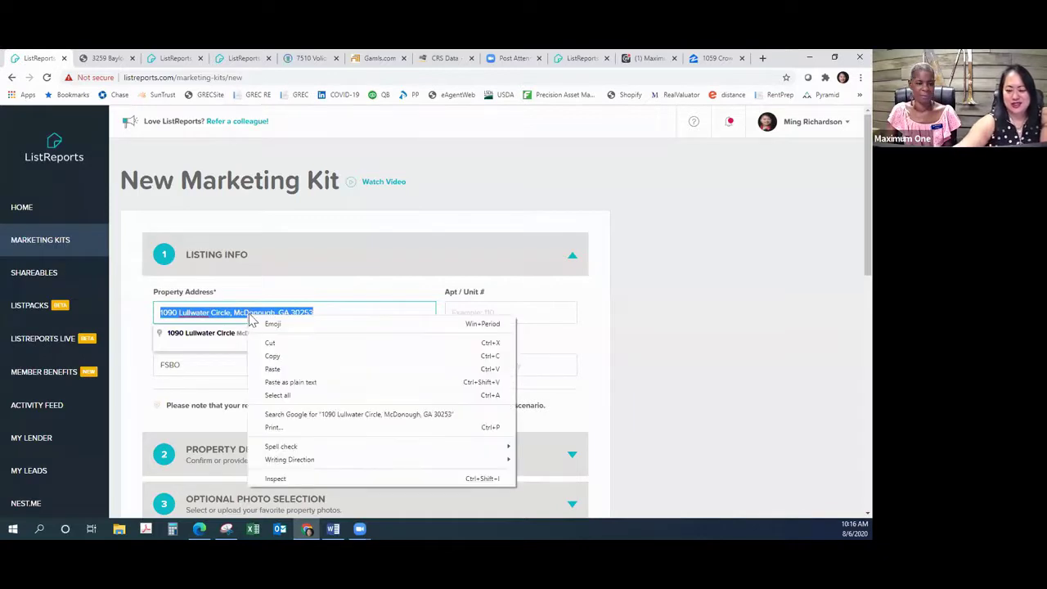
left_click(271, 366)
key("ctrl+v")
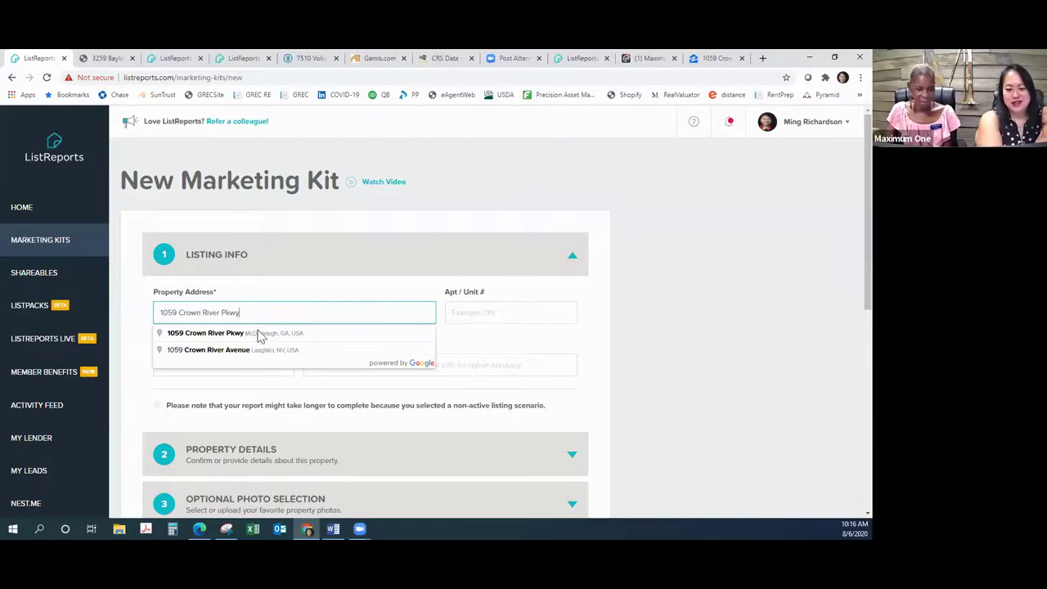
left_click(259, 333)
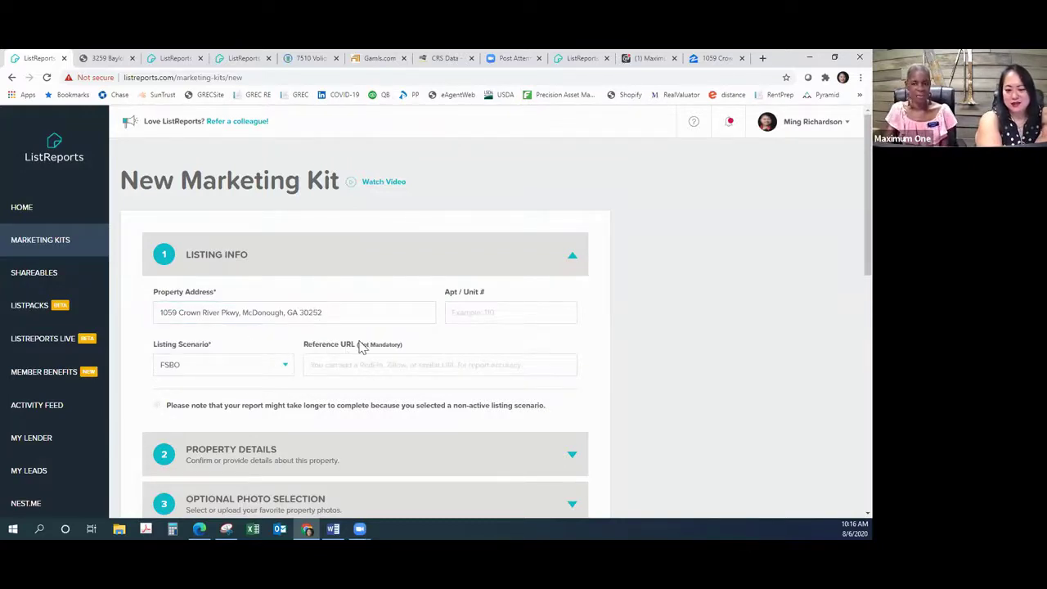
Step: Copy the Zillow listing's web address into the Reference URL field
left_click(709, 59)
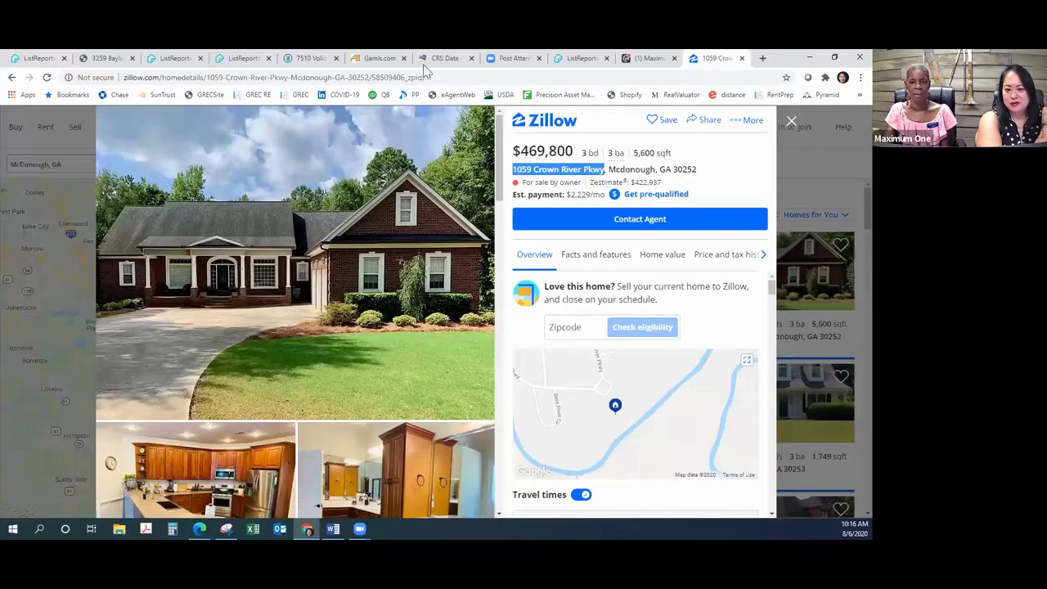
left_click(434, 78)
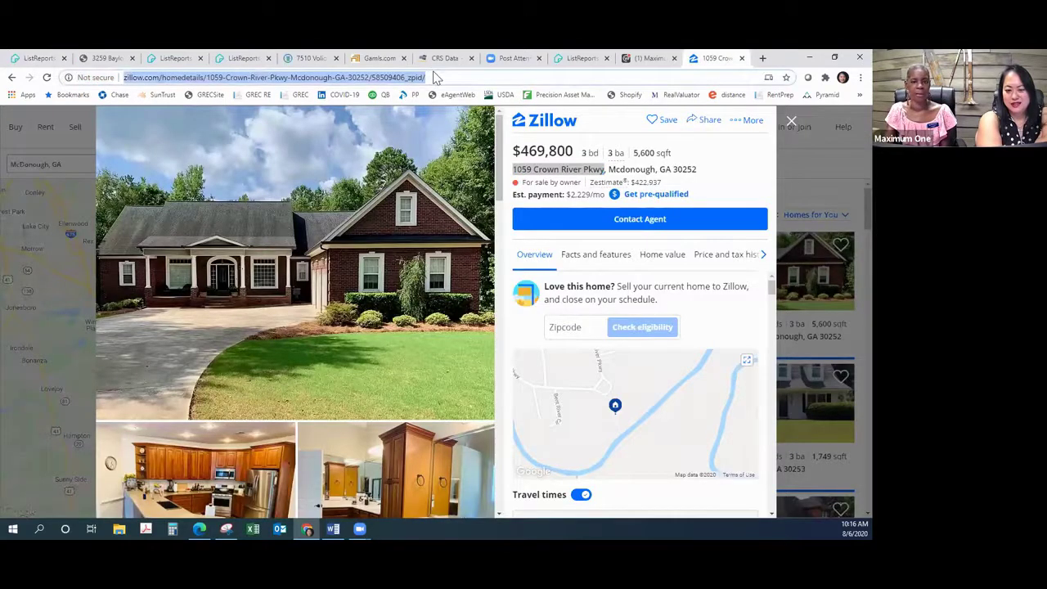
right_click(435, 75)
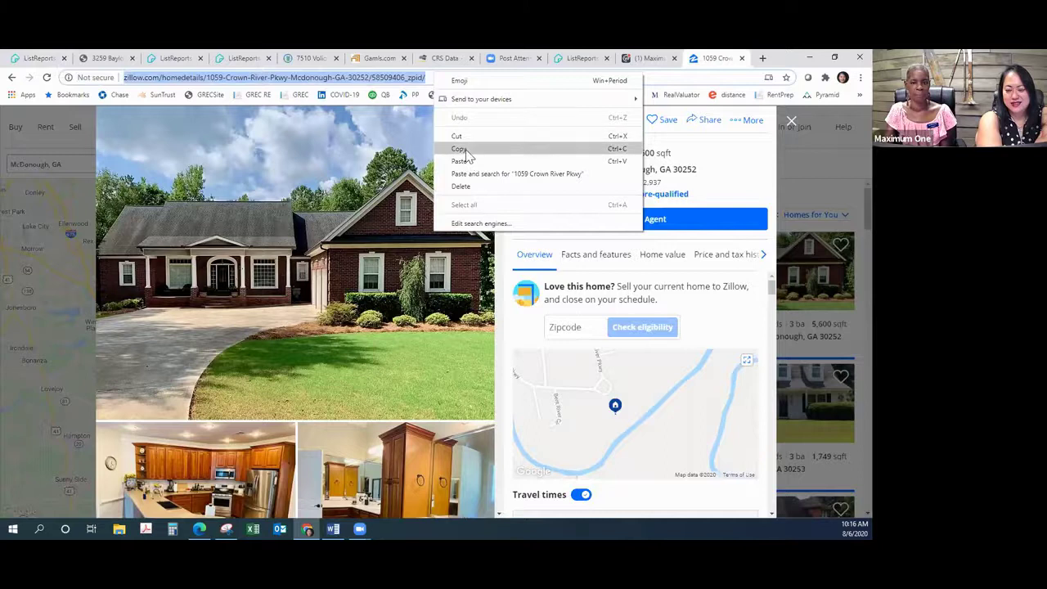
left_click(459, 149)
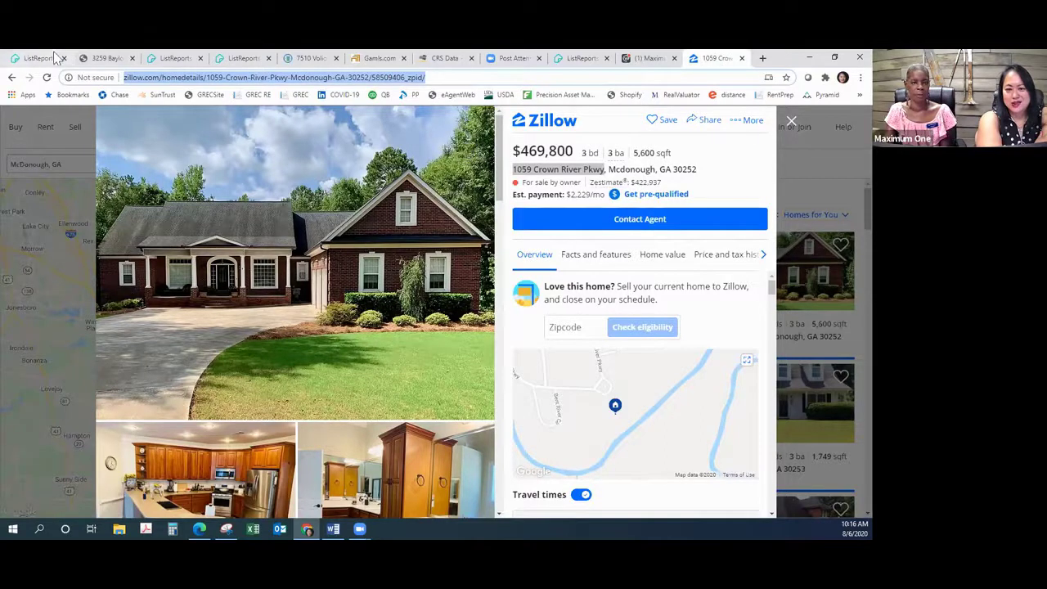
left_click(54, 58)
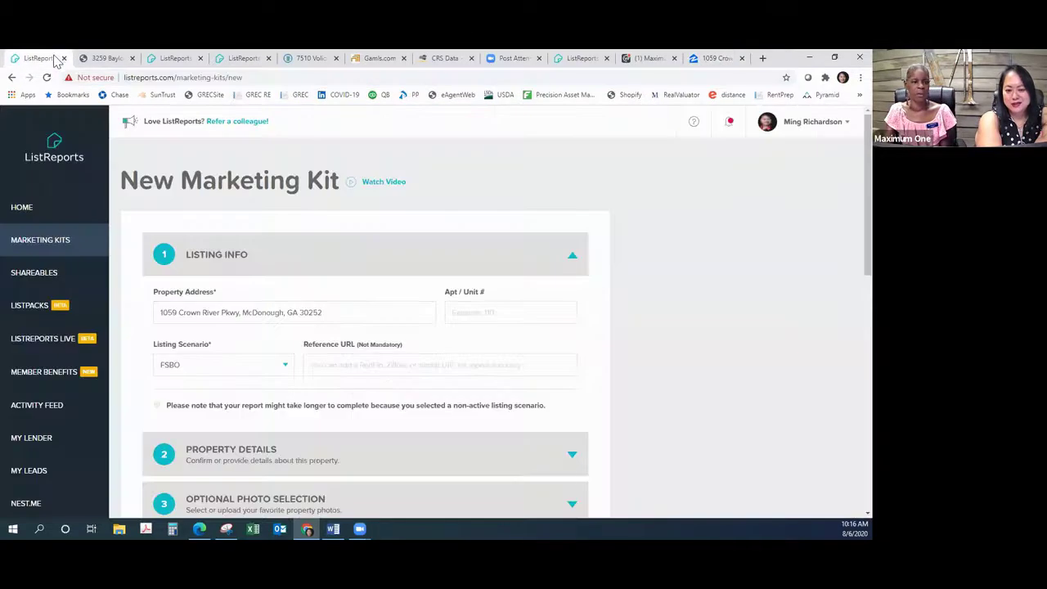
left_click(428, 364)
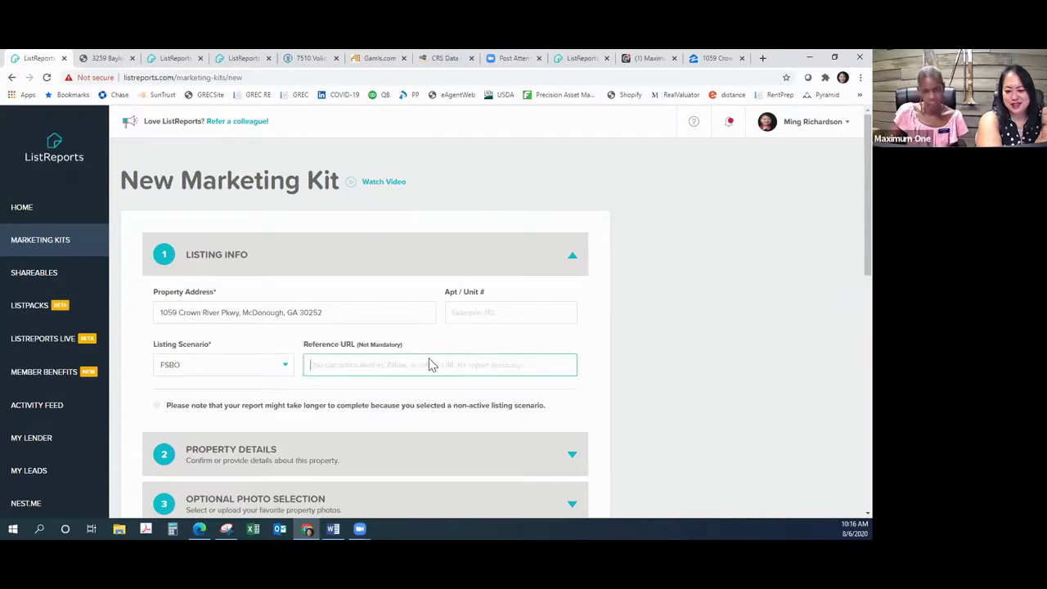
right_click(429, 363)
left_click(469, 273)
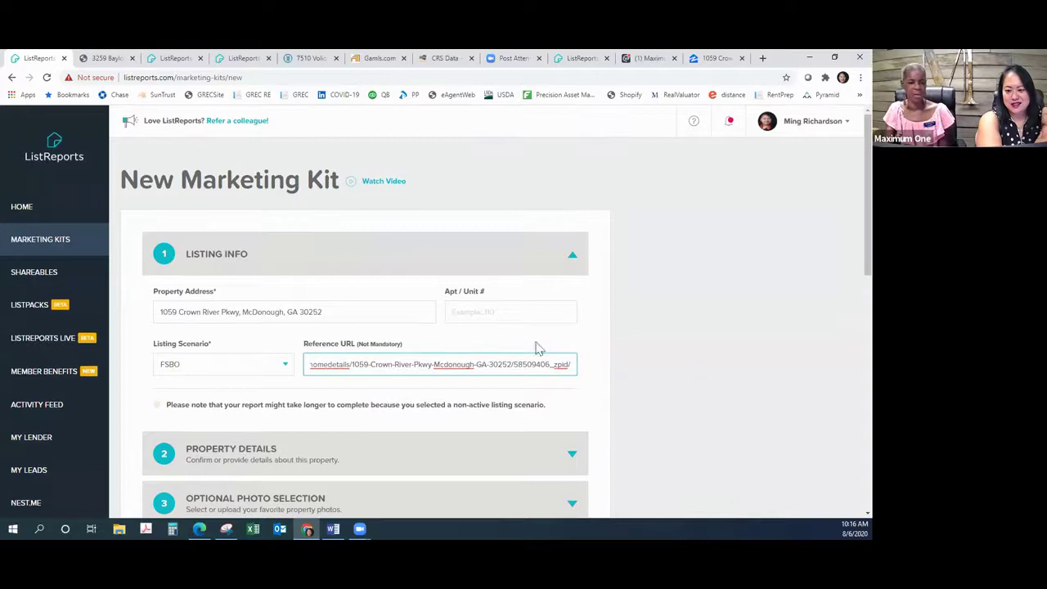
Step: Review the Property Details and optional photo sections, then submit the marketing kit request
scroll(535, 346, "down", 3)
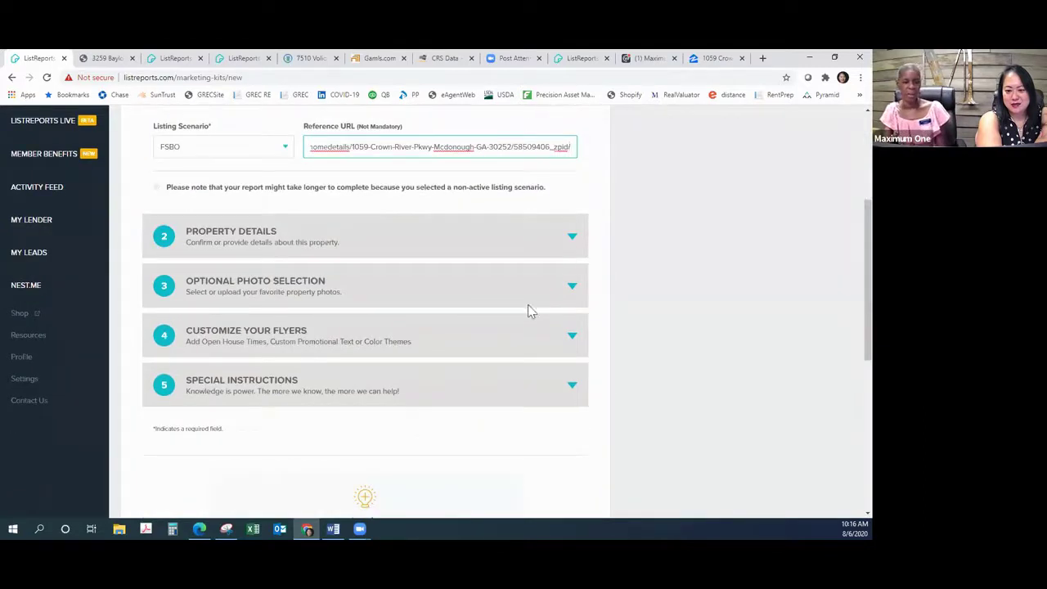
left_click(572, 237)
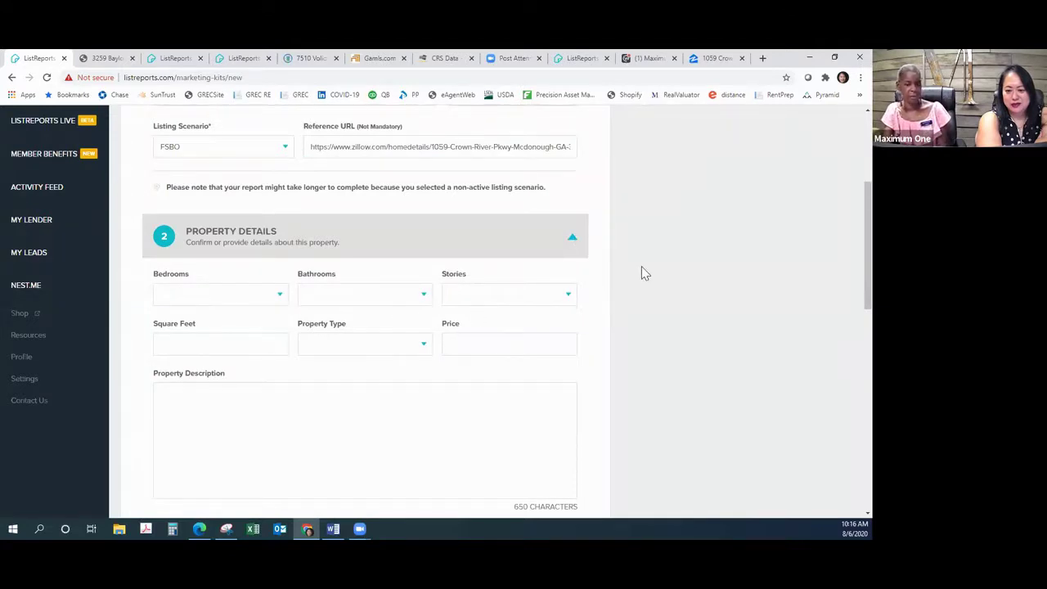
scroll(643, 273, "down", 6)
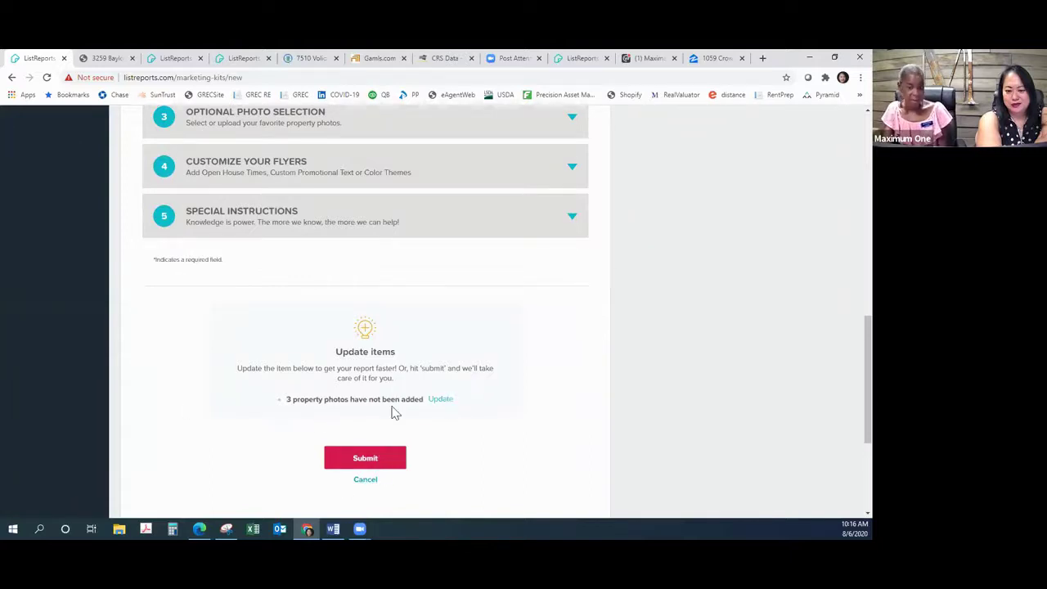
left_click(440, 399)
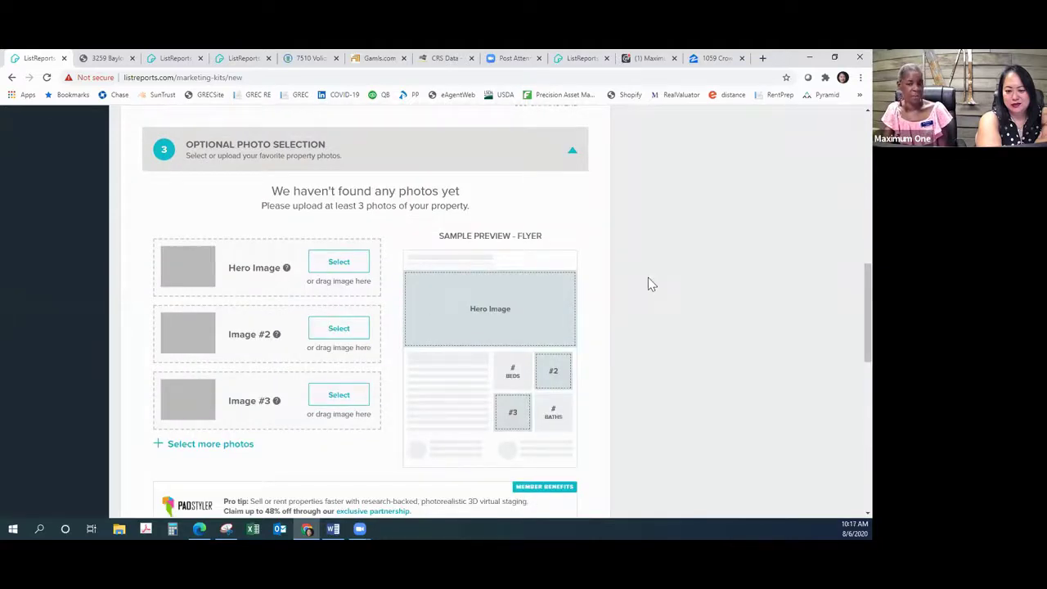
scroll(647, 282, "down", 1)
scroll(646, 280, "down", 8)
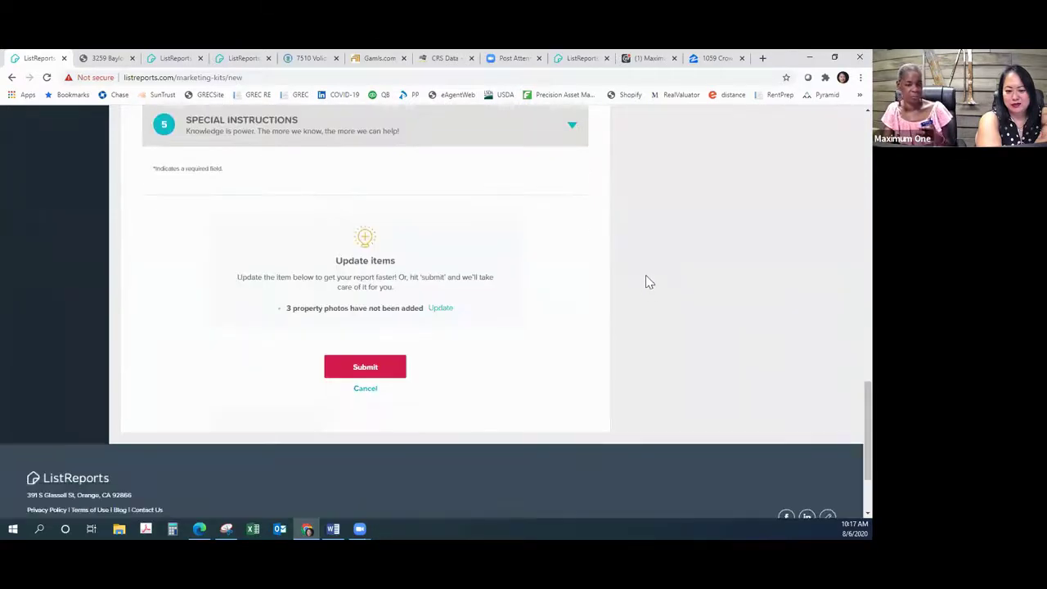
left_click(368, 372)
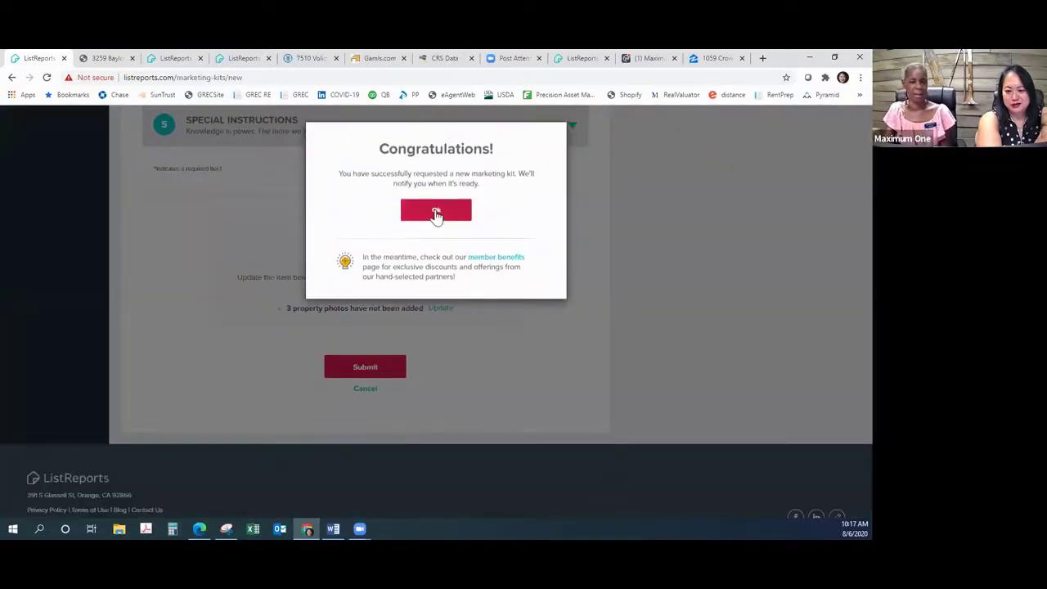
left_click(436, 213)
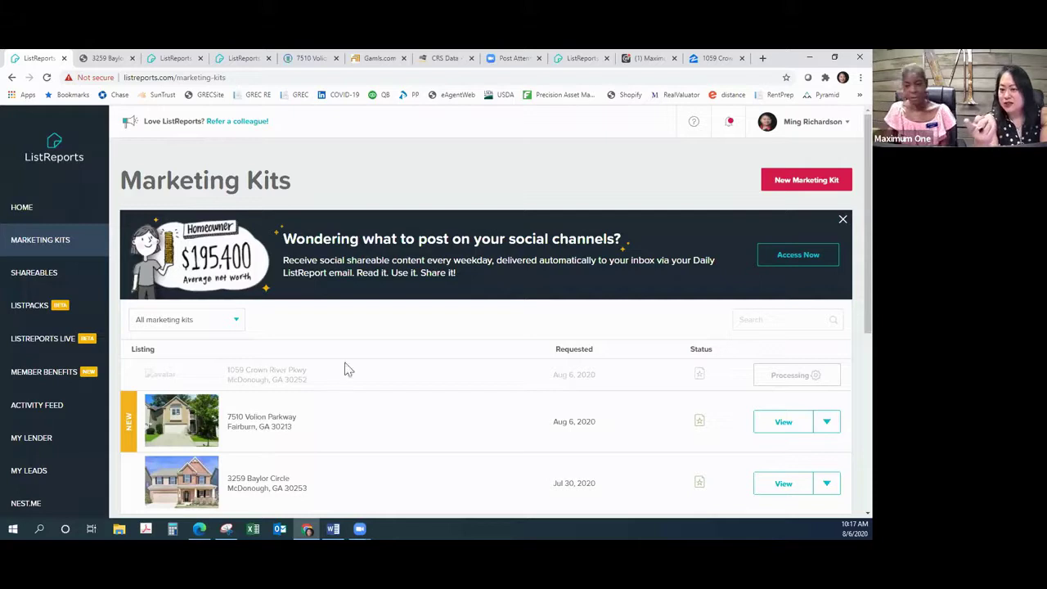
left_click(582, 59)
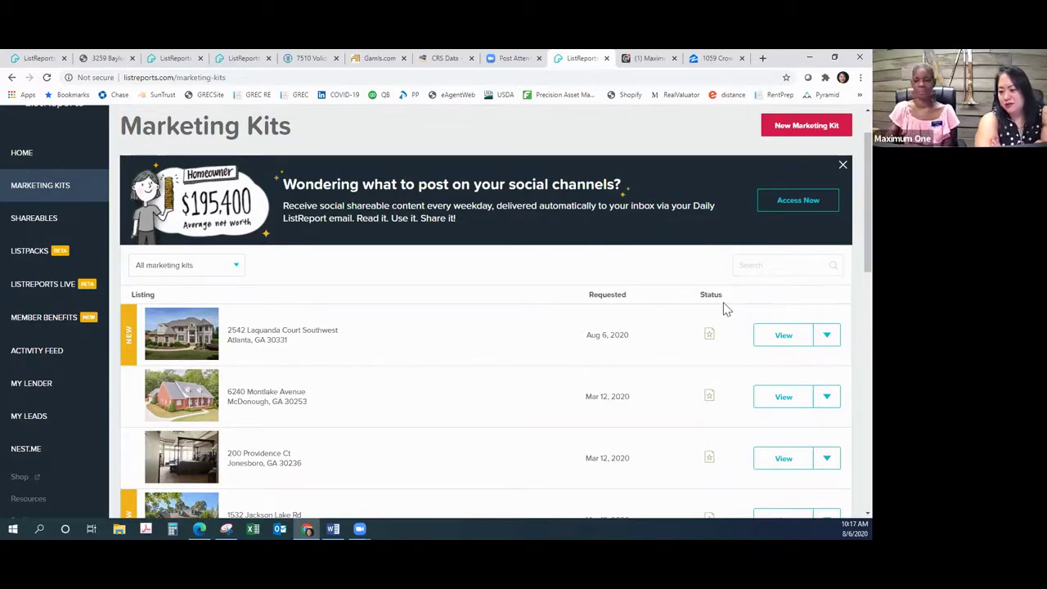
left_click(779, 336)
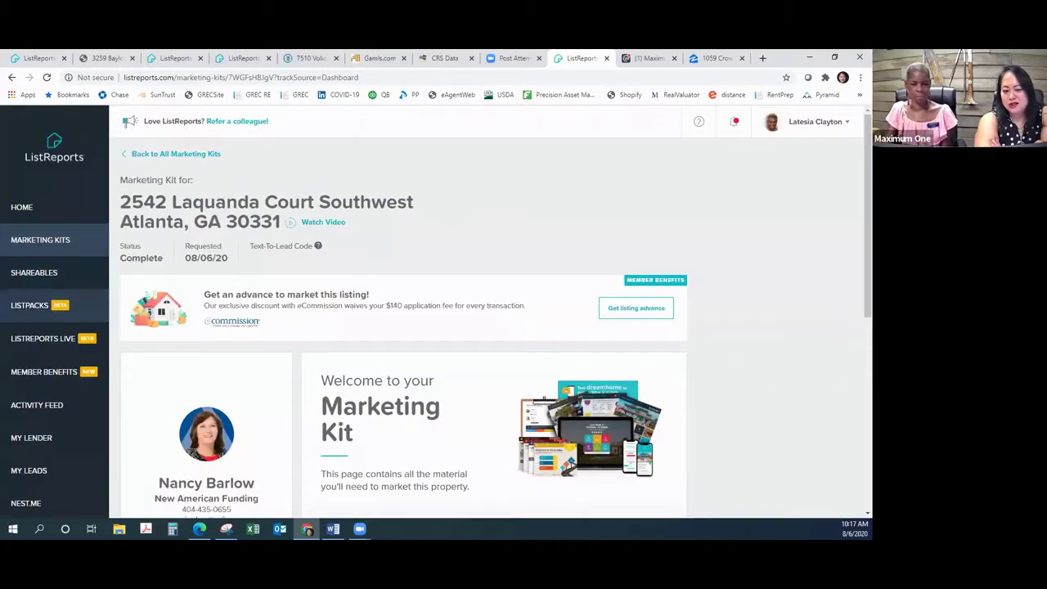
scroll(747, 312, "down", 5)
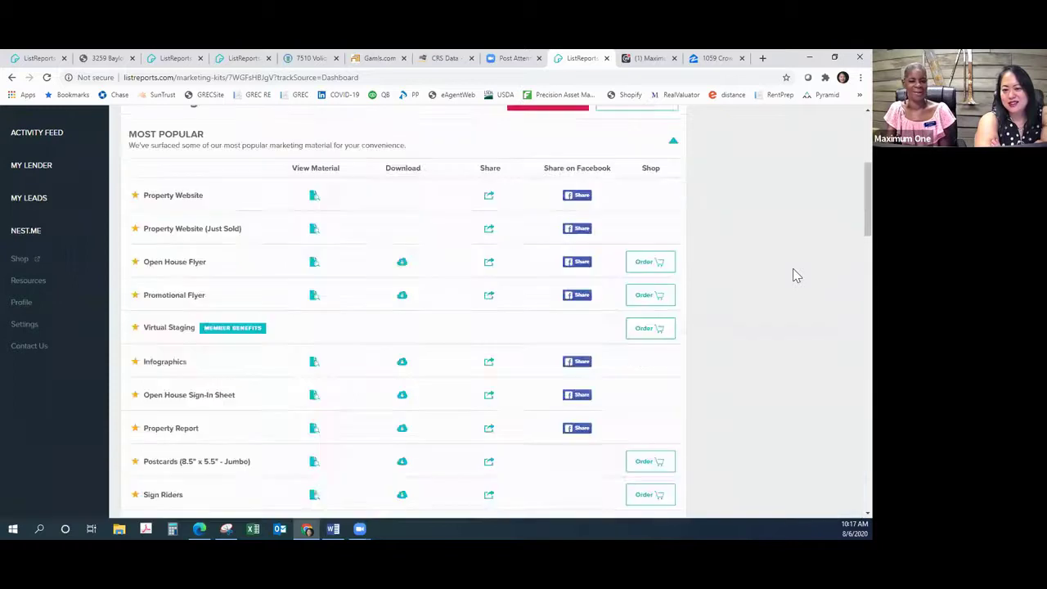
scroll(793, 275, "up", 3)
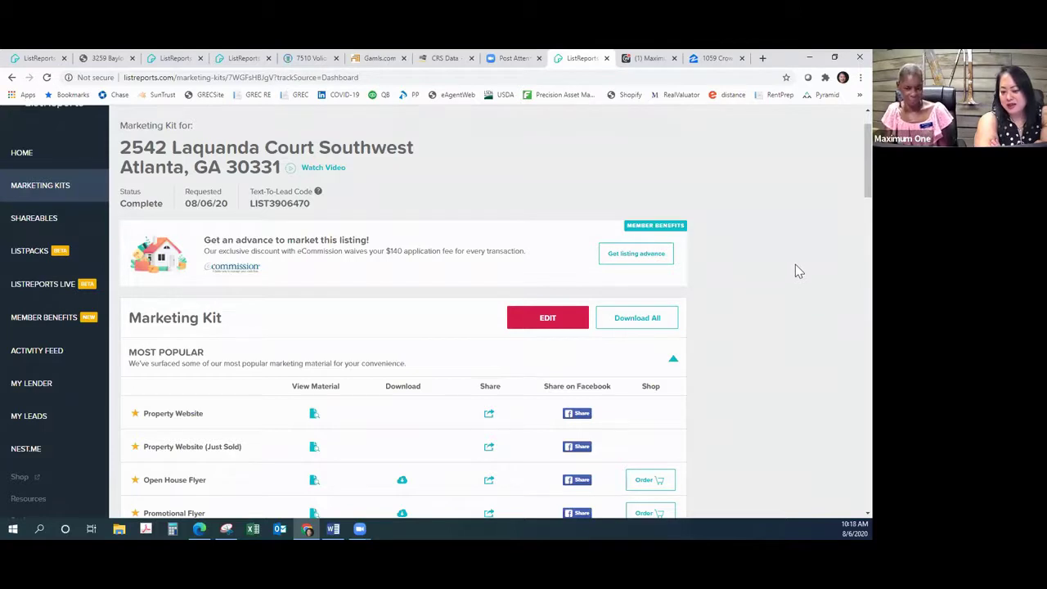
scroll(796, 265, "down", 2)
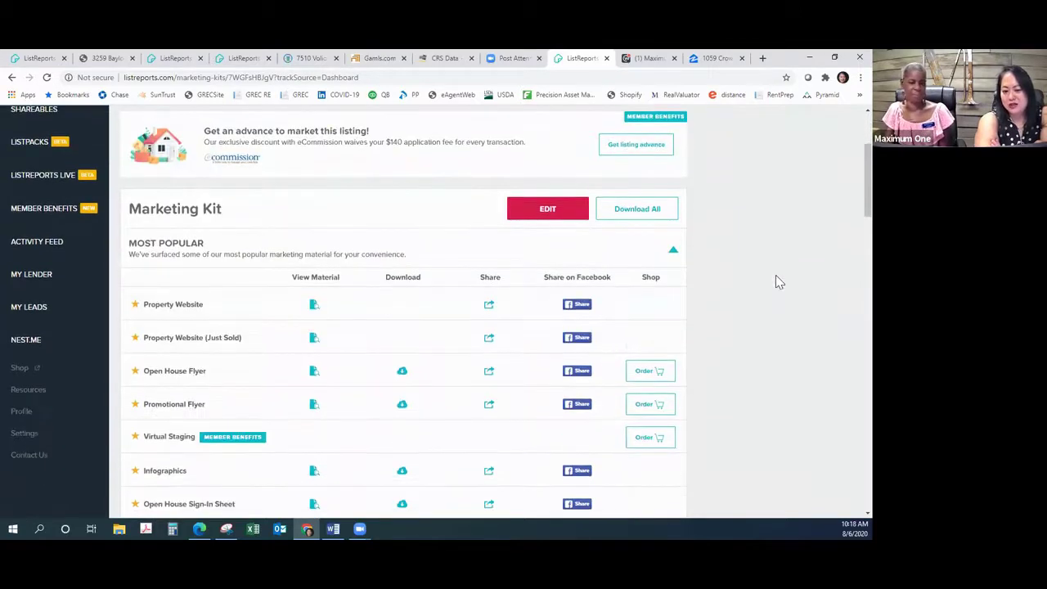
left_click(313, 308)
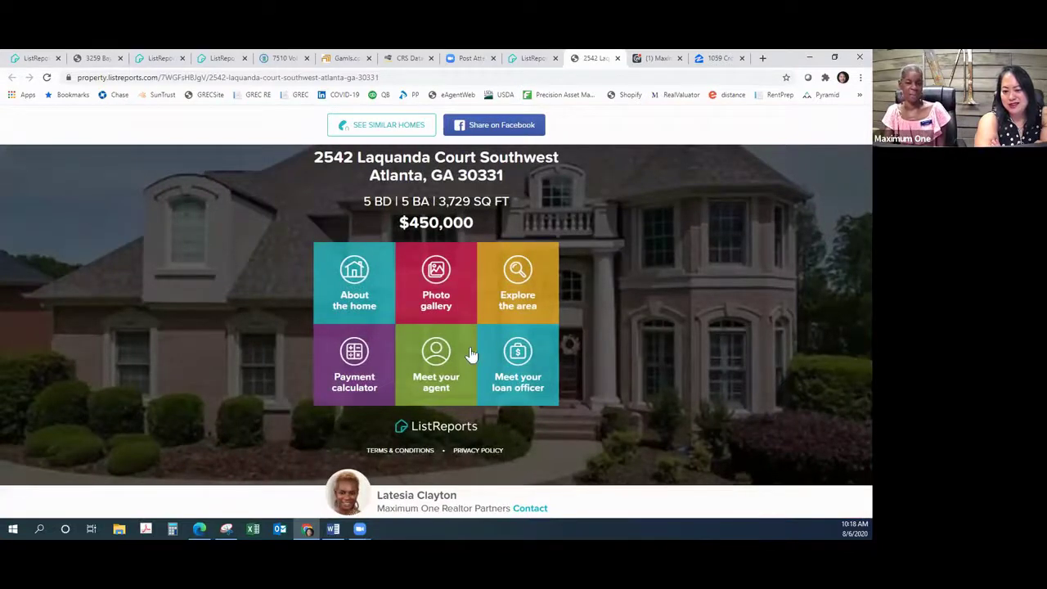
Step: Open the property website's photo gallery and page through the listing photos
left_click(436, 281)
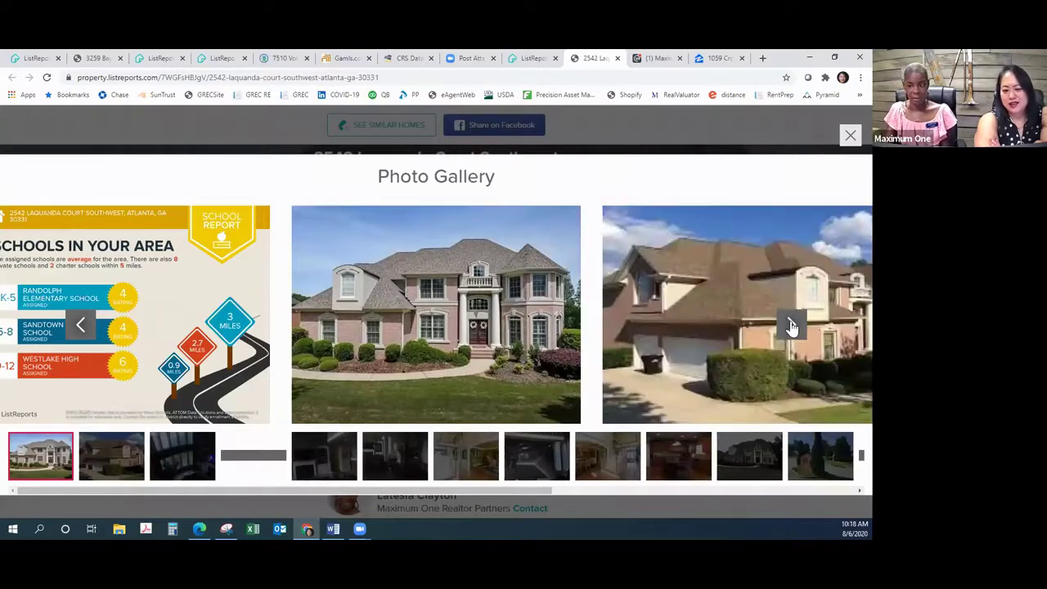
left_click(792, 326)
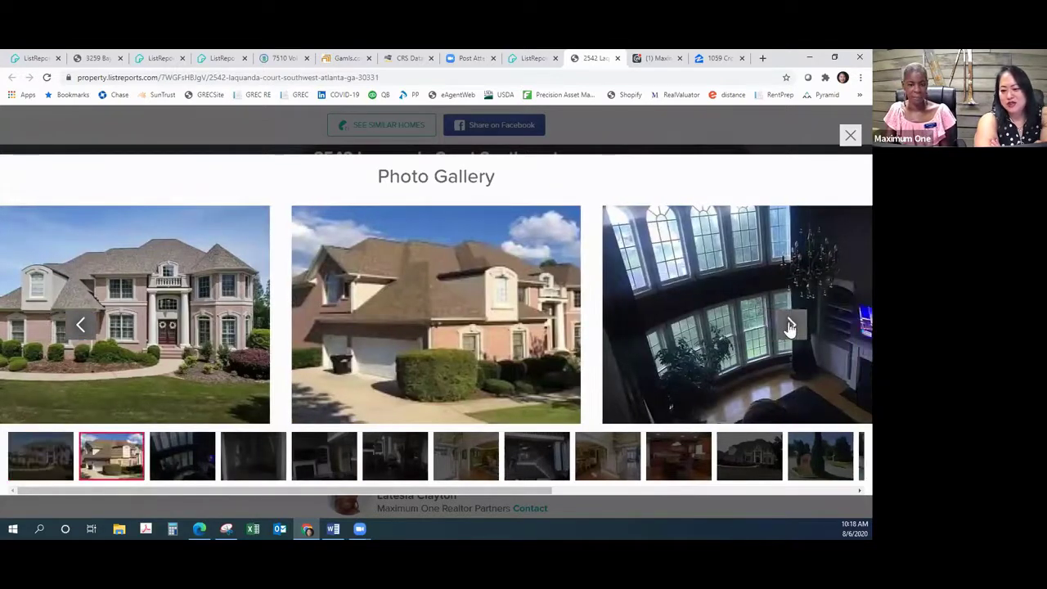
left_click(790, 327)
left_click(787, 329)
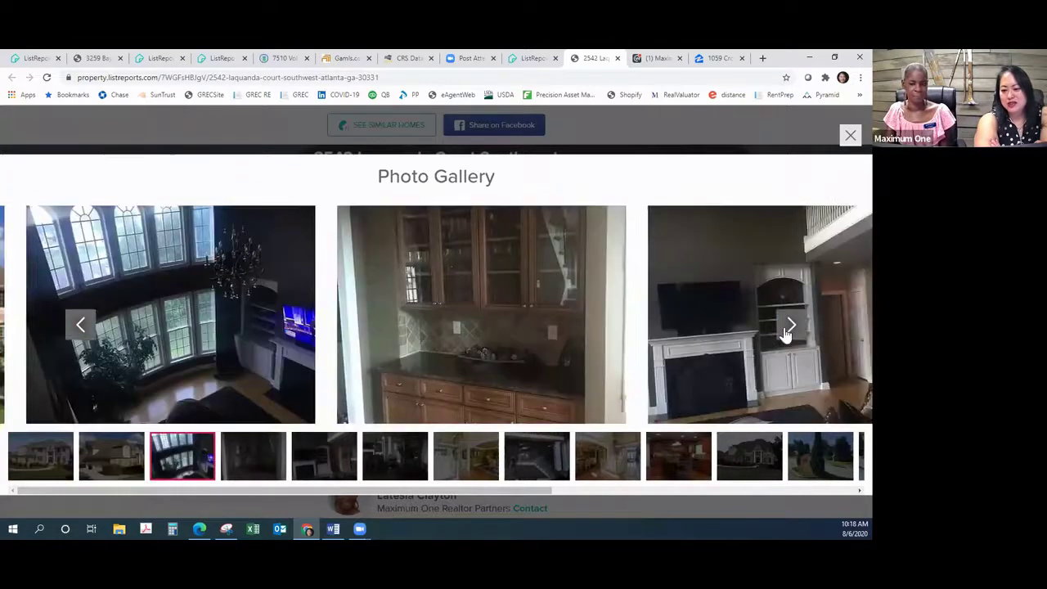
left_click(785, 330)
left_click(786, 330)
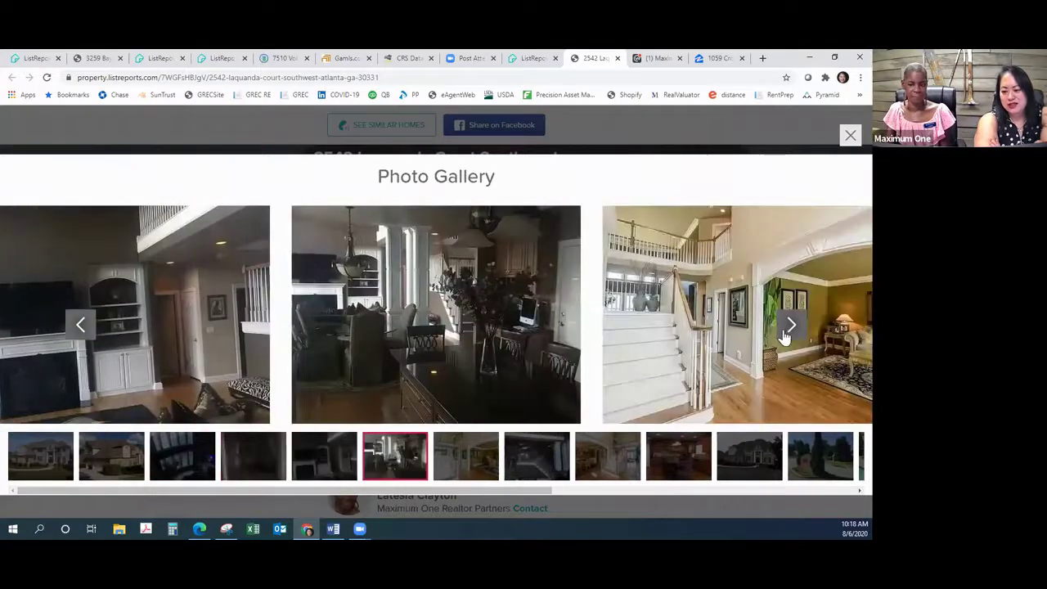
left_click(784, 334)
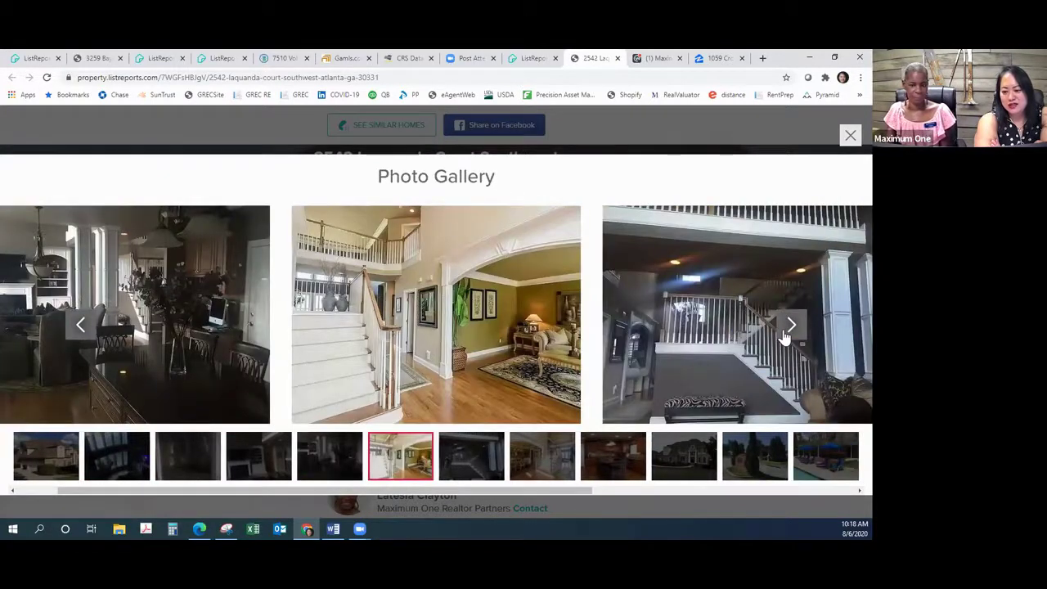
left_click(788, 327)
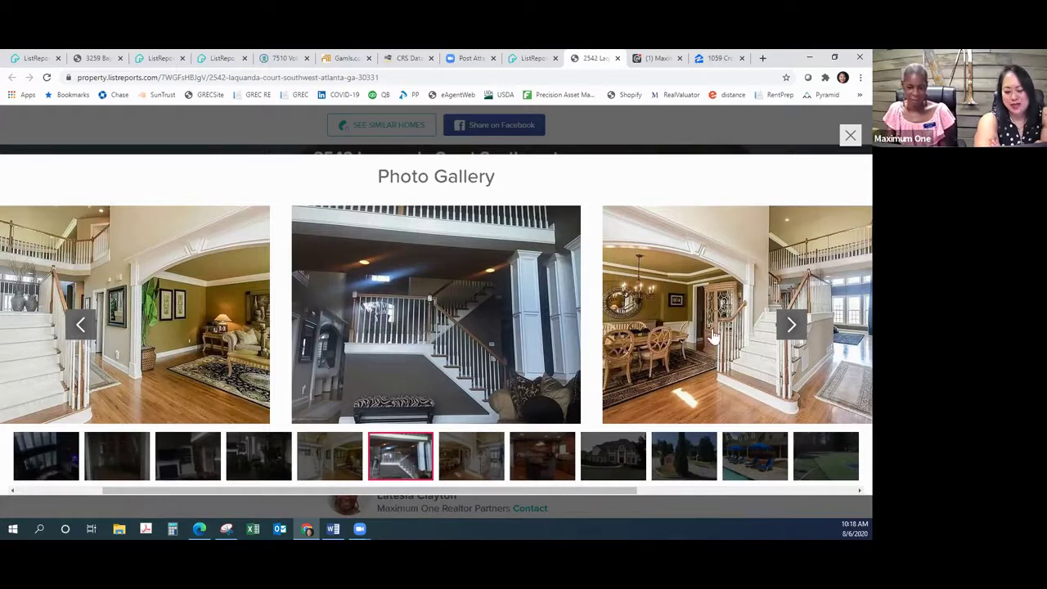
left_click(791, 326)
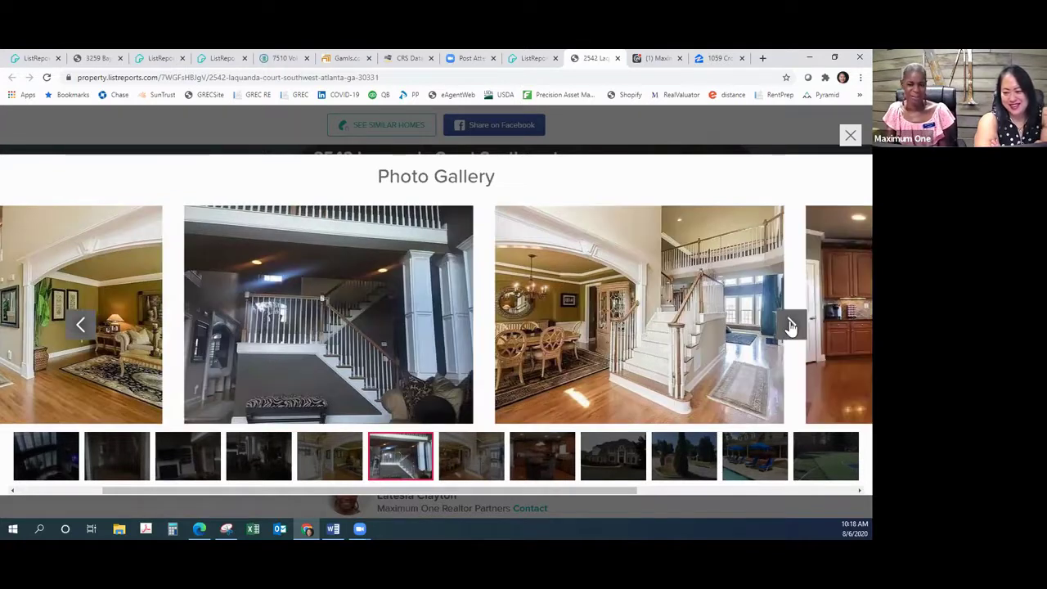
left_click(791, 326)
left_click(791, 326)
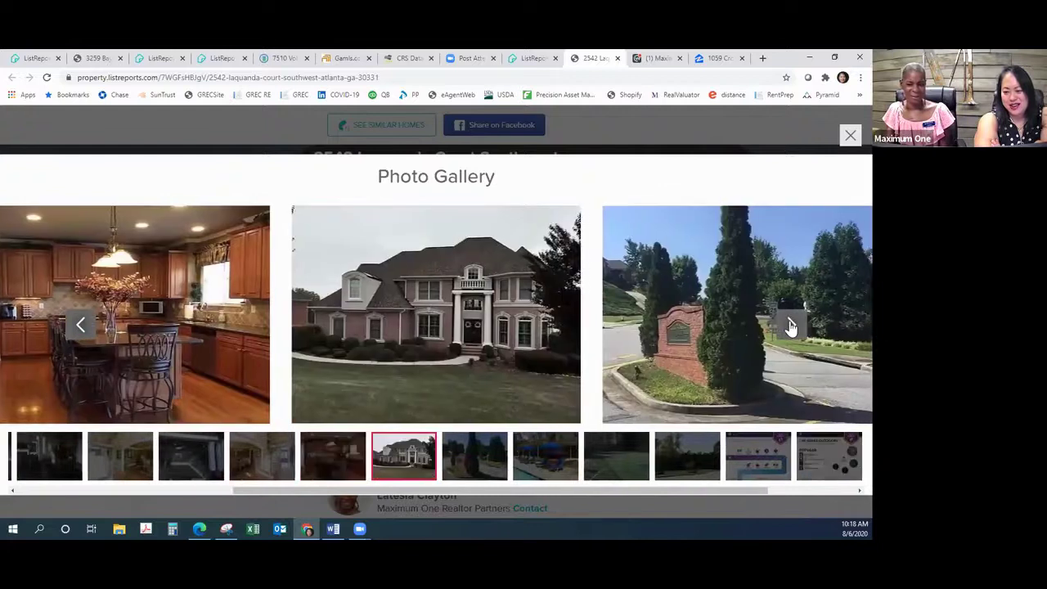
left_click(791, 325)
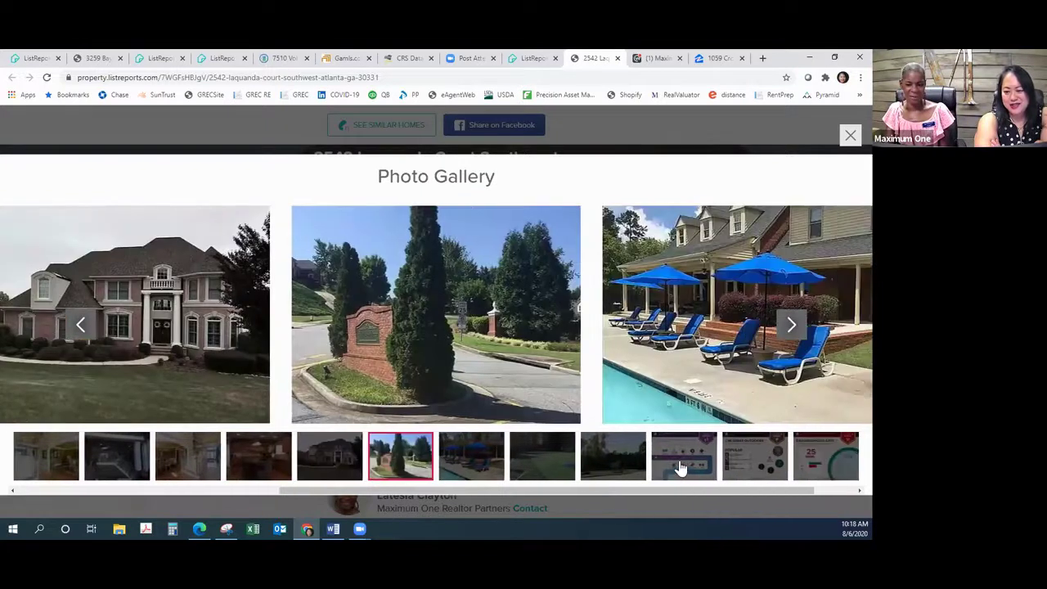
Step: Jump to the area report, view the outdoors, Neighborhood Eats and Schools slides, then close the gallery
left_click(685, 469)
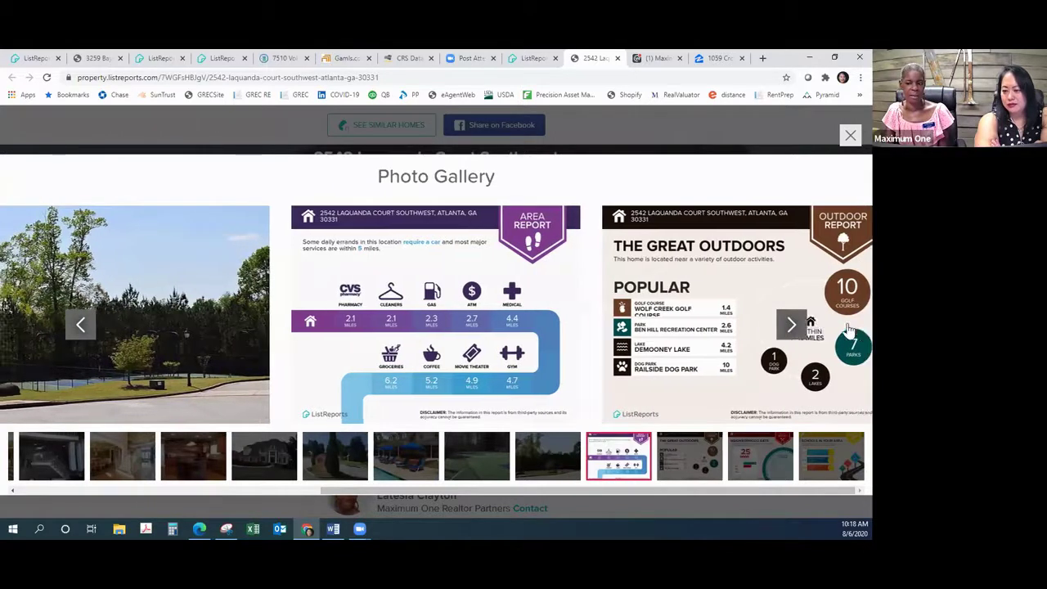
left_click(791, 325)
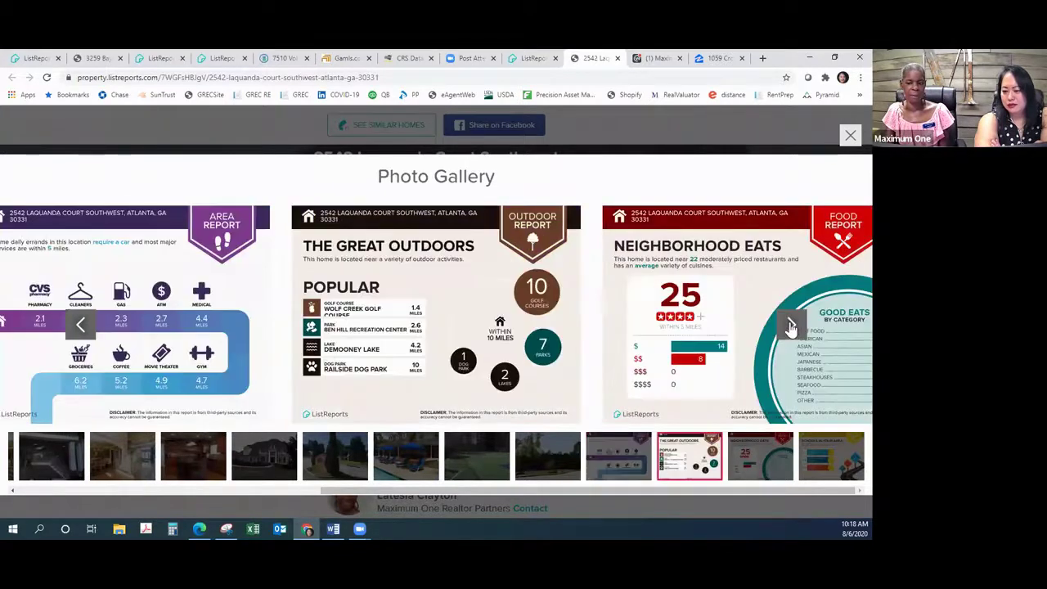
left_click(791, 325)
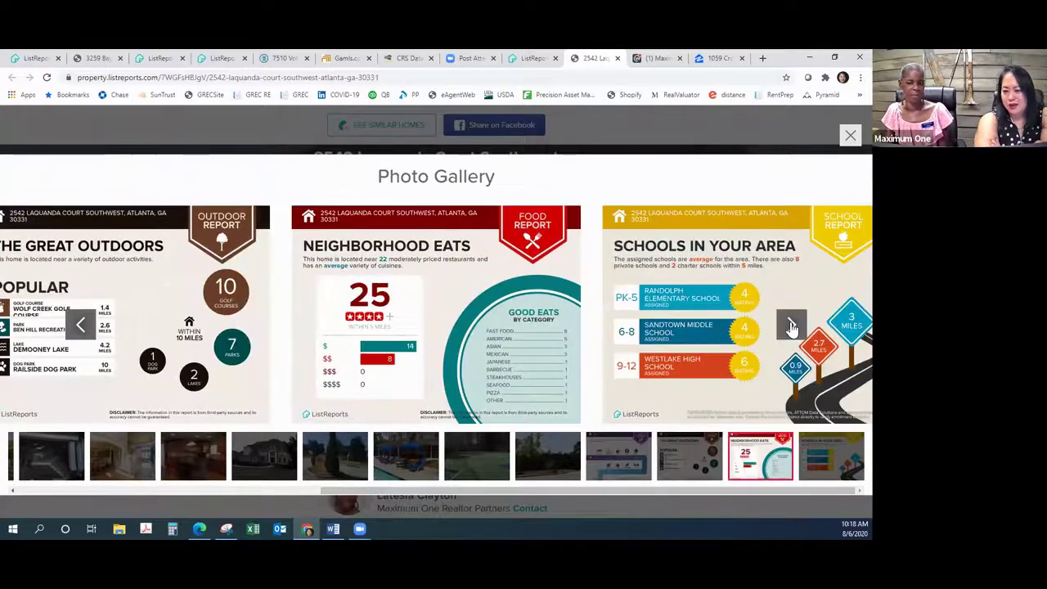
left_click(791, 326)
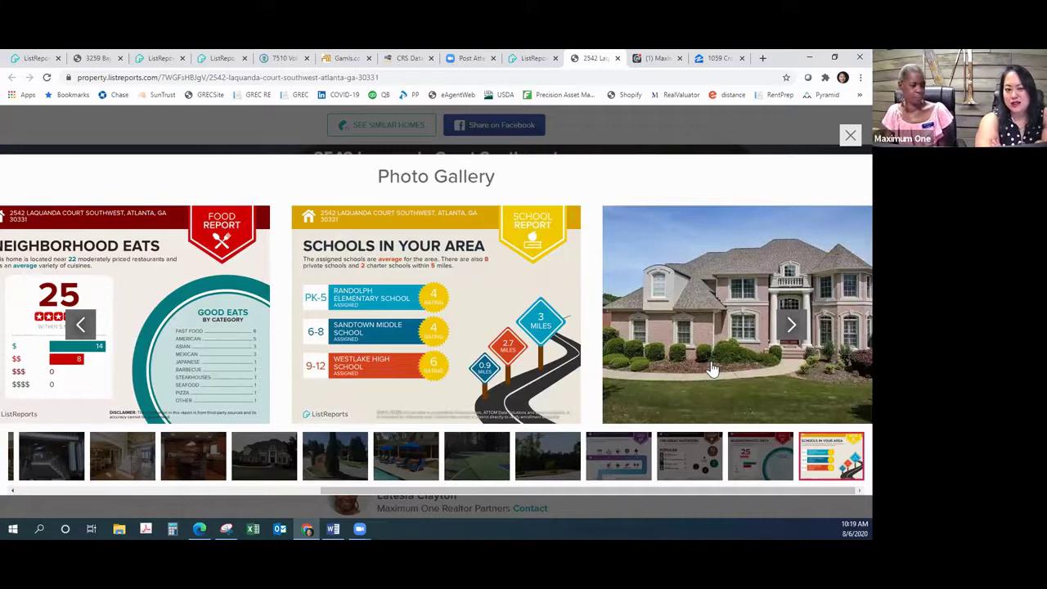
left_click(851, 136)
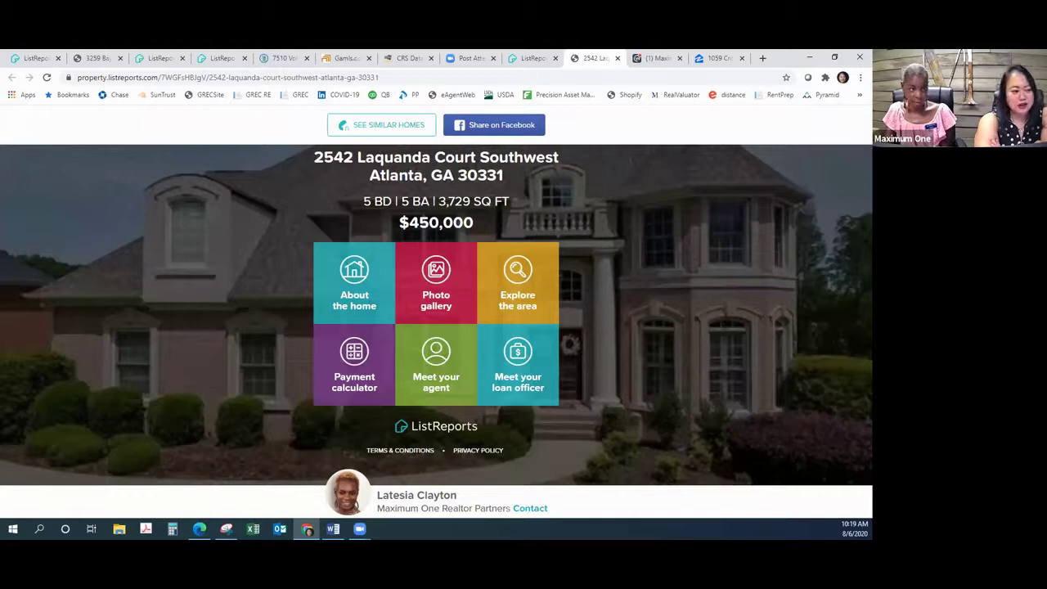
left_click(35, 60)
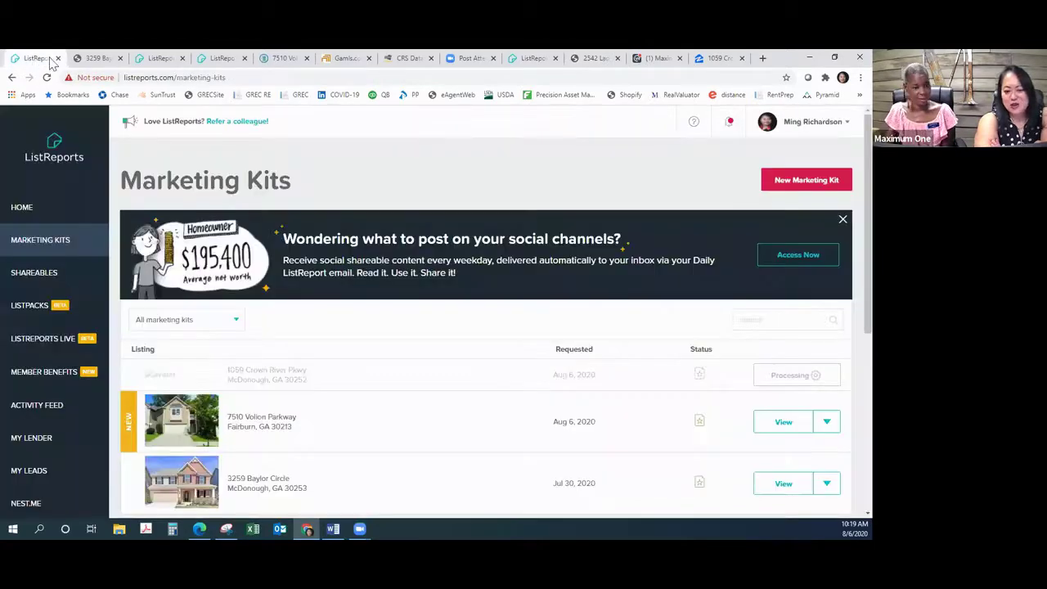
scroll(381, 395, "down", 10)
scroll(374, 395, "up", 10)
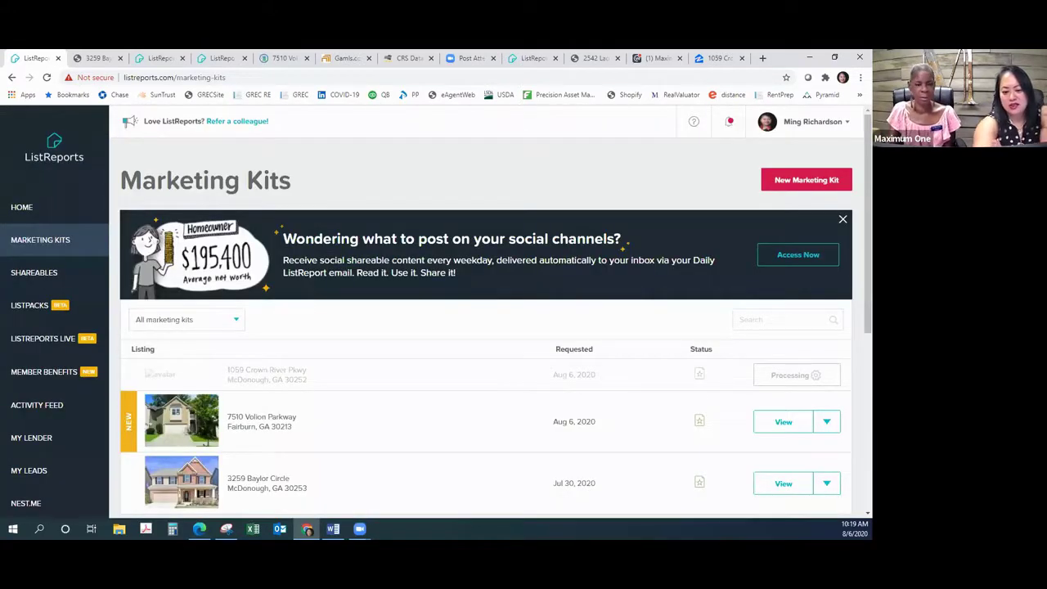
left_click(282, 58)
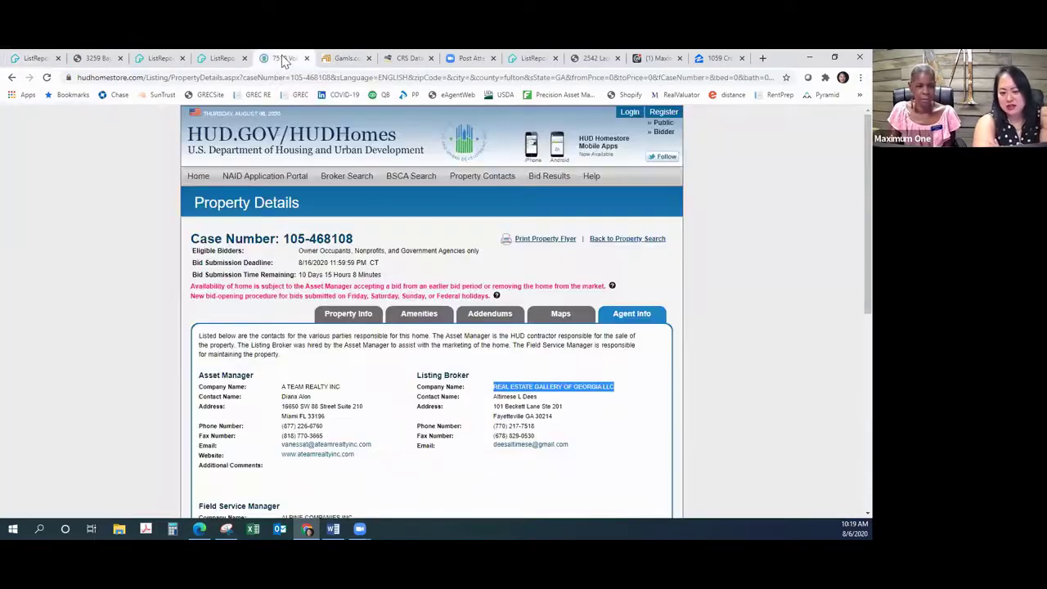
left_click(333, 318)
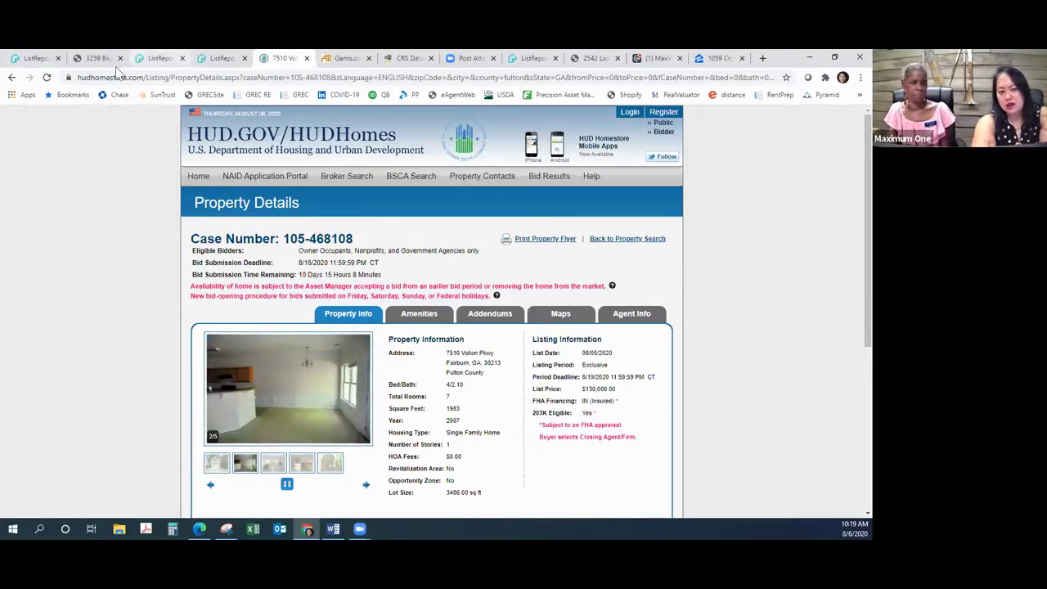
left_click(157, 59)
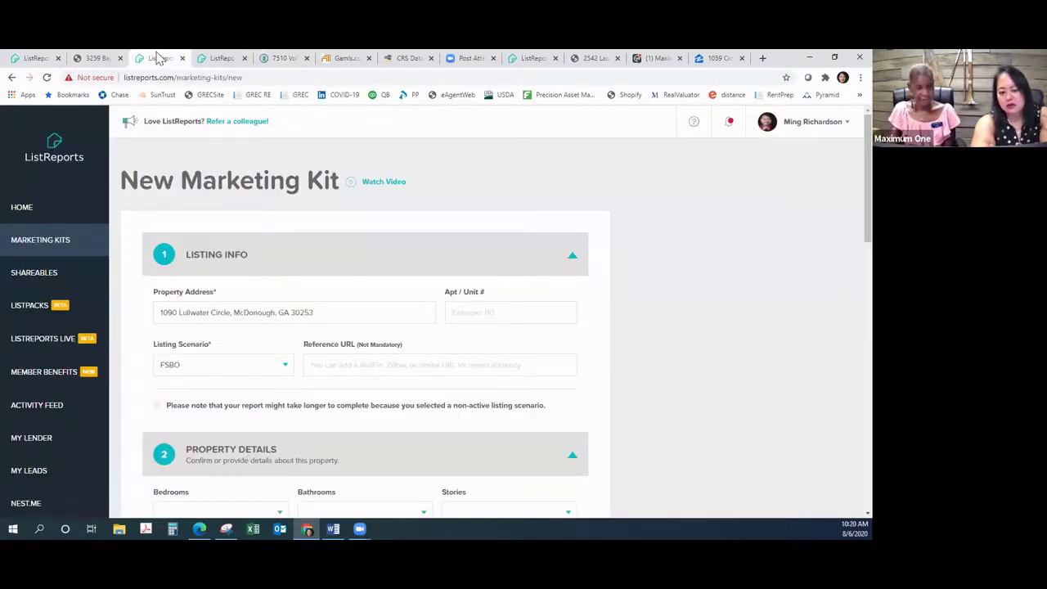
left_click(207, 59)
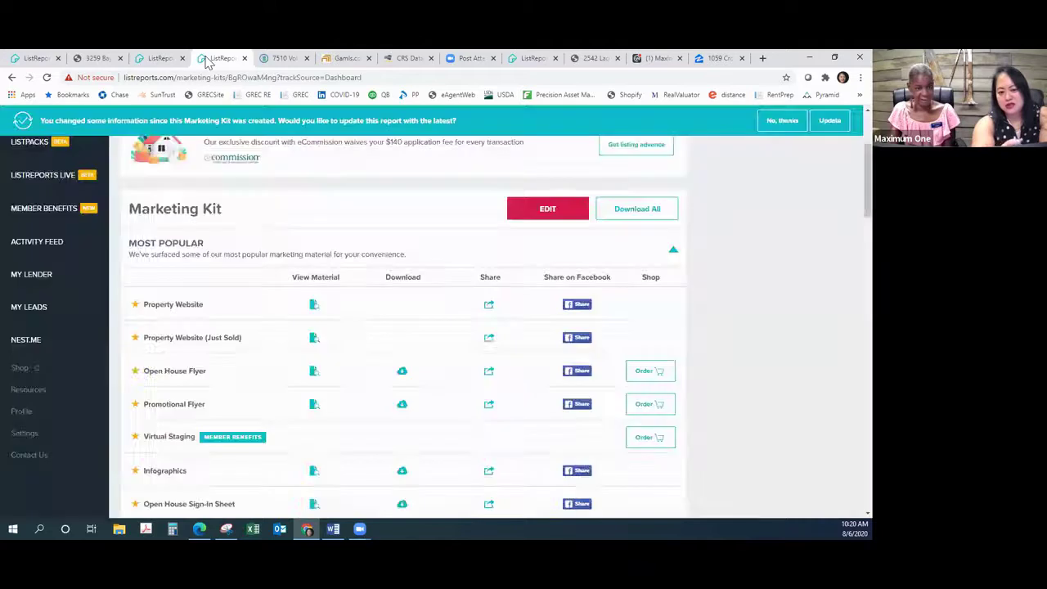
scroll(235, 211, "down", 3)
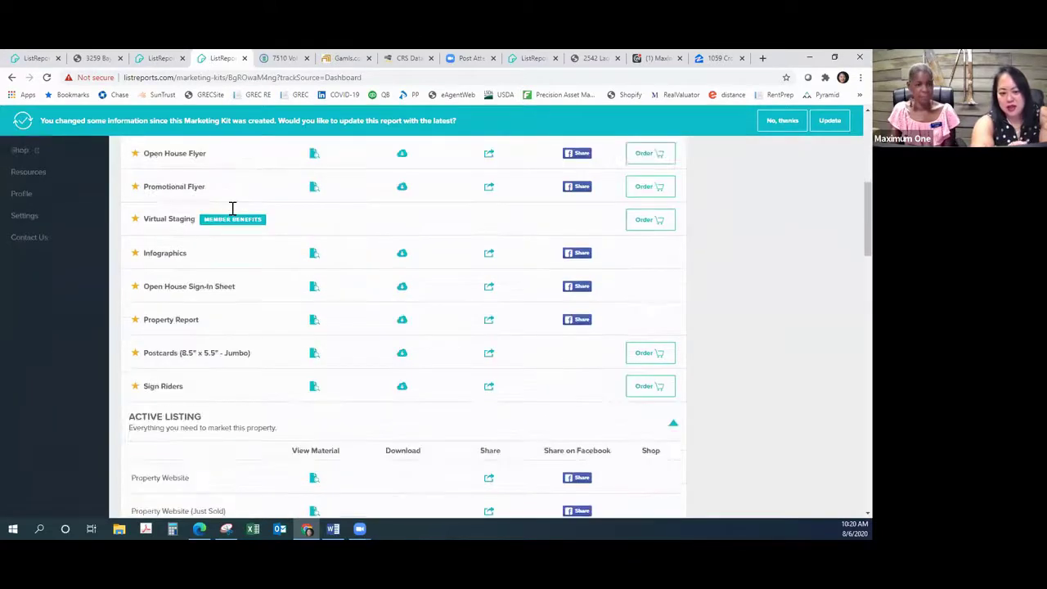
scroll(229, 204, "up", 3)
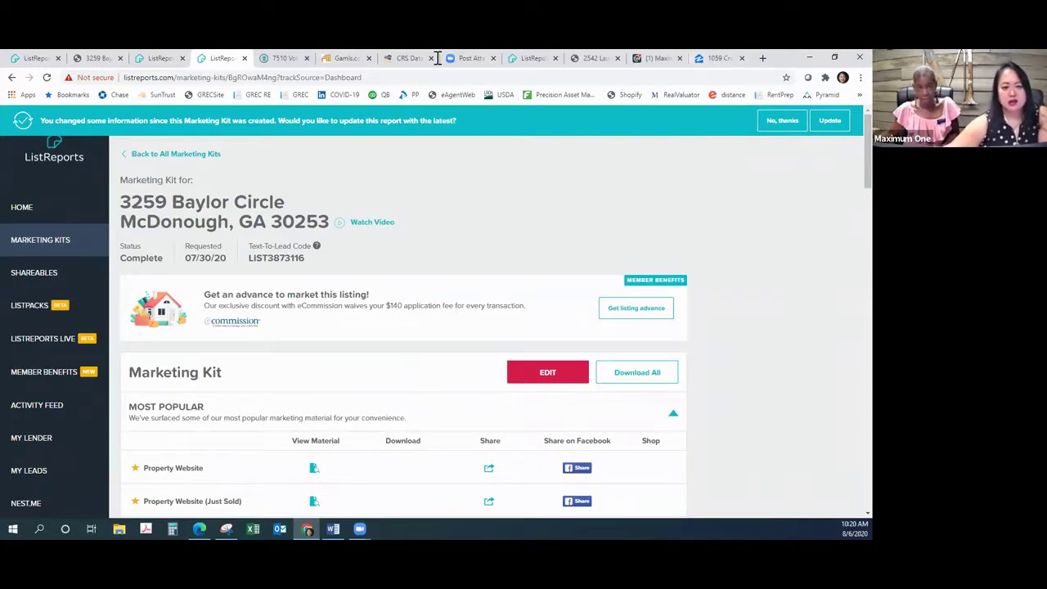
left_click(243, 58)
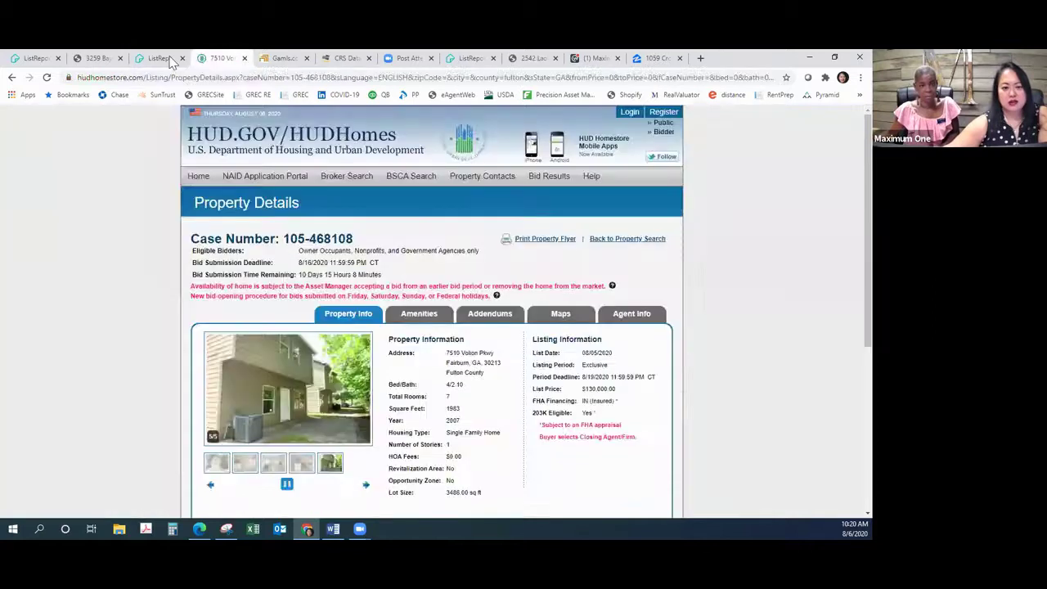
left_click(178, 62)
left_click(182, 58)
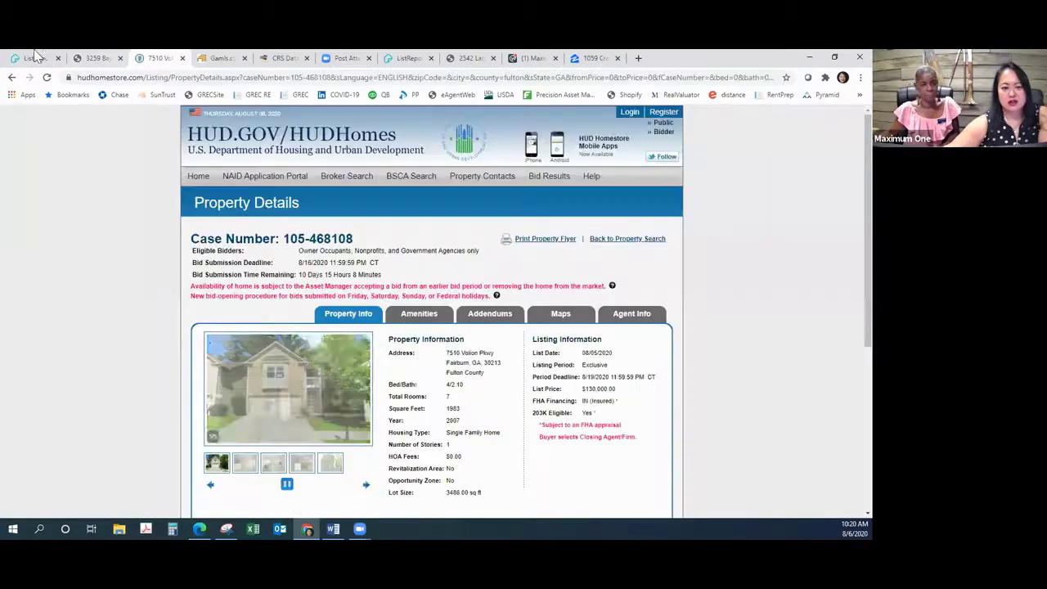
left_click(37, 58)
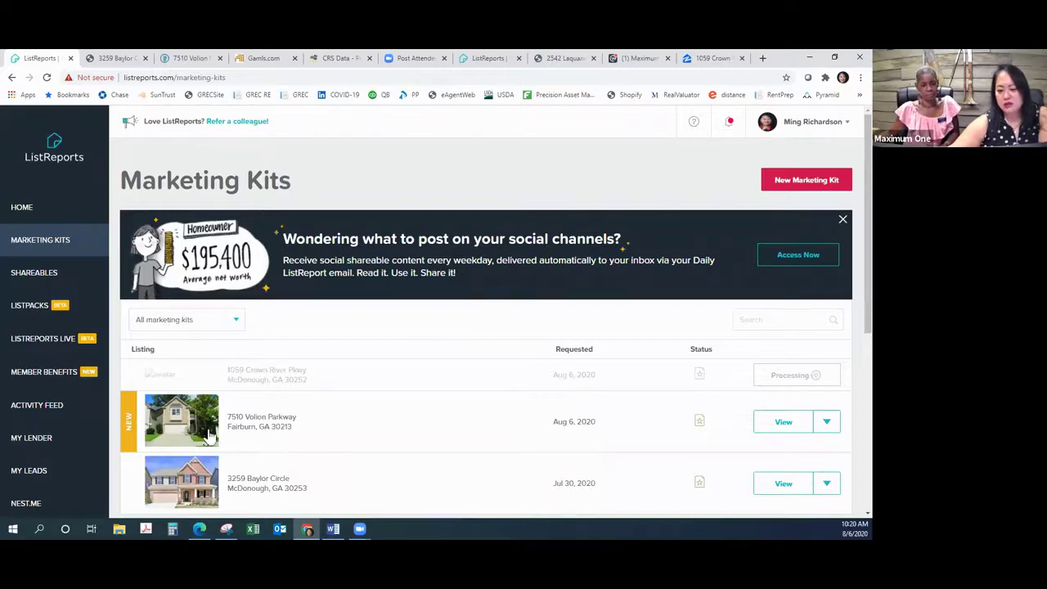
left_click(776, 430)
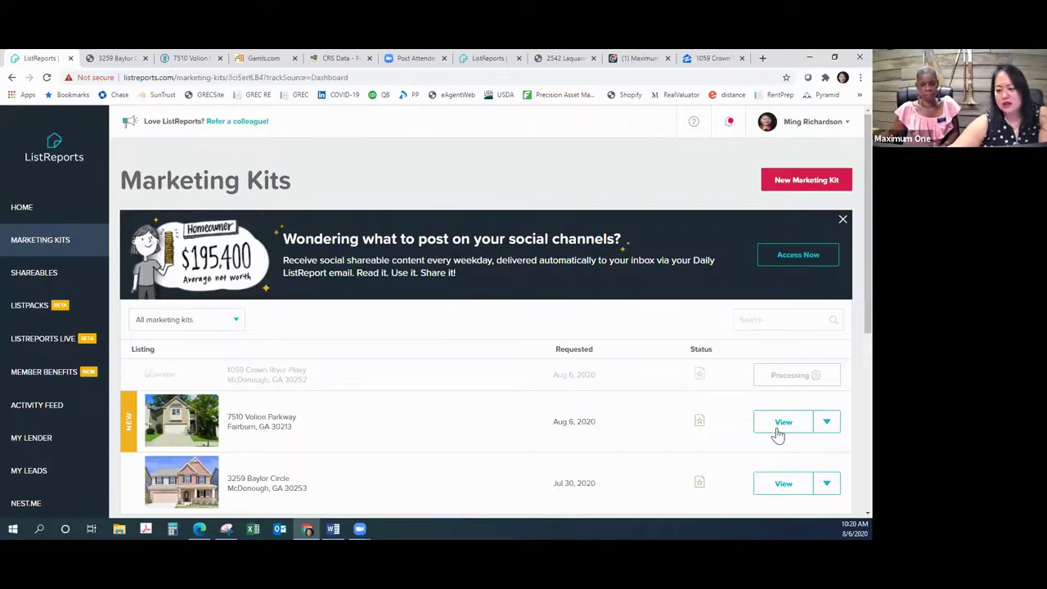
scroll(777, 433, "down", 3)
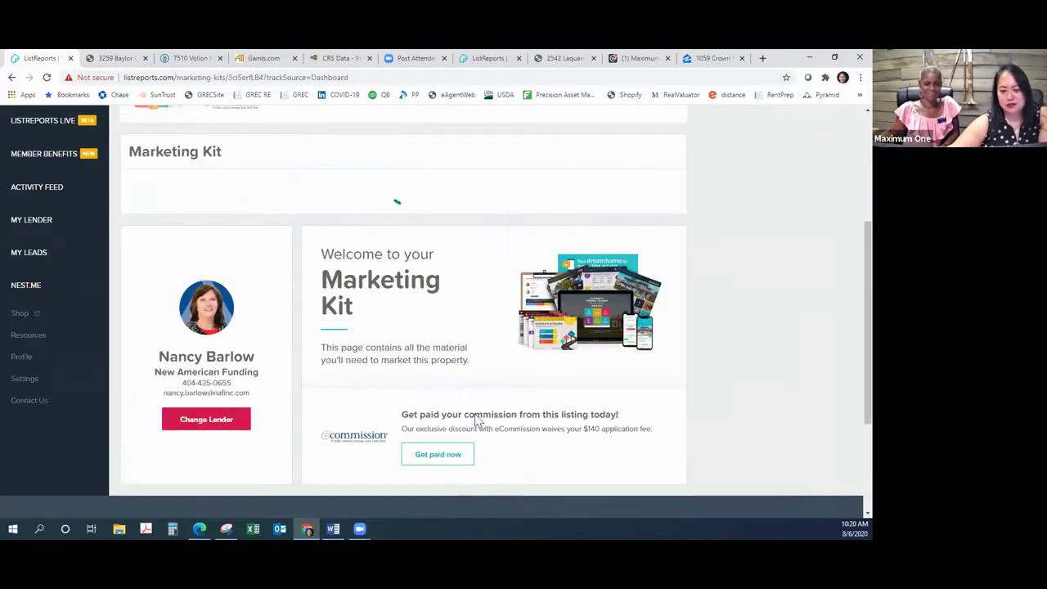
scroll(467, 409, "up", 3)
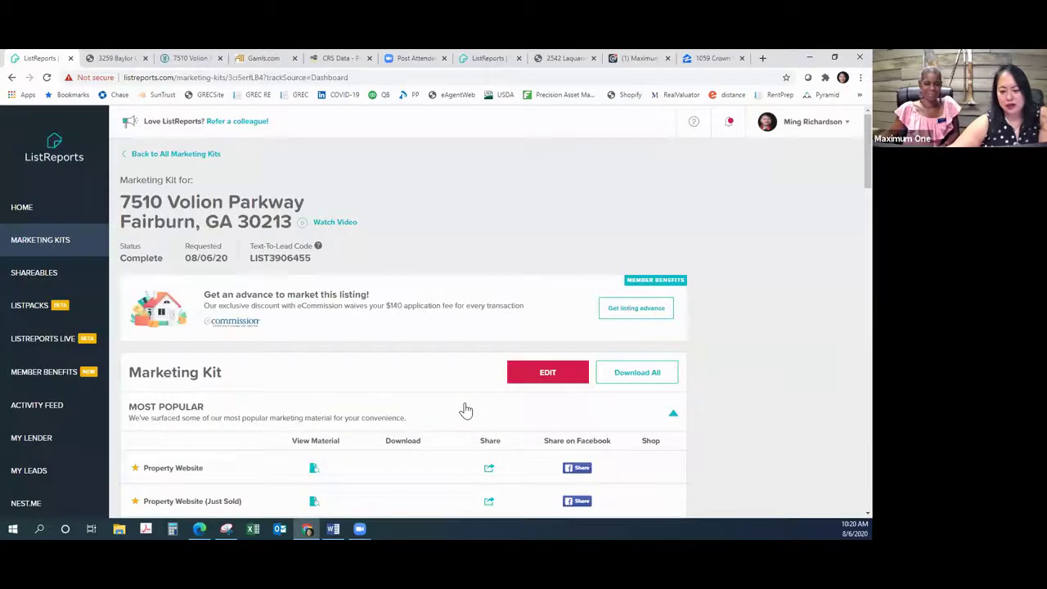
scroll(466, 410, "down", 3)
scroll(468, 410, "down", 1)
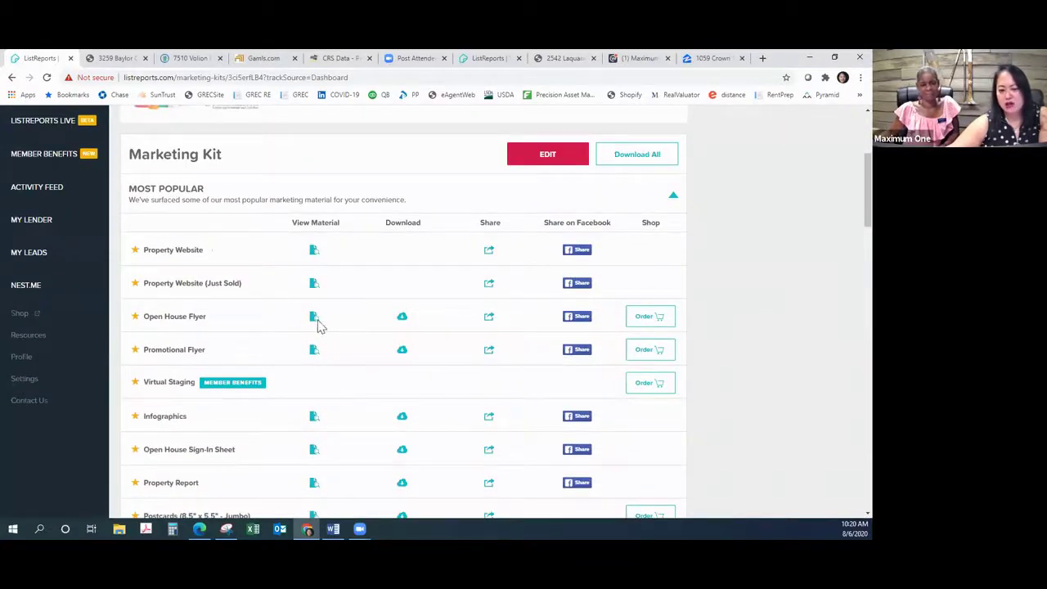
scroll(318, 328, "down", 1)
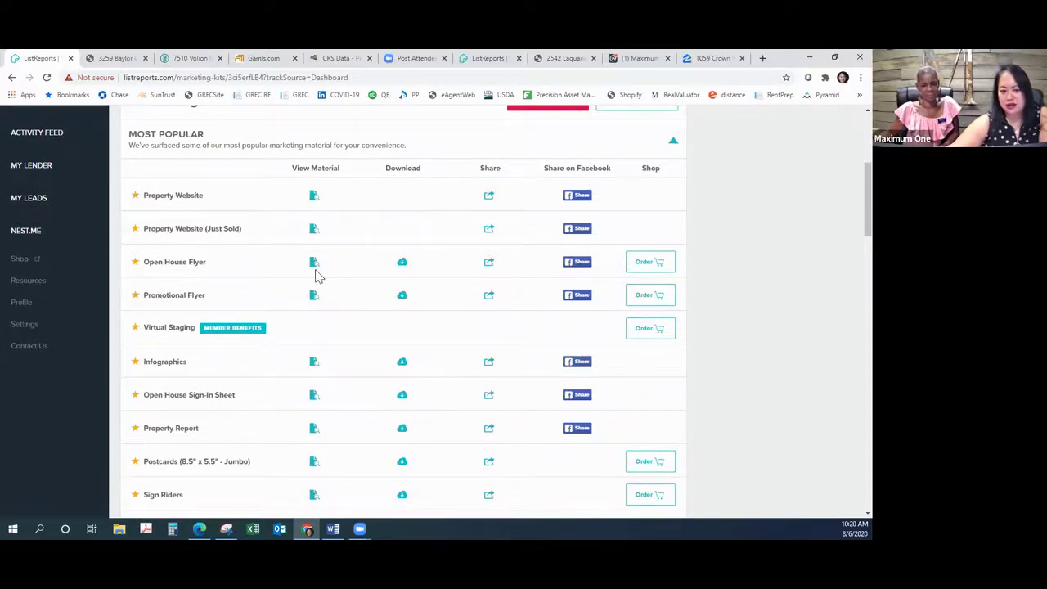
scroll(319, 274, "down", 1)
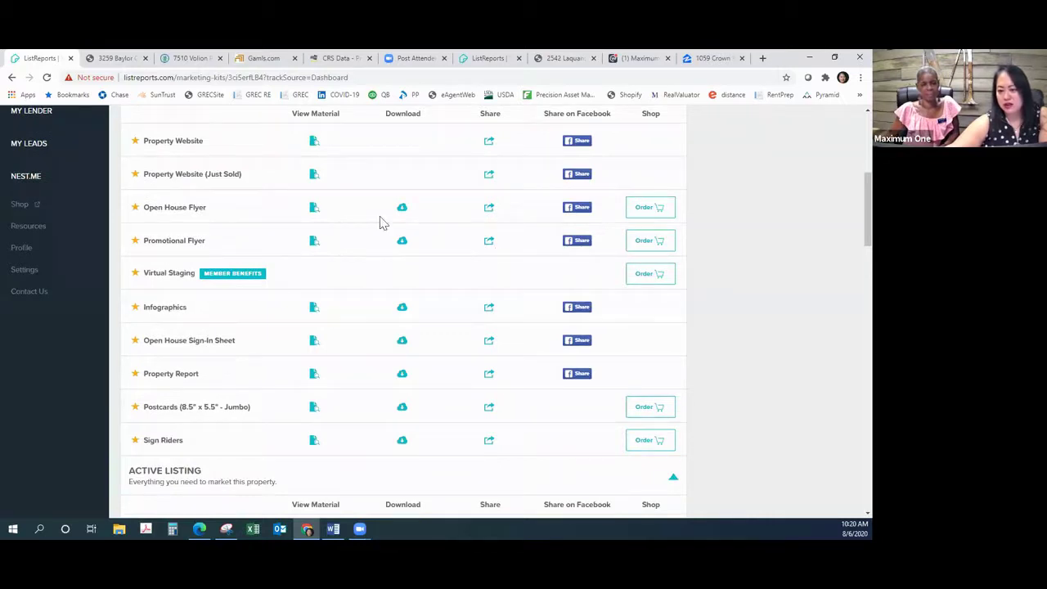
left_click(318, 245)
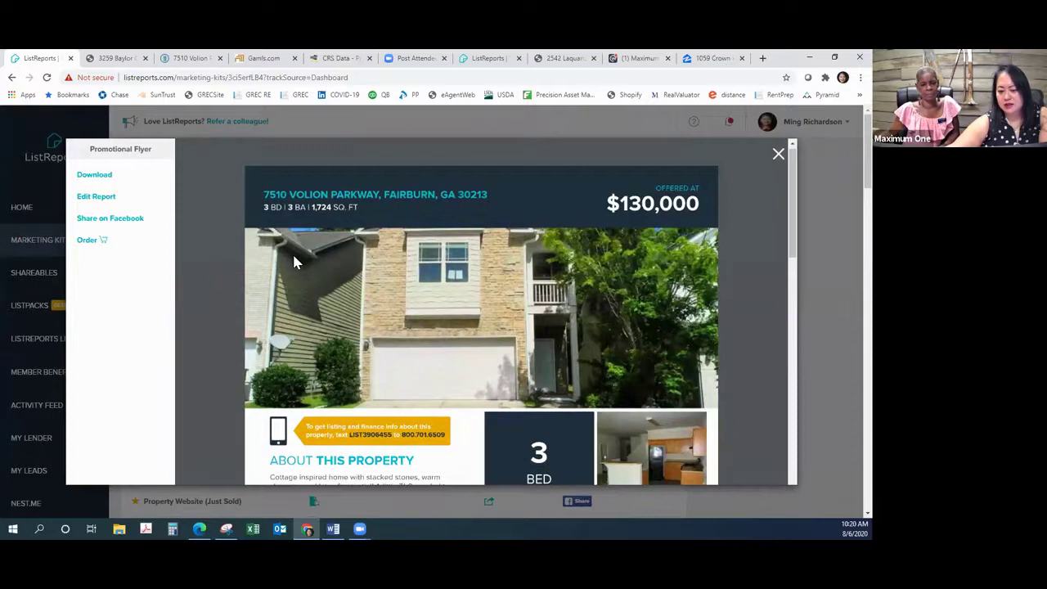
scroll(295, 261, "down", 3)
scroll(295, 262, "down", 2)
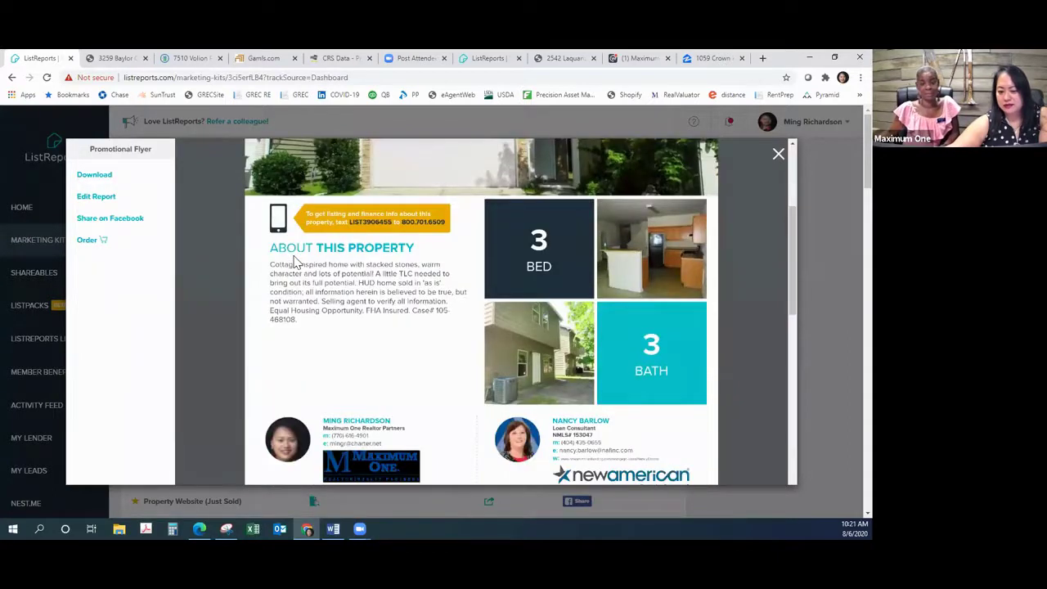
scroll(296, 262, "down", 1)
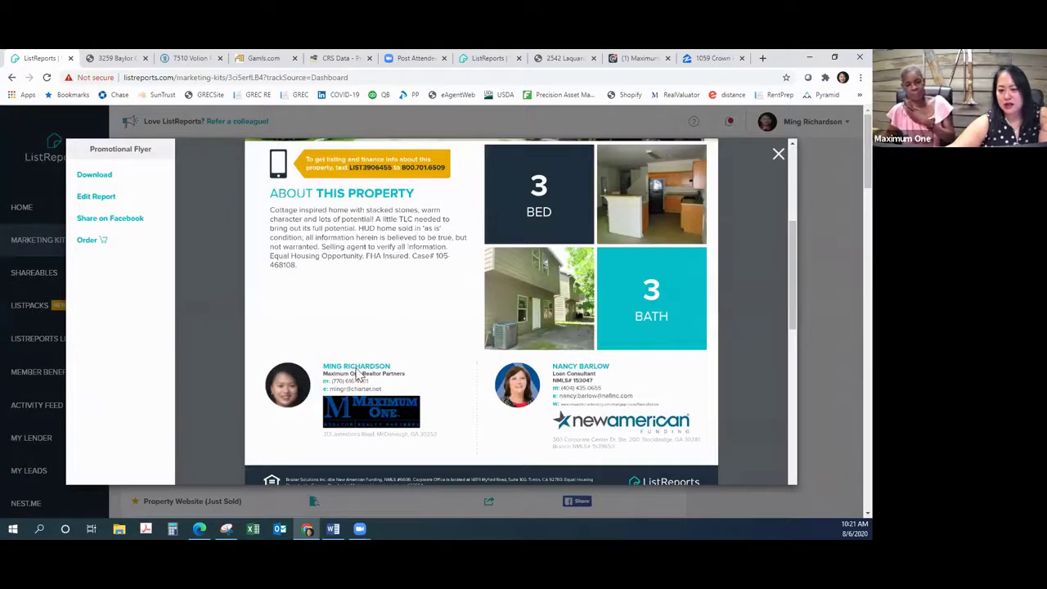
scroll(360, 372, "up", 2)
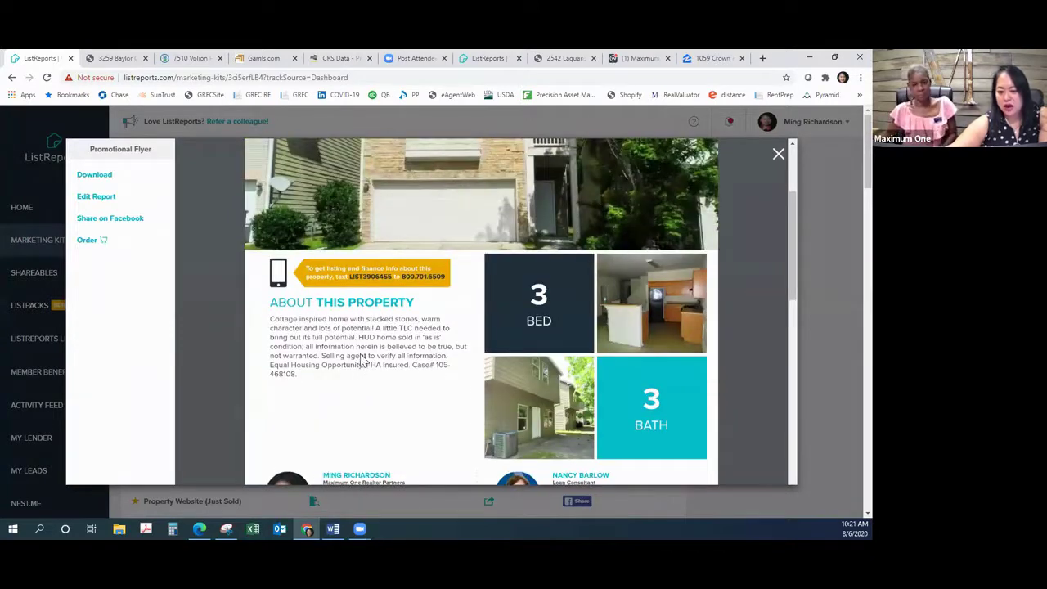
left_click(106, 205)
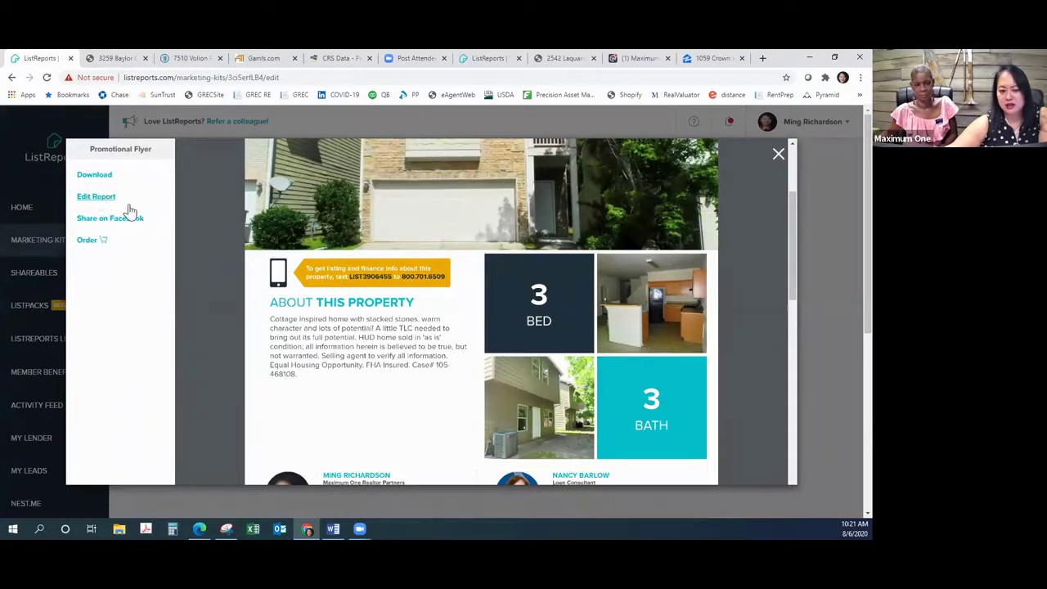
Step: Dismiss the flyer preview and scroll to the kit's property, profile, photo and infographic edit links
left_click(777, 157)
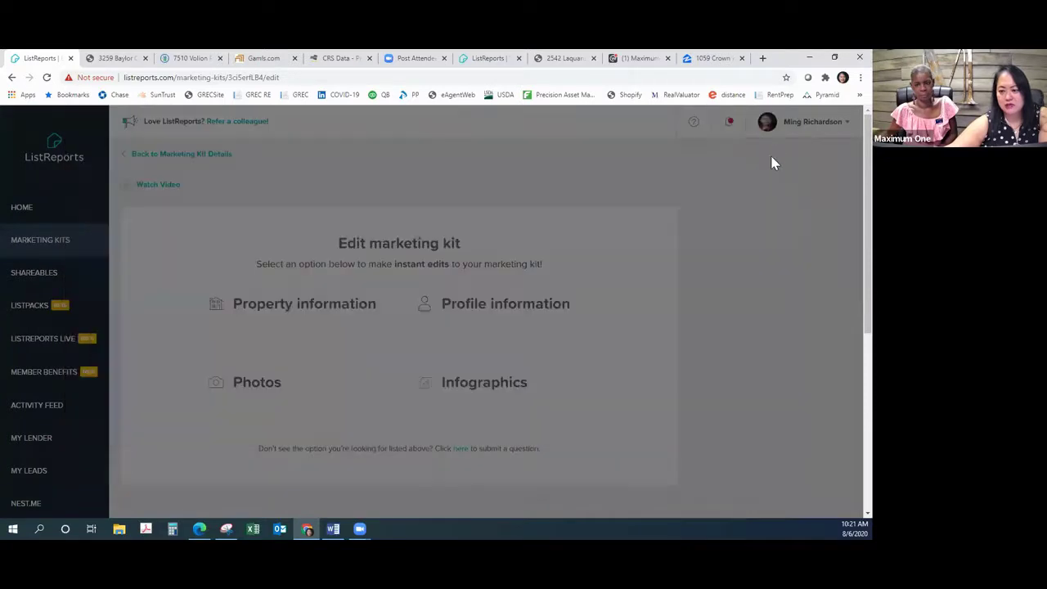
scroll(605, 314, "down", 2)
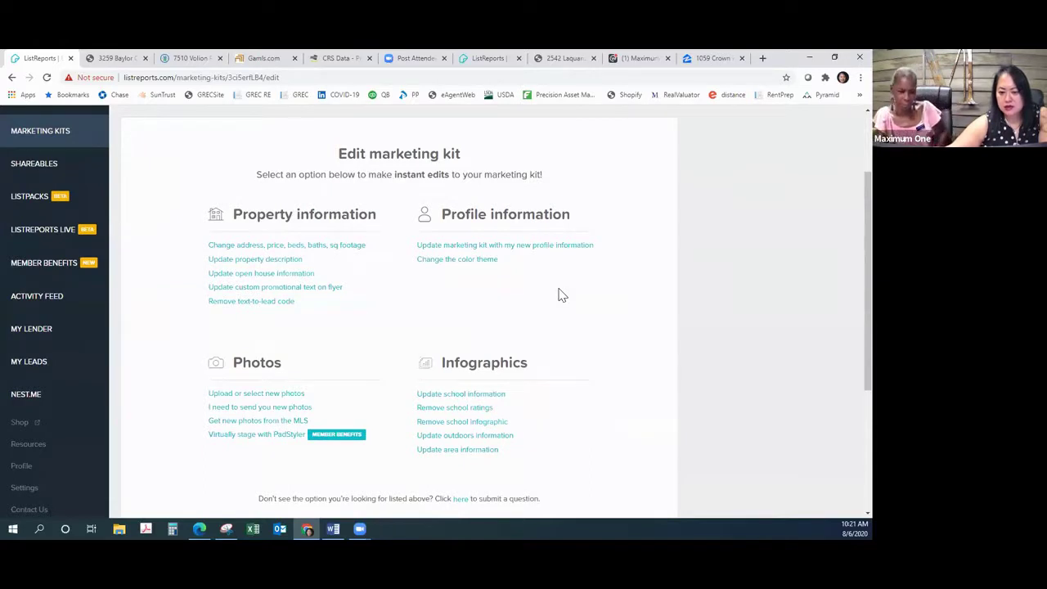
scroll(532, 361, "down", 1)
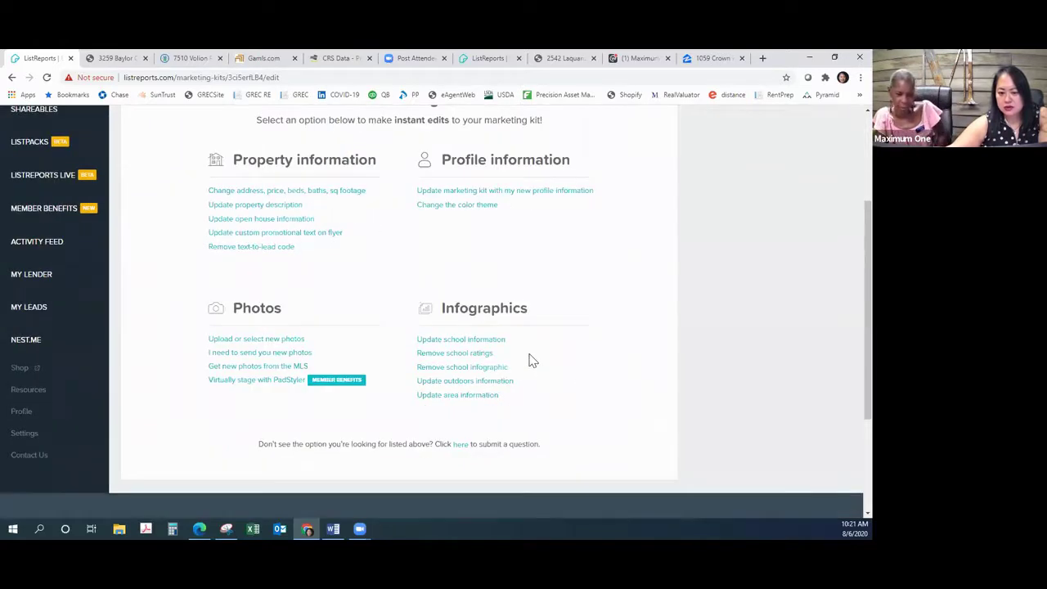
Step: Open the property description editor and start typing 'Information provided by' at the end
left_click(275, 206)
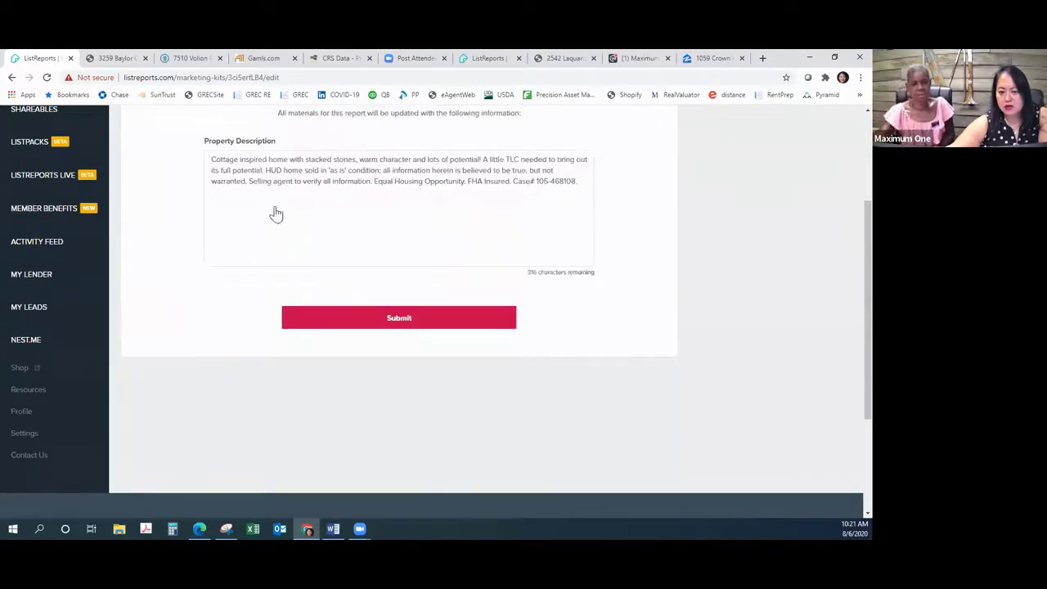
left_click(580, 181)
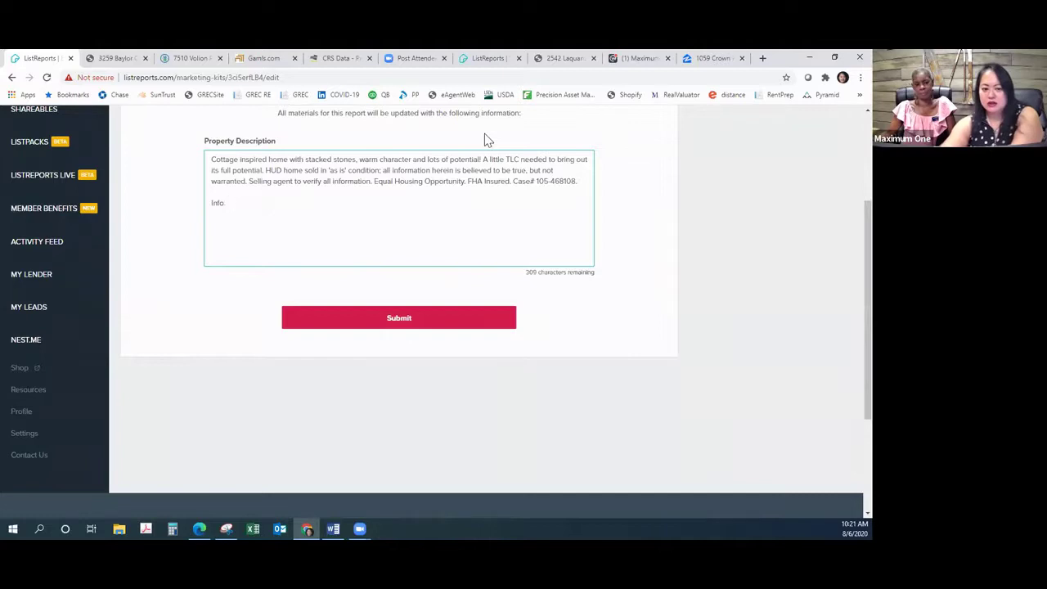
type("Information provided by")
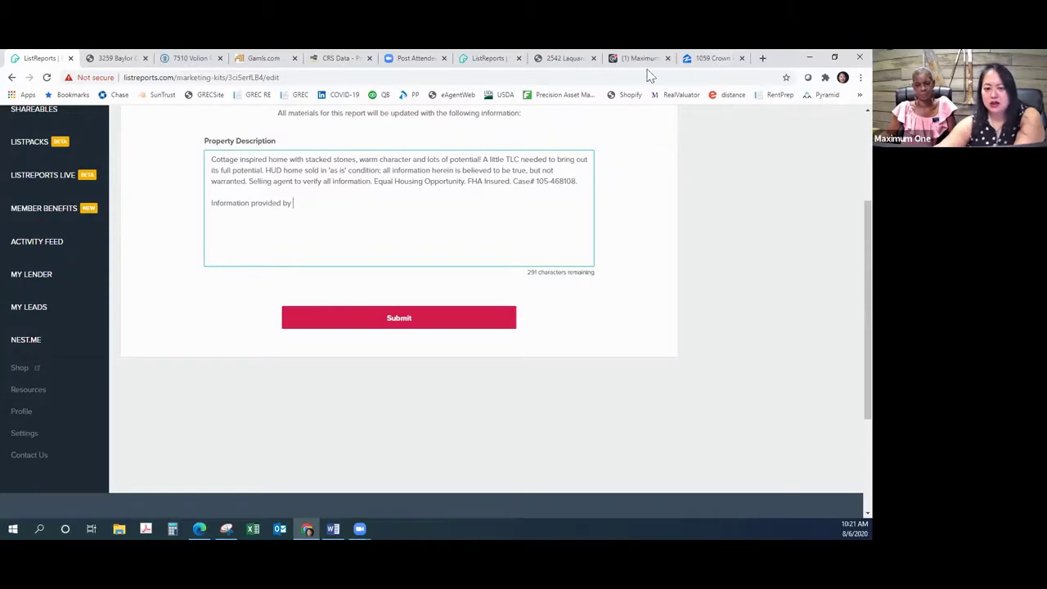
Step: Paste the HUD listing broker, REAL ESTATE GALLERY OF GEORGIA LLC, after 'by' and fix the spacing
left_click(188, 58)
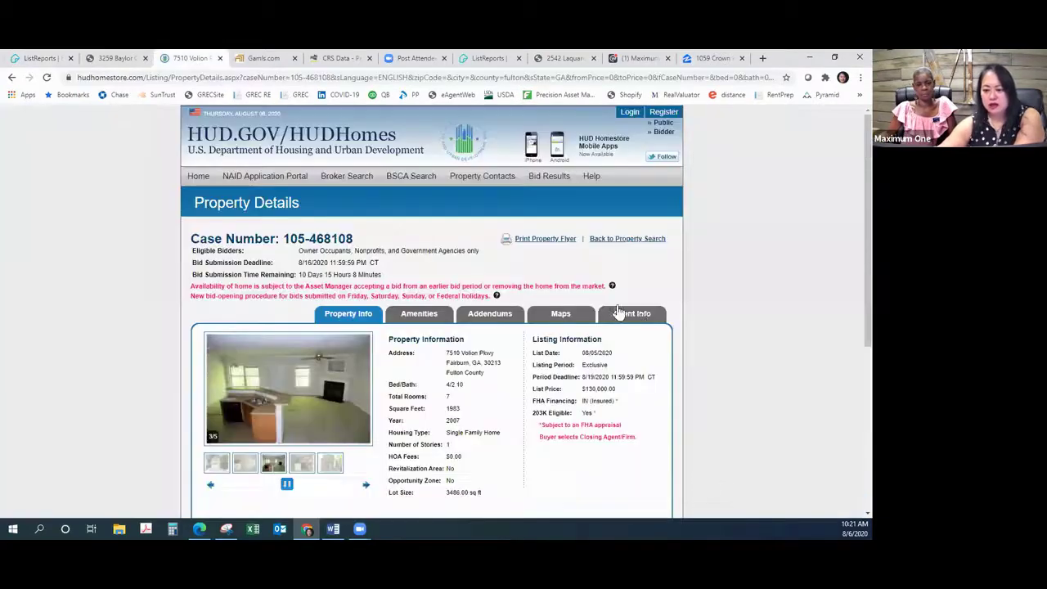
left_click(642, 316)
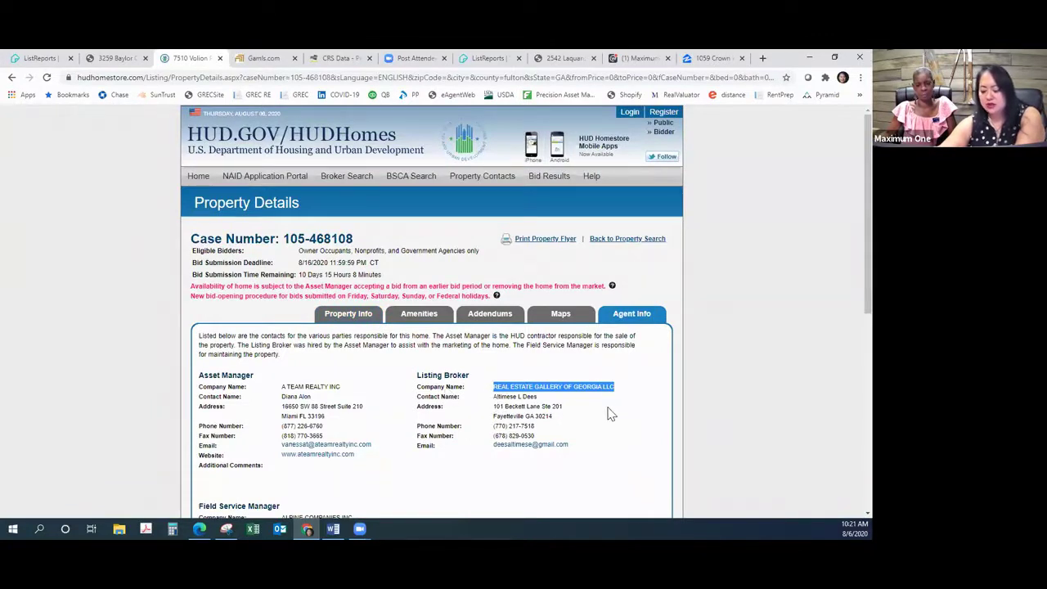
left_click(39, 58)
type("REAL ESTATE GALLERY OF GEORGIA LLC")
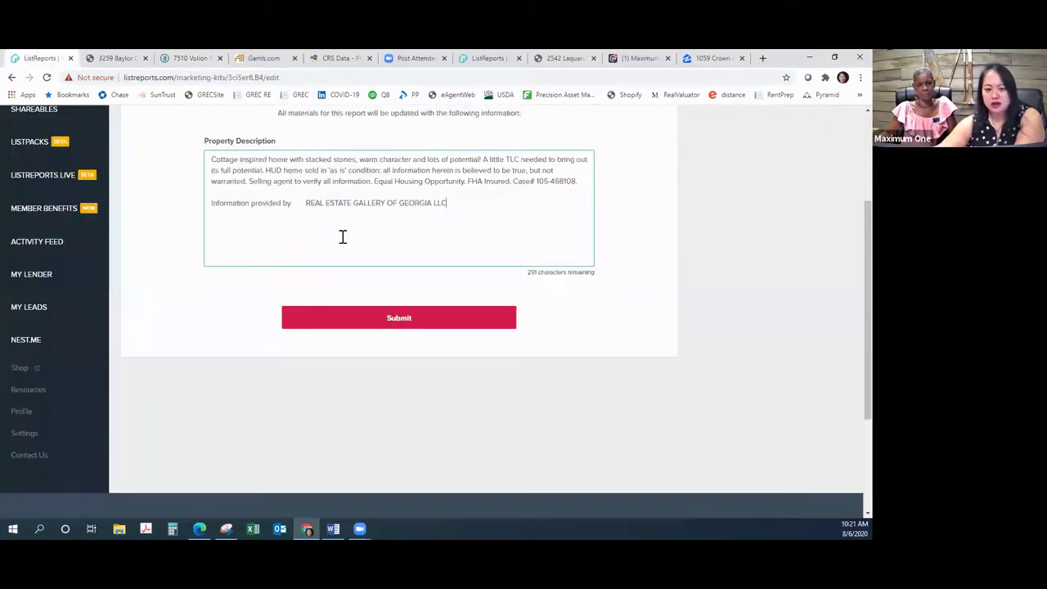
left_click(294, 204)
key("Delete")
key("Delete")
key("Delete")
key("Delete")
key("Delete")
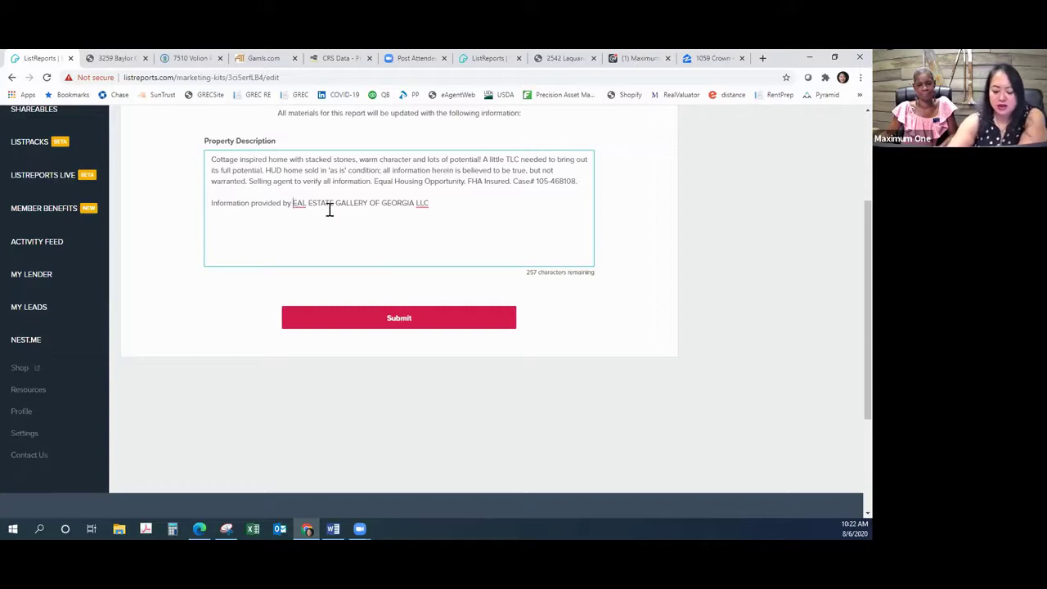
type("R")
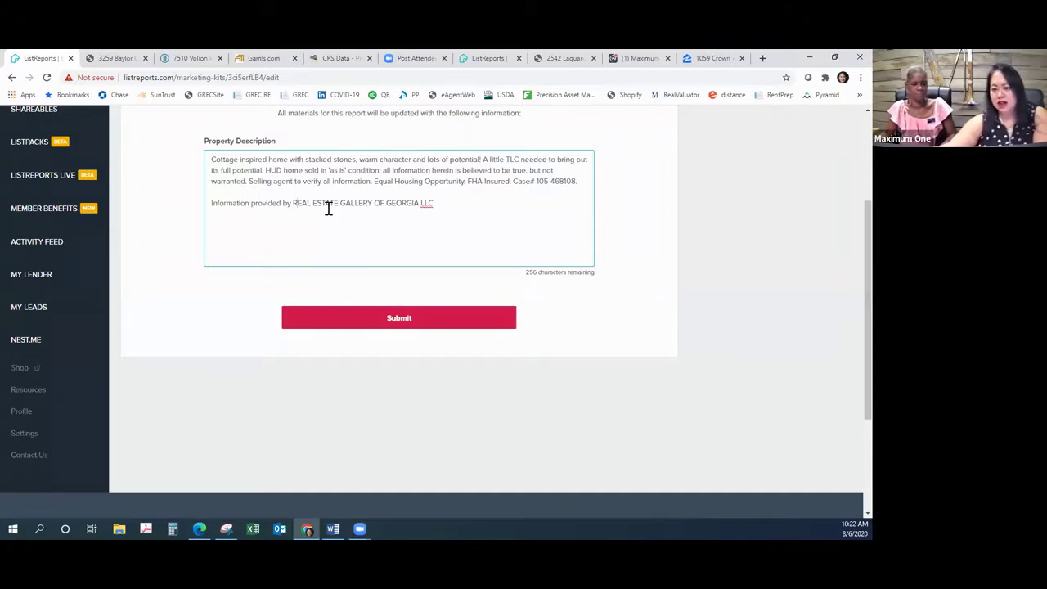
Step: Submit the description edit and acknowledge the 'Instant Edit Received!' confirmation
left_click(427, 324)
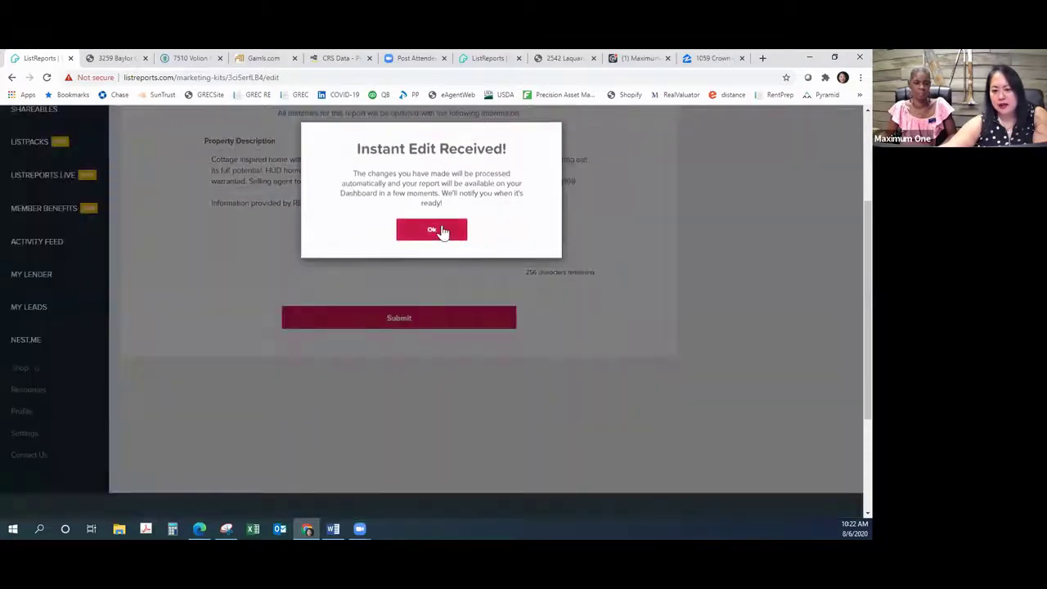
left_click(437, 229)
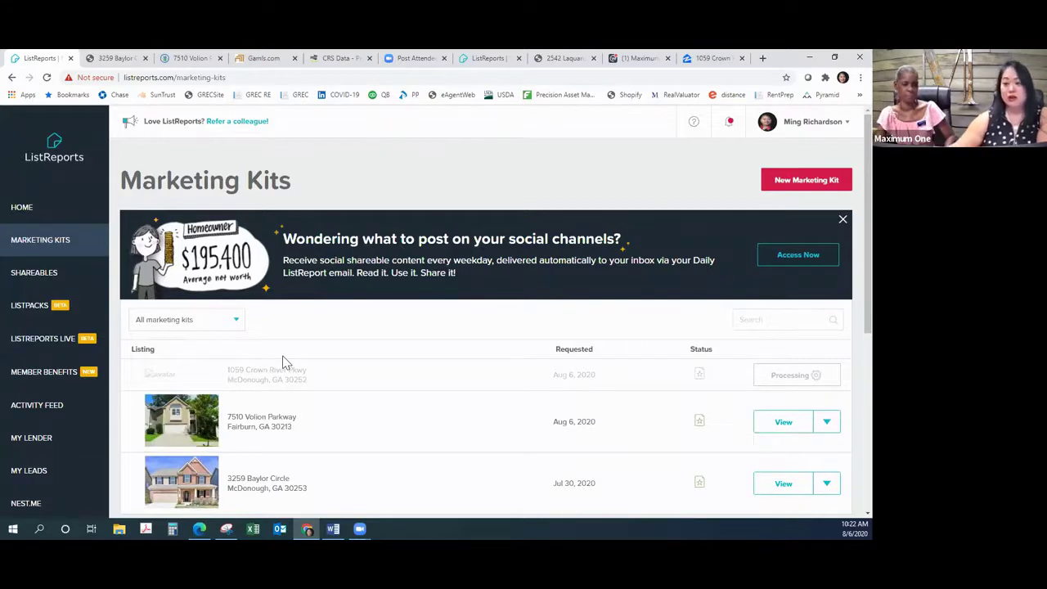
left_click(705, 61)
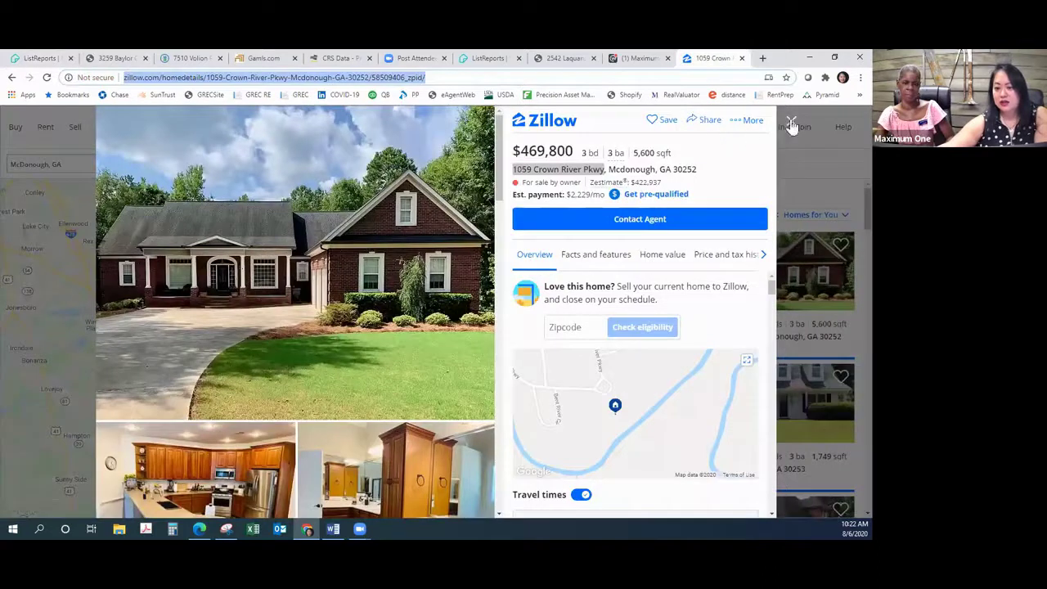
left_click(791, 122)
key("Escape")
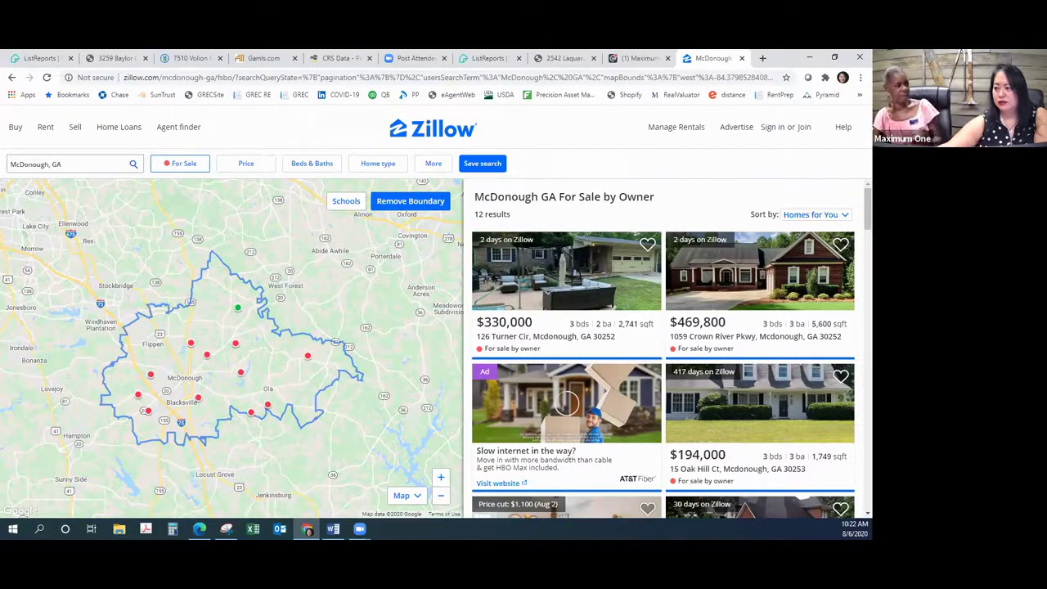
mouse_move(635, 270)
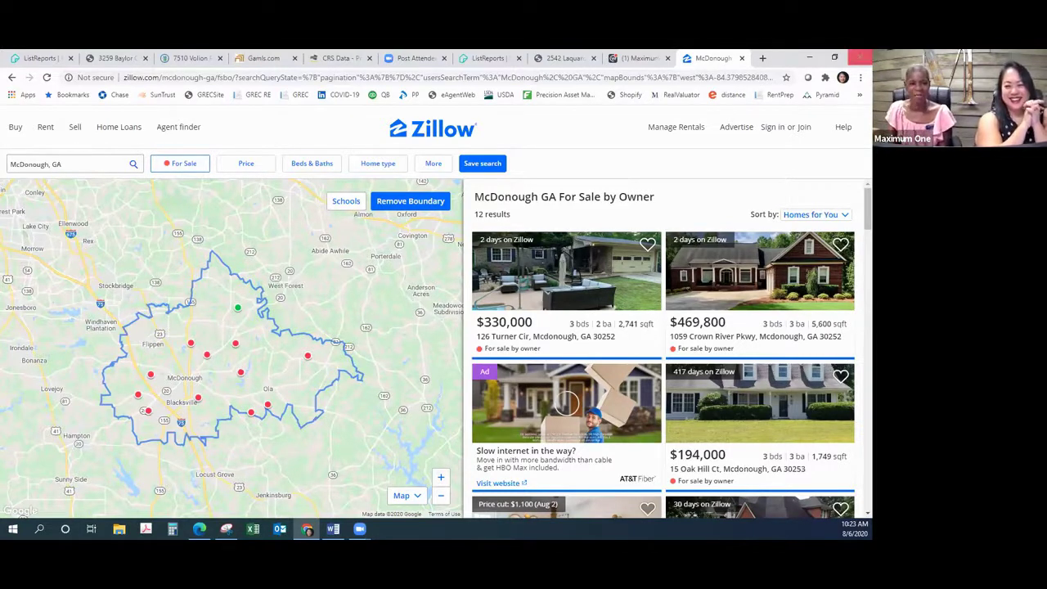
left_click(484, 58)
left_click(67, 57)
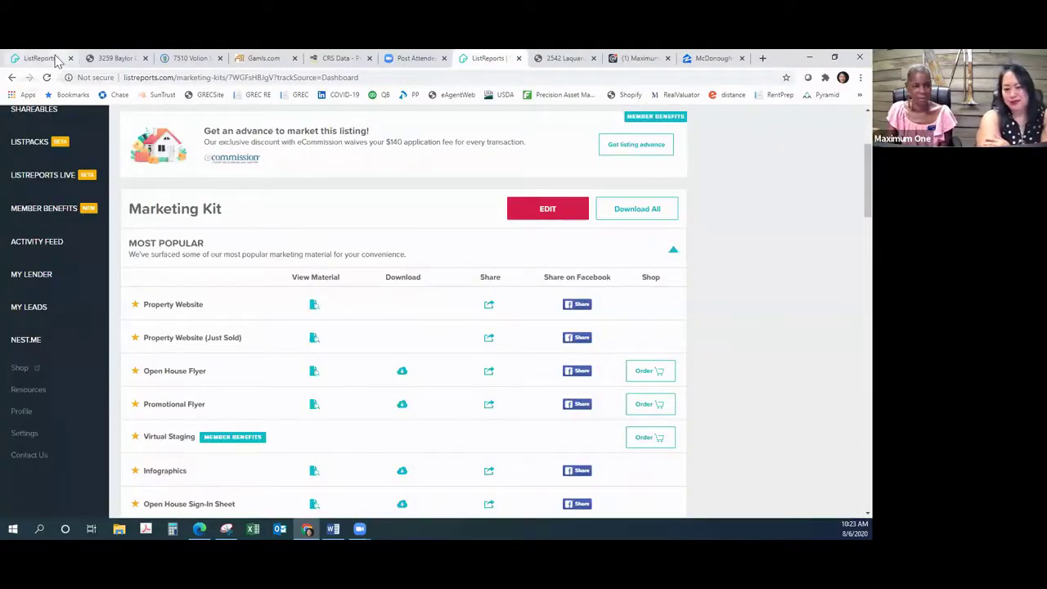
scroll(451, 404, "down", 3)
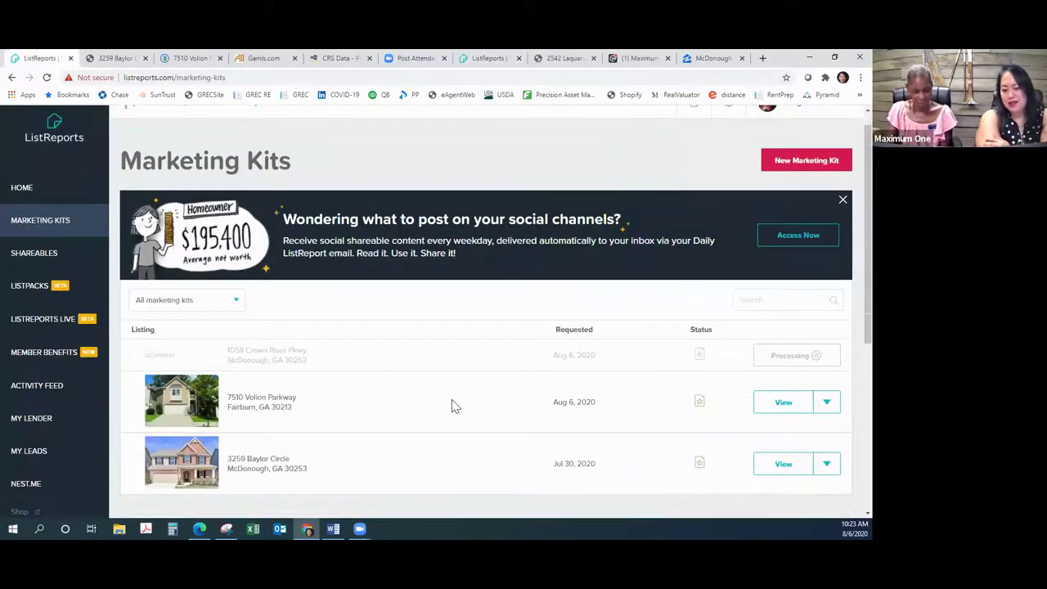
scroll(396, 417, "up", 2)
scroll(396, 417, "up", 1)
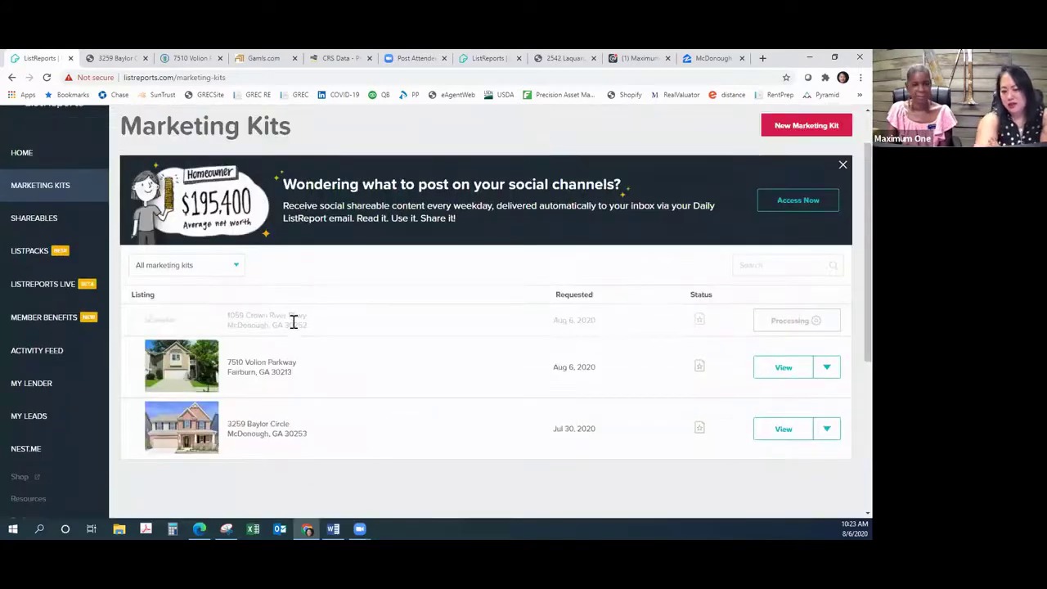
left_click(776, 373)
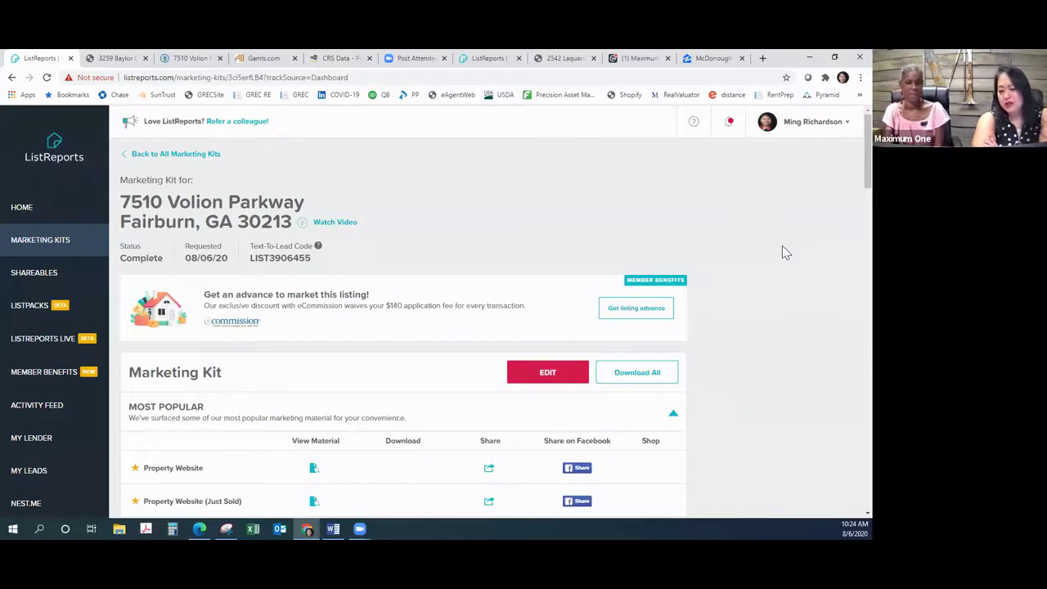
scroll(784, 254, "down", 3)
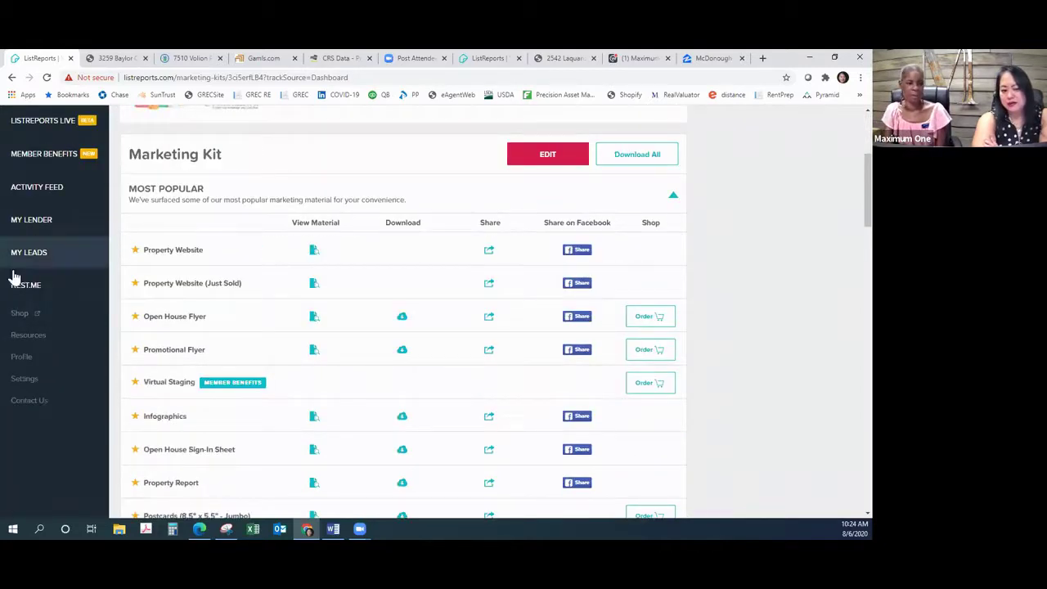
Step: Open the NEST.ME page, look over its content, and copy the personalized share link
left_click(36, 293)
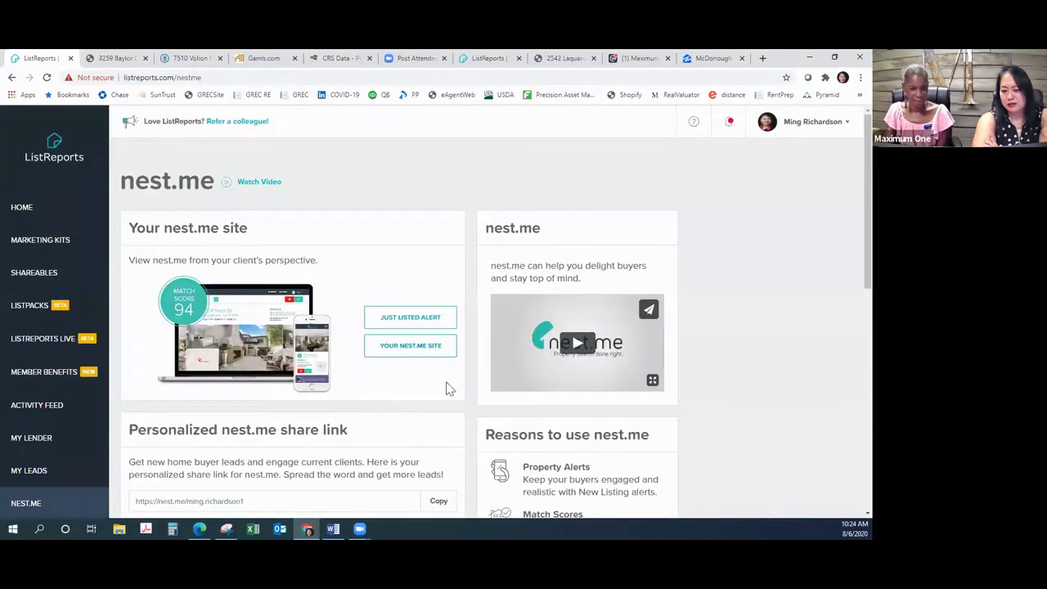
scroll(808, 317, "down", 1)
scroll(808, 317, "down", 1)
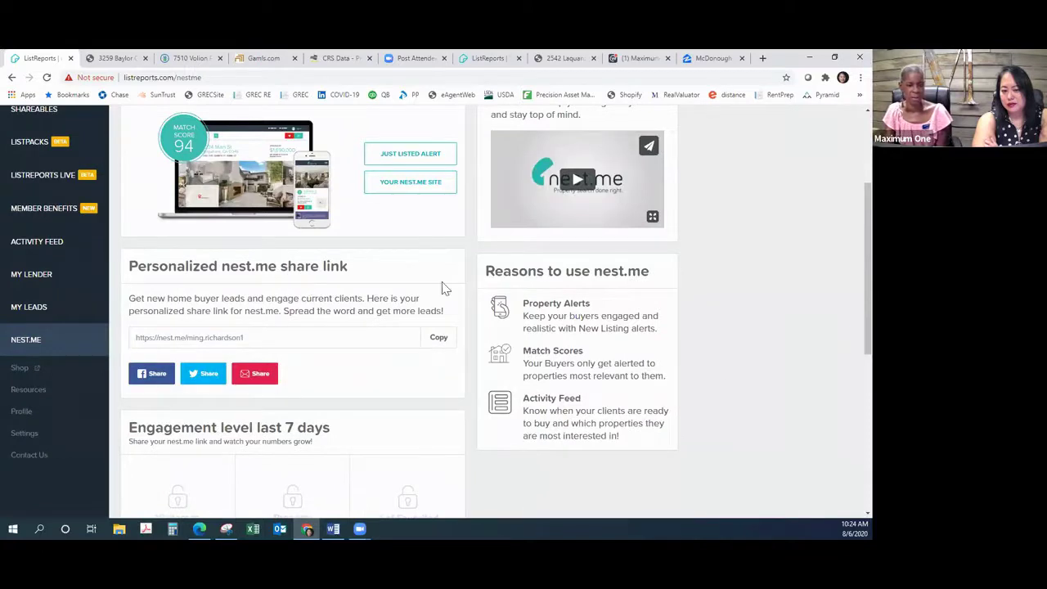
scroll(739, 321, "down", 2)
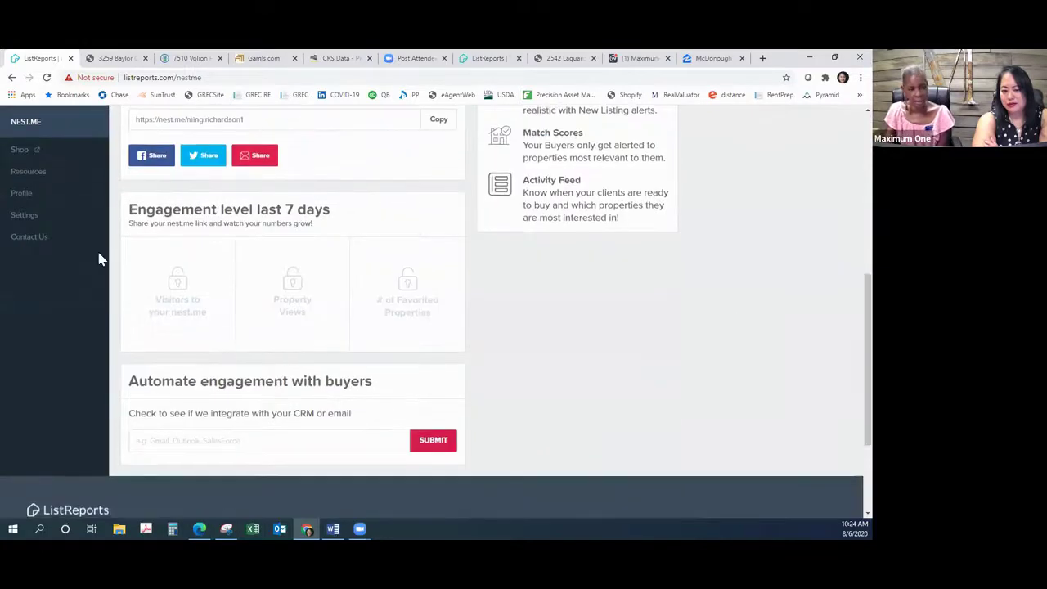
scroll(599, 340, "down", 2)
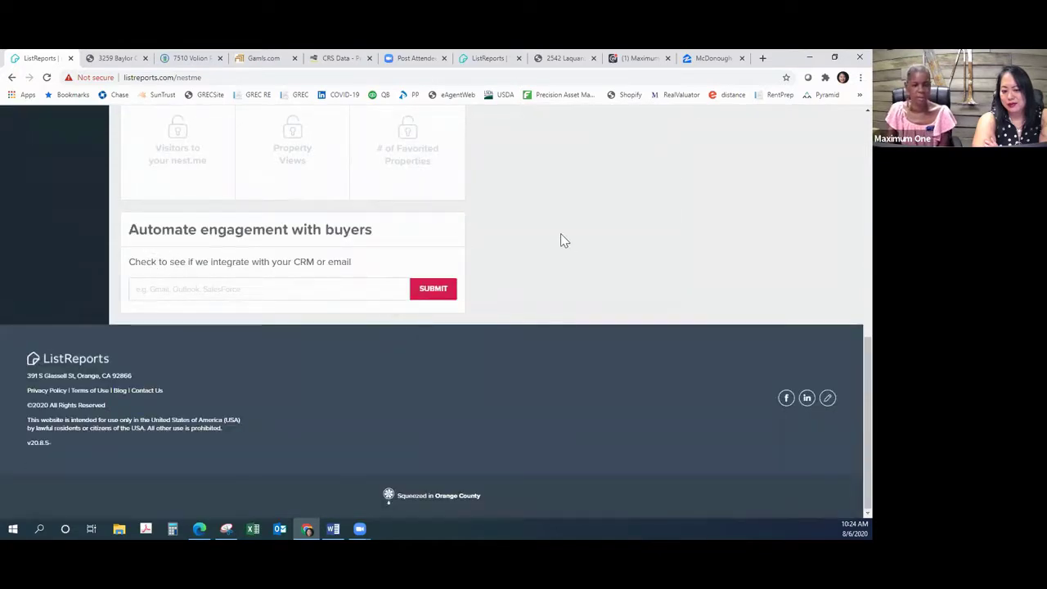
scroll(563, 239, "up", 3)
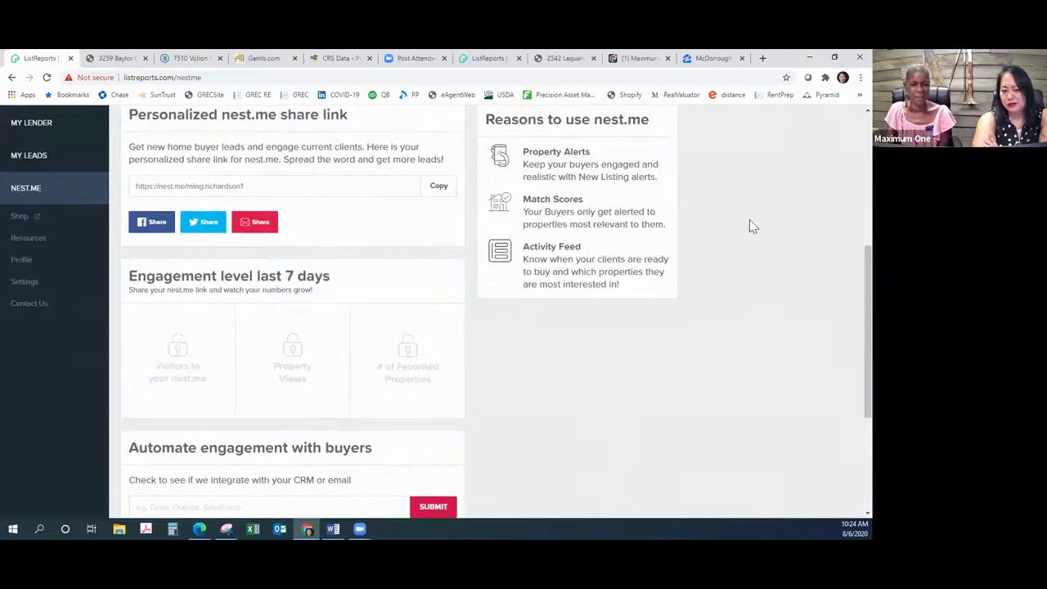
scroll(746, 222, "up", 2)
scroll(741, 230, "up", 4)
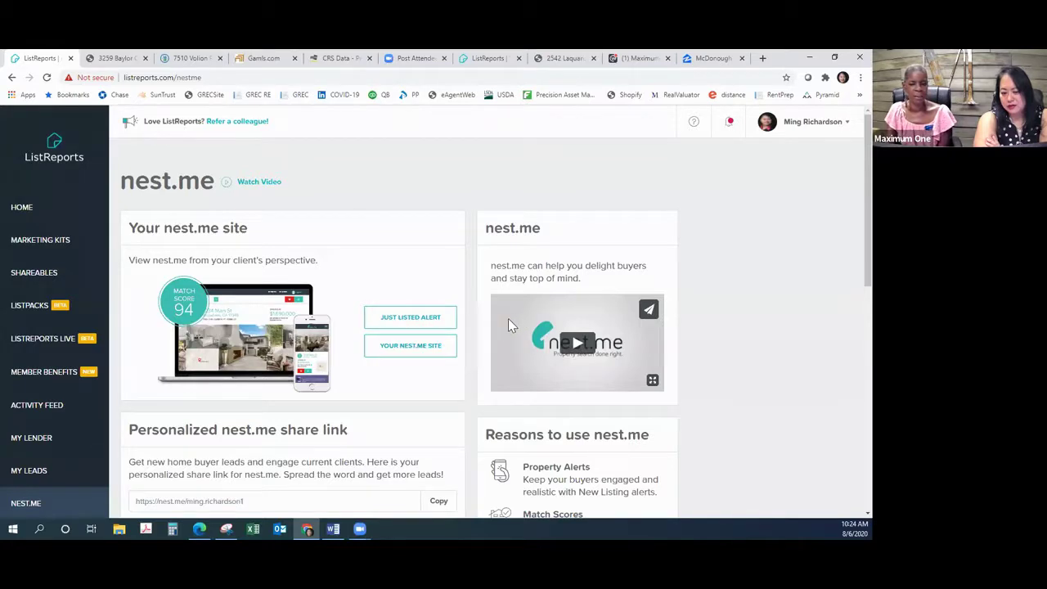
scroll(507, 325, "down", 3)
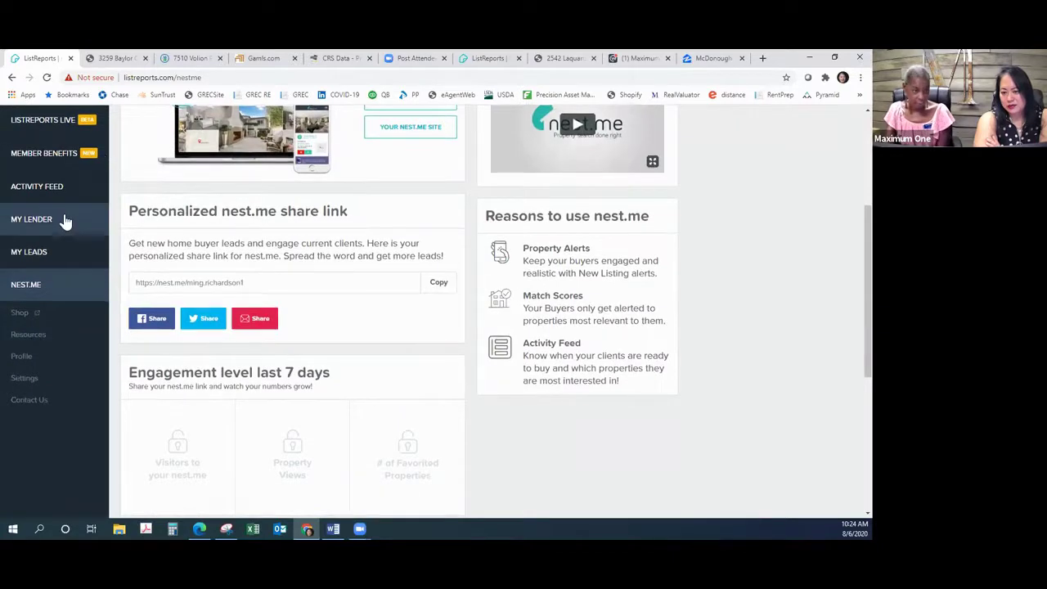
scroll(66, 208, "up", 3)
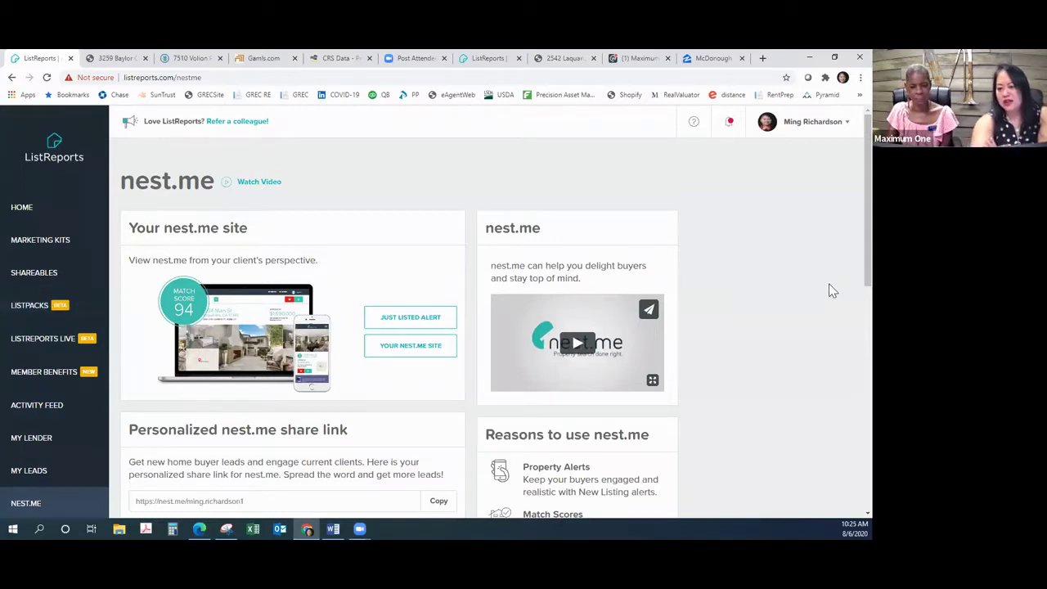
scroll(830, 291, "down", 2)
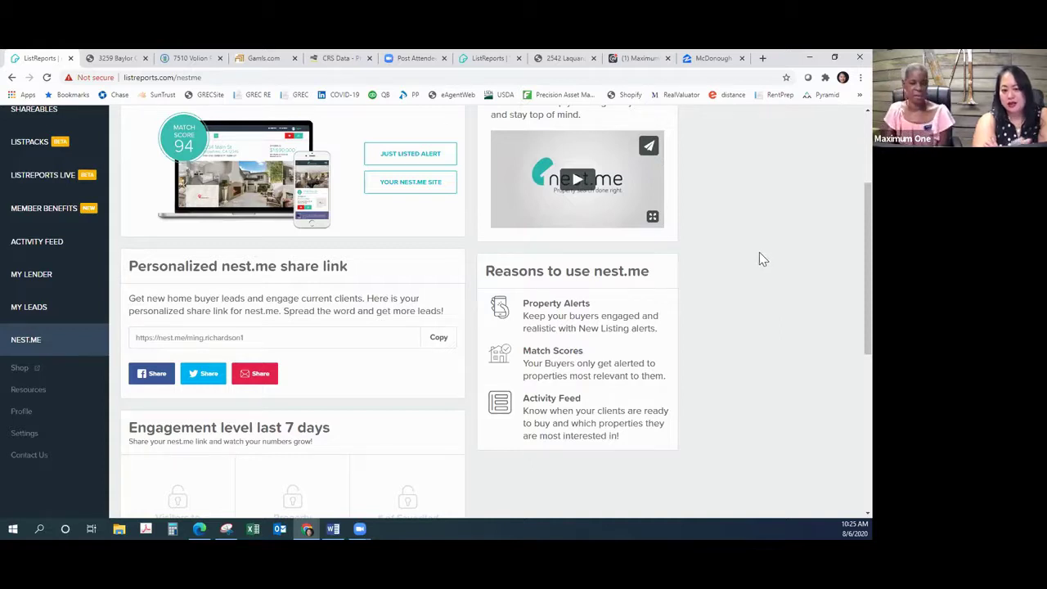
left_click(440, 341)
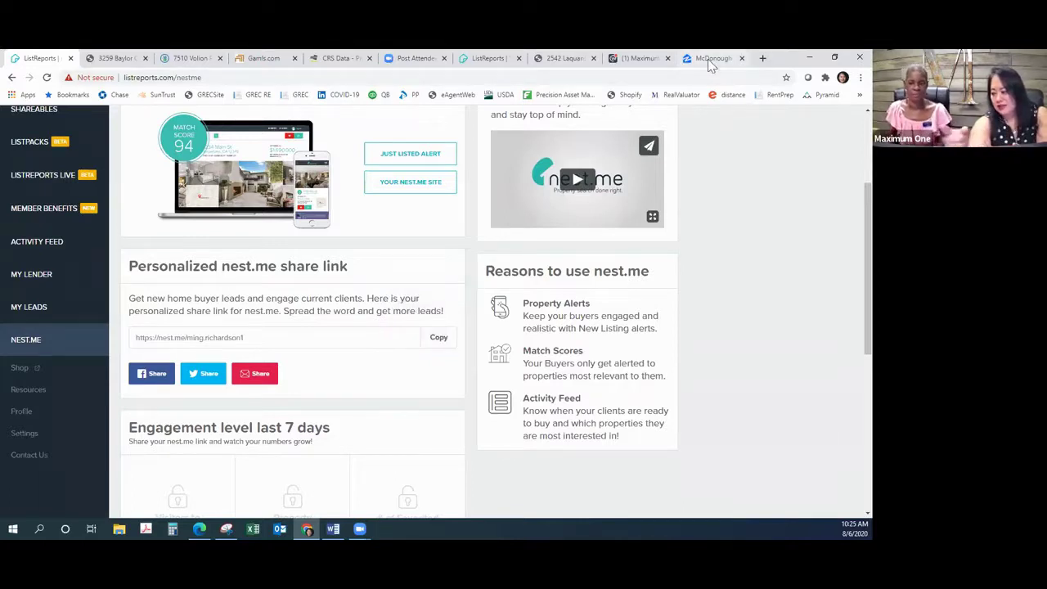
Step: In a new browser tab, paste the nest.me share link into the address bar and load it
left_click(763, 58)
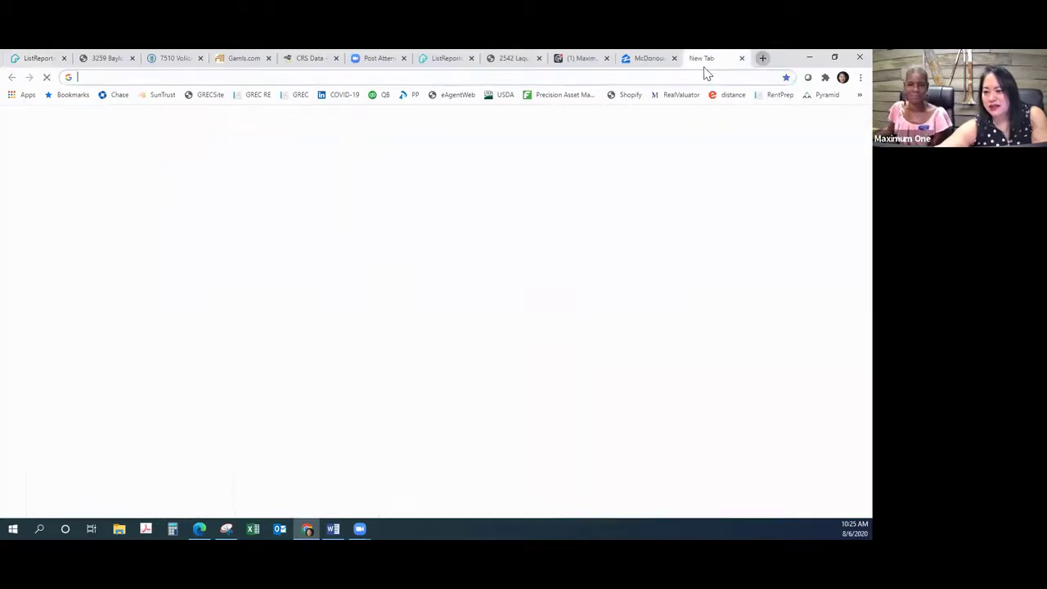
left_click(697, 77)
key("ctrl+v")
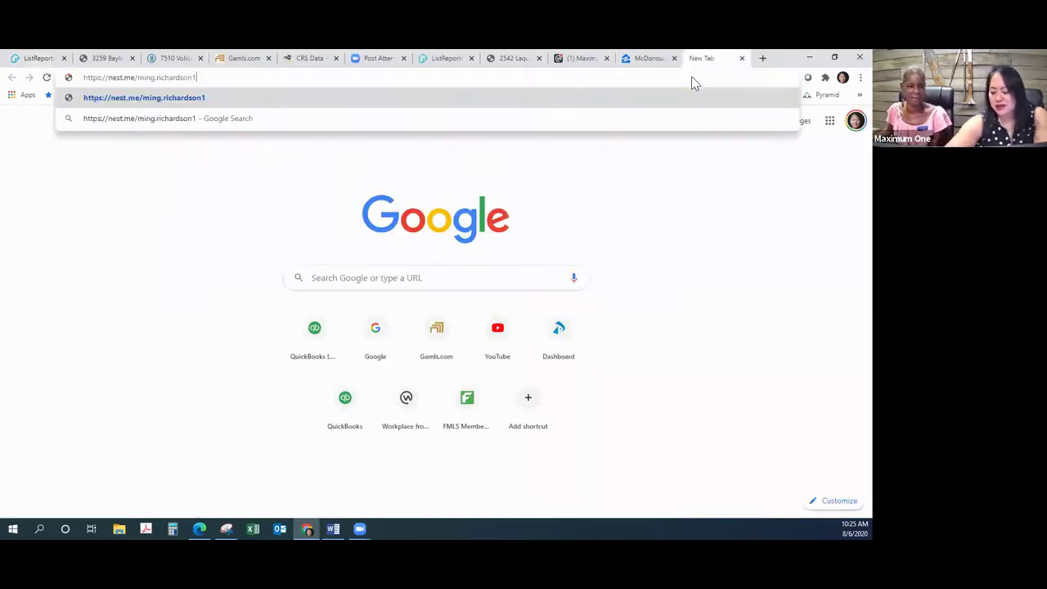
key("Return")
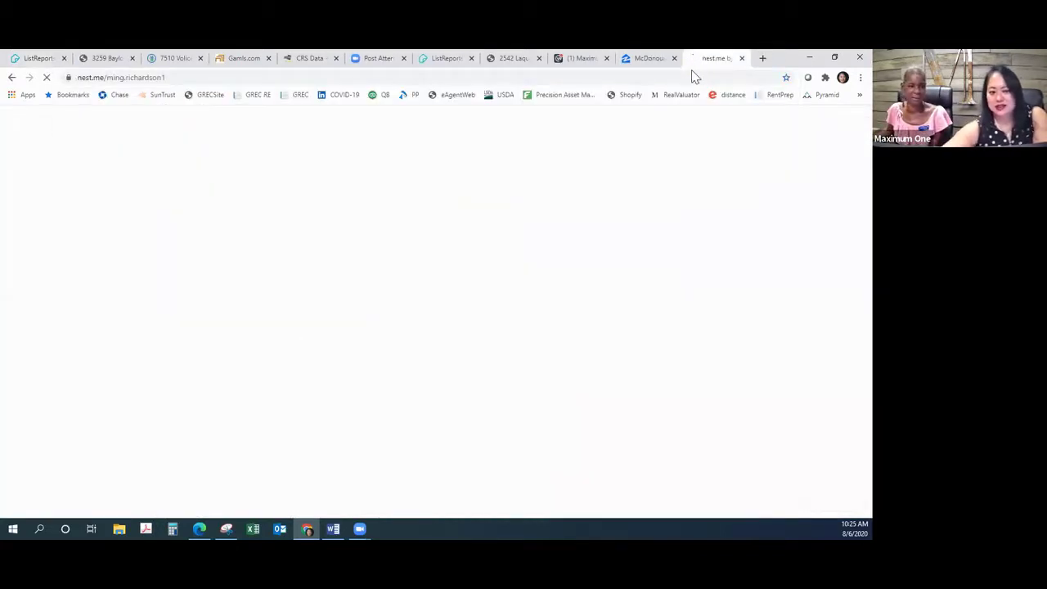
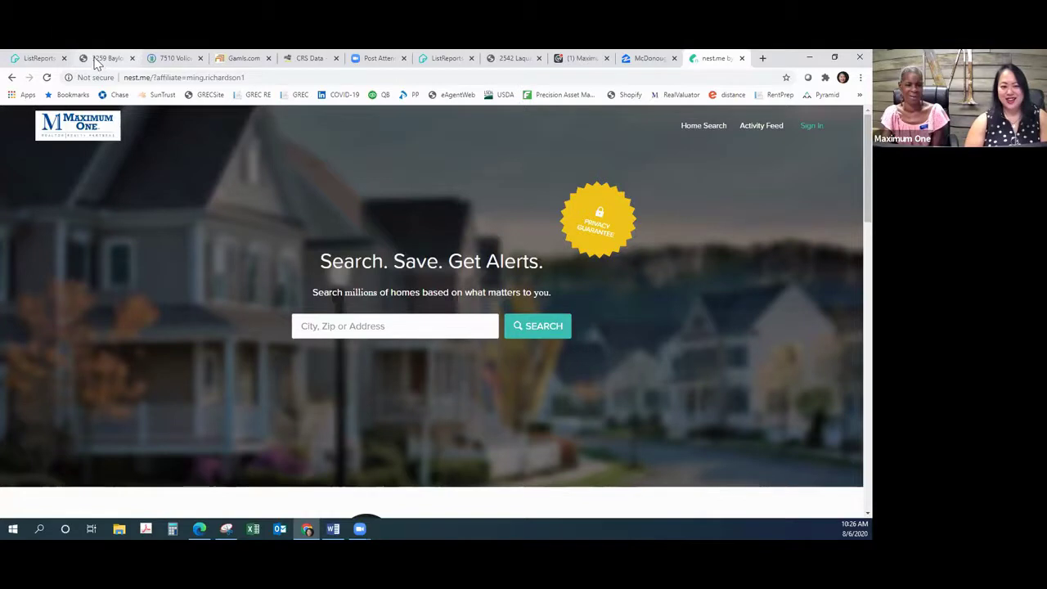
Step: Return to ListReports and open the My Leads page, which shows 0 total leads
left_click(51, 61)
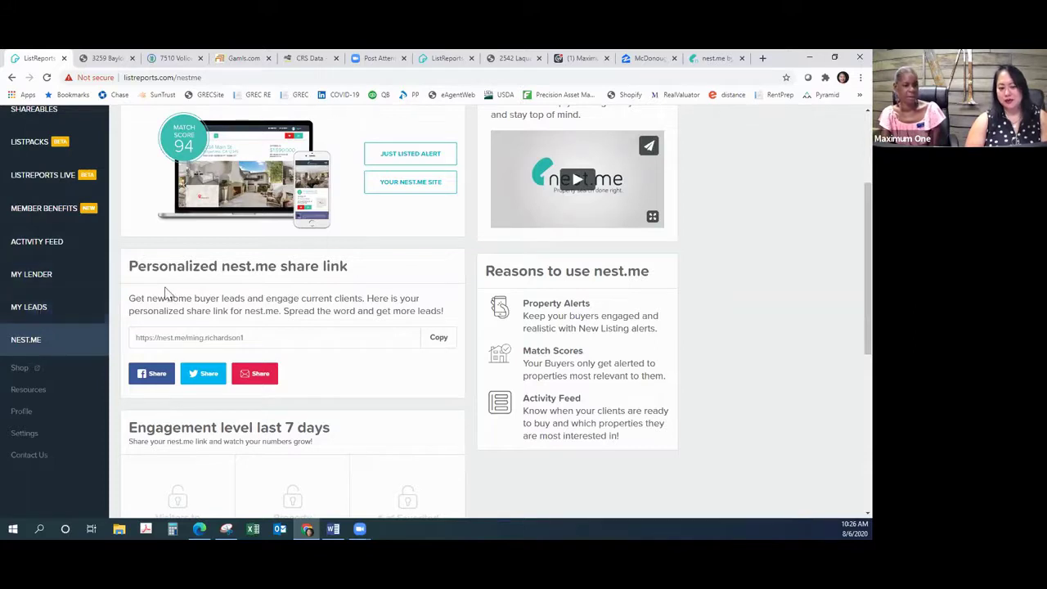
scroll(168, 294, "down", 1)
left_click(29, 252)
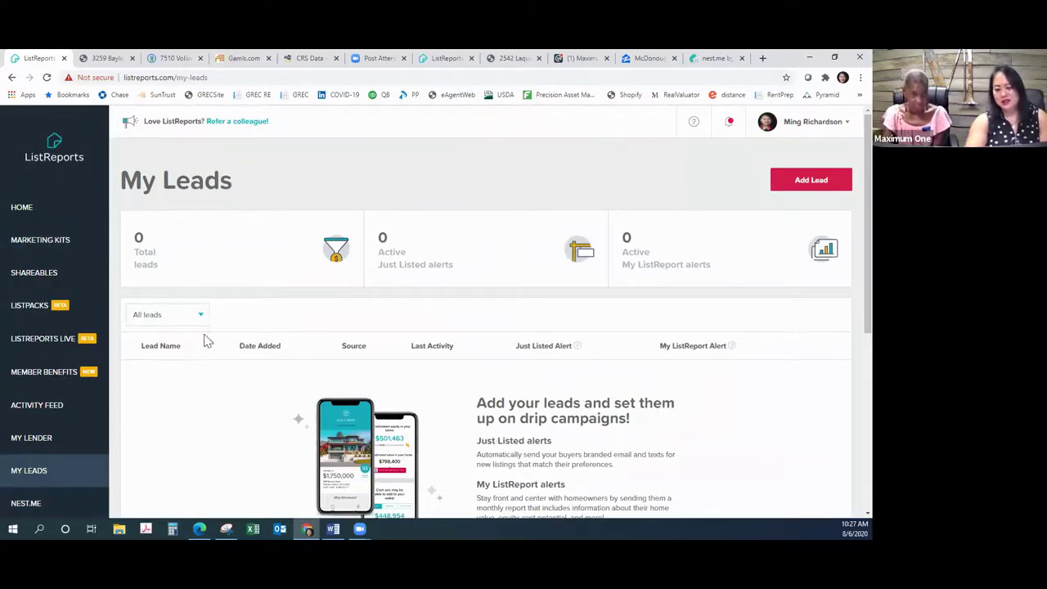
Step: Start a new lead and enter its first and last name, e-mail address and mobile number
left_click(816, 182)
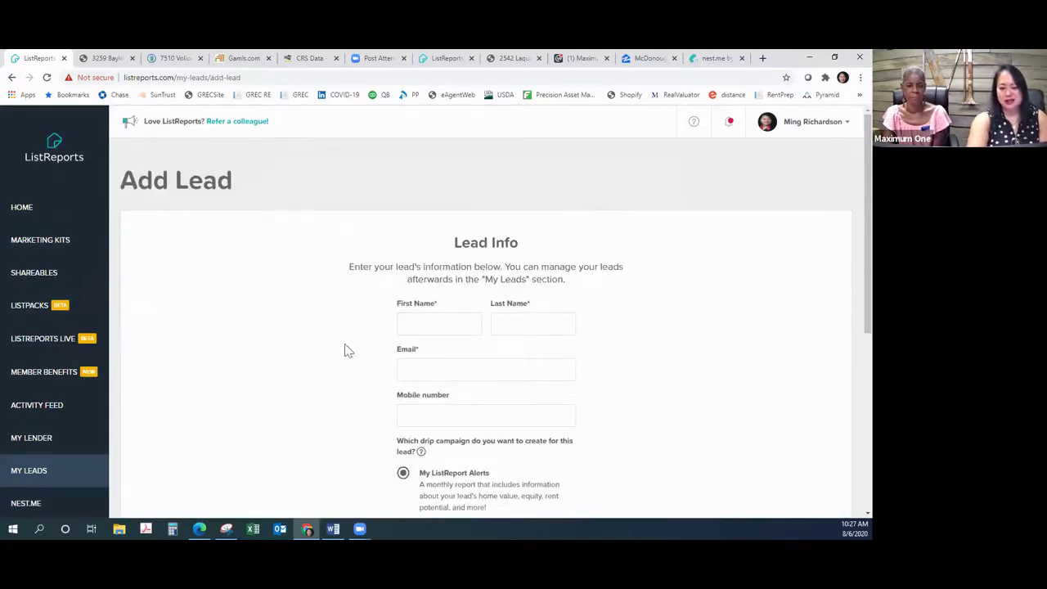
left_click(412, 329)
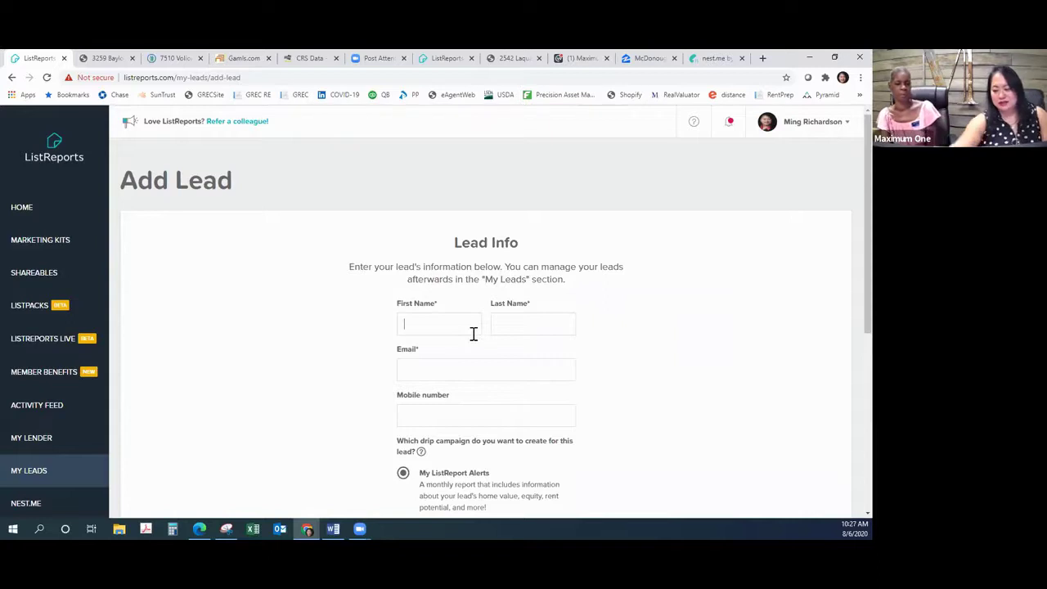
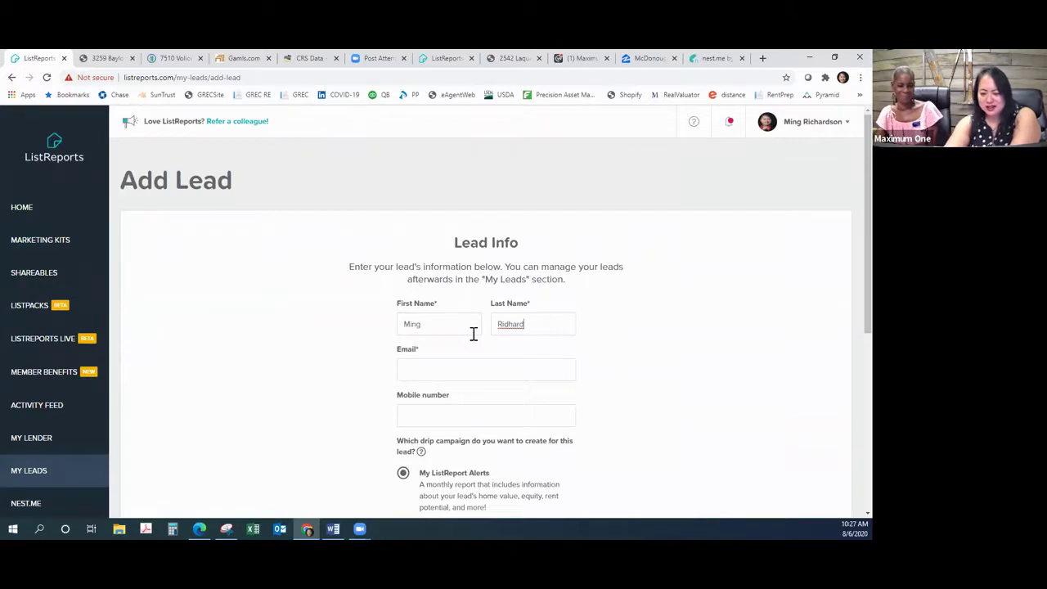
key("Tab")
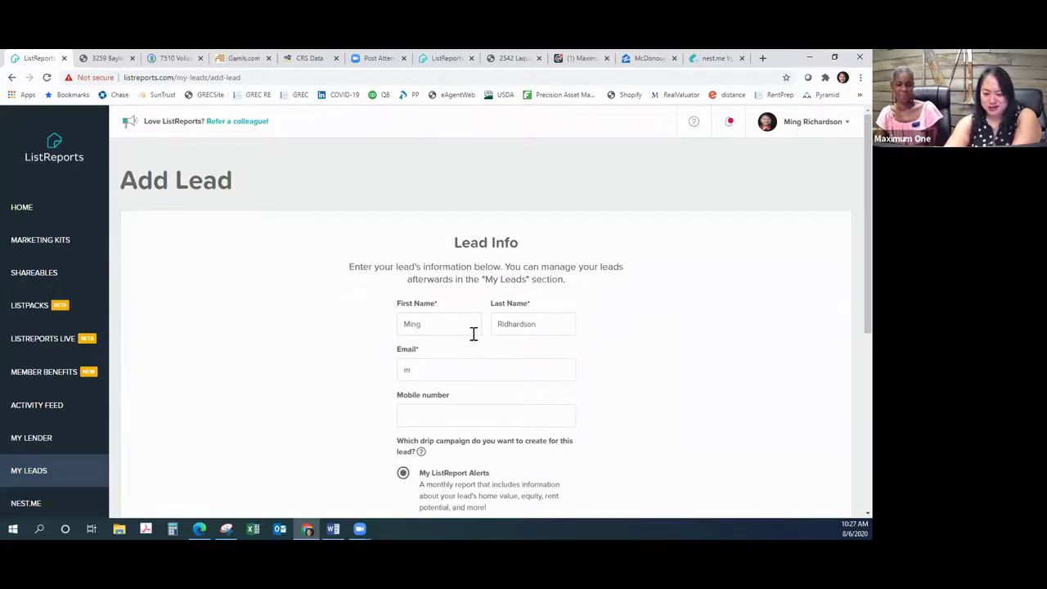
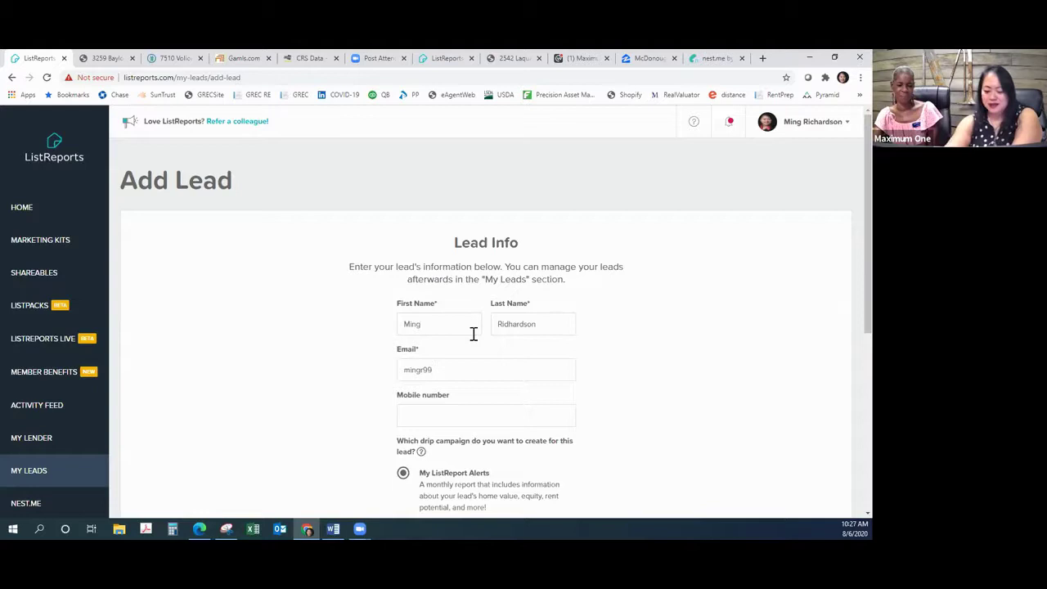
key("Tab")
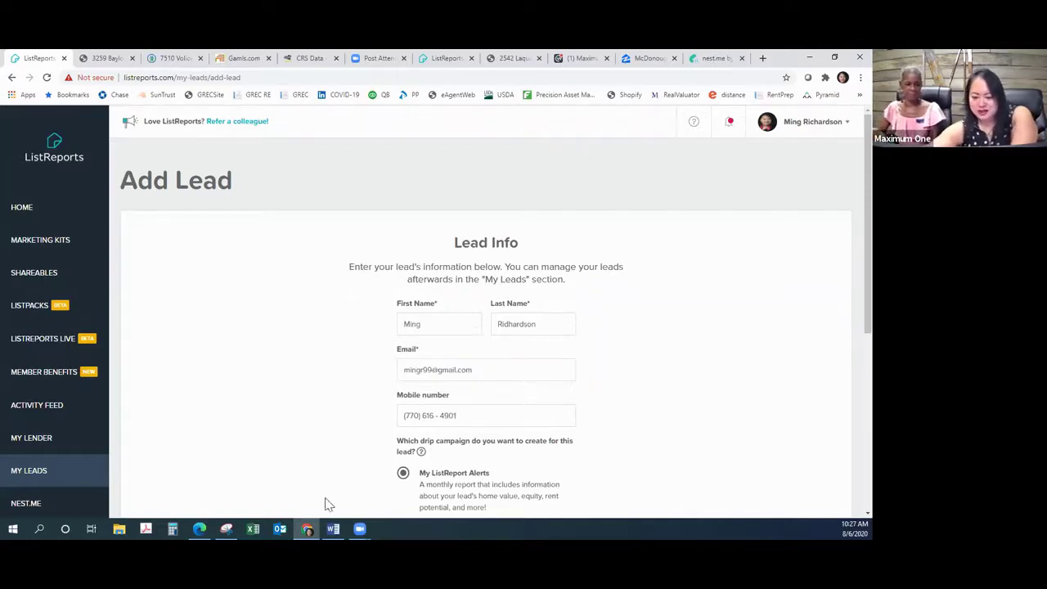
scroll(397, 469, "down", 2)
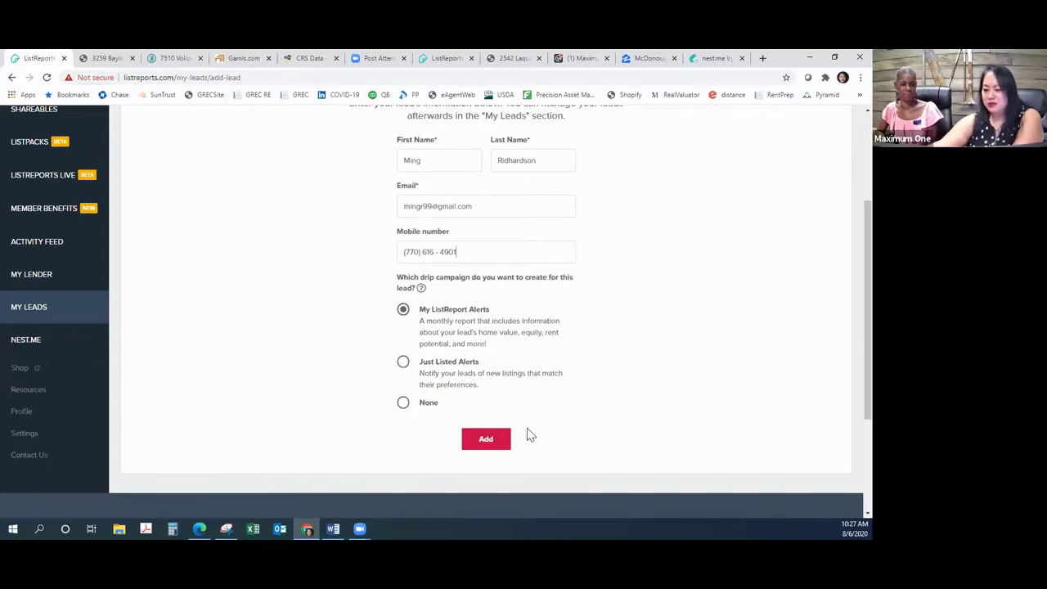
Step: Submit the lead and create its alert with a McDonough property address from the suggestions
left_click(487, 441)
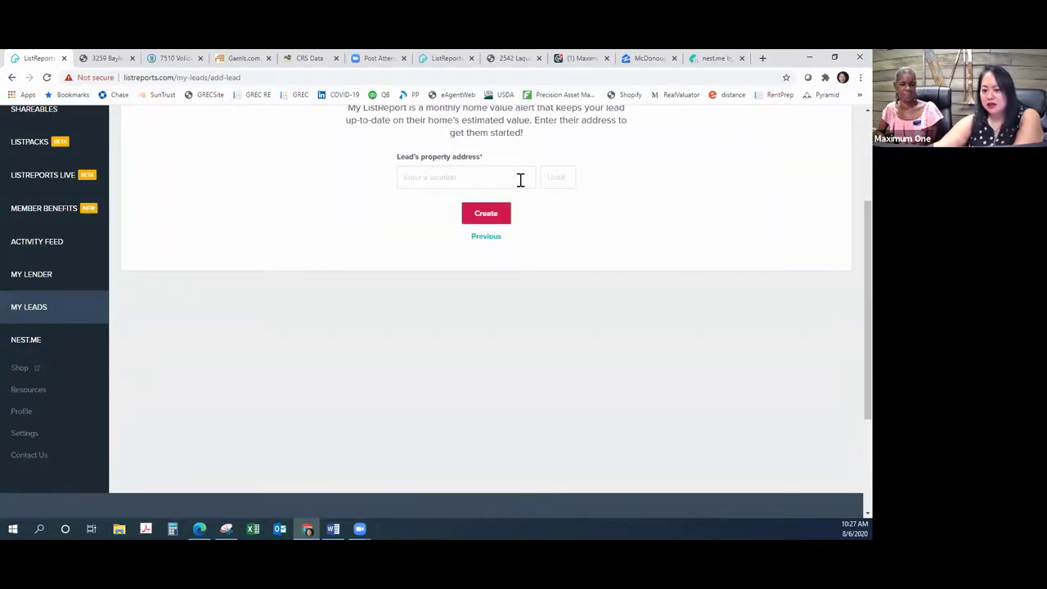
scroll(622, 201, "up", 2)
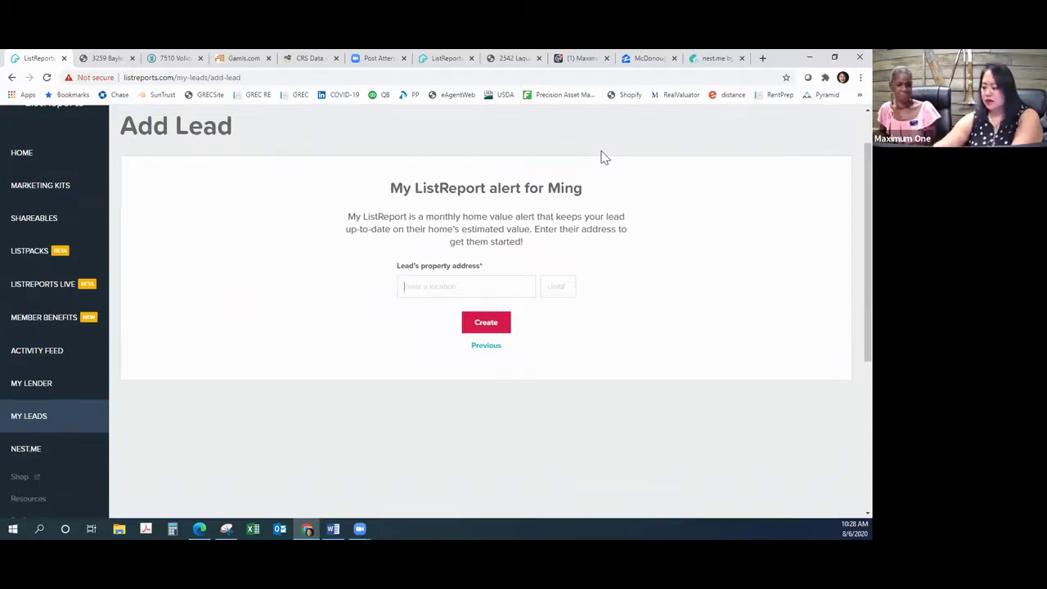
type("1150")
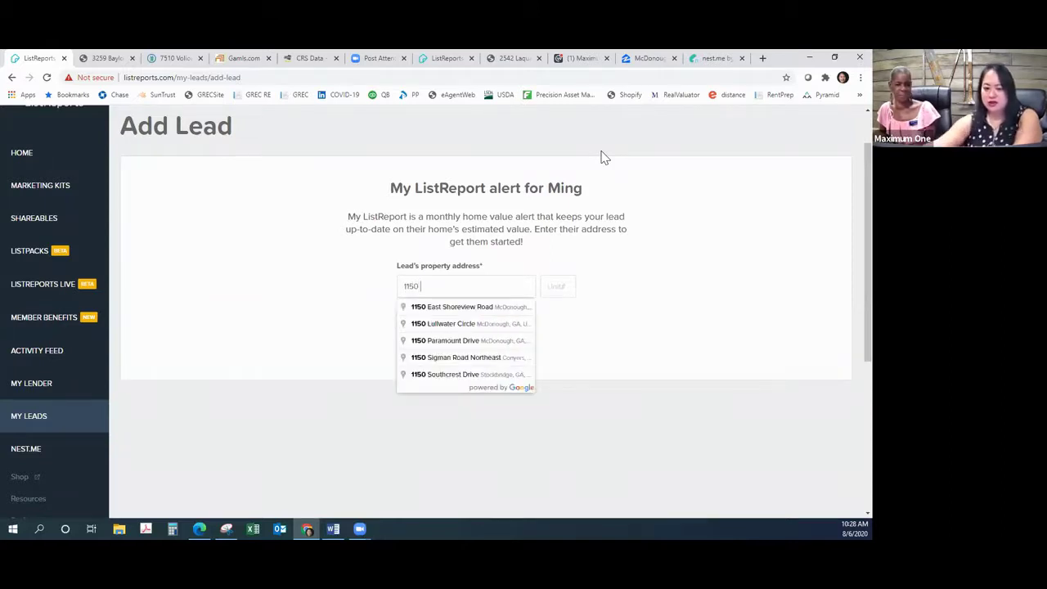
left_click(496, 332)
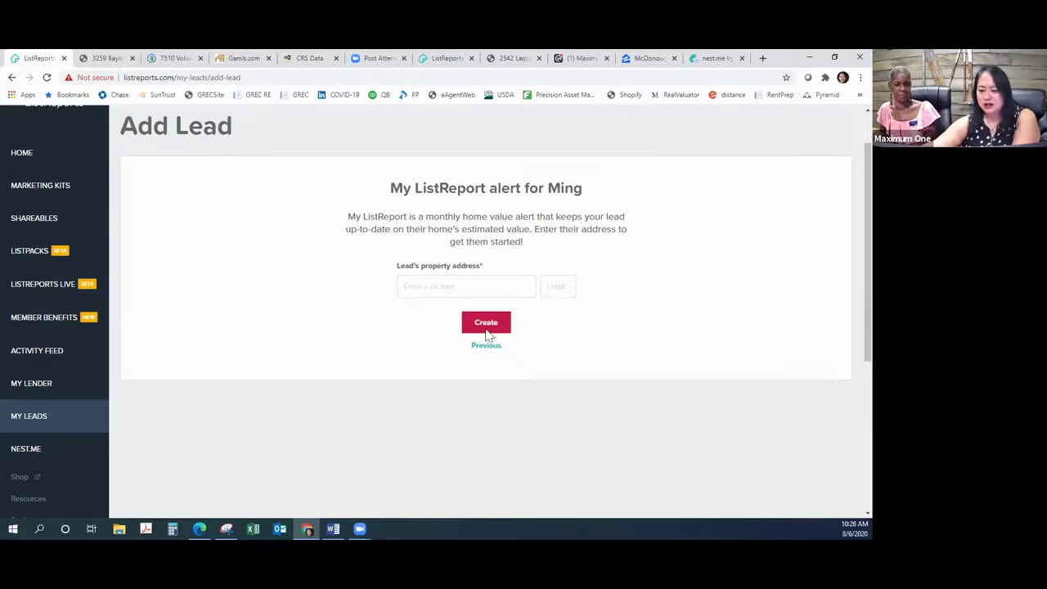
left_click(487, 329)
left_click(485, 327)
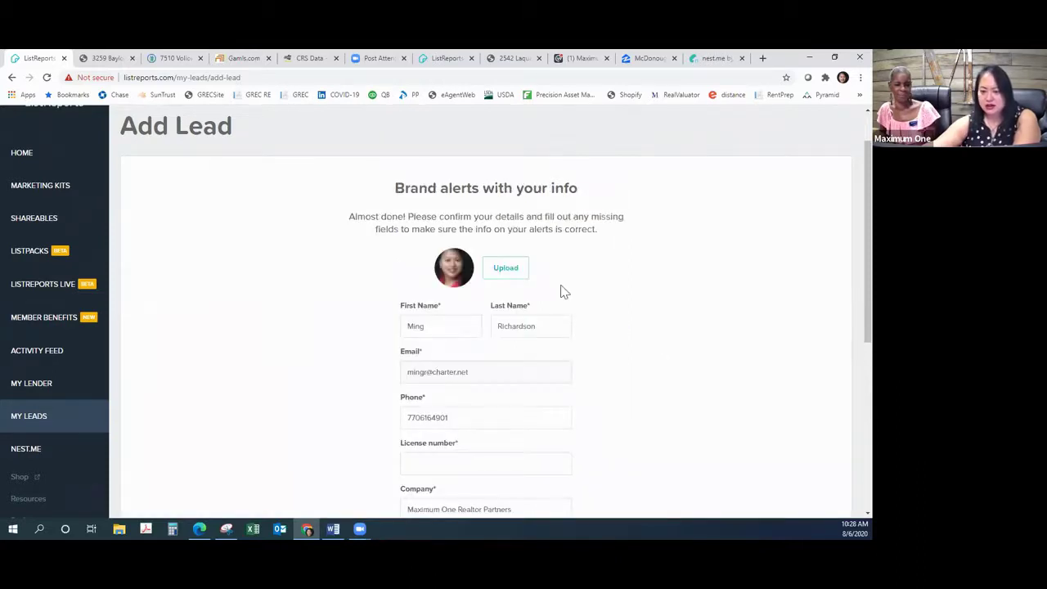
Step: Clear a partial licence number in the Brand alerts form and attempt to confirm
scroll(517, 428, "down", 2)
left_click(493, 299)
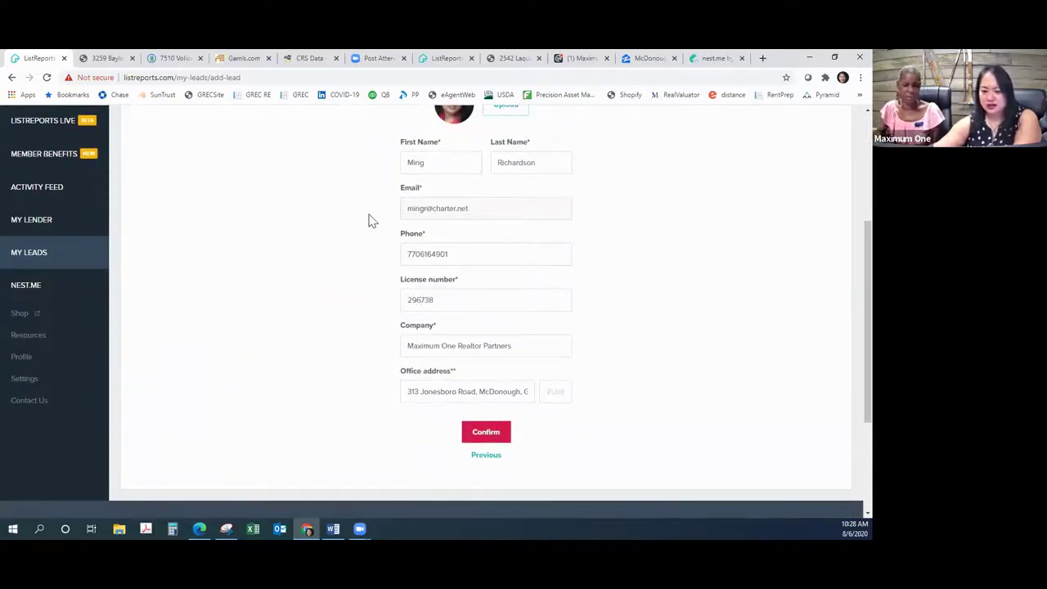
key("ctrl+a")
key("BackSpace")
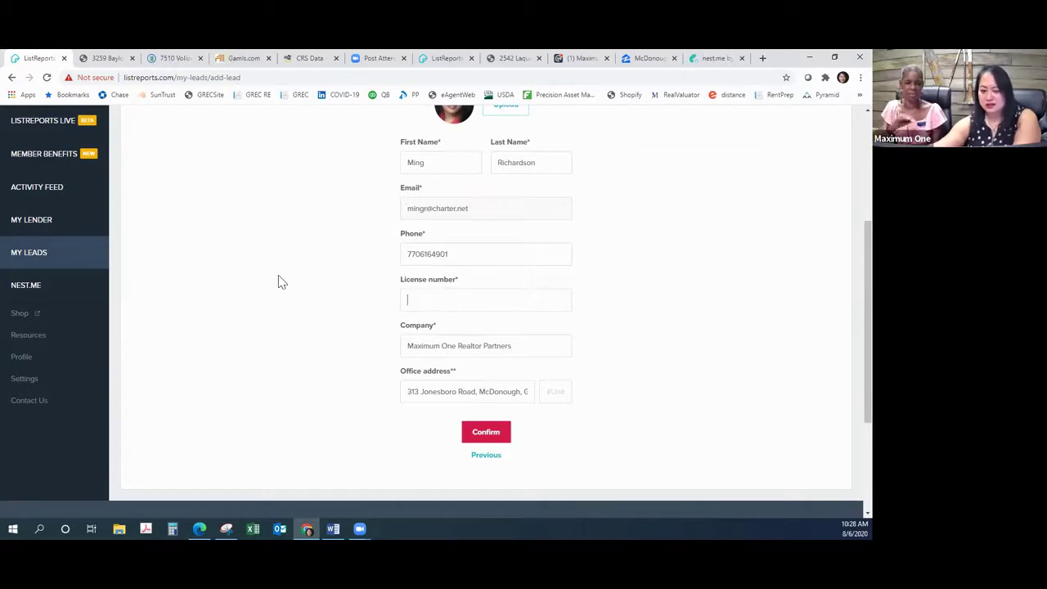
left_click(492, 438)
Step: Enter the agent's full licence number, confirm the branding to create the lead, and dismiss the success message
left_click(480, 301)
type("29")
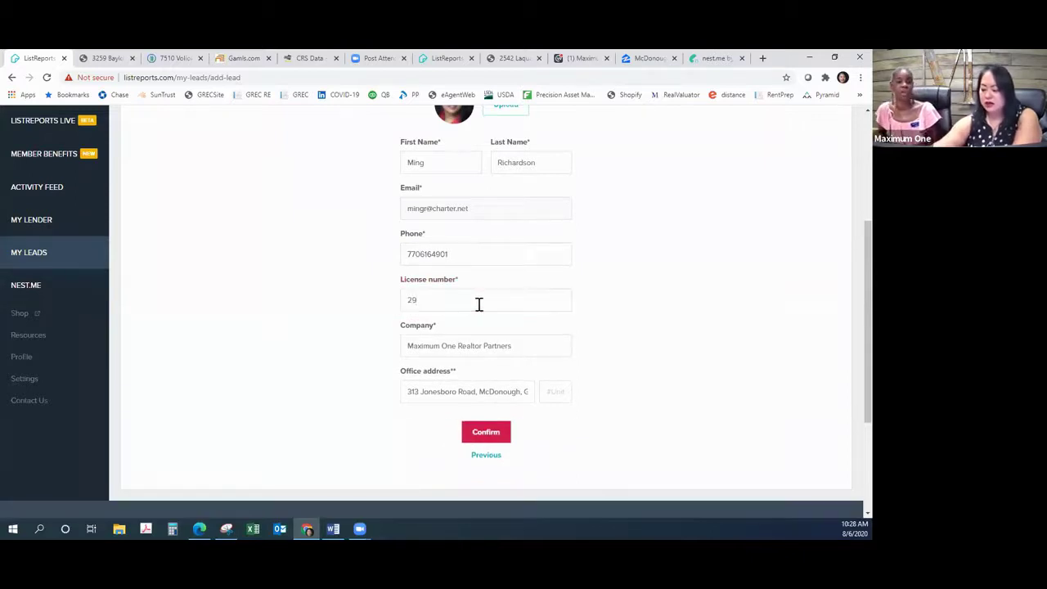
type("6738")
left_click_drag(462, 301, 327, 251)
type("296738")
left_click(471, 434)
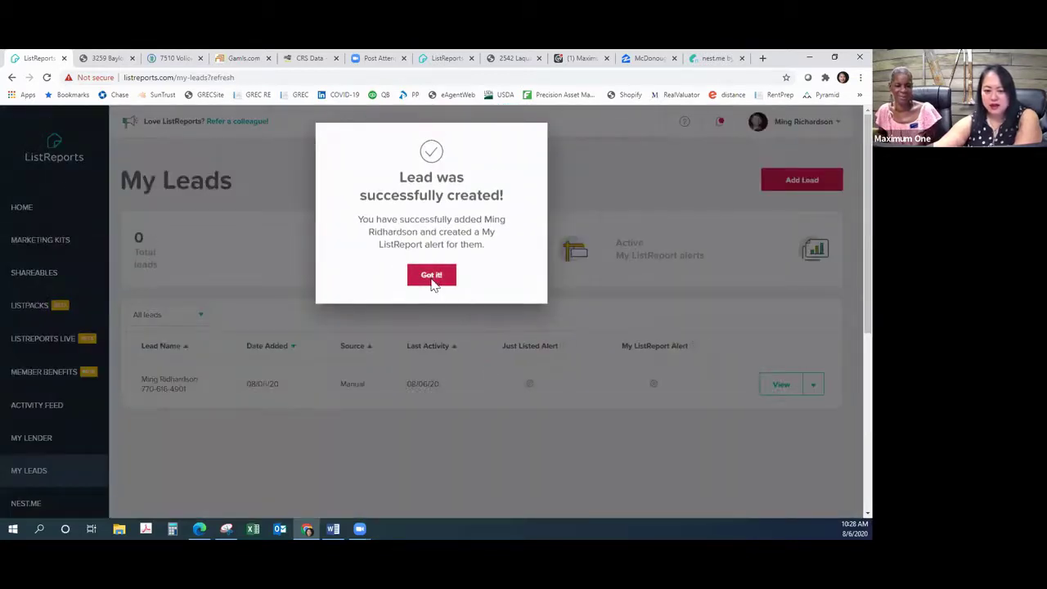
left_click(433, 280)
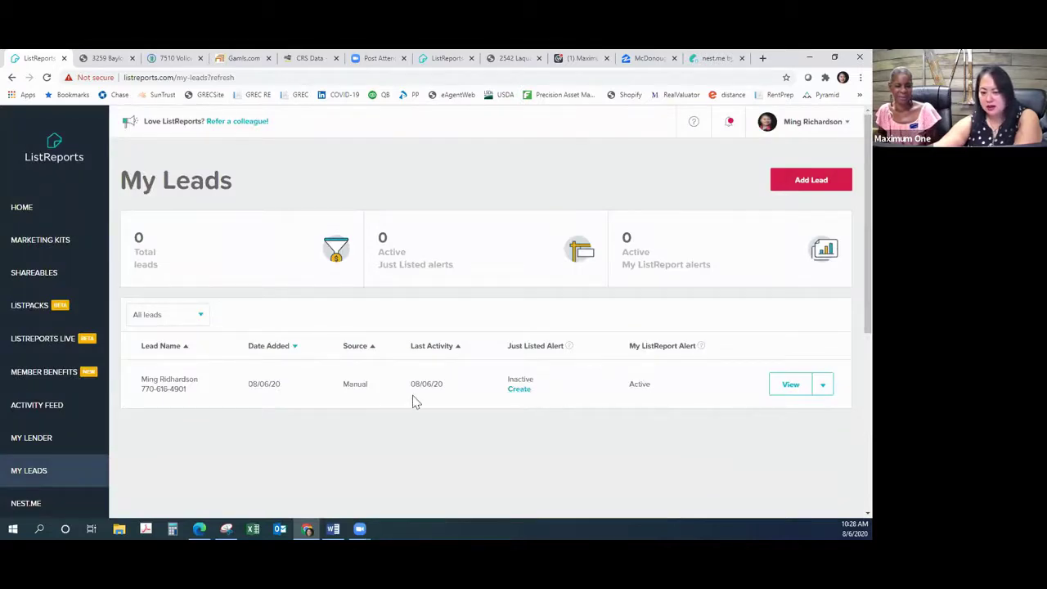
left_click(716, 58)
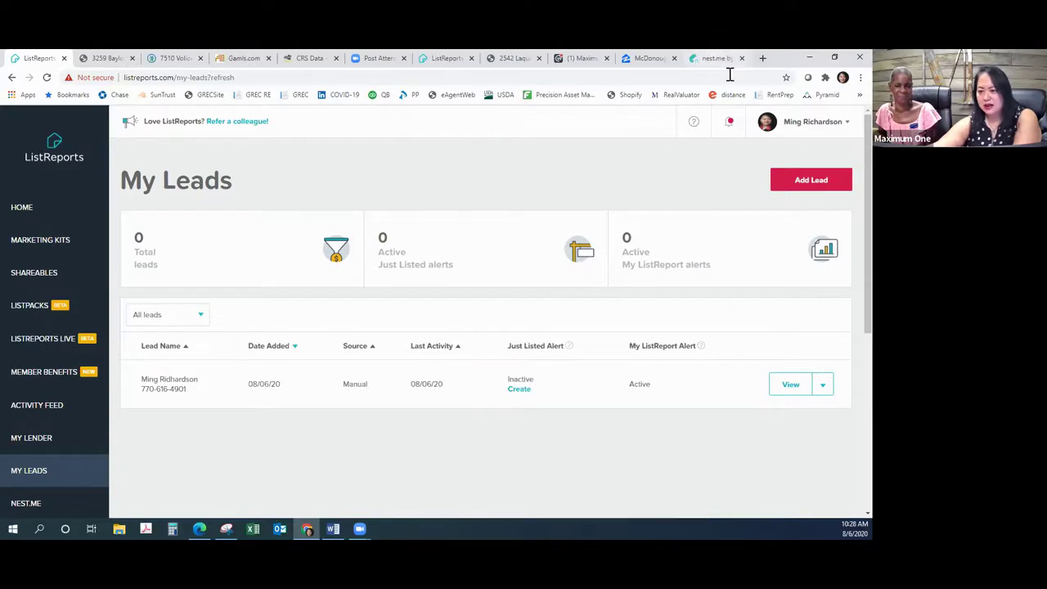
Step: Try signing in to nest.me with the lead's mobile number and dismiss the user-not-found error
left_click(805, 135)
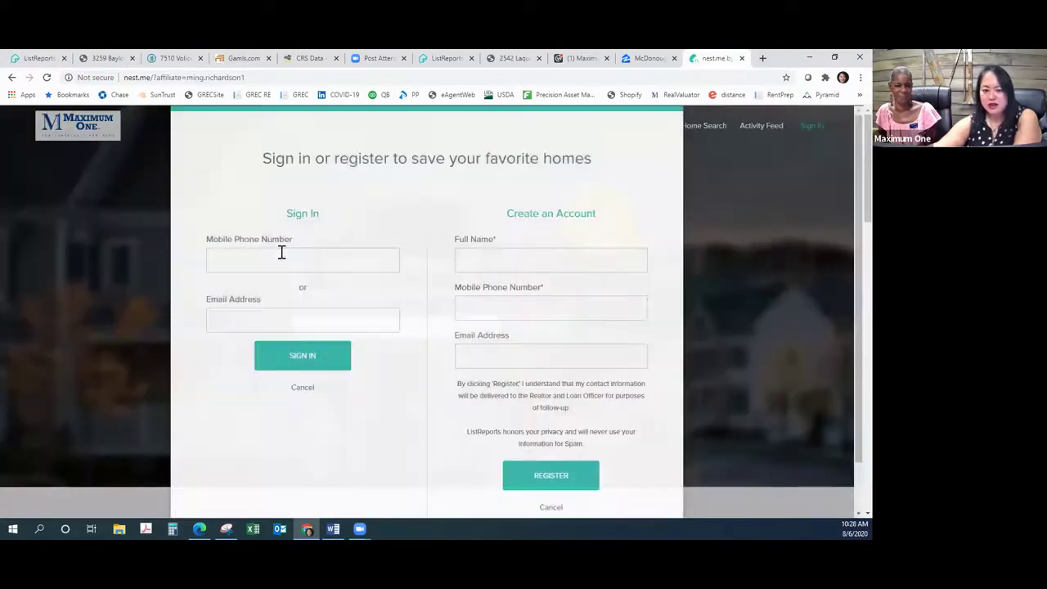
left_click(283, 250)
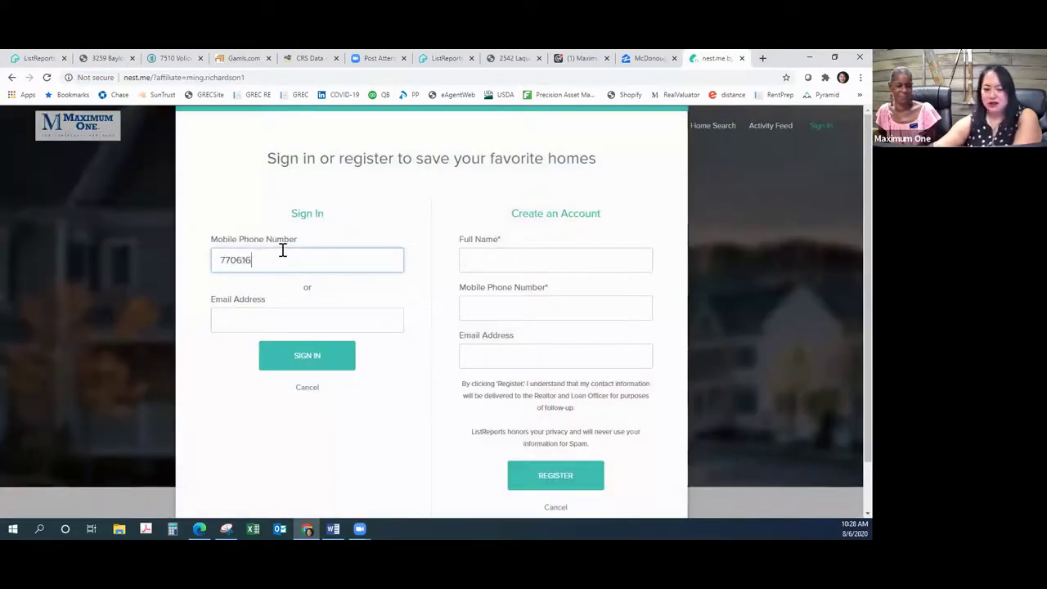
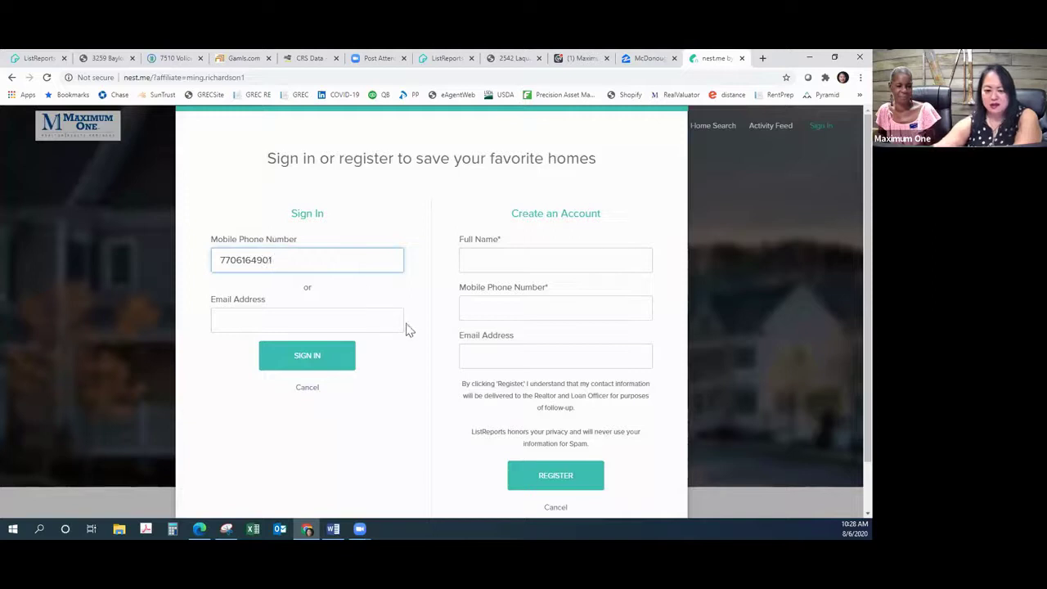
left_click(317, 365)
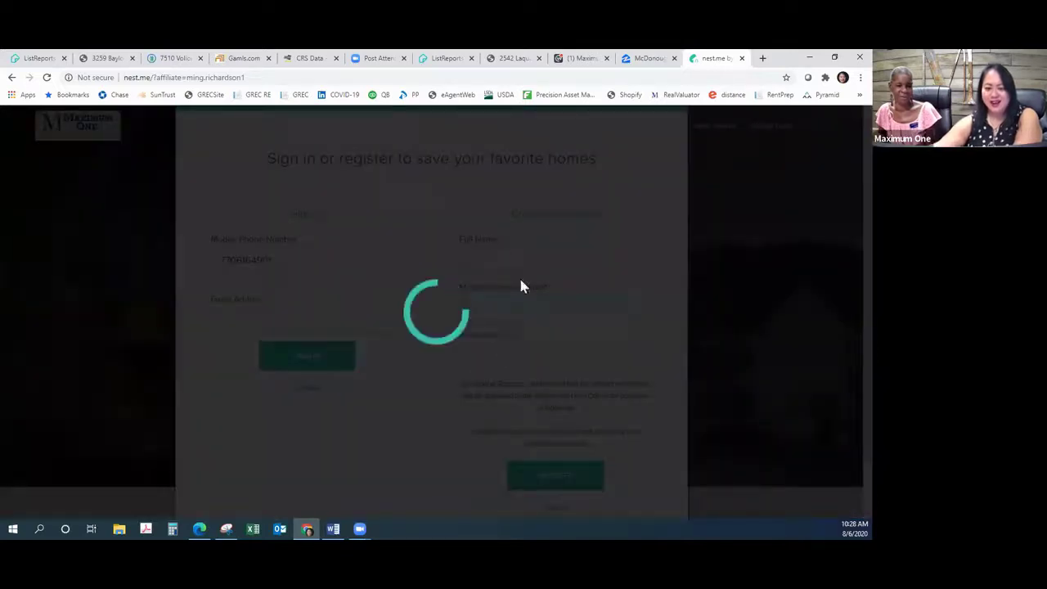
left_click(480, 343)
Step: Register a new nest.me account with the person's full name, mobile number and e-mail address
left_click(547, 266)
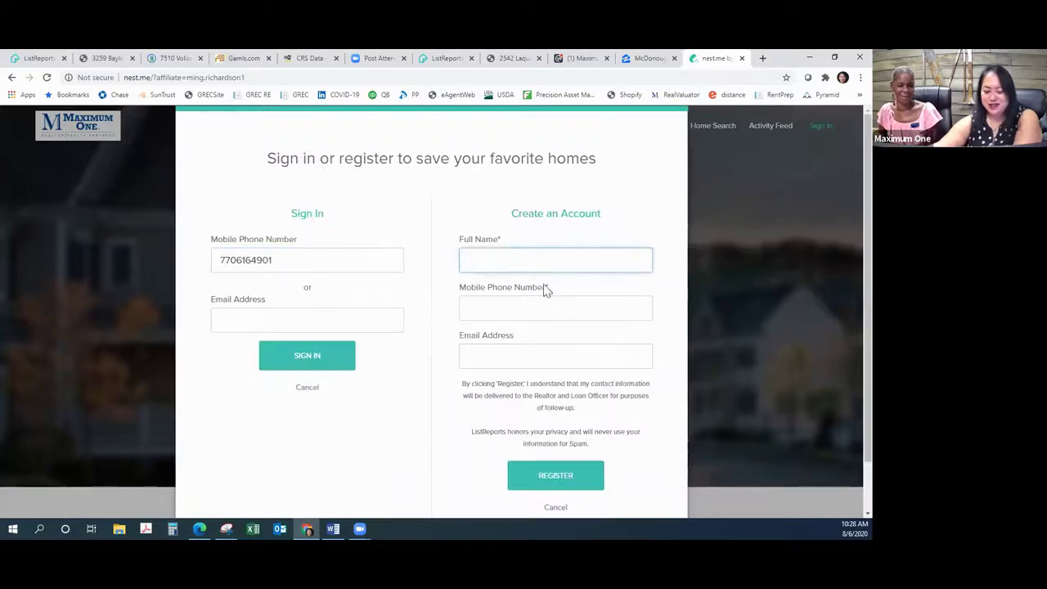
key("Tab")
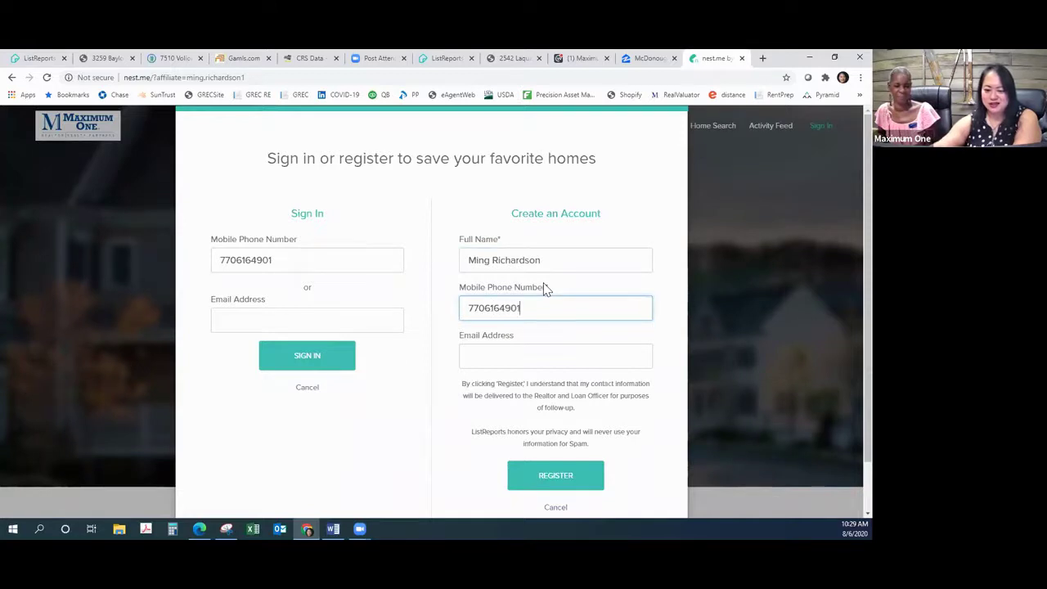
key("Tab")
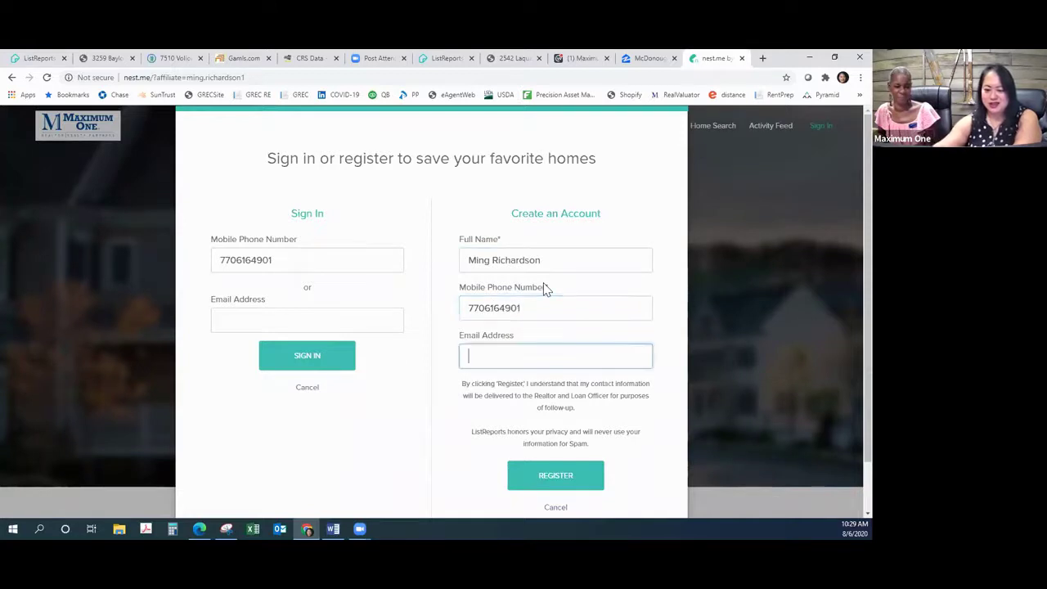
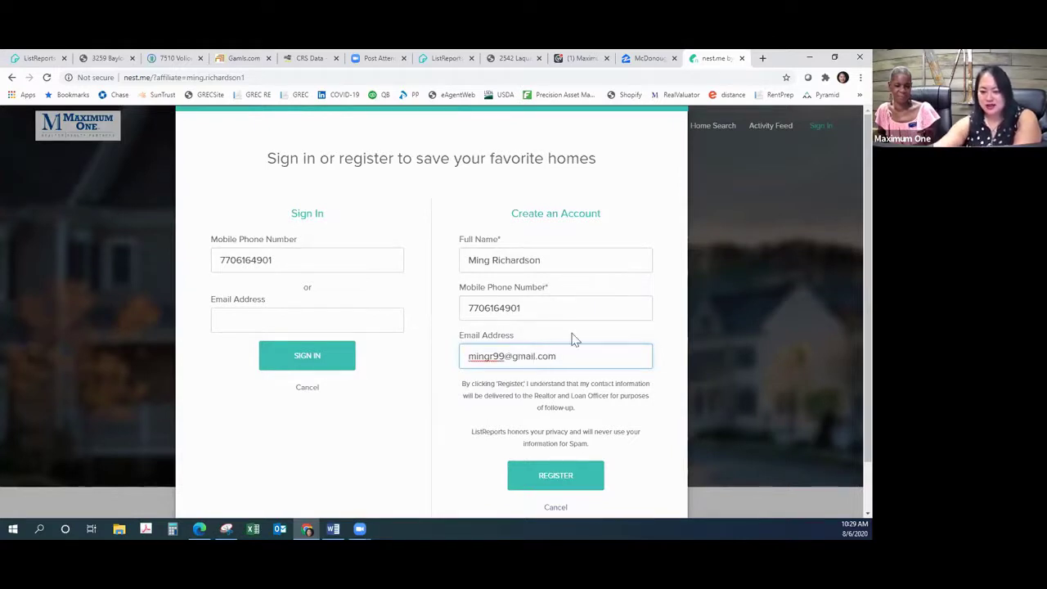
left_click(550, 487)
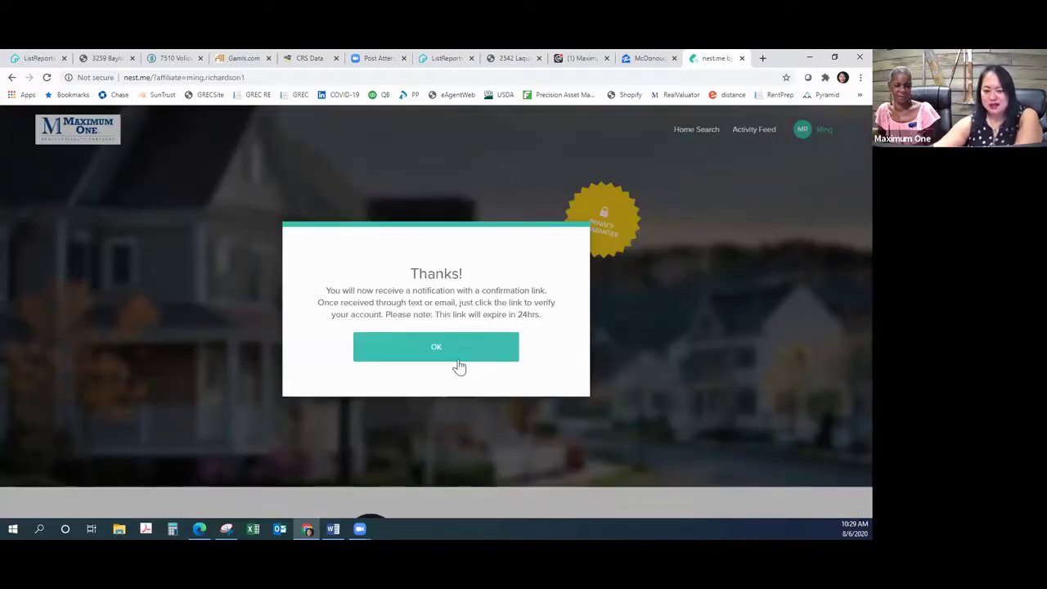
Step: Search nest.me homes in 30252 with the budget lowered to $340K
left_click(464, 350)
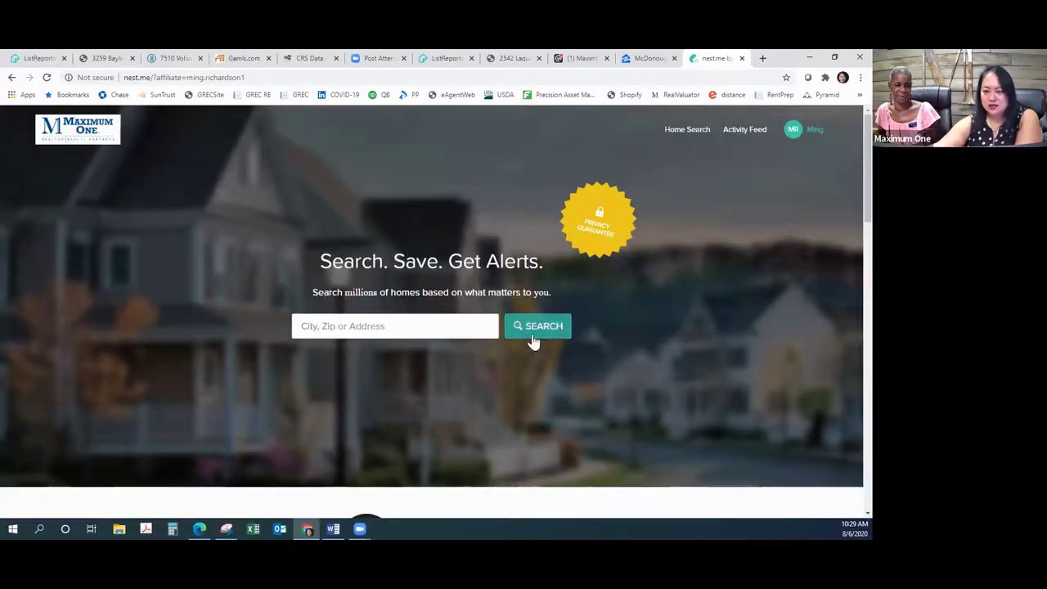
left_click(393, 326)
type("30252")
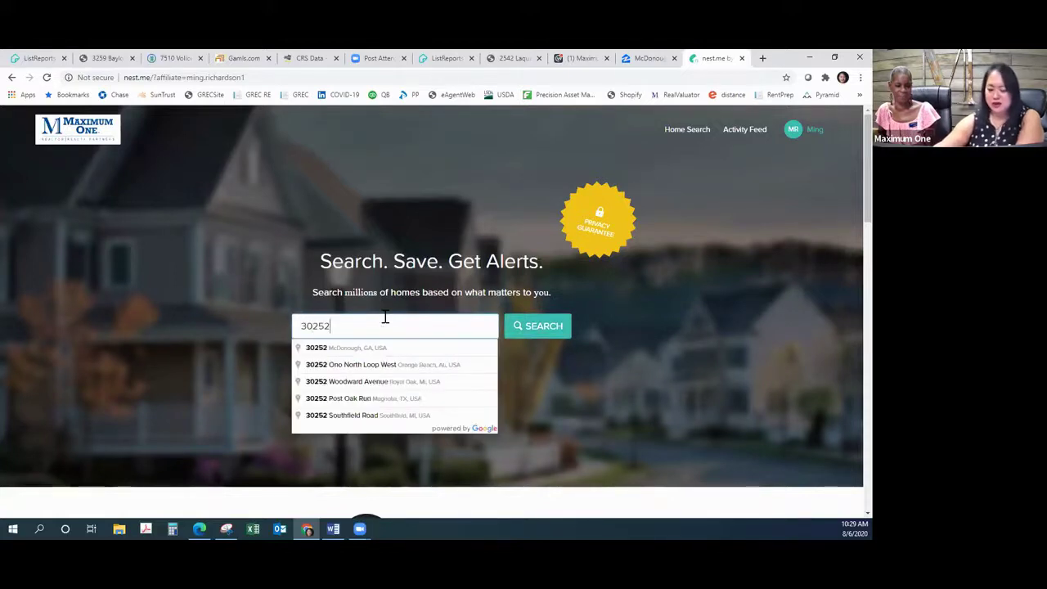
key("Return")
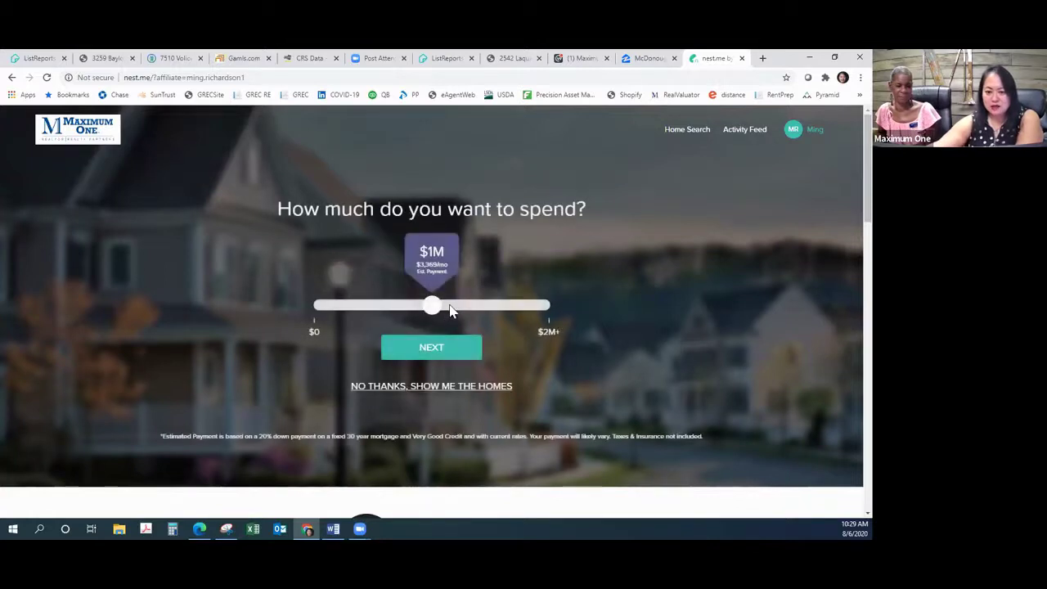
left_click_drag(430, 310, 355, 322)
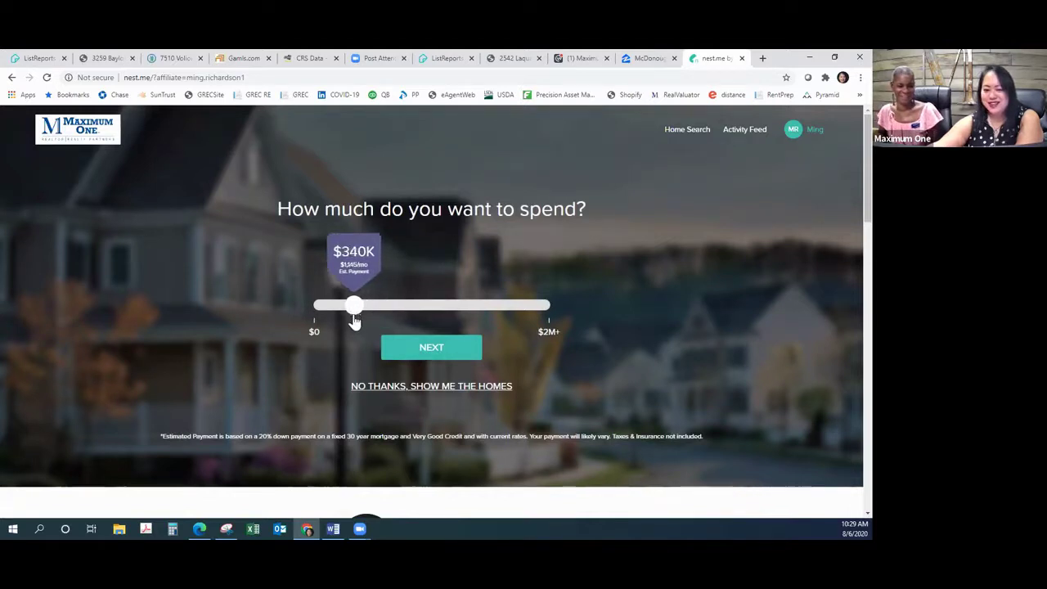
left_click(436, 353)
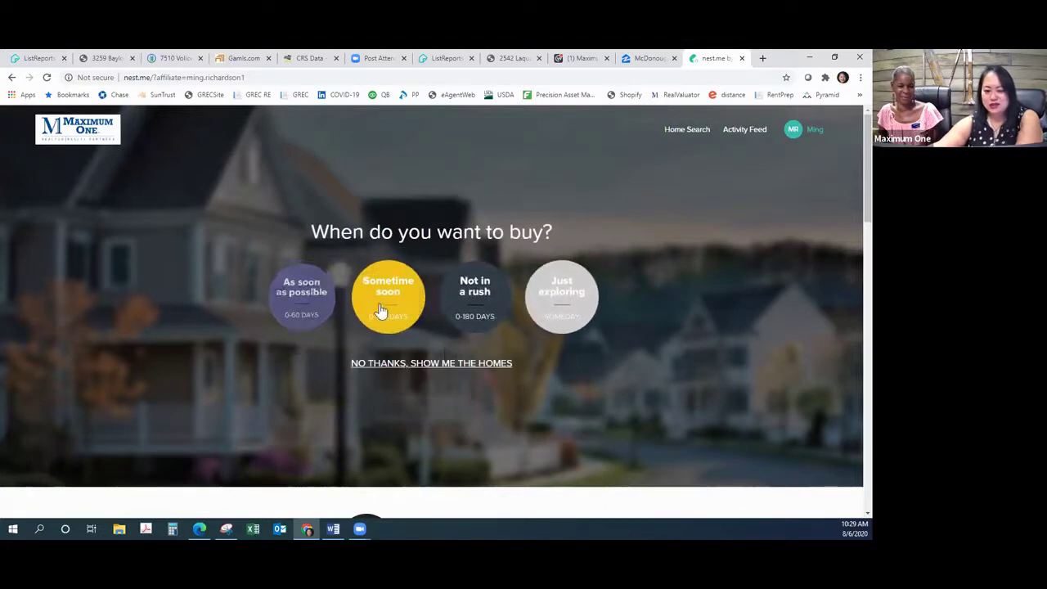
Step: Answer the quiz with buying sometime soon, school importance, home type, 3 bedrooms, and home age, then show matching homes
left_click(296, 298)
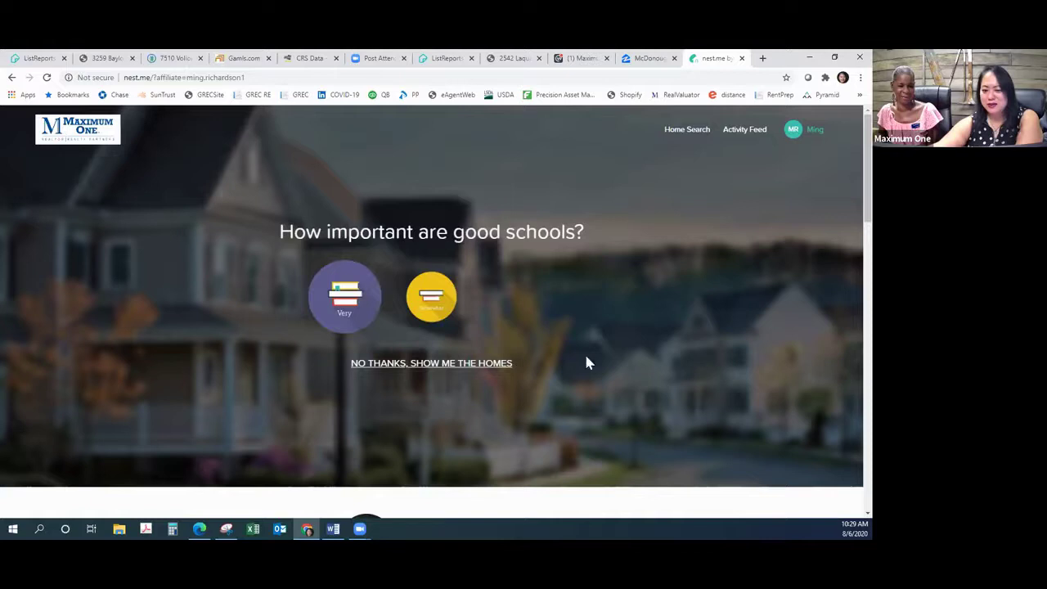
left_click(430, 315)
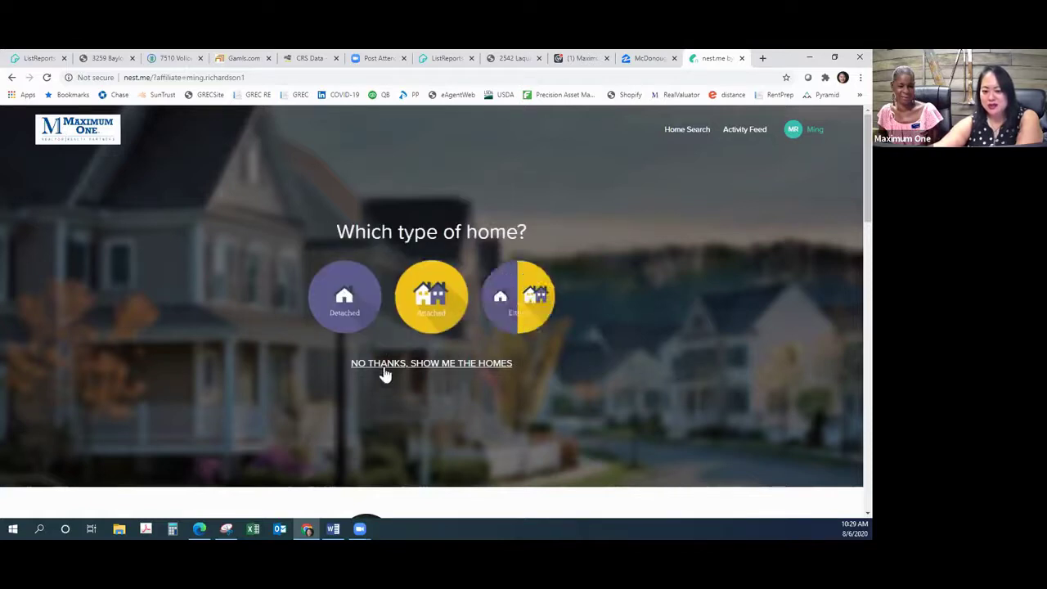
left_click(332, 316)
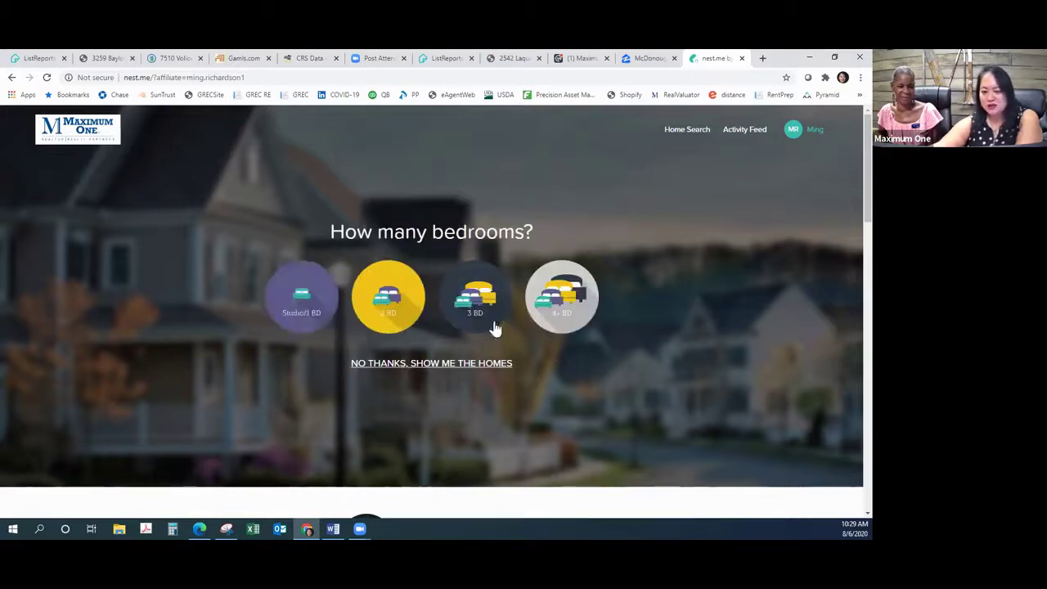
left_click(464, 311)
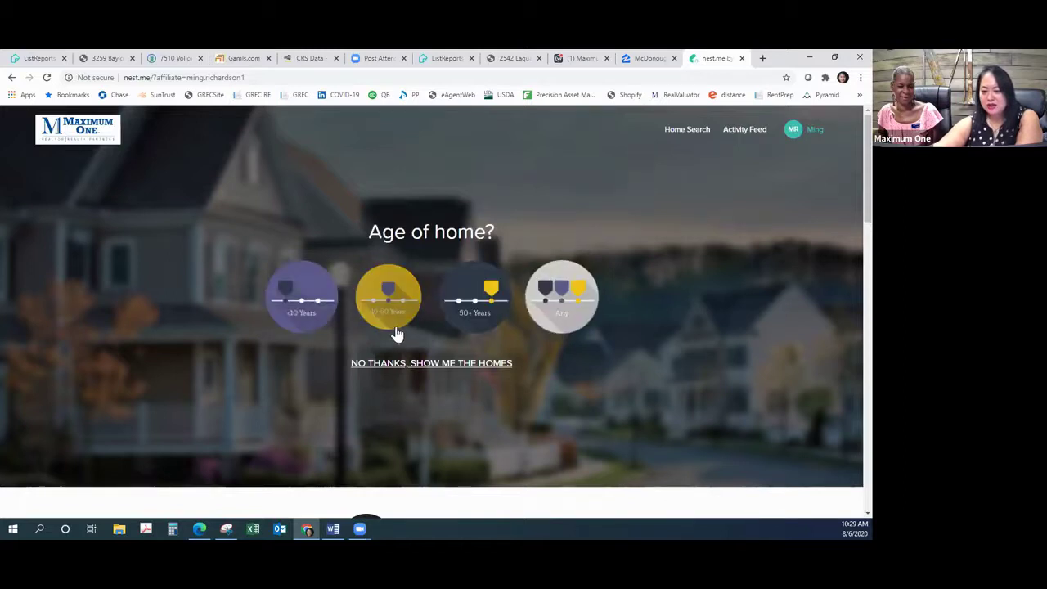
left_click(311, 314)
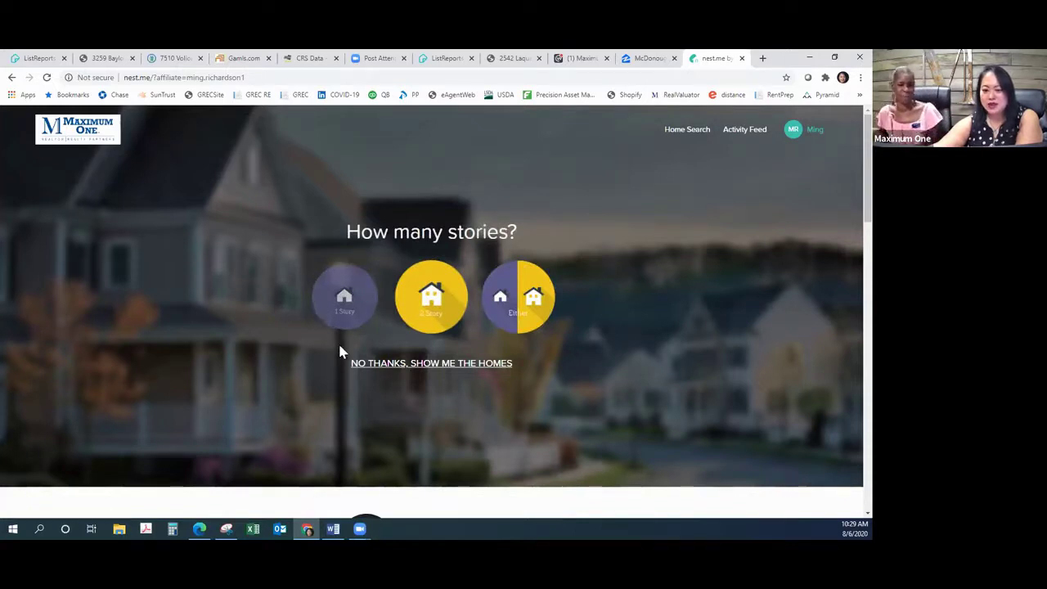
left_click(472, 366)
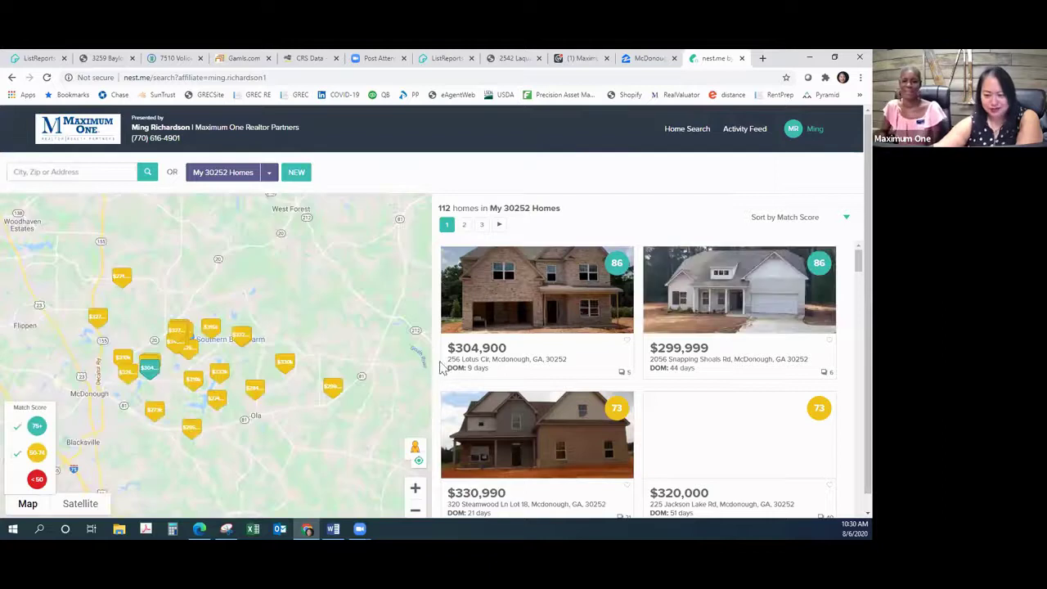
scroll(639, 458, "down", 2)
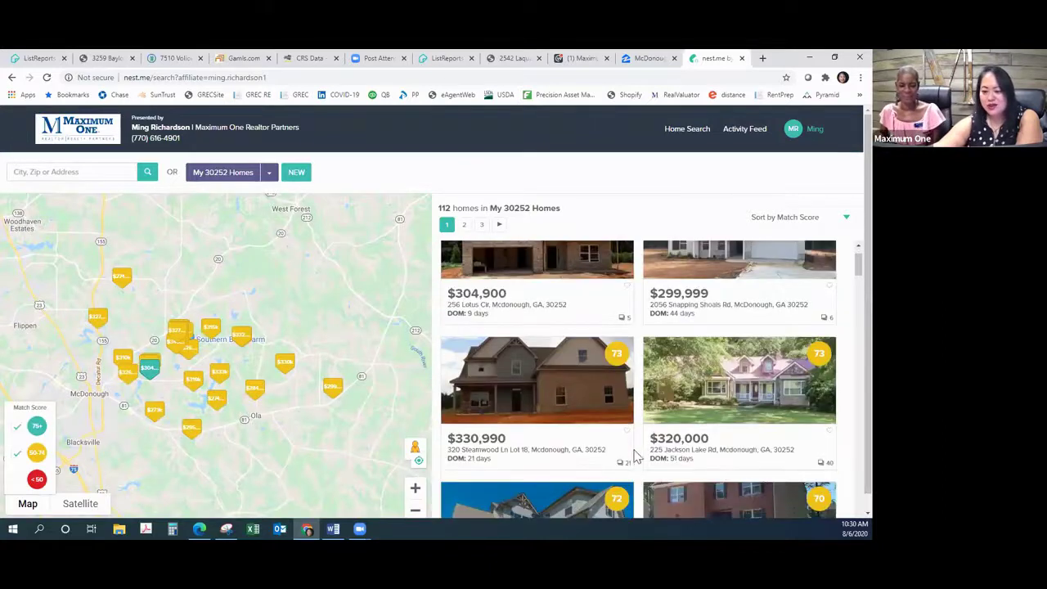
scroll(636, 461, "down", 2)
scroll(626, 460, "down", 3)
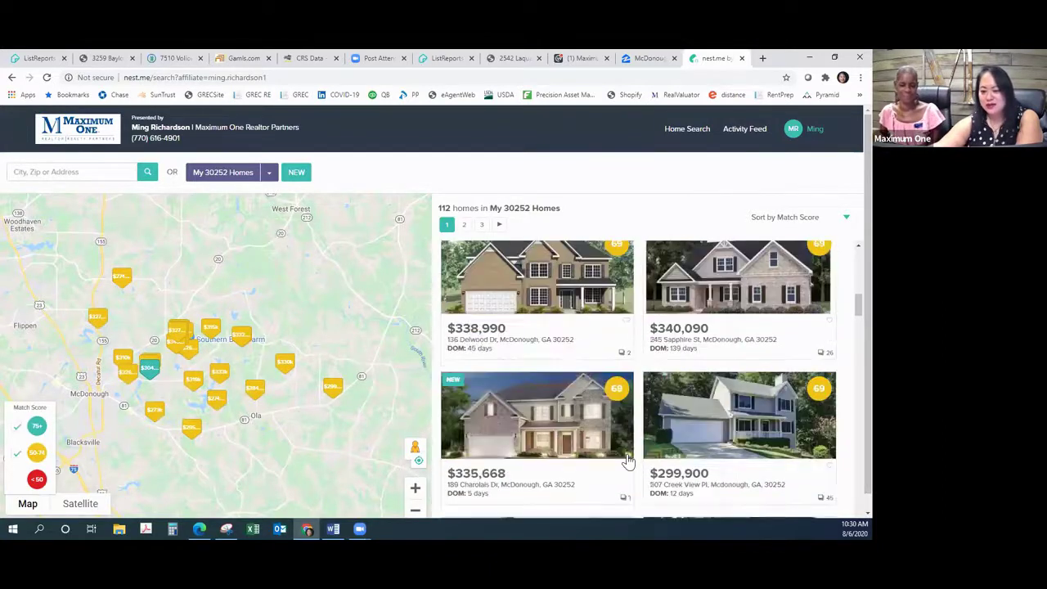
scroll(624, 461, "down", 2)
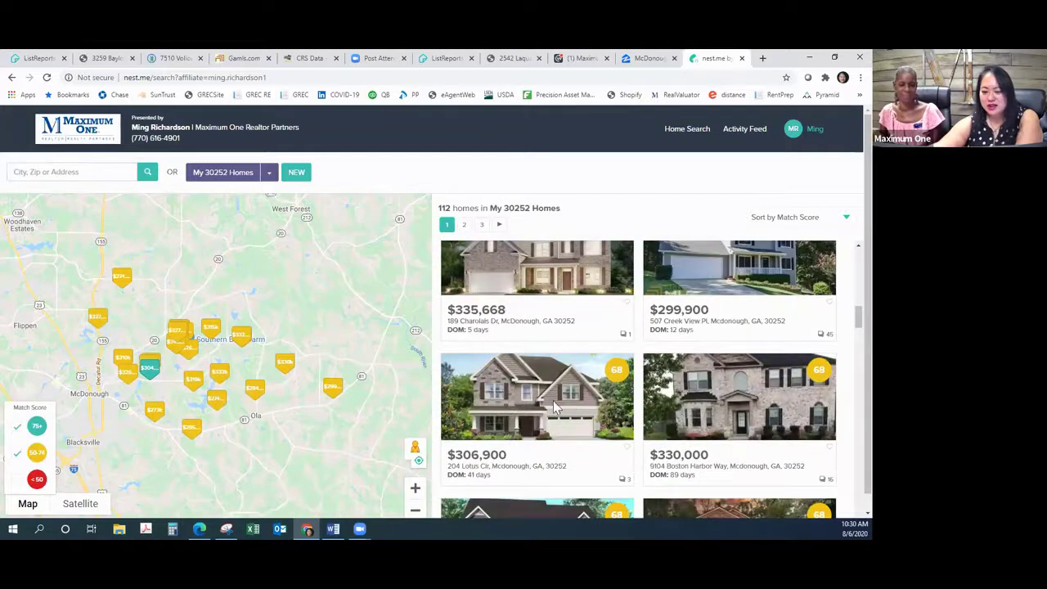
left_click(552, 407)
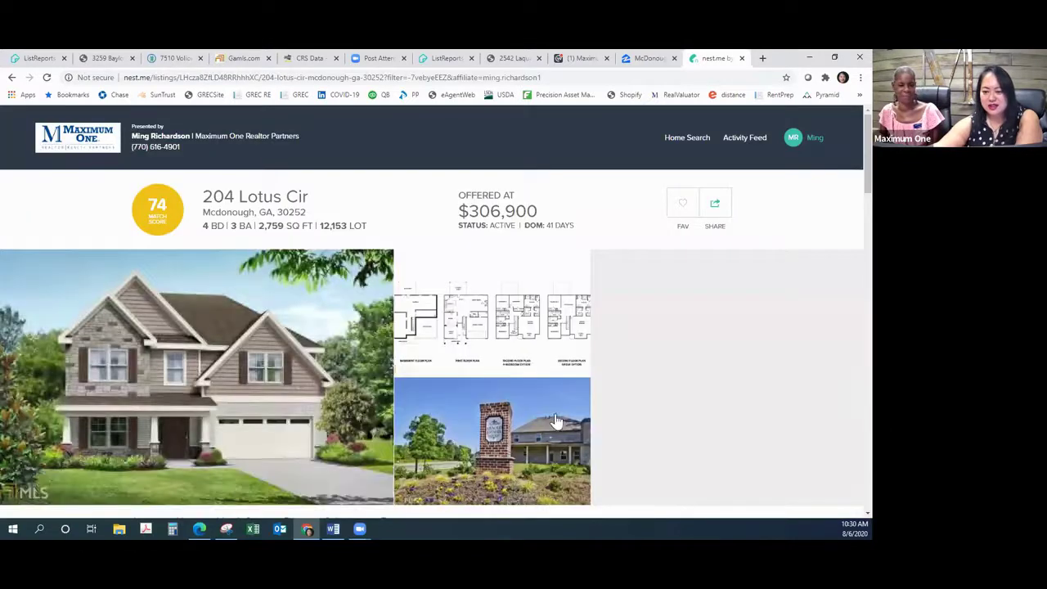
left_click(682, 203)
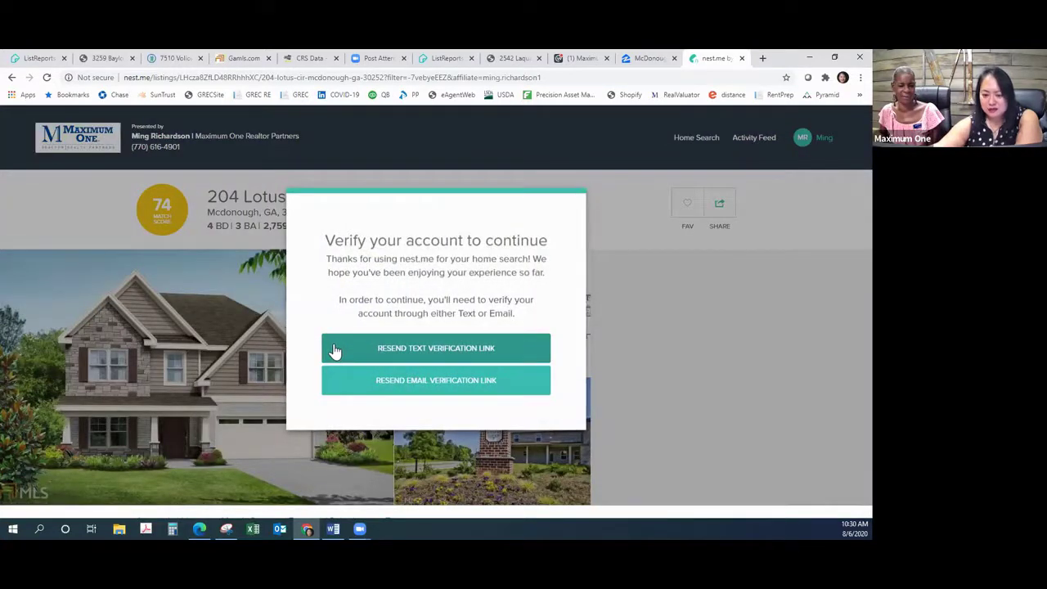
left_click(409, 352)
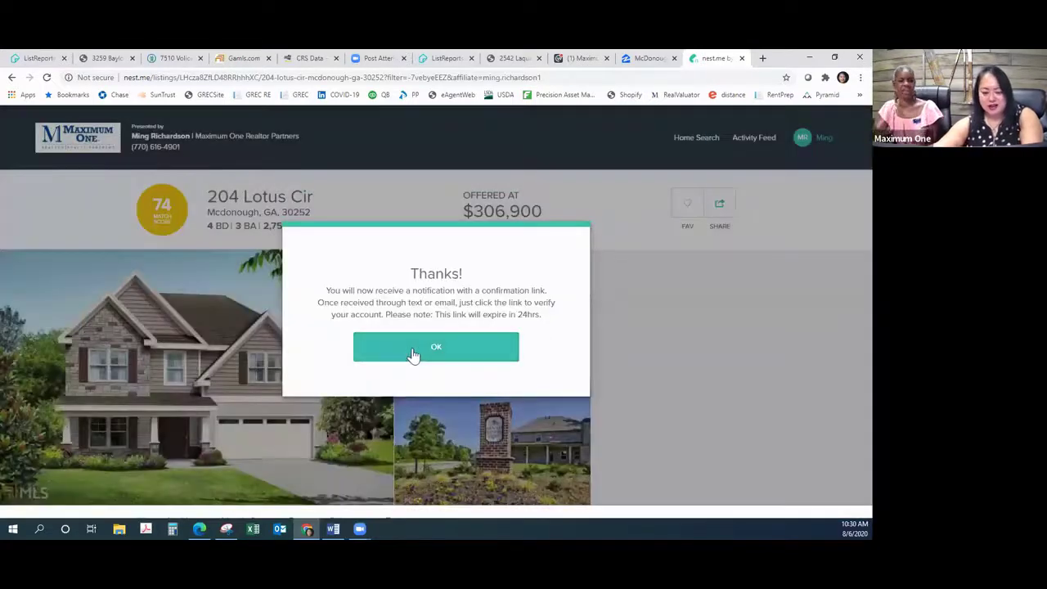
left_click(412, 354)
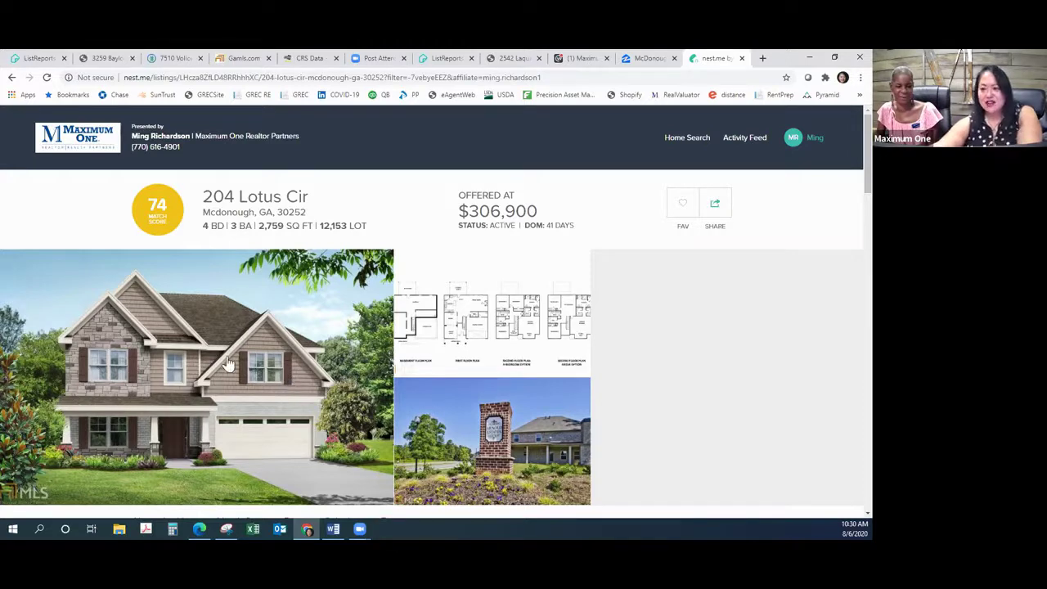
Step: Reload My Leads in ListReports and review the new nest.me Registration lead's details
left_click(33, 55)
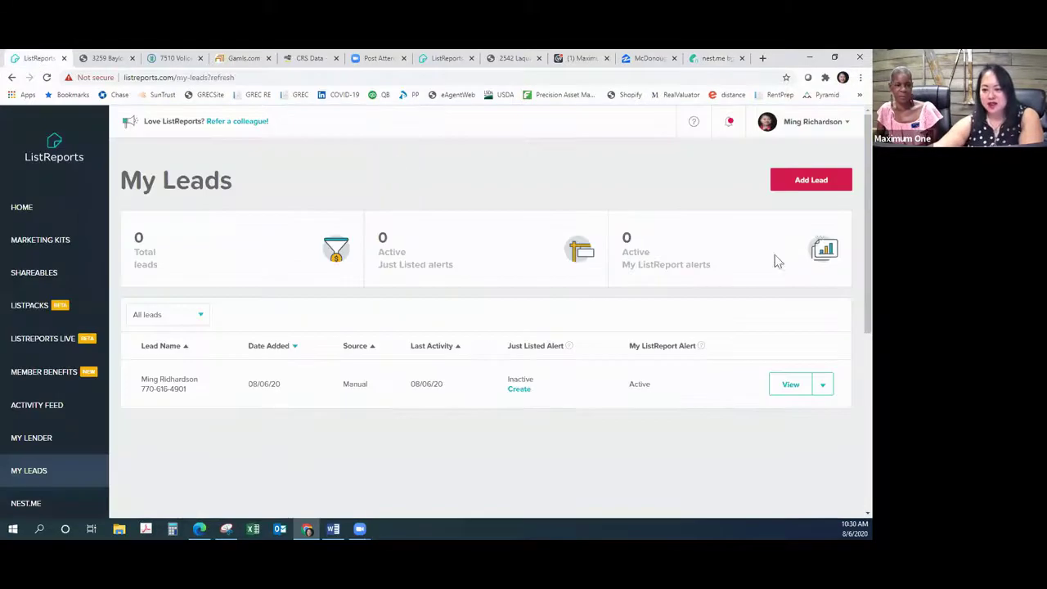
left_click(48, 76)
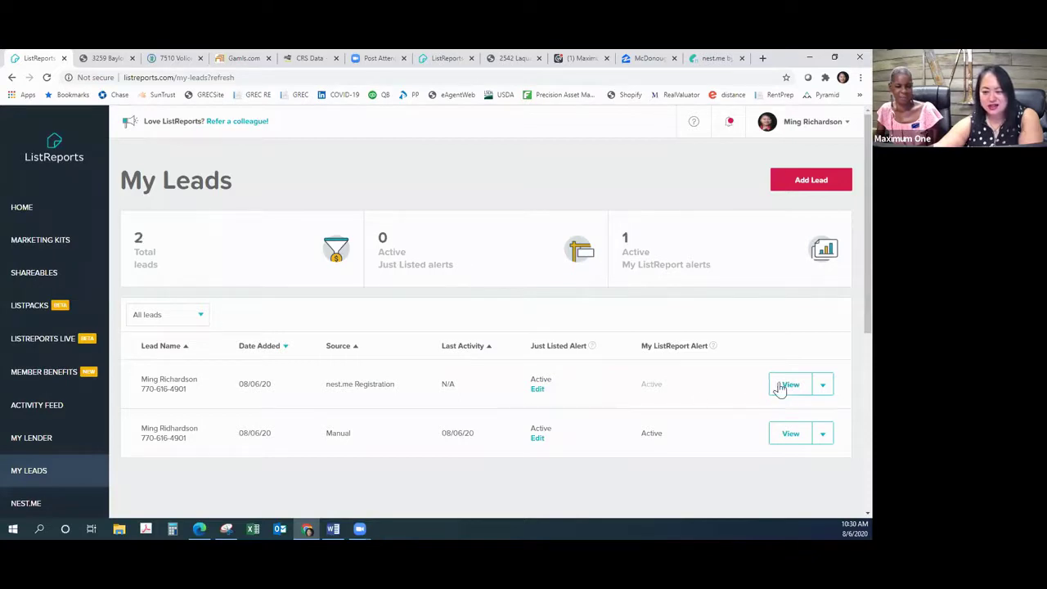
left_click(743, 393)
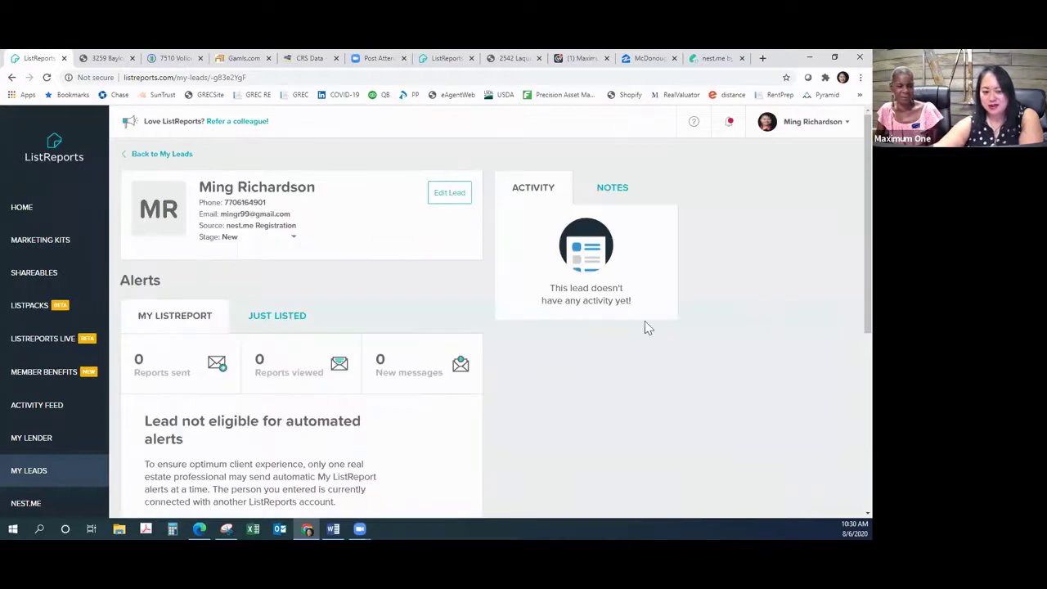
scroll(583, 372, "down", 2)
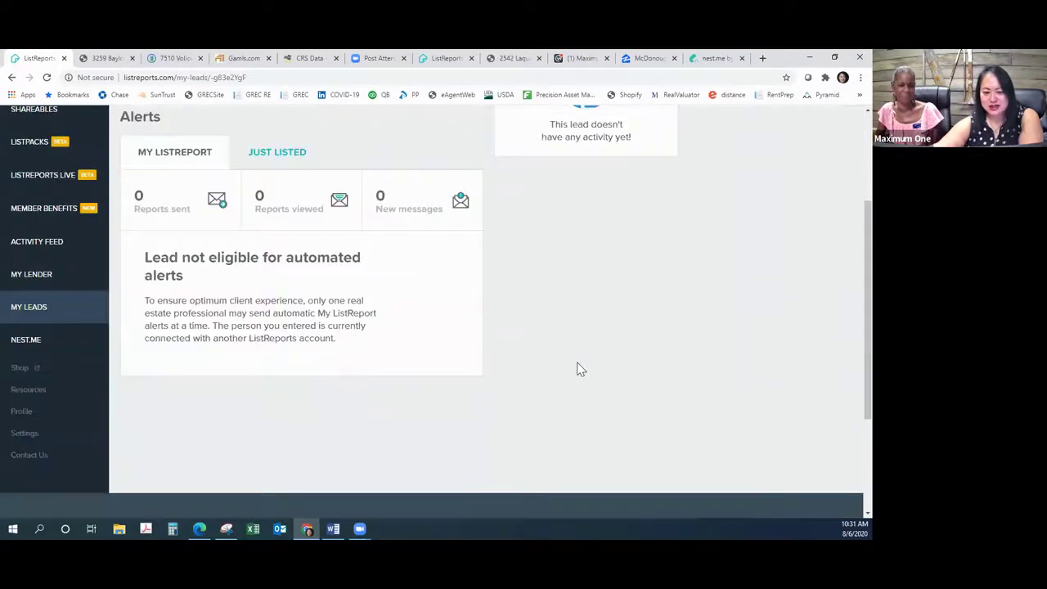
scroll(578, 368, "up", 2)
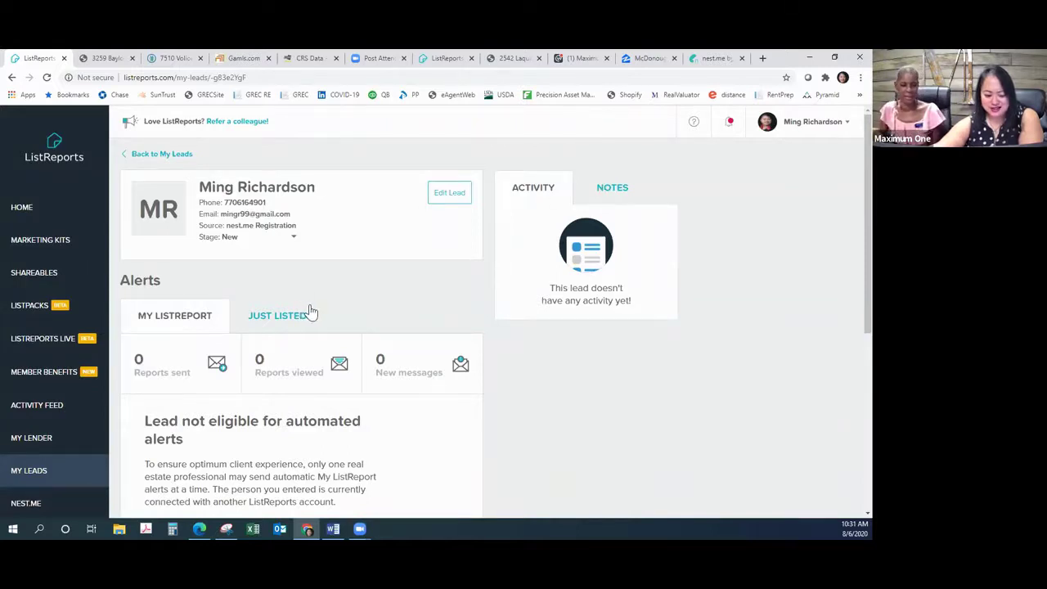
left_click(708, 59)
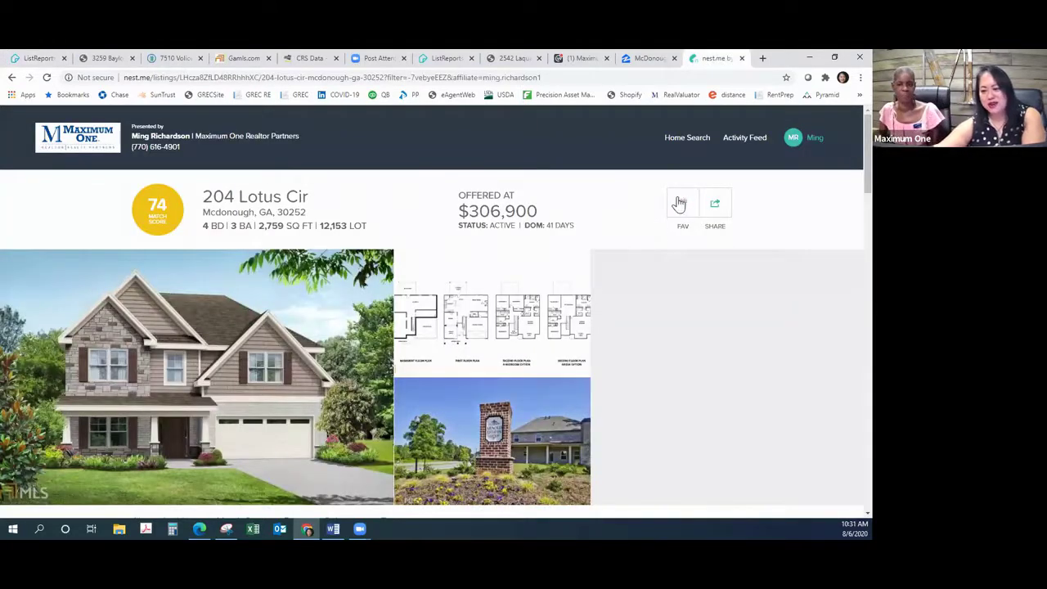
left_click(683, 203)
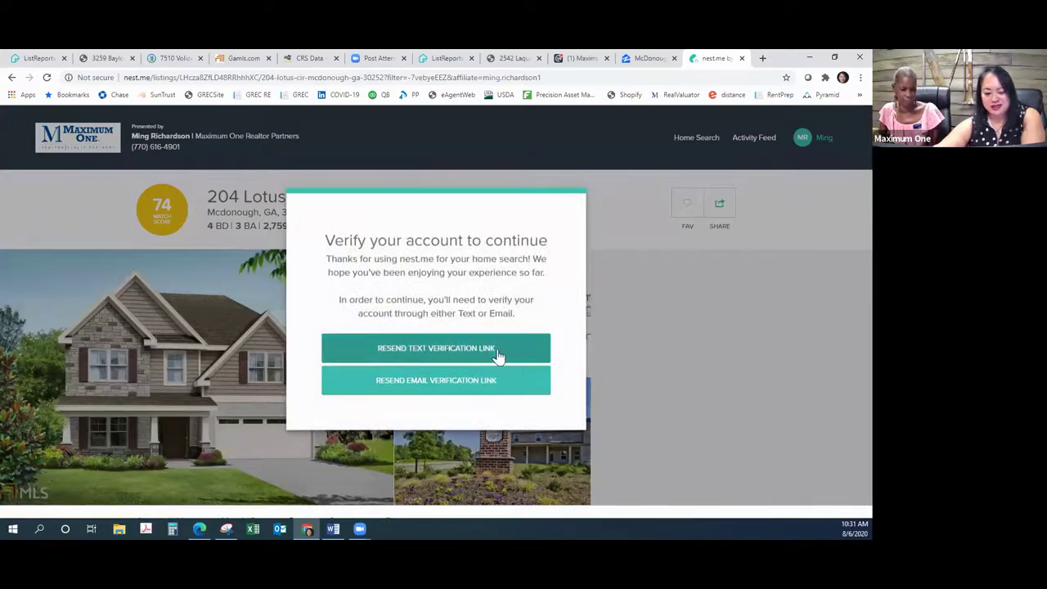
left_click(500, 356)
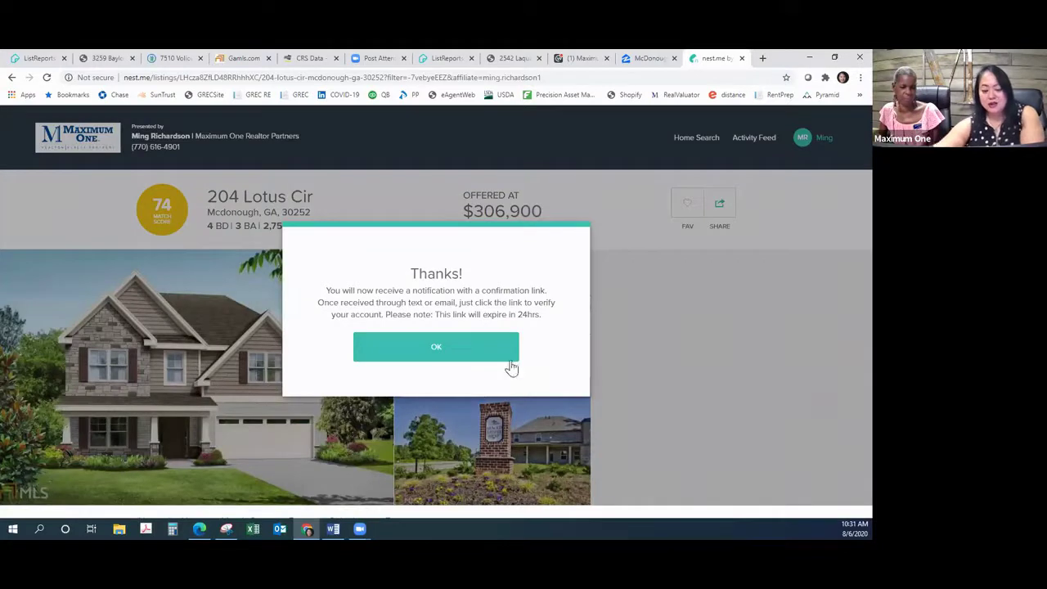
left_click(482, 357)
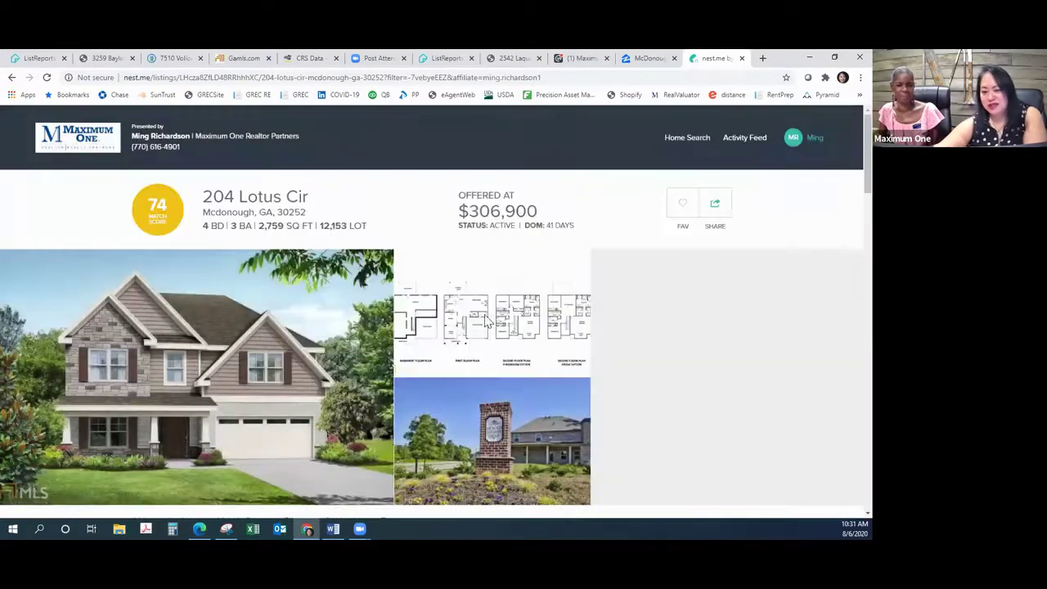
left_click(11, 78)
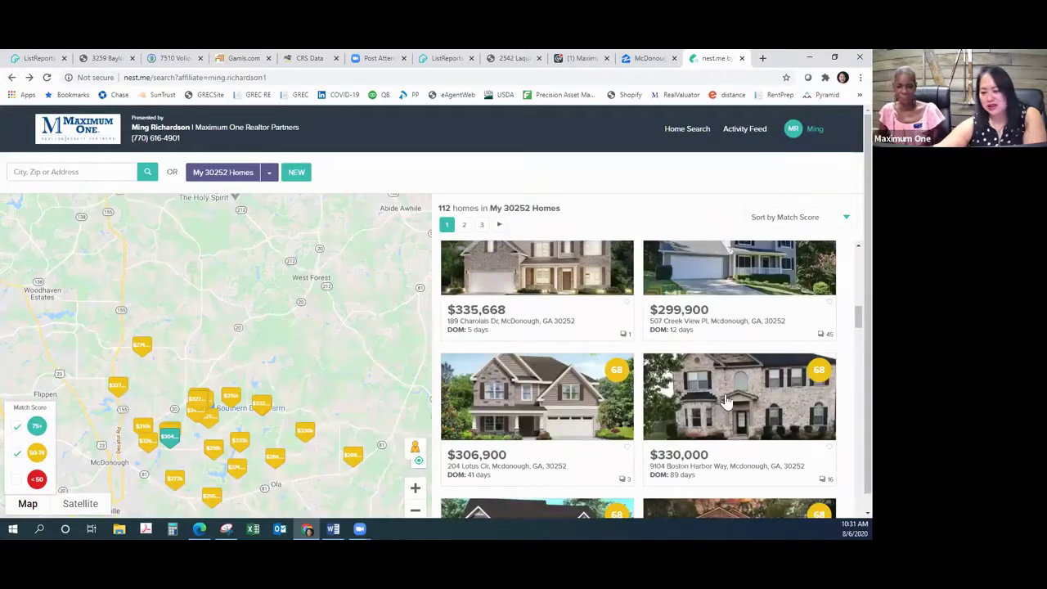
scroll(523, 458, "down", 2)
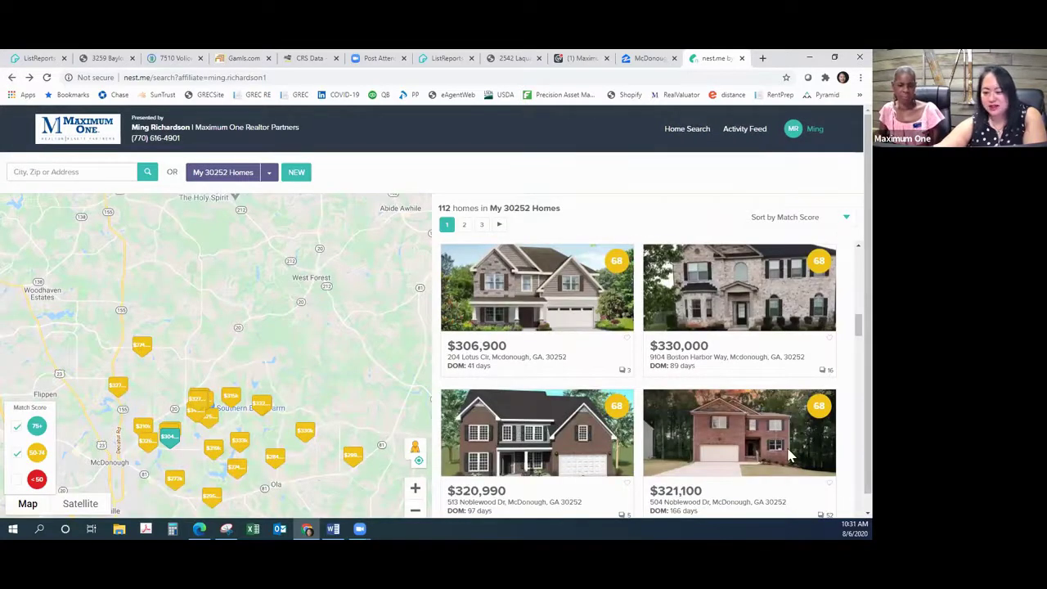
left_click(790, 456)
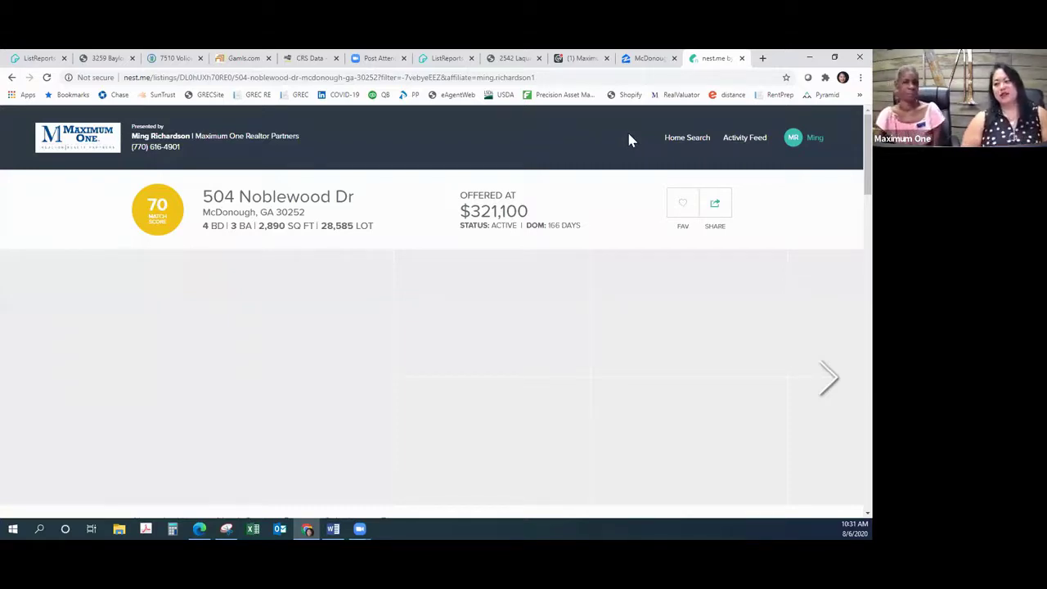
left_click(680, 204)
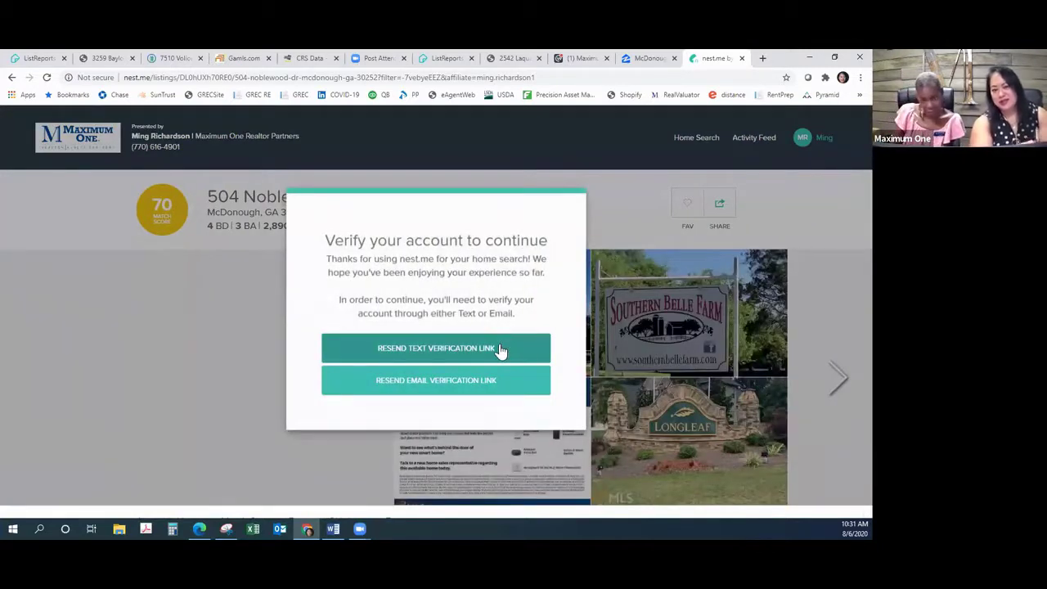
left_click(501, 350)
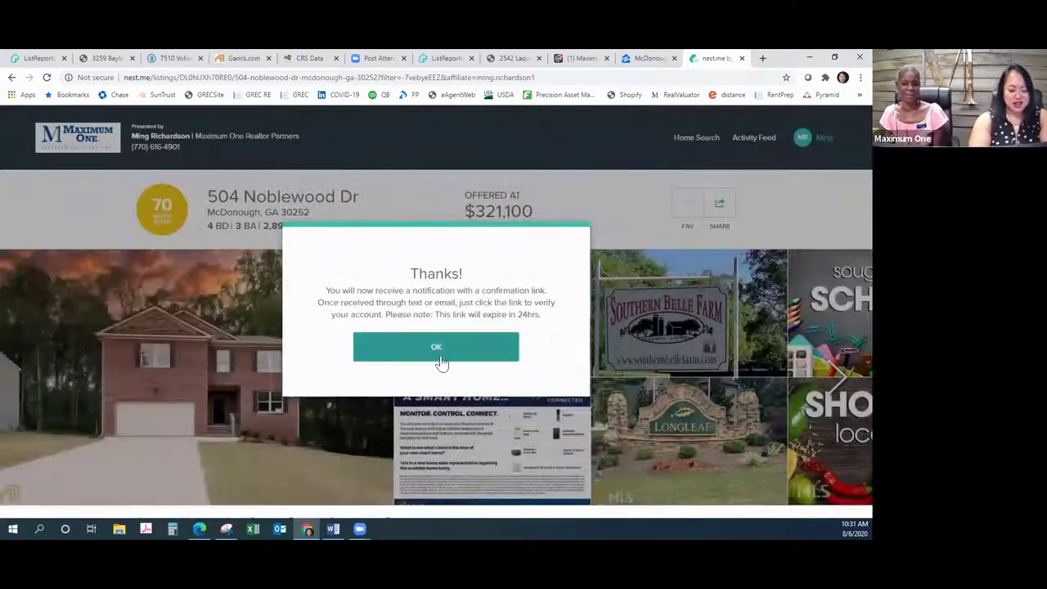
left_click(445, 352)
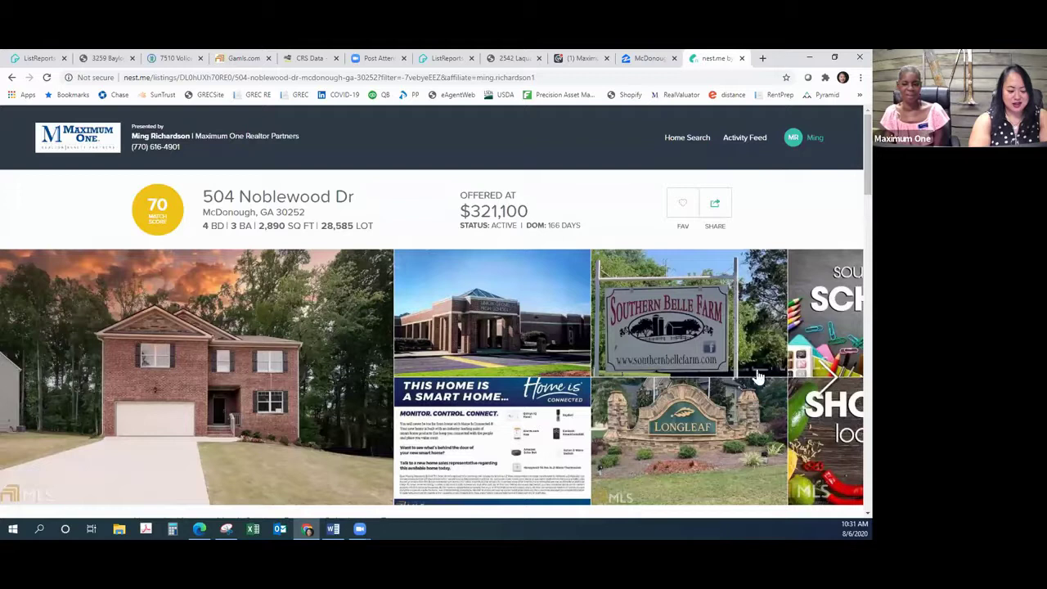
left_click(838, 381)
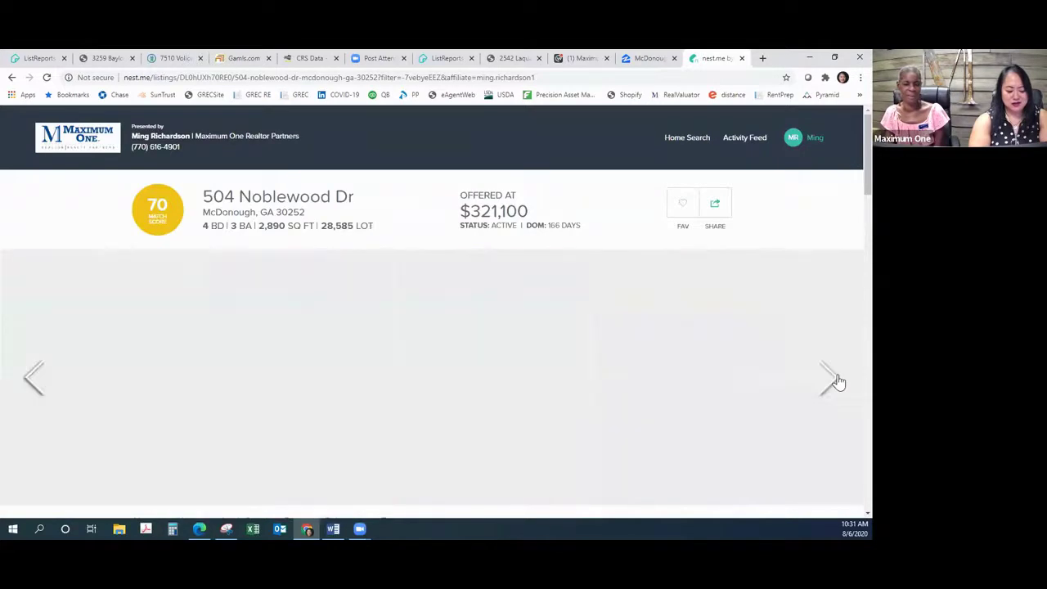
scroll(683, 399, "down", 1)
scroll(683, 399, "down", 3)
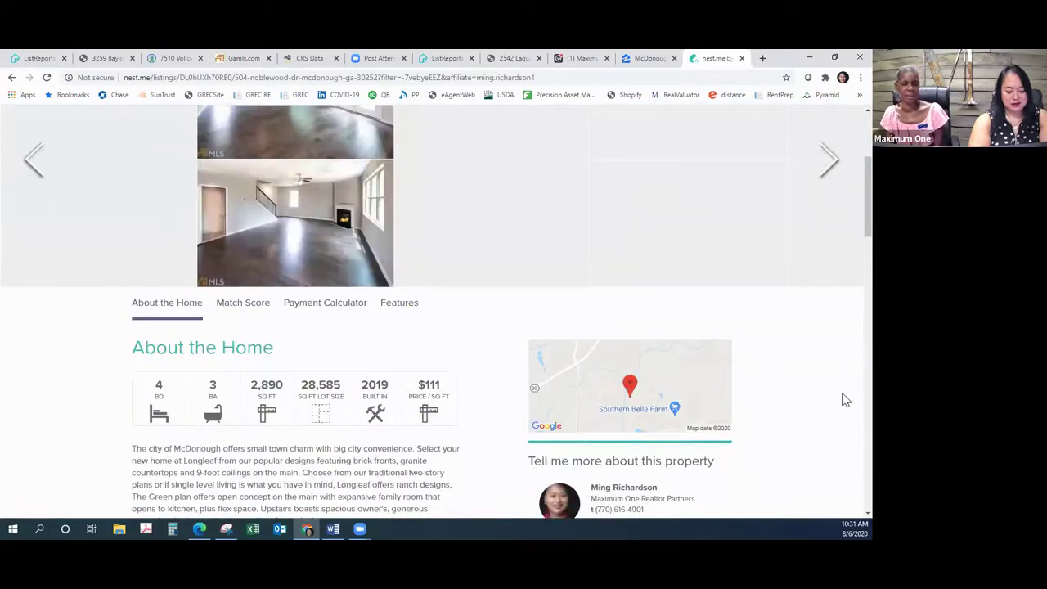
scroll(844, 398, "down", 2)
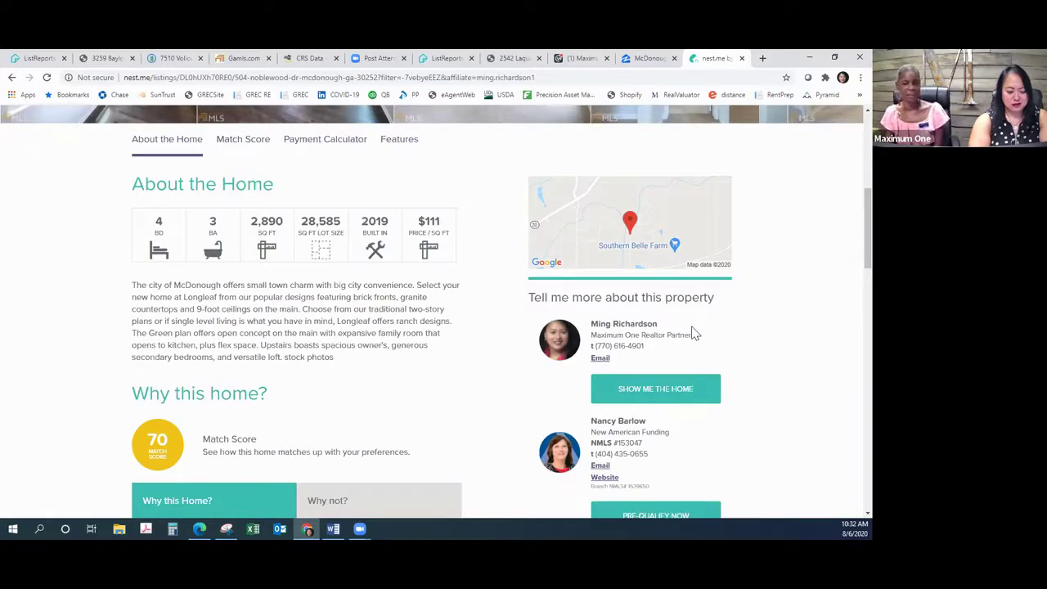
scroll(820, 233, "down", 2)
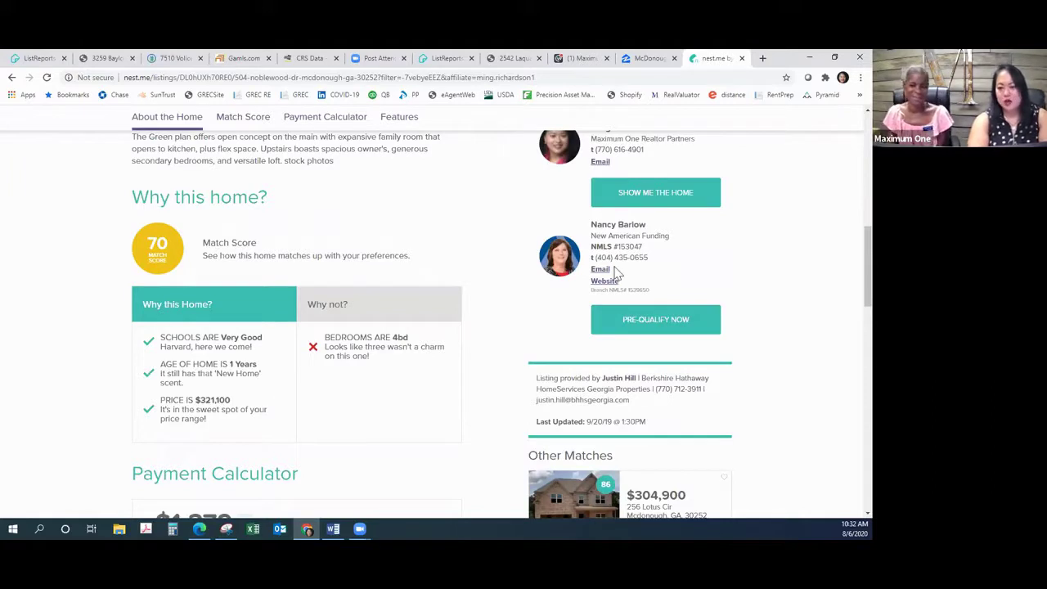
scroll(848, 190, "down", 2)
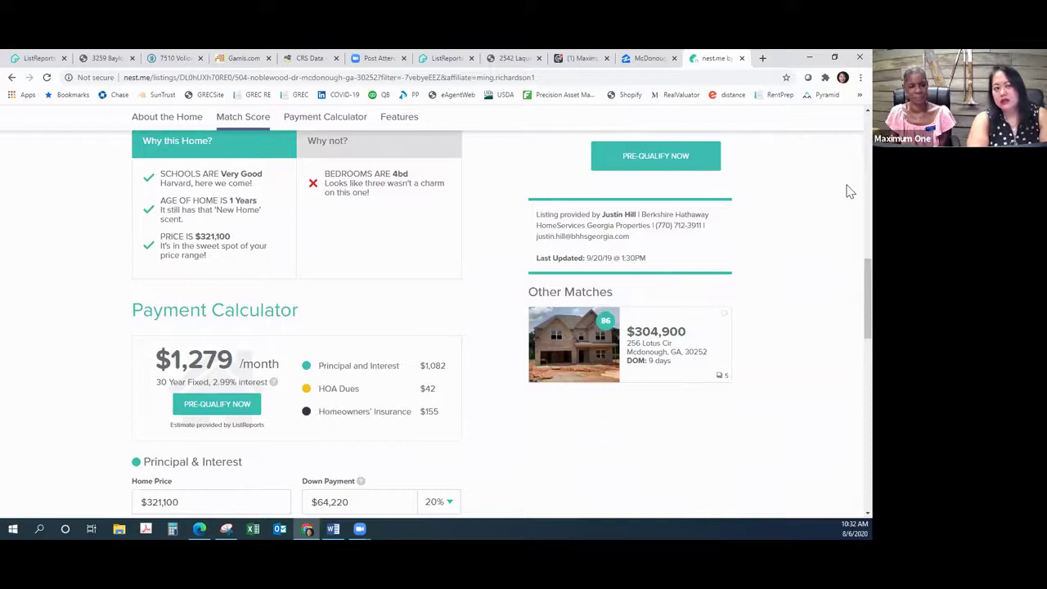
scroll(848, 189, "down", 2)
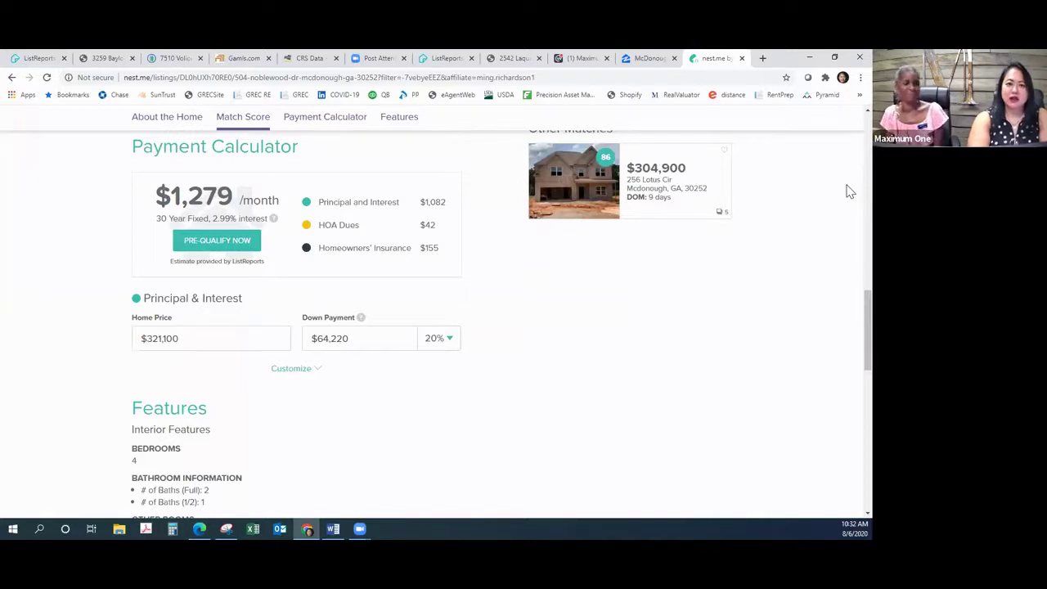
scroll(848, 190, "up", 6)
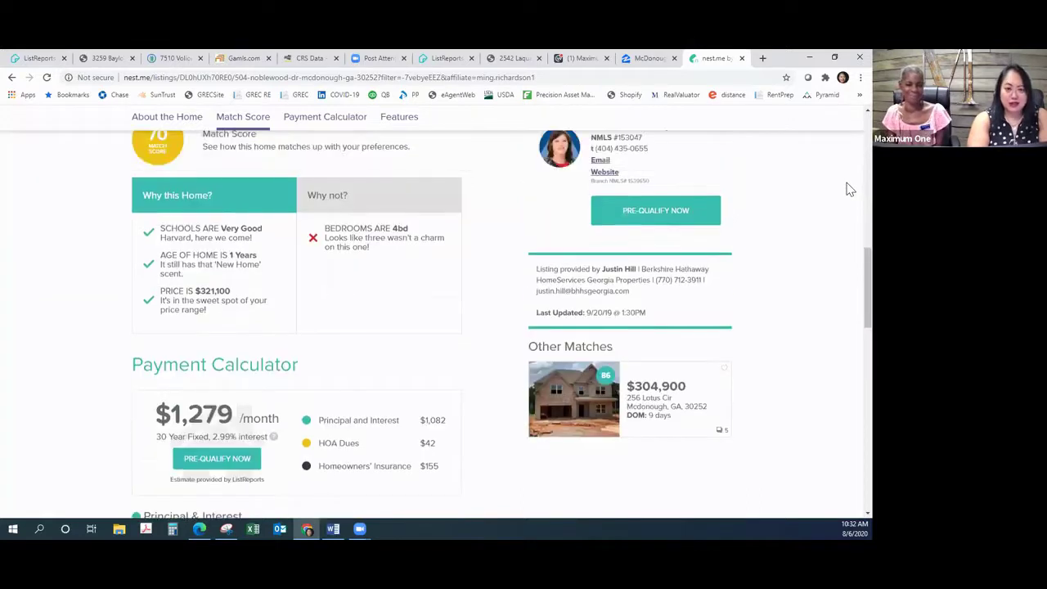
scroll(850, 188, "up", 5)
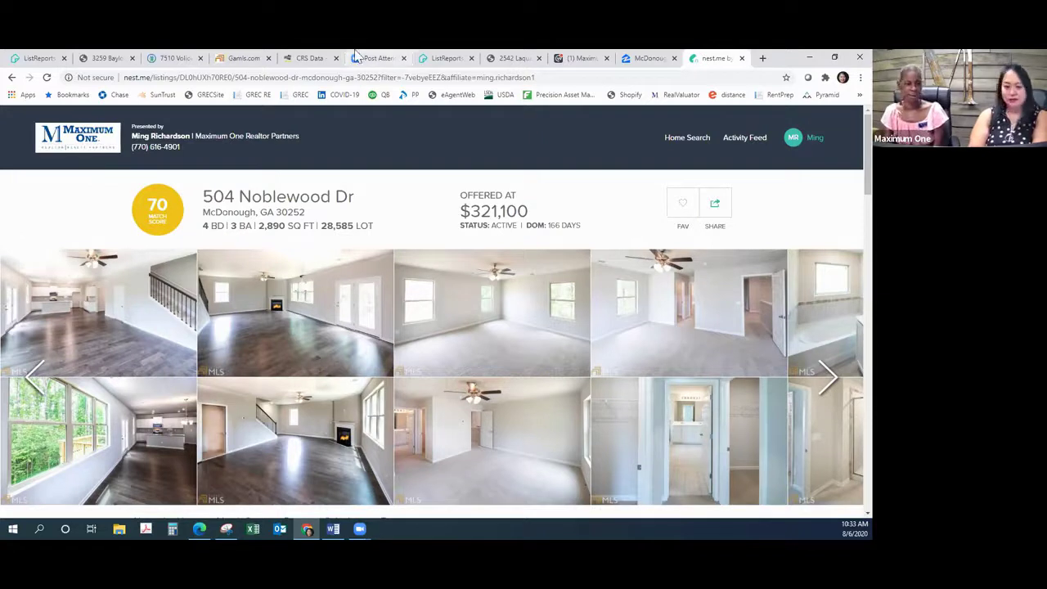
Step: Switch to the other ListReports account and bring up its ListPacks page
left_click(41, 61)
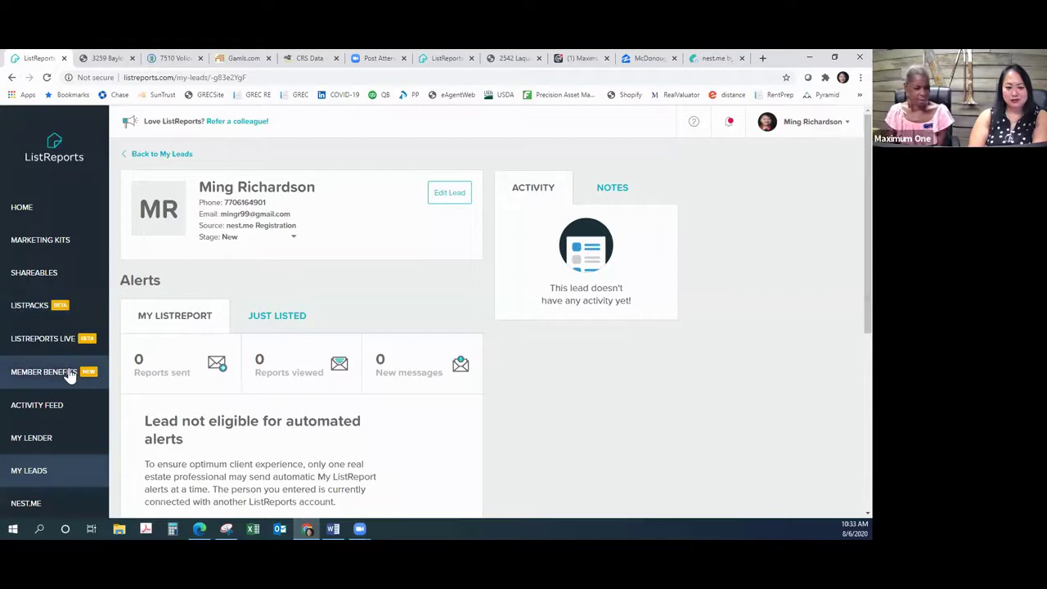
left_click(33, 307)
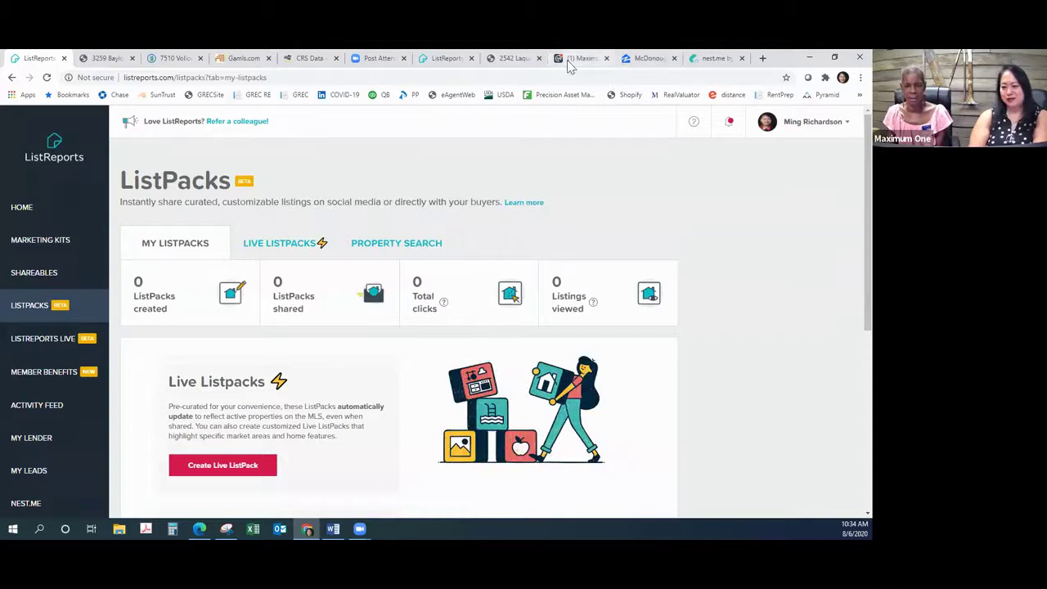
left_click(441, 59)
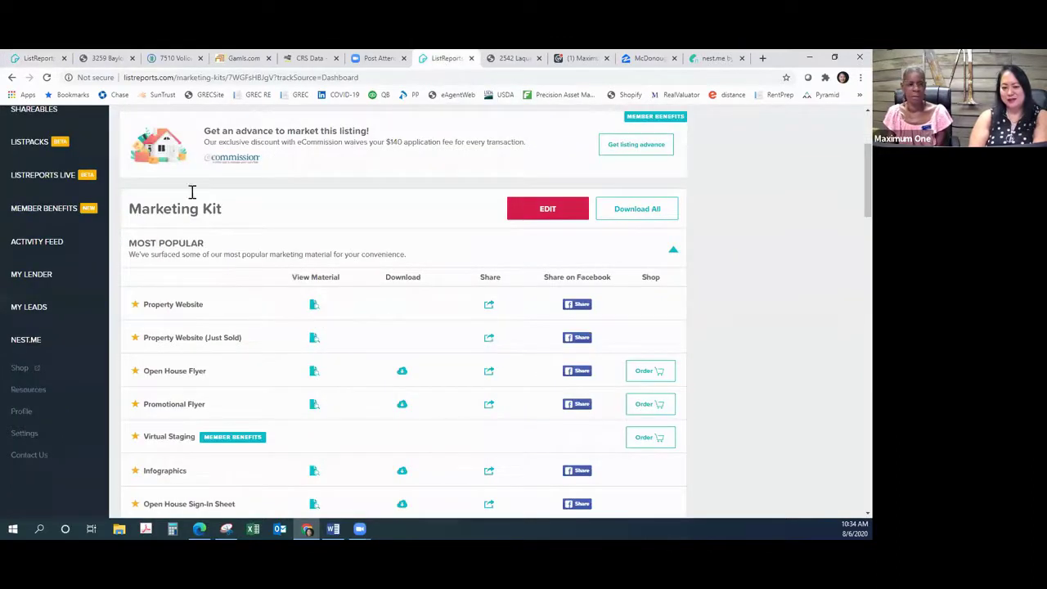
left_click(46, 150)
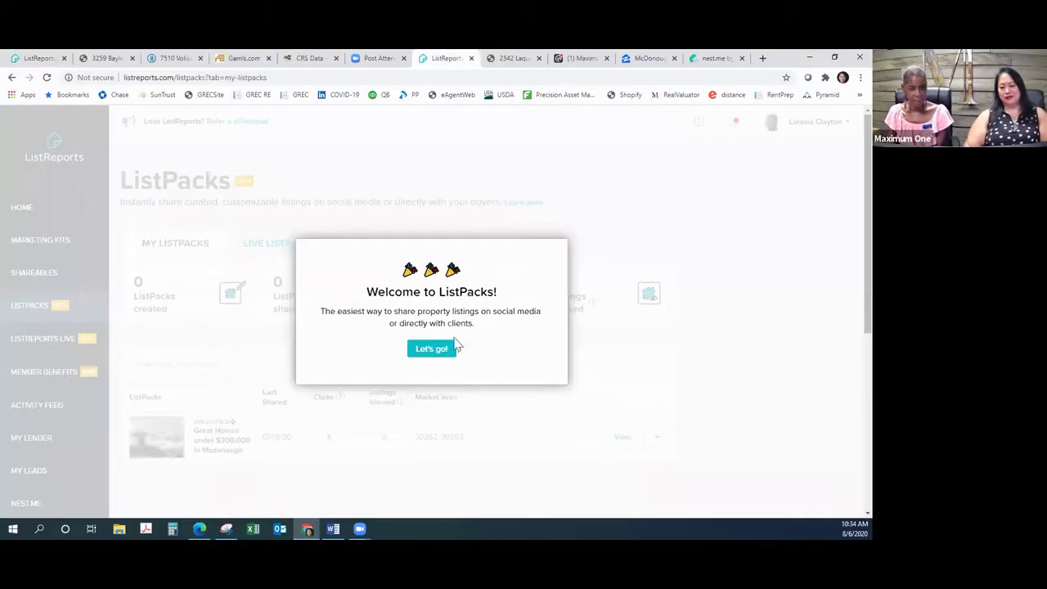
Step: Step through and dismiss the ListPacks welcome tour
left_click(430, 352)
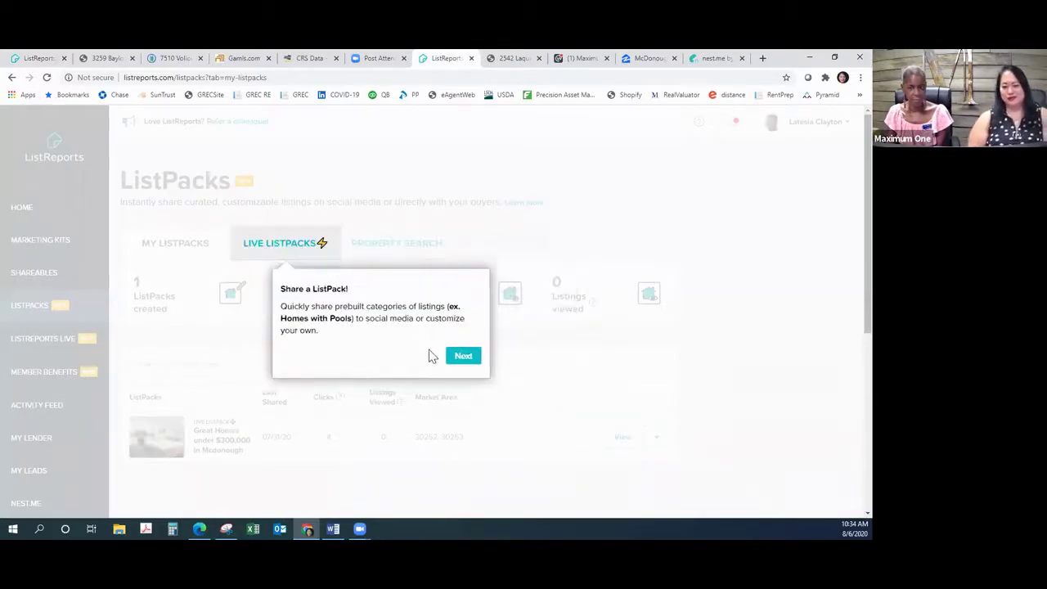
left_click(458, 360)
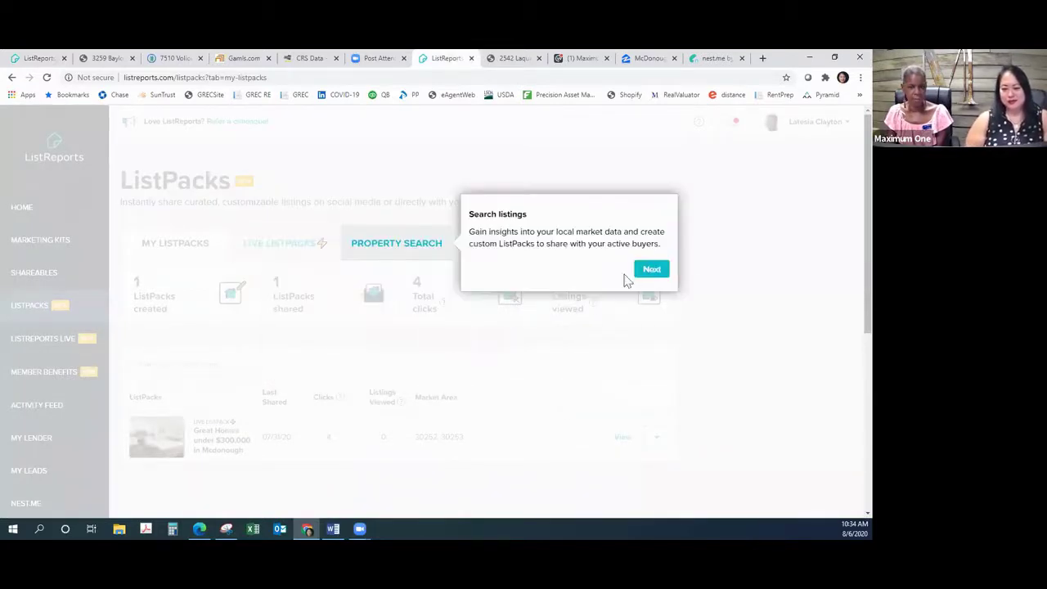
left_click(659, 273)
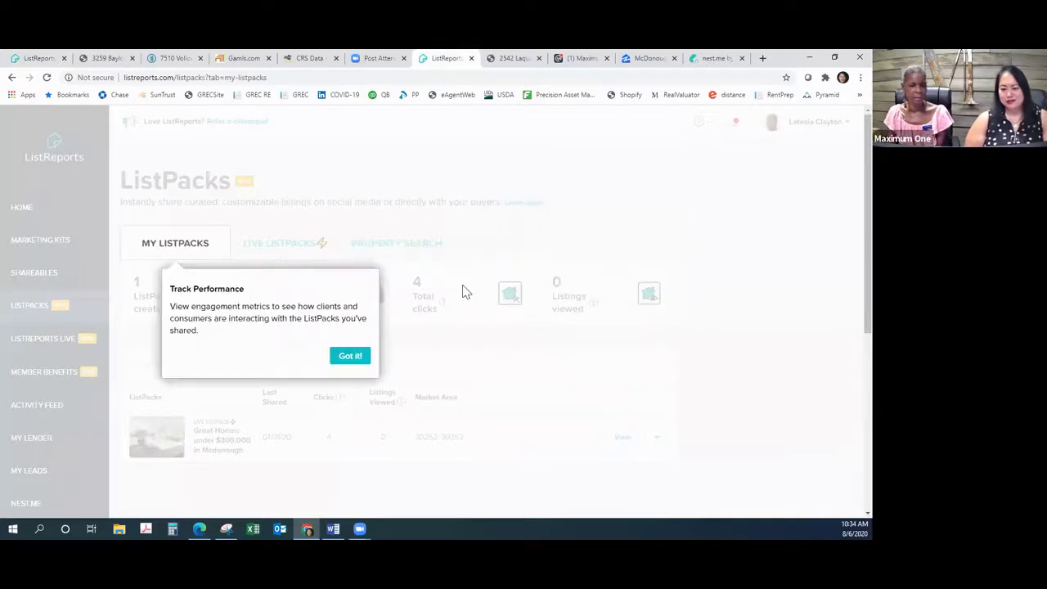
left_click(346, 358)
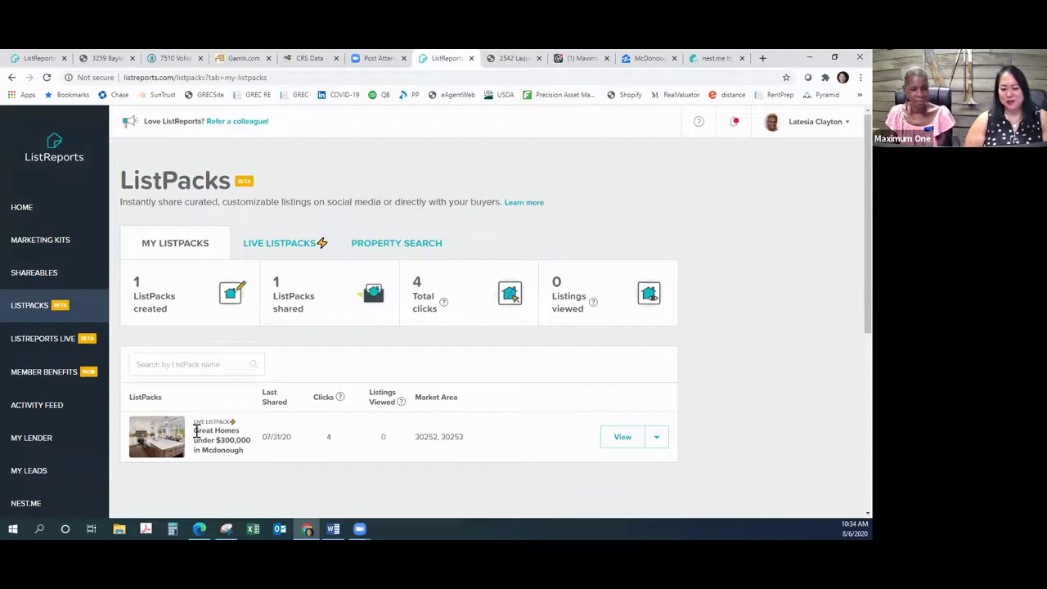
Step: Review the Great Homes under $300,000 in Mcdonough ListPack's details: performance, caption and sharing options
left_click(620, 440)
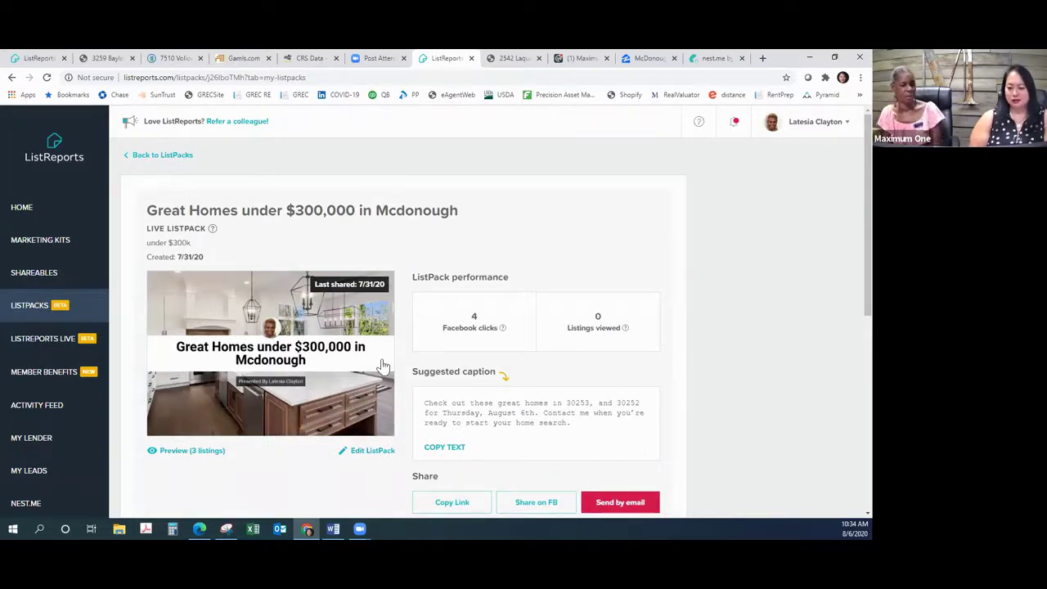
scroll(757, 337, "down", 3)
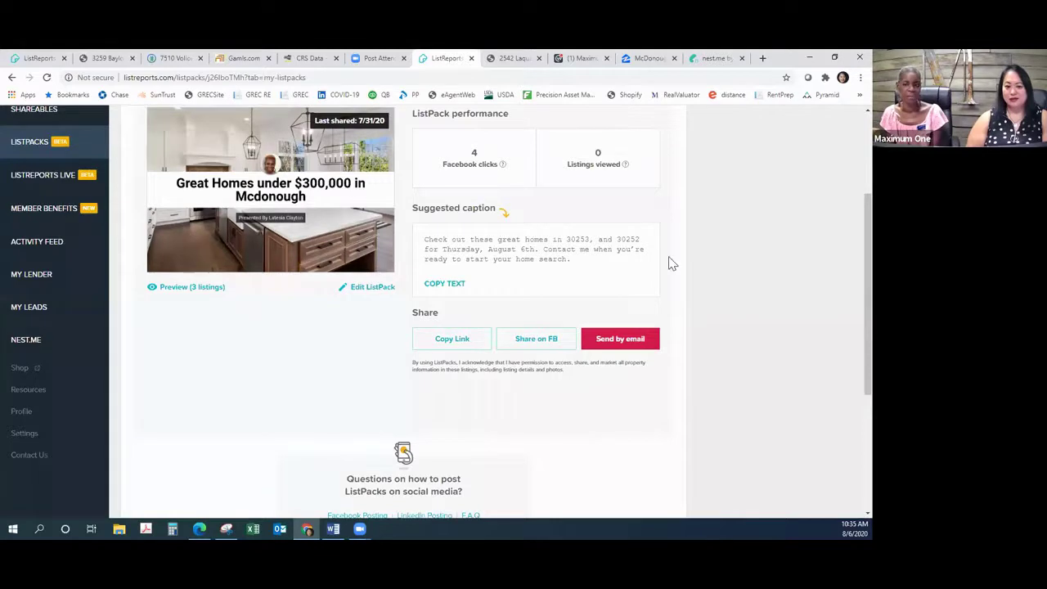
scroll(676, 259, "down", 3)
scroll(668, 251, "up", 5)
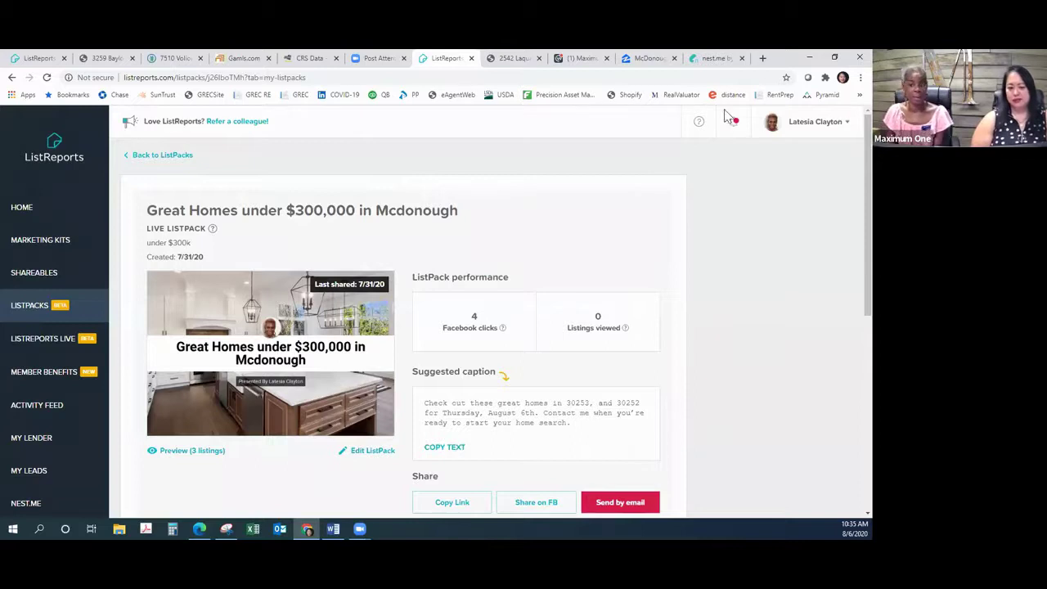
scroll(744, 214, "down", 1)
scroll(739, 211, "up", 1)
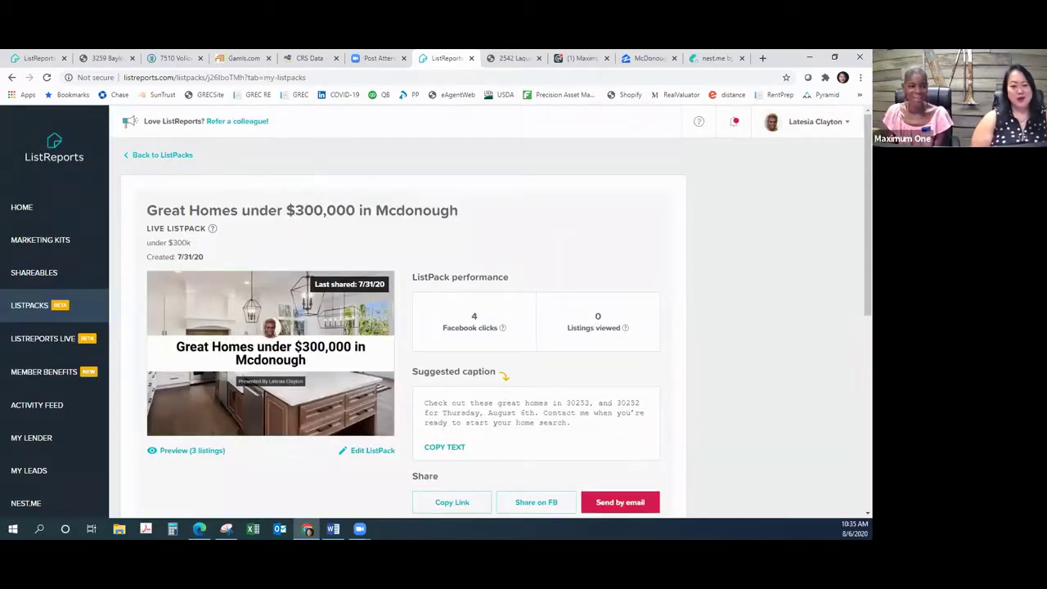
Step: Return to the ListPacks overview, dismiss the Live ListPacks tips, and start a new custom ListPack
left_click(182, 161)
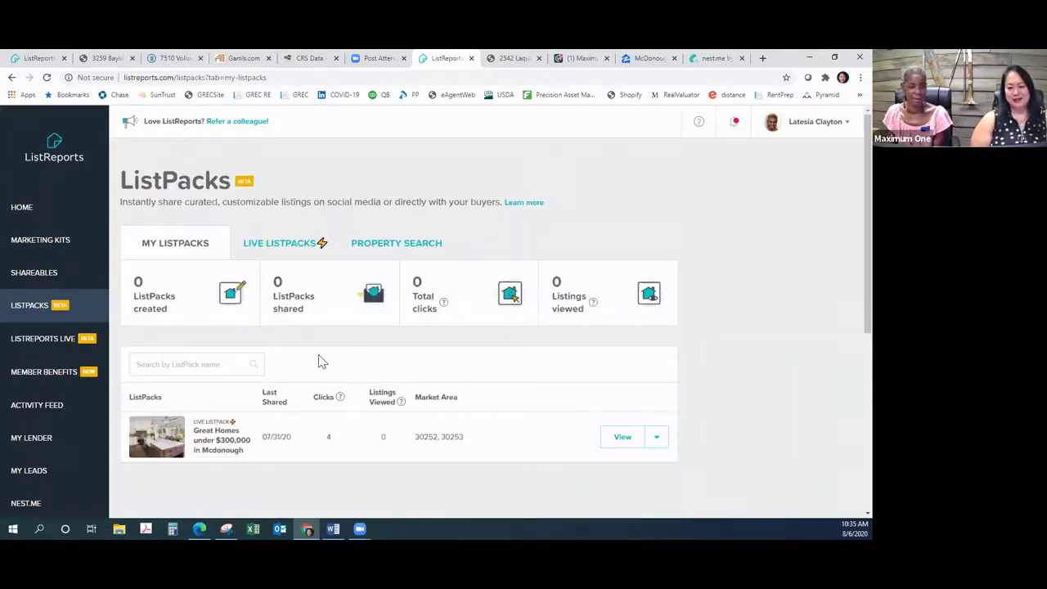
scroll(836, 262, "down", 1)
scroll(831, 252, "up", 1)
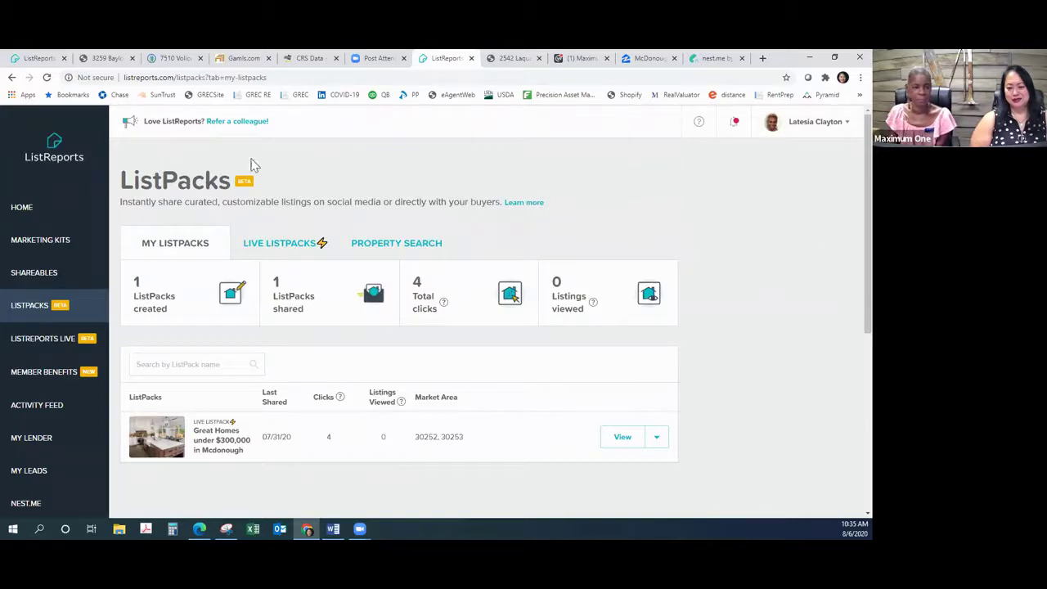
left_click(264, 252)
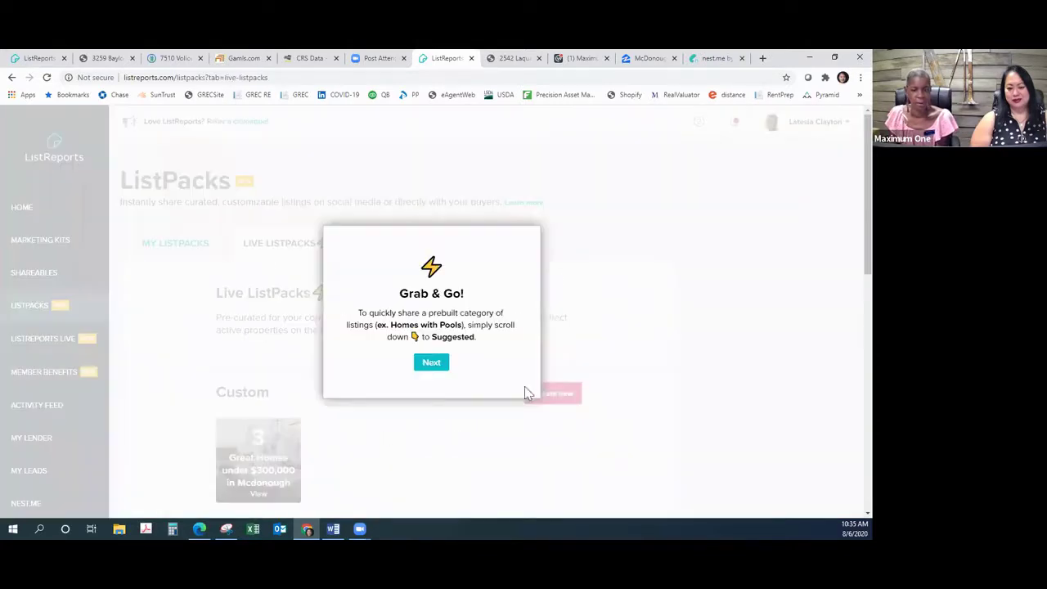
left_click(431, 364)
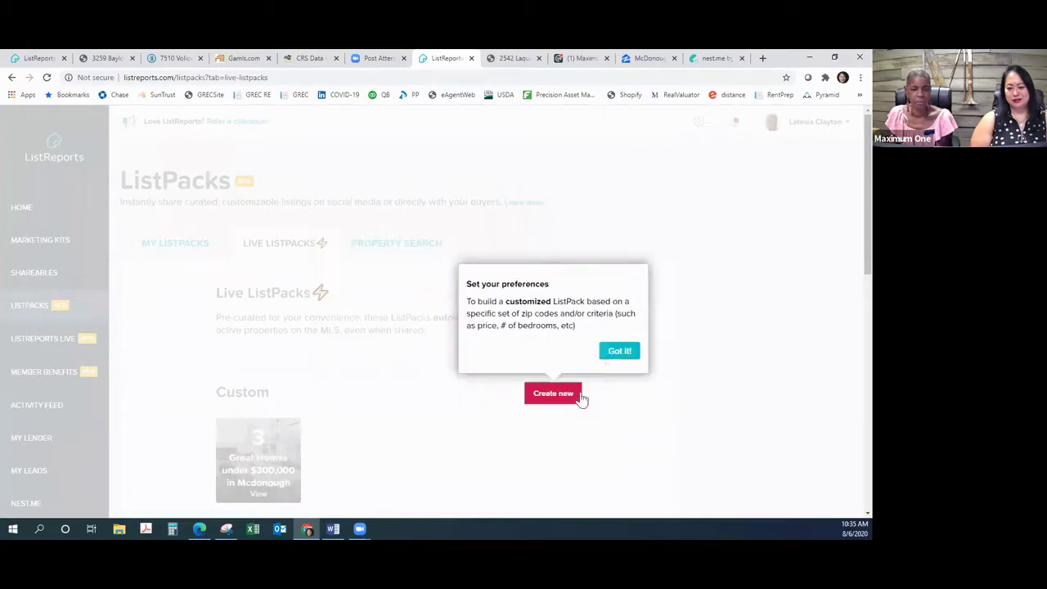
left_click(615, 350)
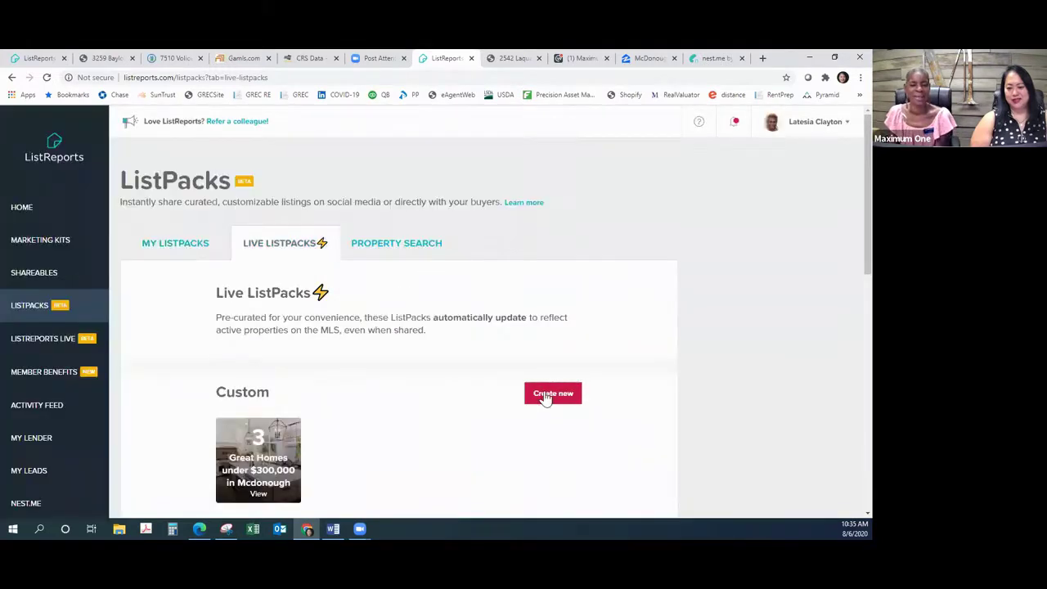
left_click(552, 396)
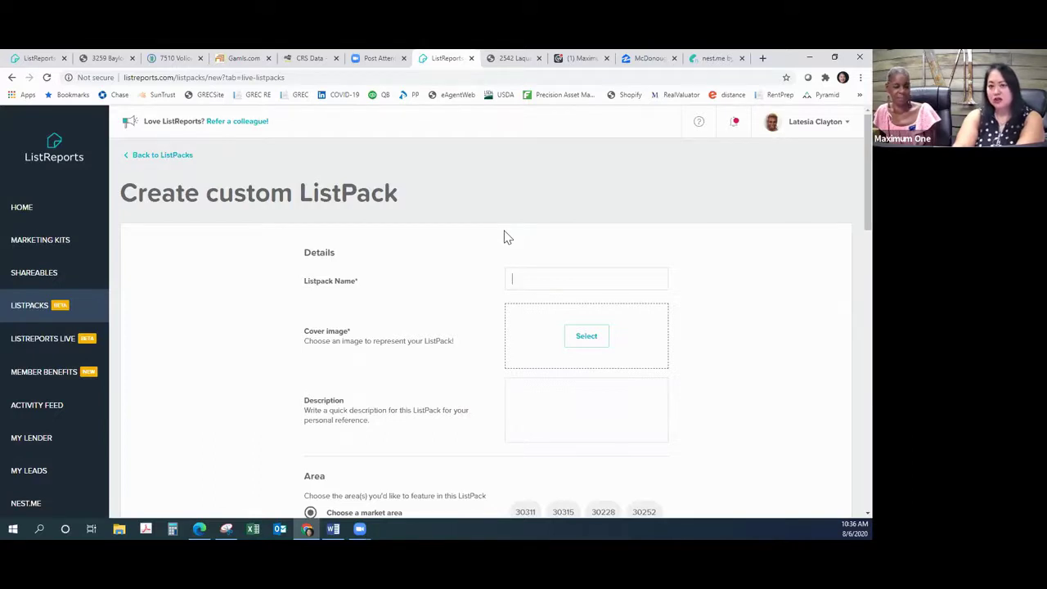
Step: Draft early versions of the ListPack name, starting from 'Amazing Home with Rental'
type("Am")
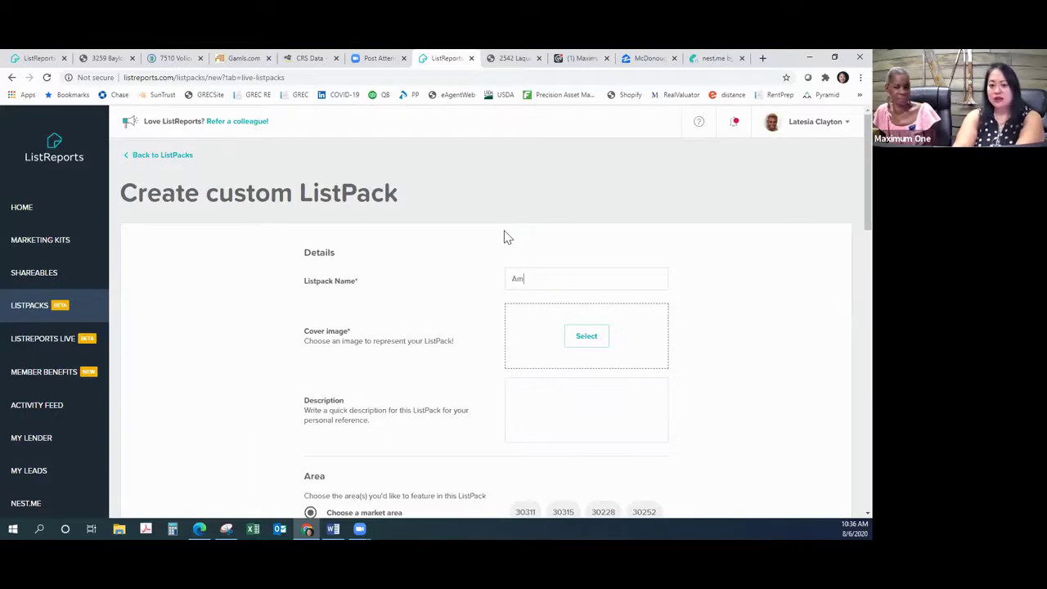
type("azing ")
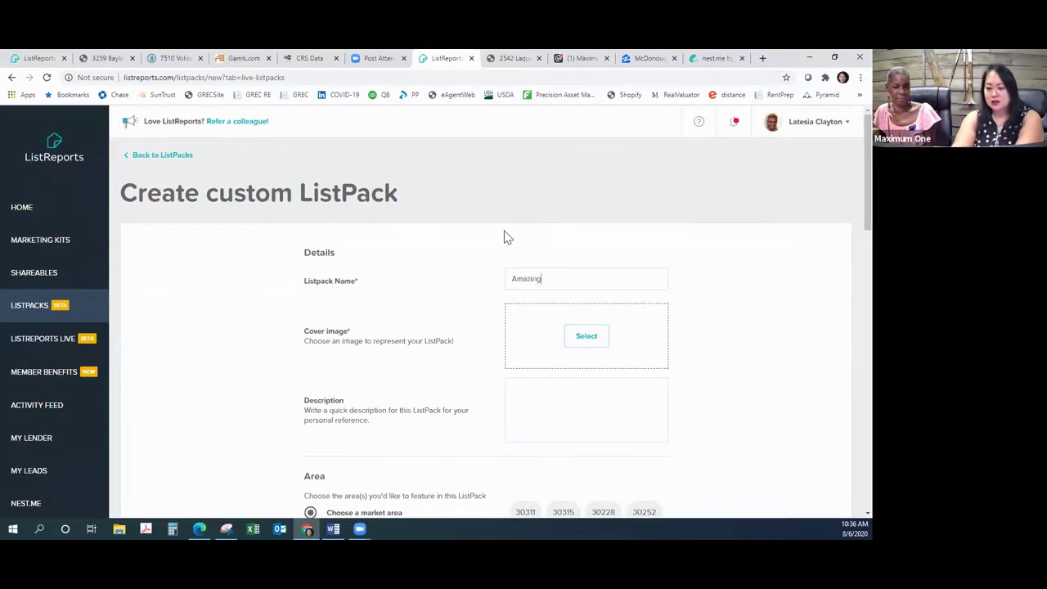
type("H")
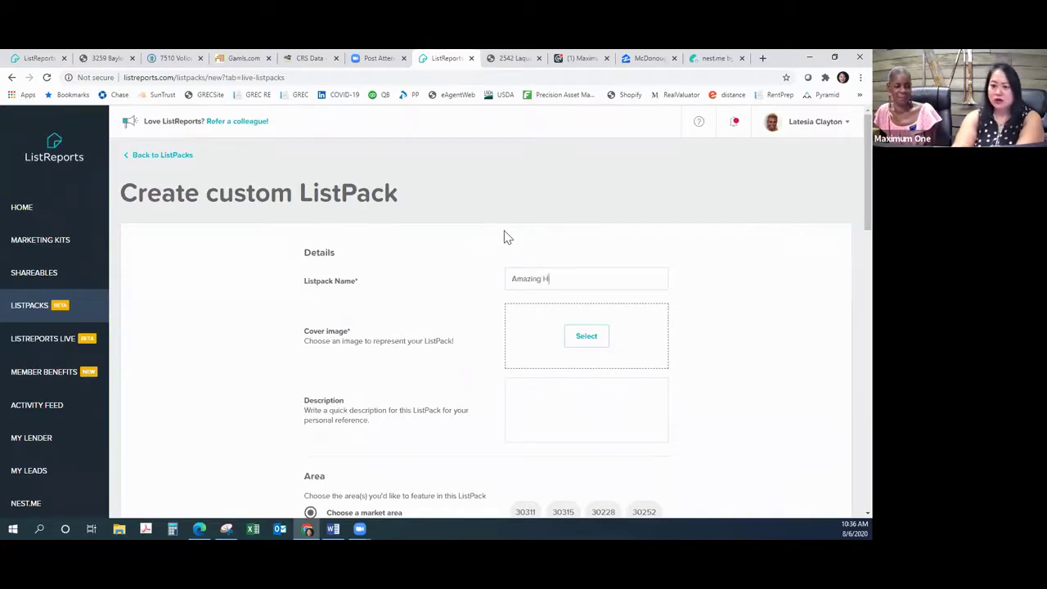
type("ome with ")
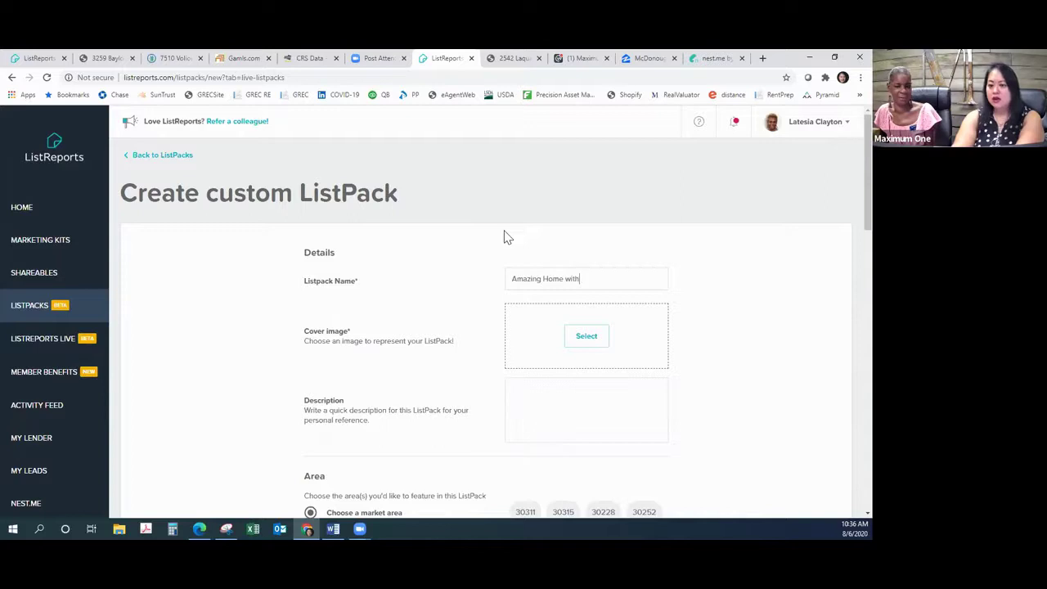
type("Rental")
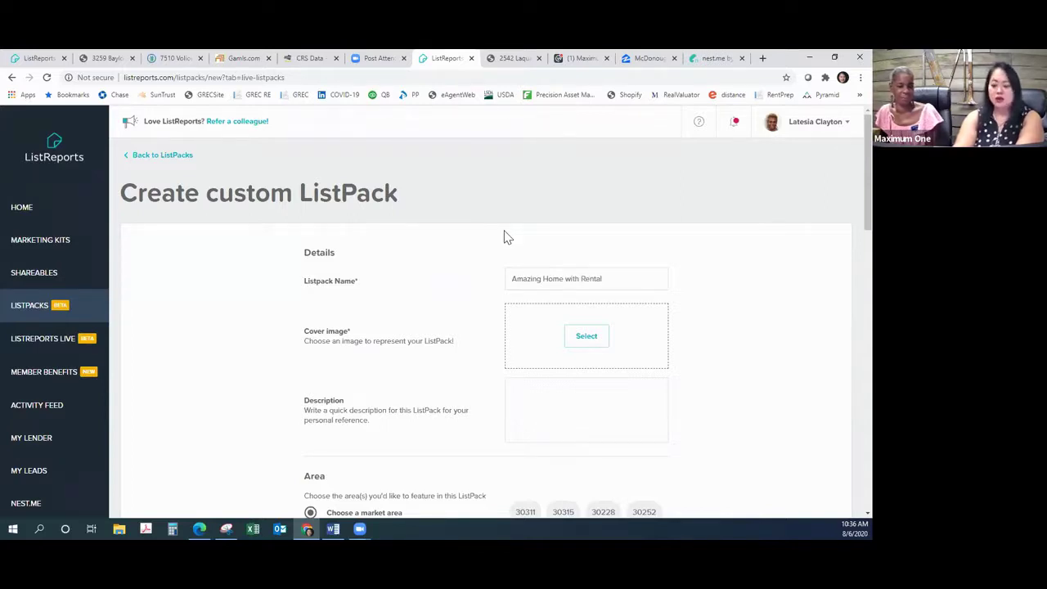
key("BackSpace")
key("BackSpace")
key("BackSpace")
key("BackSpace")
key("BackSpace")
key("BackSpace")
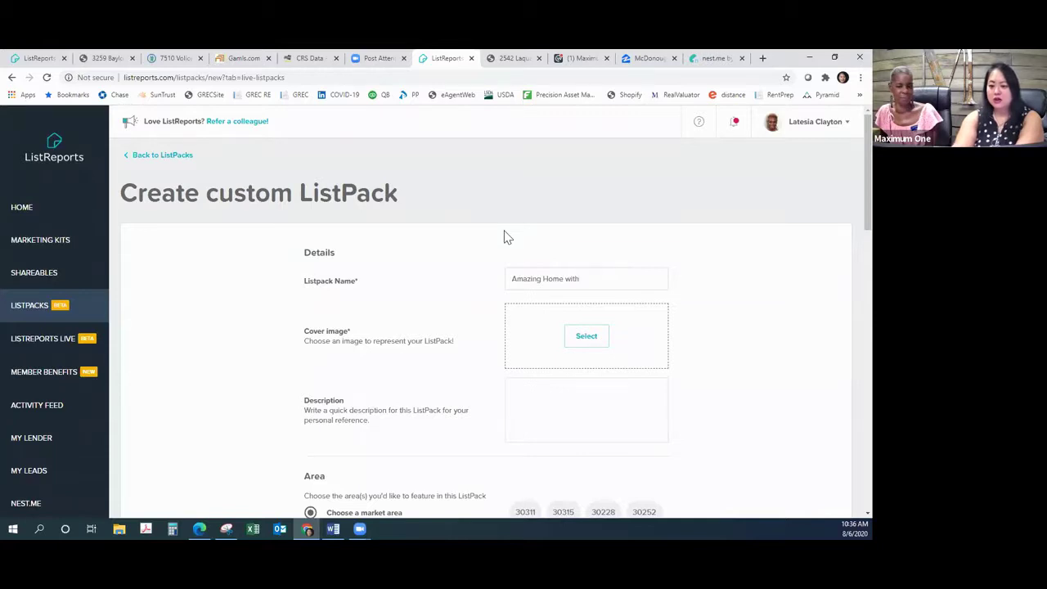
type("M")
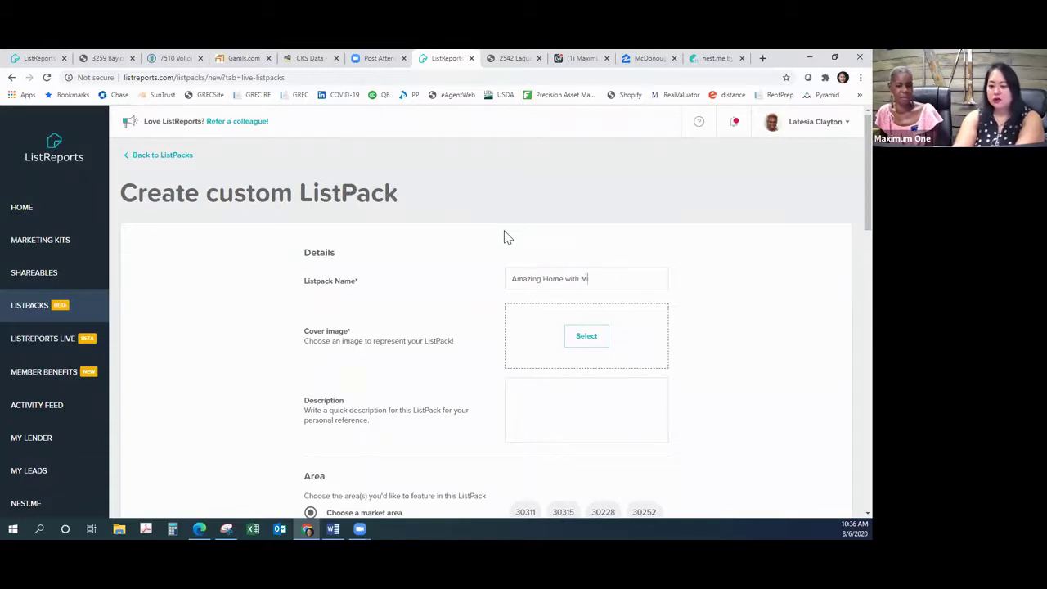
type("utlple Fam")
key("BackSpace")
key("BackSpace")
key("BackSpace")
key("BackSpace")
key("BackSpace")
key("BackSpace")
key("BackSpace")
key("BackSpace")
key("BackSpace")
key("BackSpace")
key("BackSpace")
key("BackSpace")
key("BackSpace")
key("BackSpace")
key("BackSpace")
key("BackSpace")
key("BackSpace")
key("BackSpace")
key("BackSpace")
key("BackSpace")
key("BackSpace")
key("BackSpace")
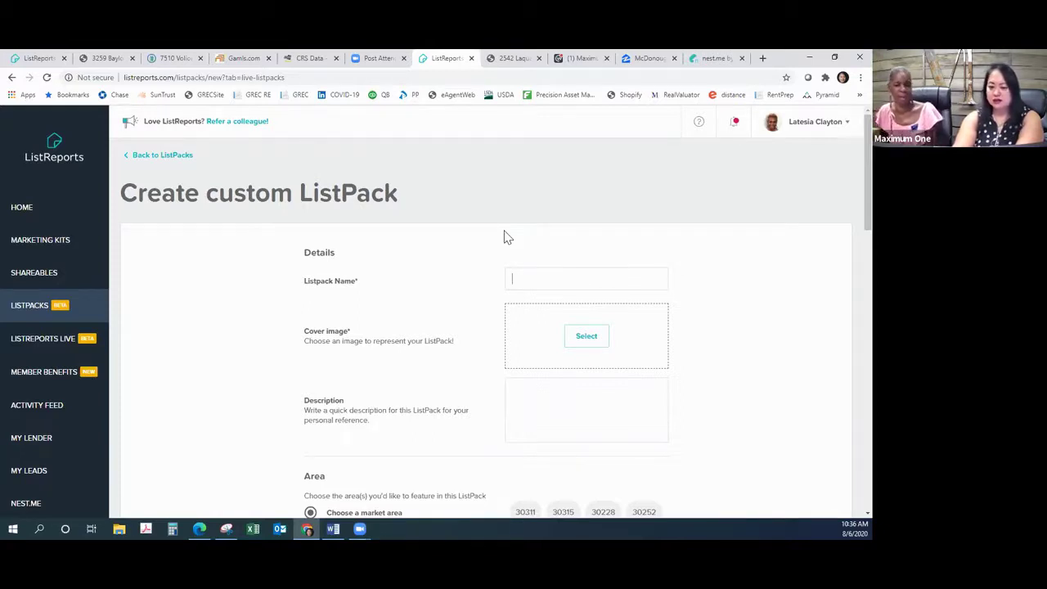
type("Amax")
key("BackSpace")
type("zing")
key("BackSpace")
key("BackSpace")
key("BackSpace")
key("BackSpace")
type("xing ")
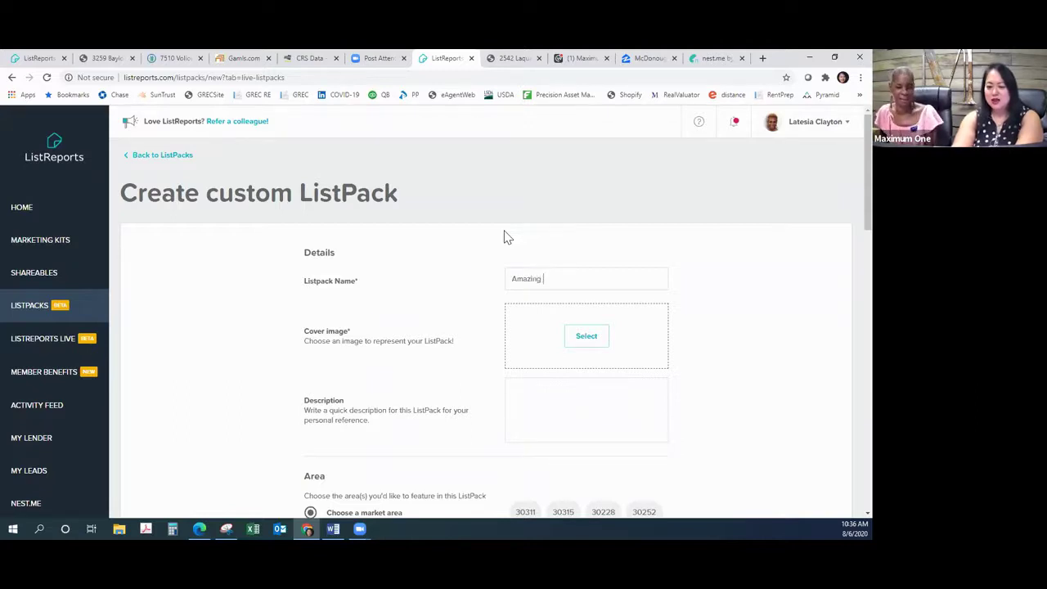
type("Multiple ")
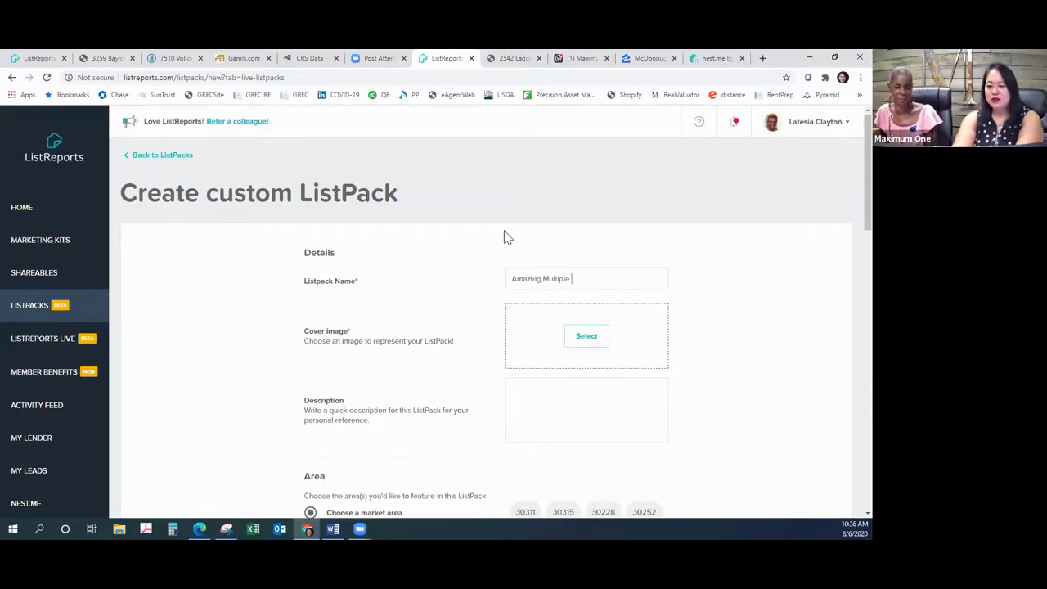
type("un")
key("BackSpace")
type("U")
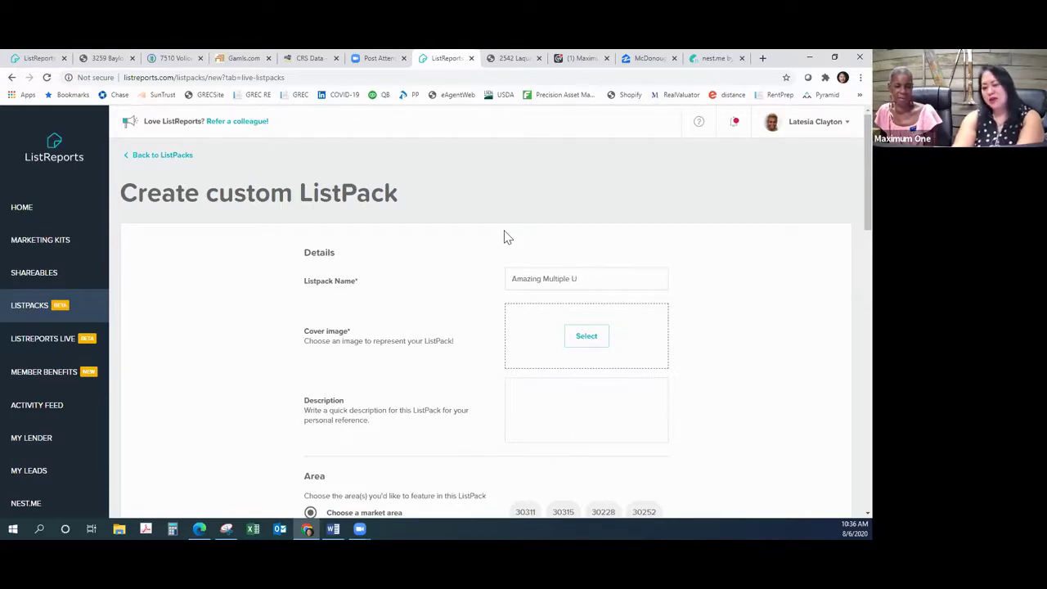
type("se")
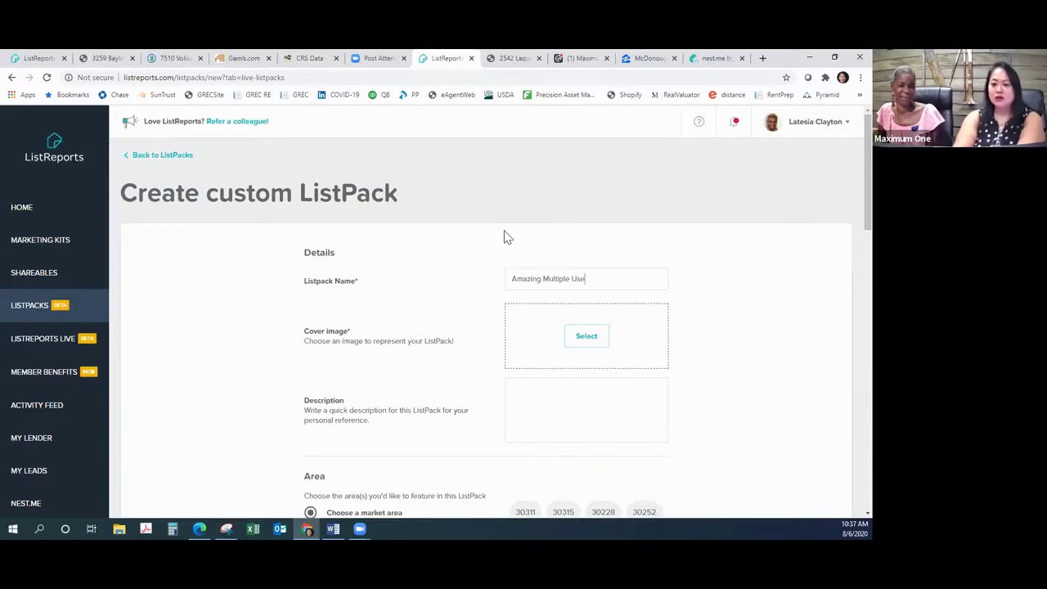
Step: Reword the name to 'Amazing Stepless Ranch in Stockbridge Under $200,000'
type("for ")
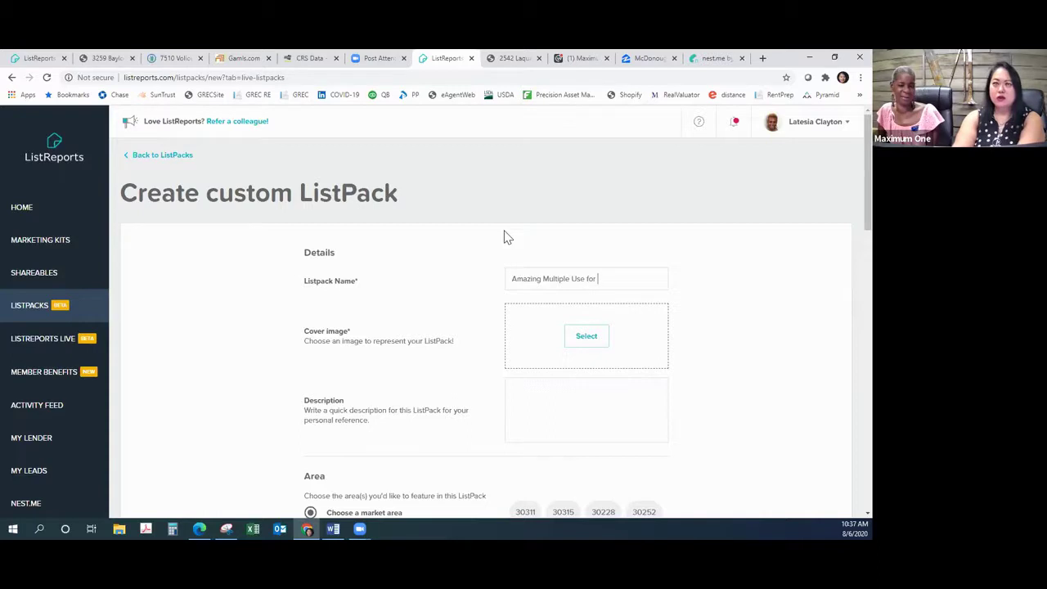
type("Multi")
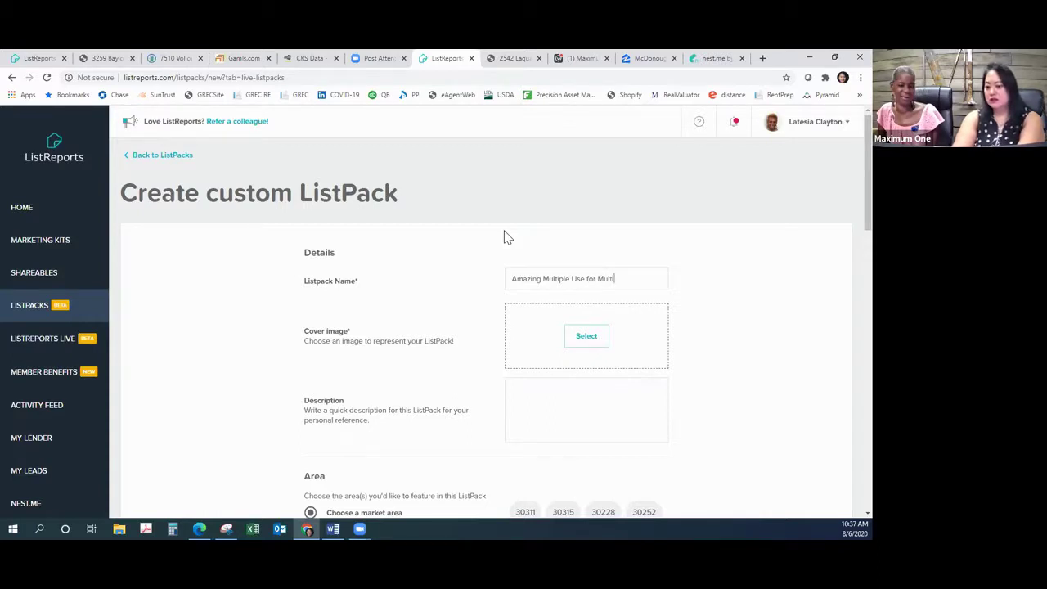
type(" Generation")
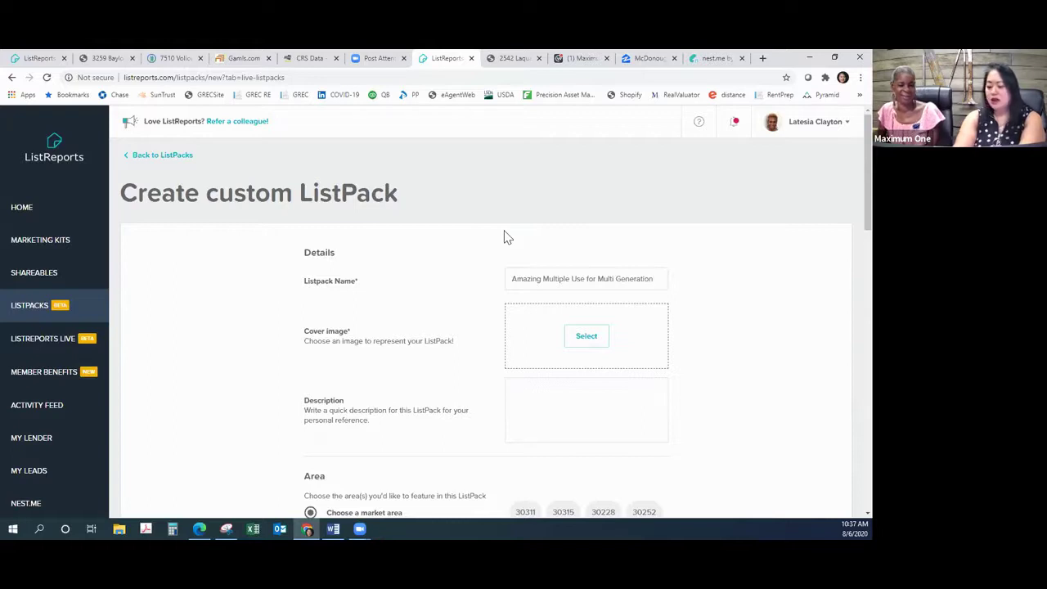
key("BackSpace")
key("BackSpace")
key("BackSpace")
key("BackSpace")
key("BackSpace")
key("BackSpace")
key("BackSpace")
key("BackSpace")
key("BackSpace")
key("BackSpace")
key("BackSpace")
key("BackSpace")
key("BackSpace")
key("BackSpace")
key("BackSpace")
key("BackSpace")
key("BackSpace")
key("BackSpace")
key("BackSpace")
key("BackSpace")
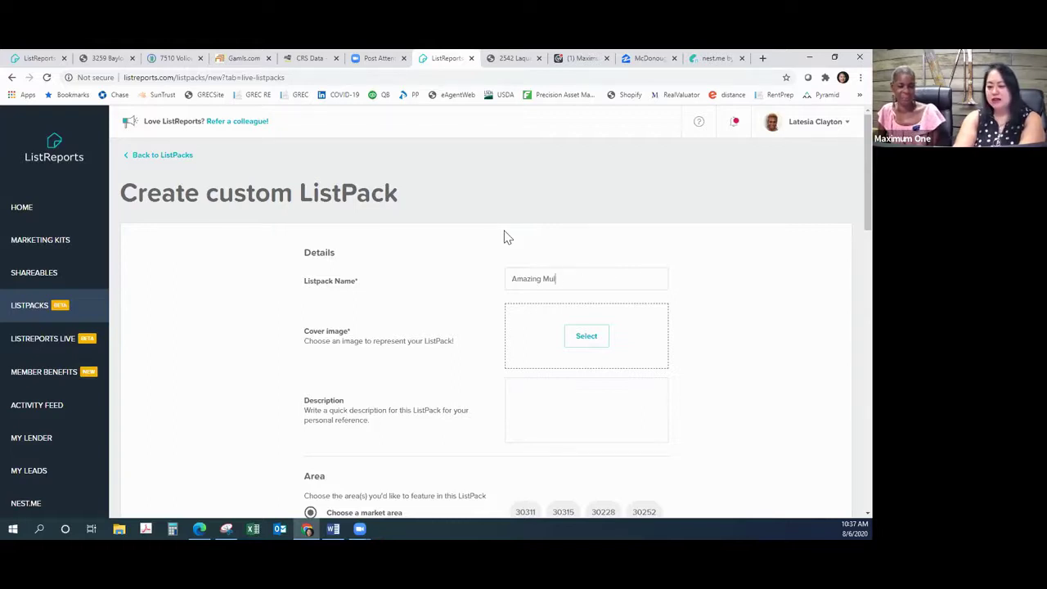
key("BackSpace")
type("Steple")
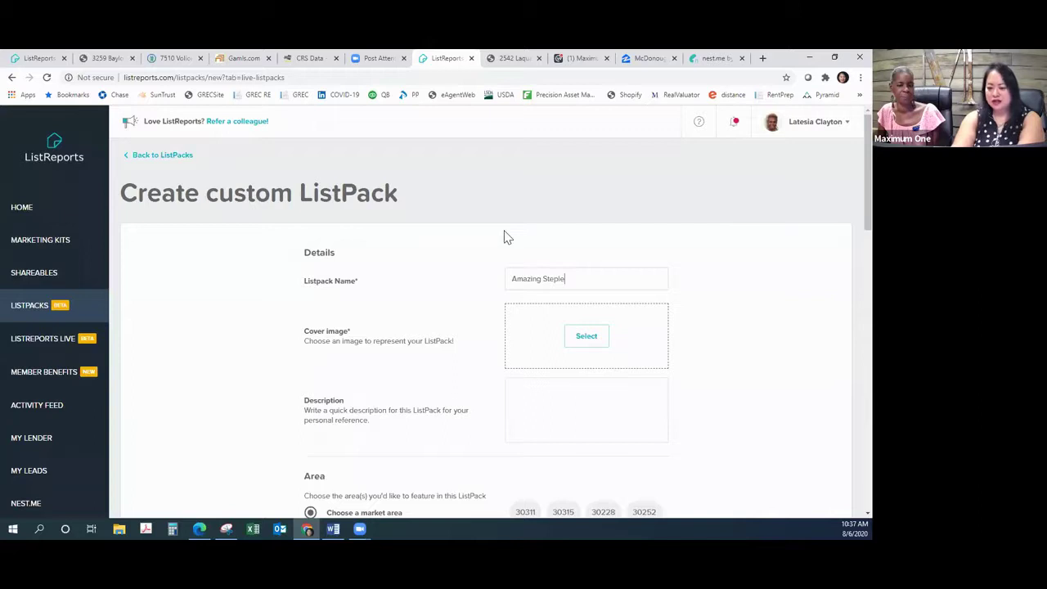
type("ss Ranch in Sto")
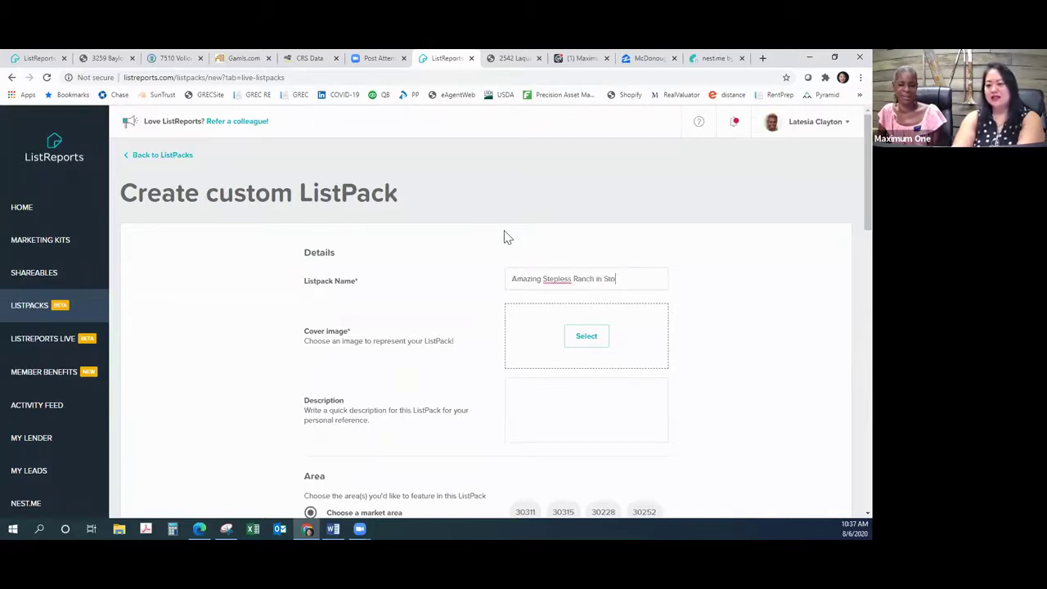
type("ckbridge Und")
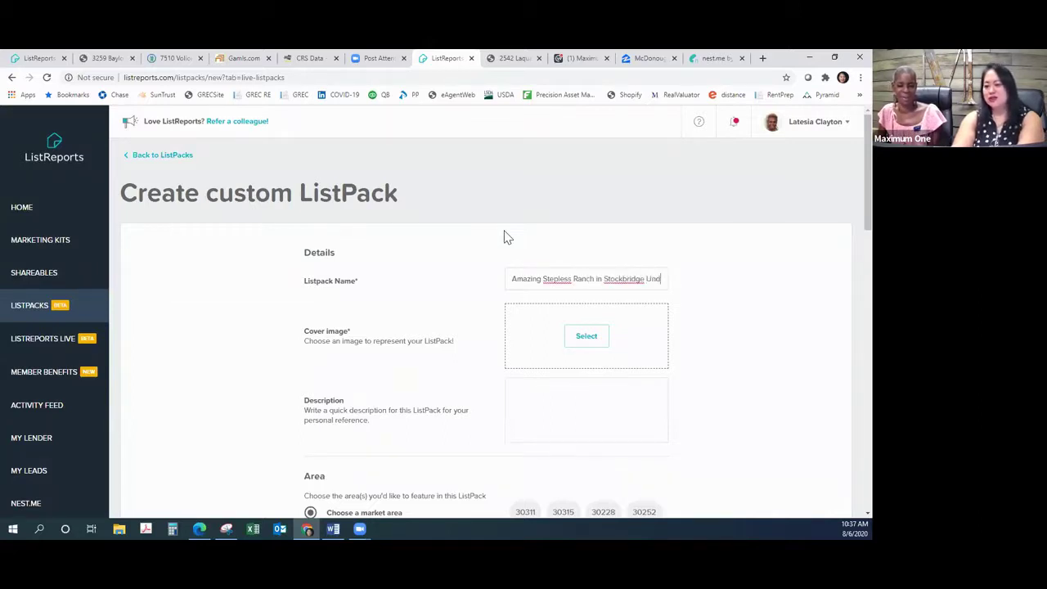
type("er $2")
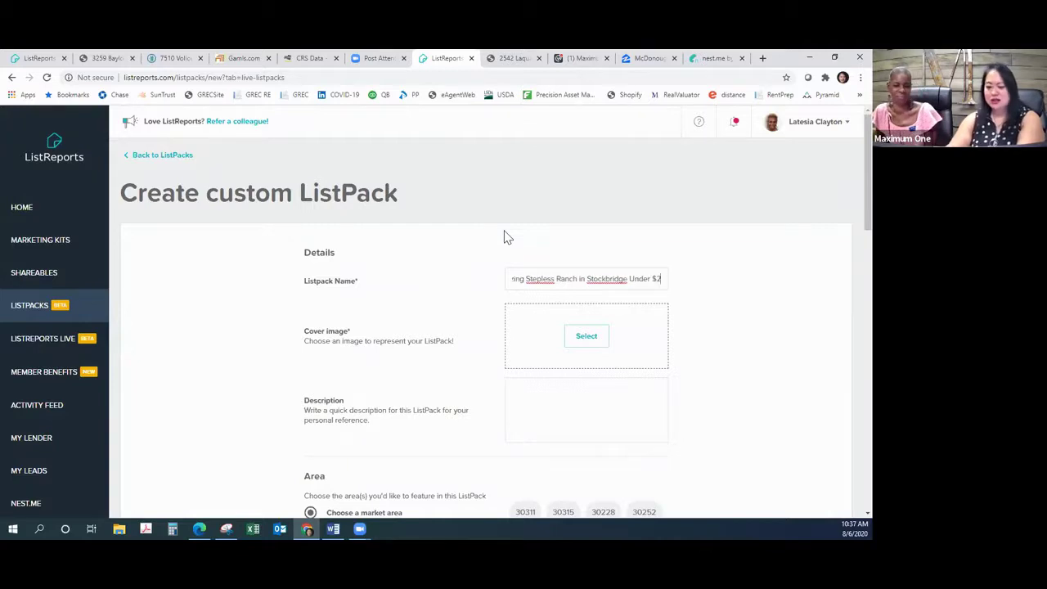
type("00,000")
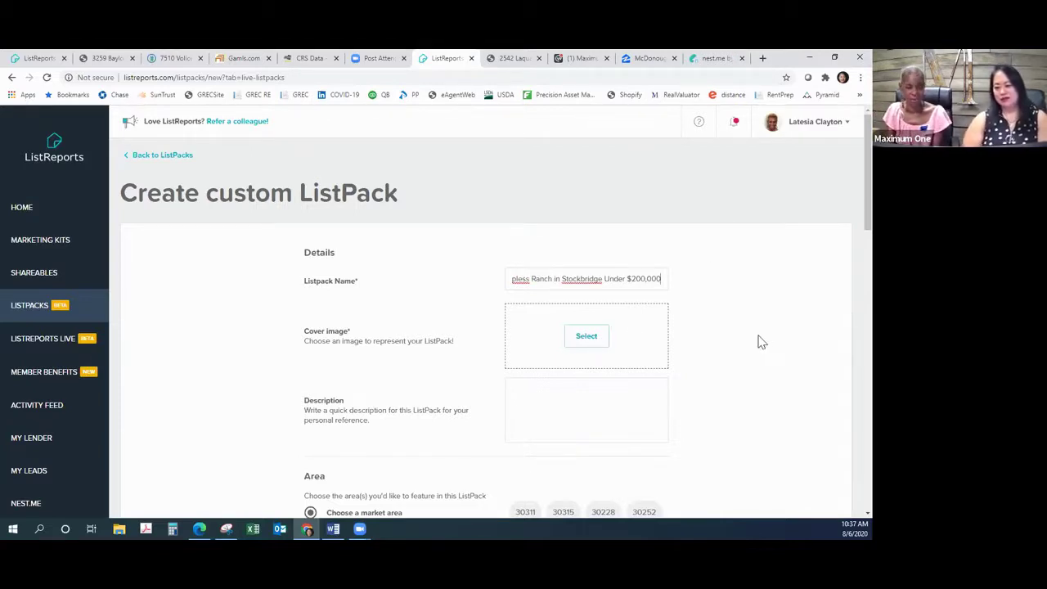
scroll(757, 340, "down", 3)
scroll(736, 315, "up", 1)
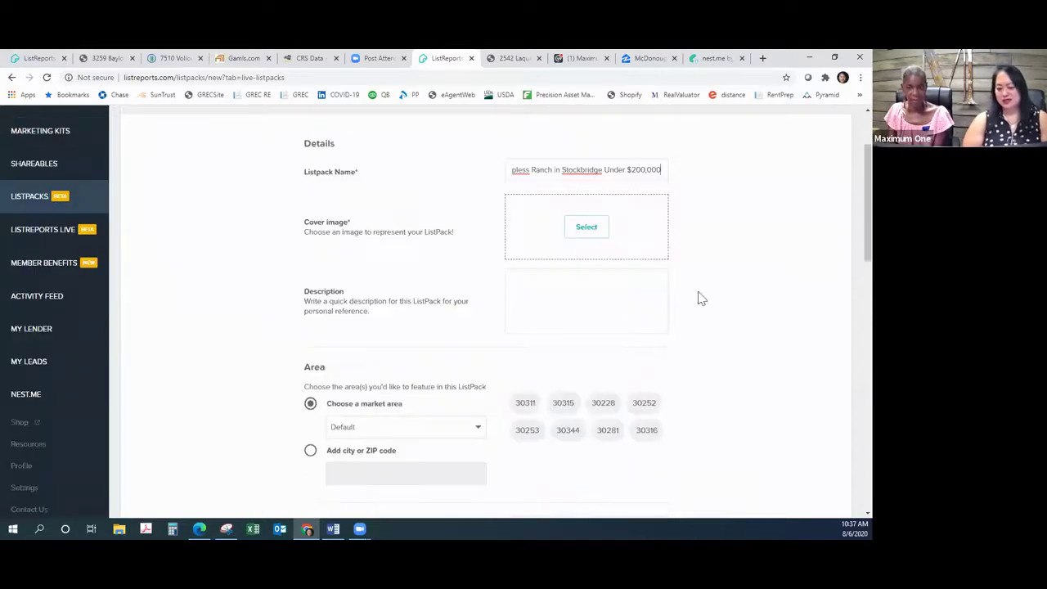
Step: Set the ListPack cover image to the premade white house photo with porch and lawn
left_click(585, 233)
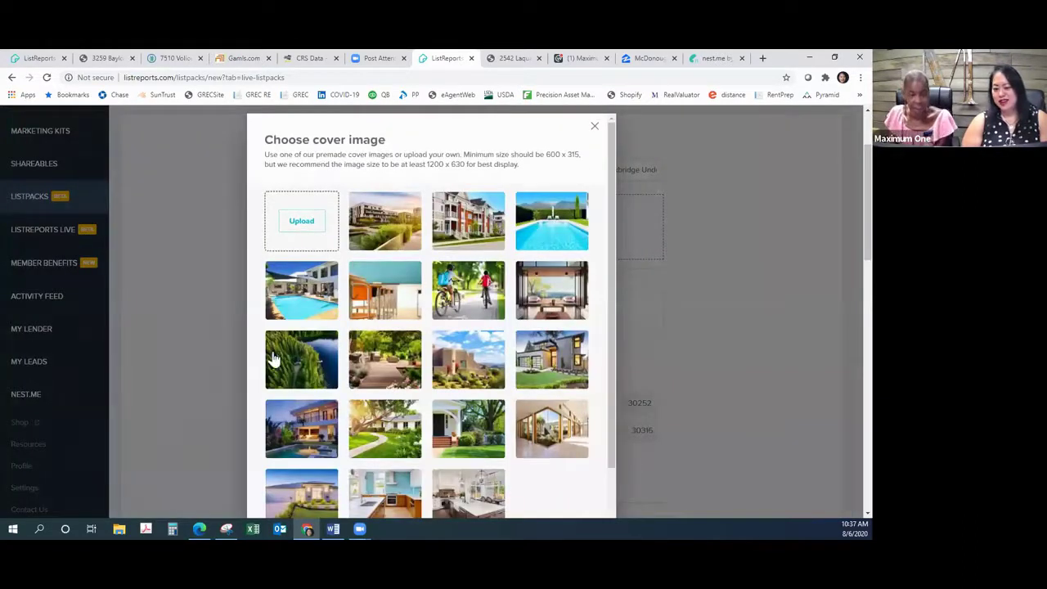
left_click(460, 429)
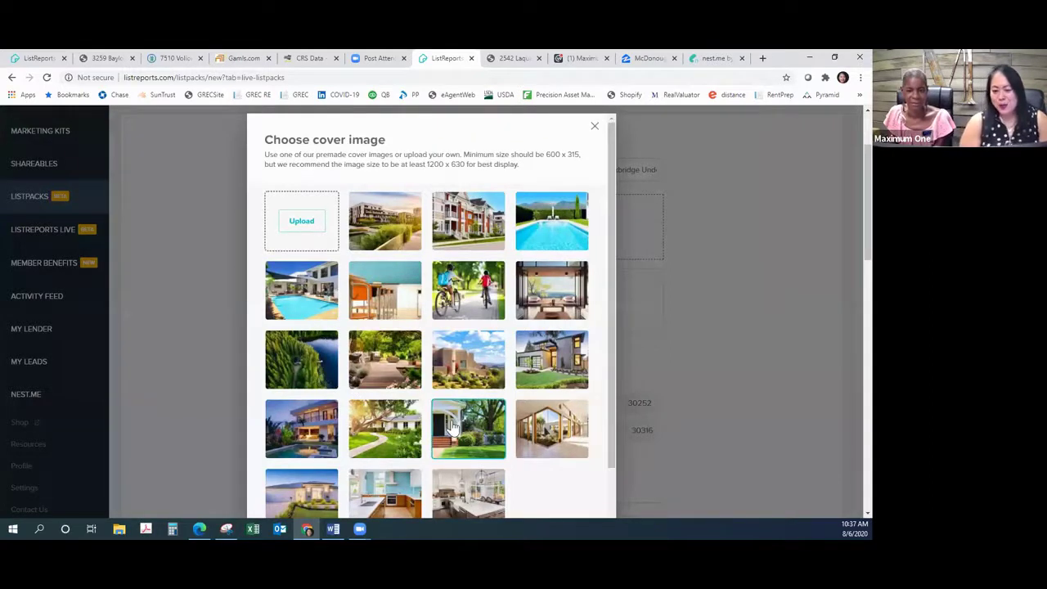
scroll(454, 442, "down", 1)
left_click(428, 499)
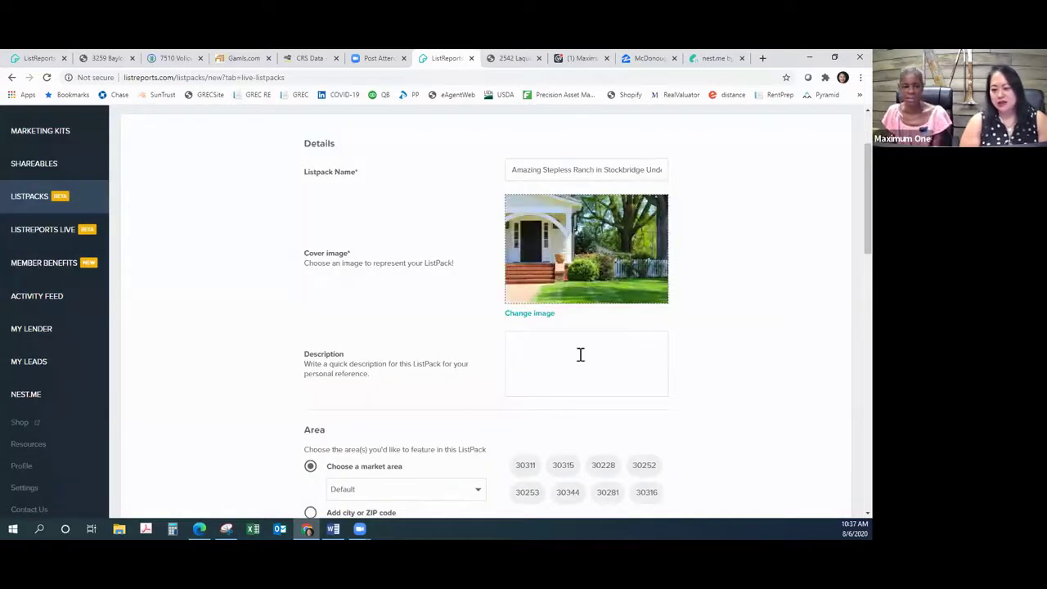
Step: Describe the stepless ranch's quiet area with easy access to hospitals, interstate, entertainment & shopping
left_click(532, 341)
type("Stepless ")
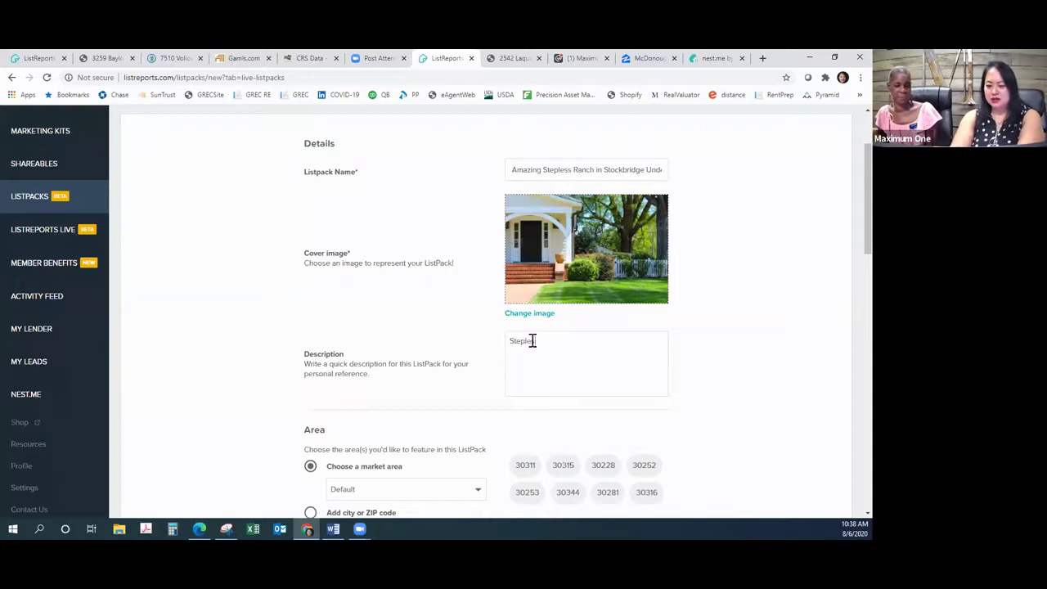
type("Ranch for your")
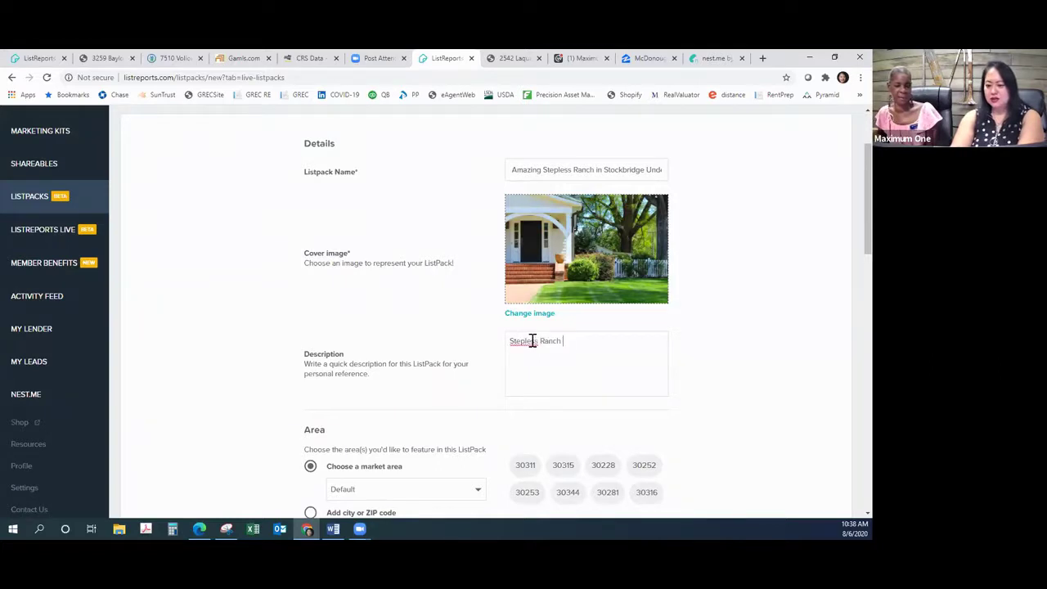
key("BackSpace")
key("BackSpace")
key("BackSpace")
key("BackSpace")
key("BackSpace")
key("BackSpace")
key("BackSpace")
key("BackSpace")
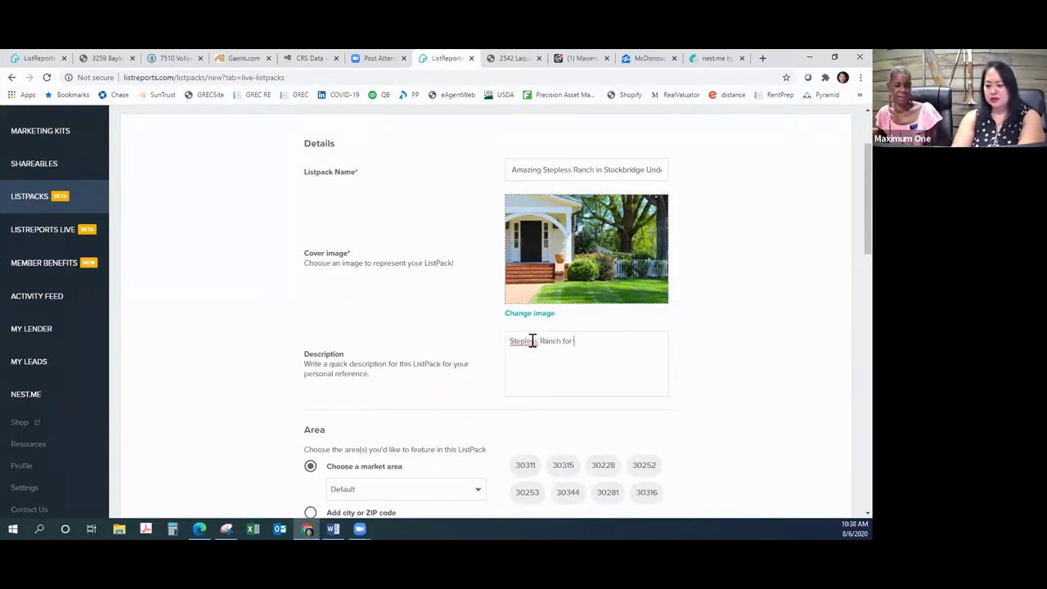
type("in a quiet nest")
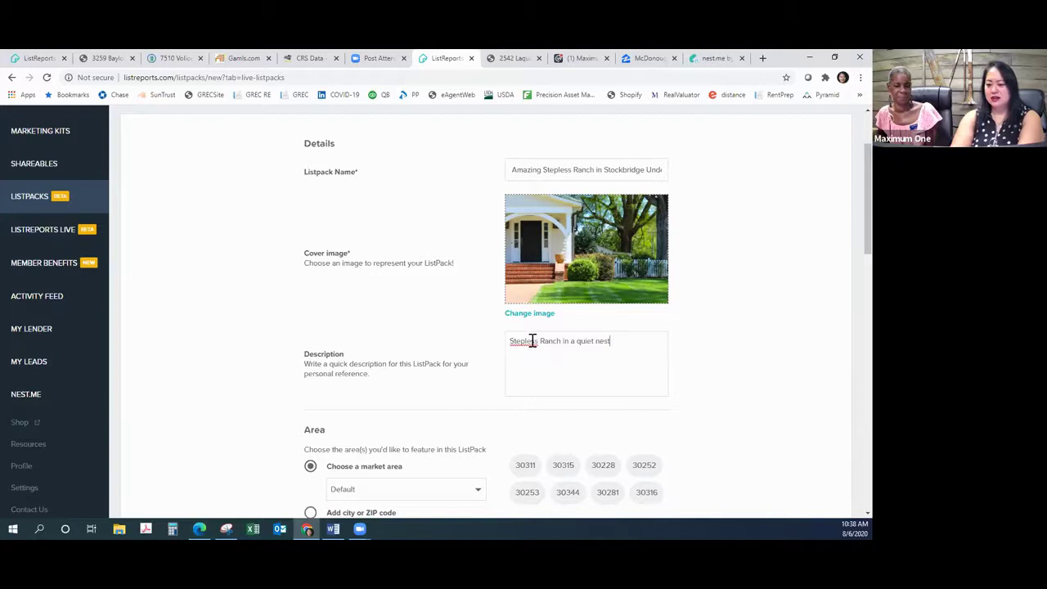
type("ed area")
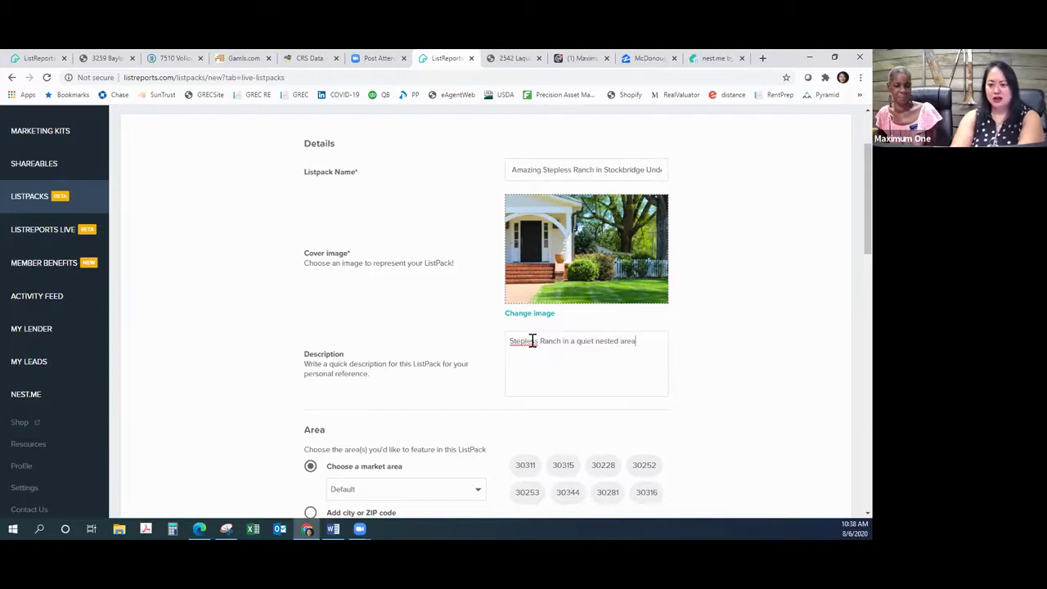
type(". Ea")
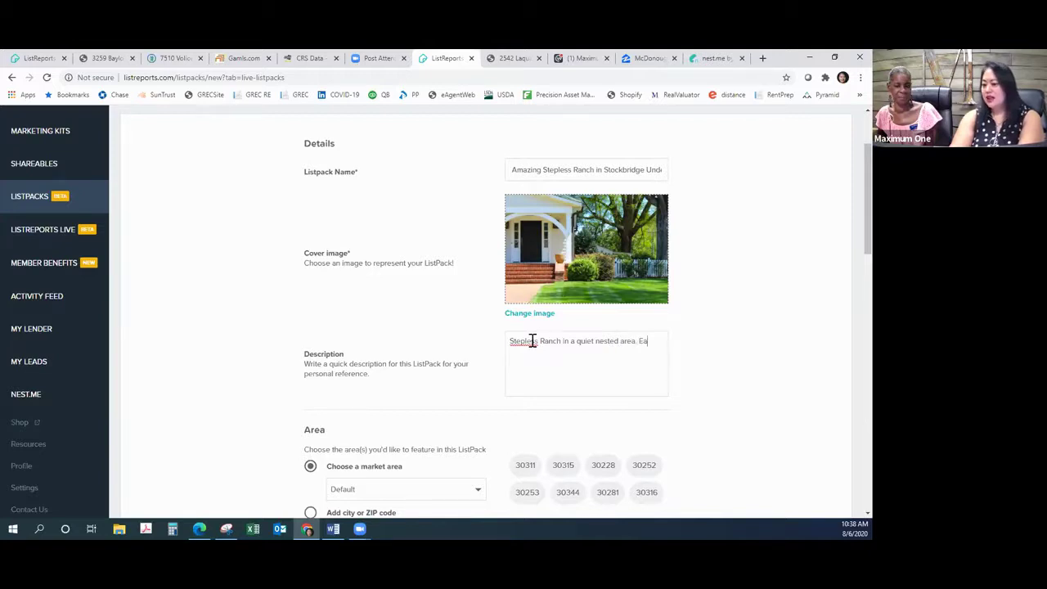
type("sy access ")
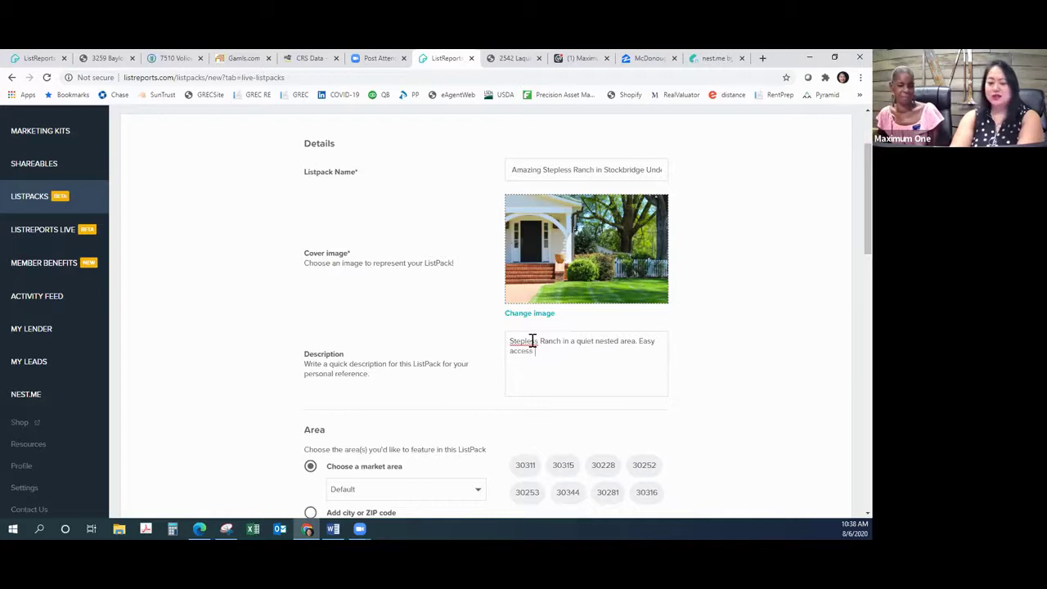
type("to hospitals, interstat")
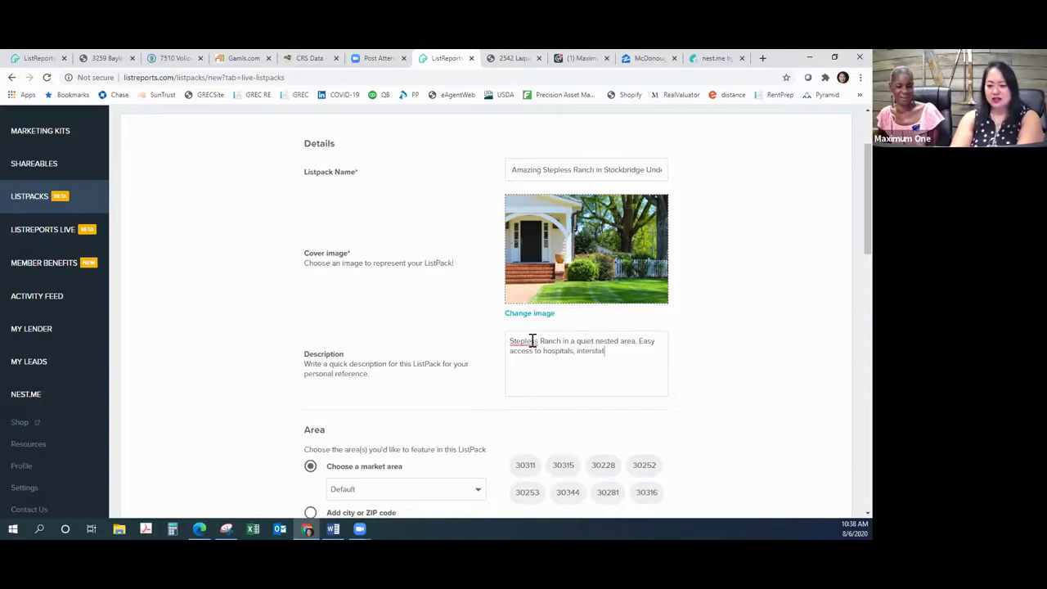
type("e, backi")
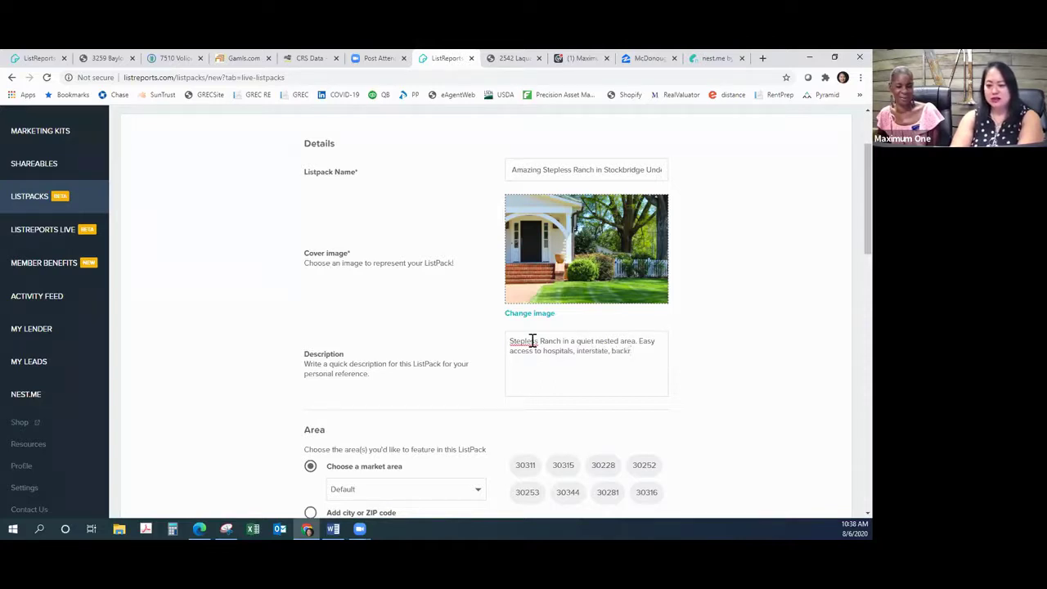
type("raod")
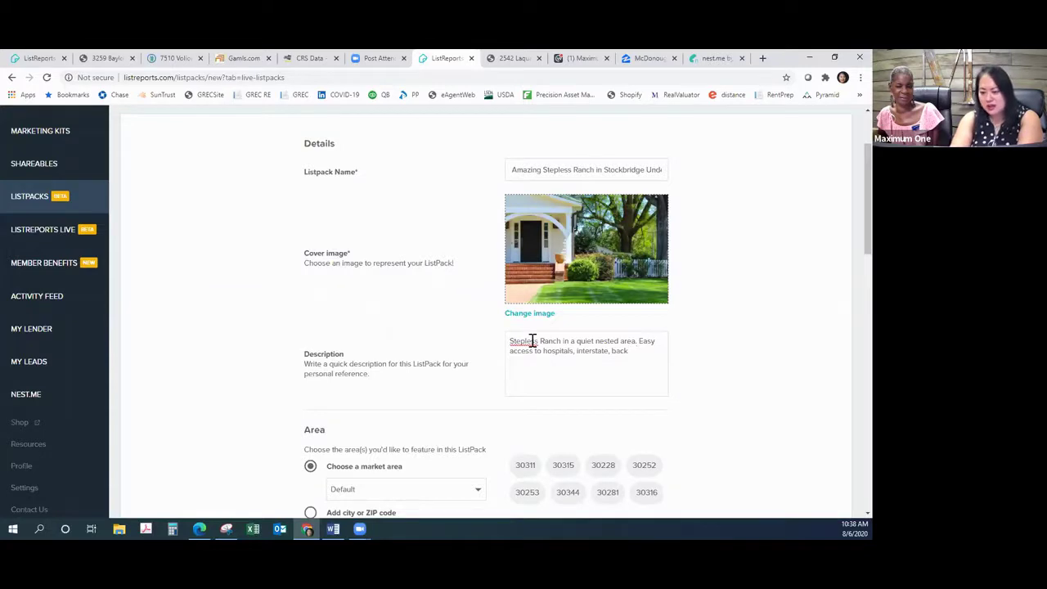
type(" with ac")
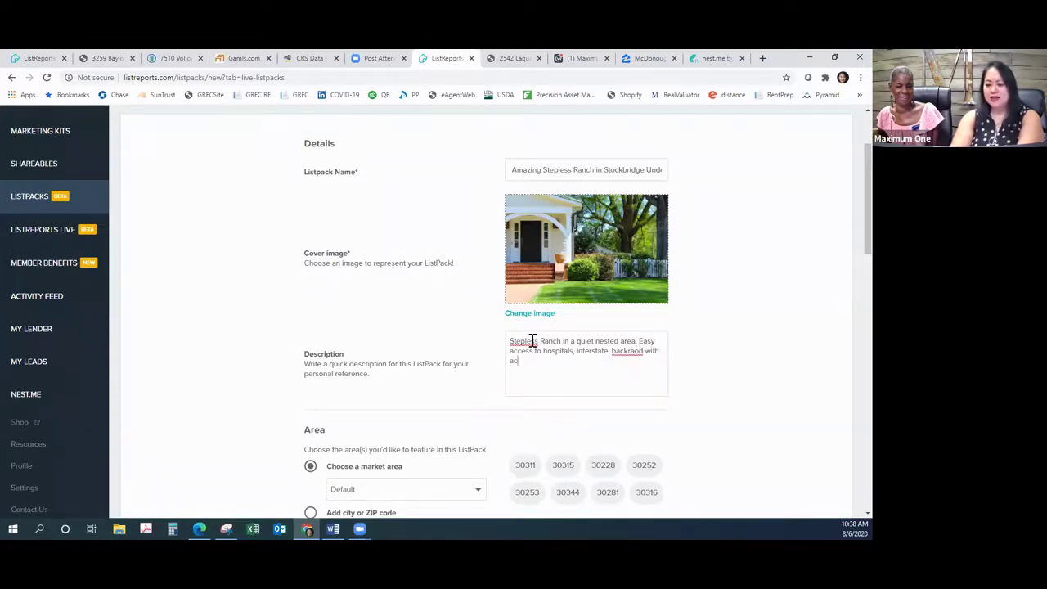
type("cess to ente")
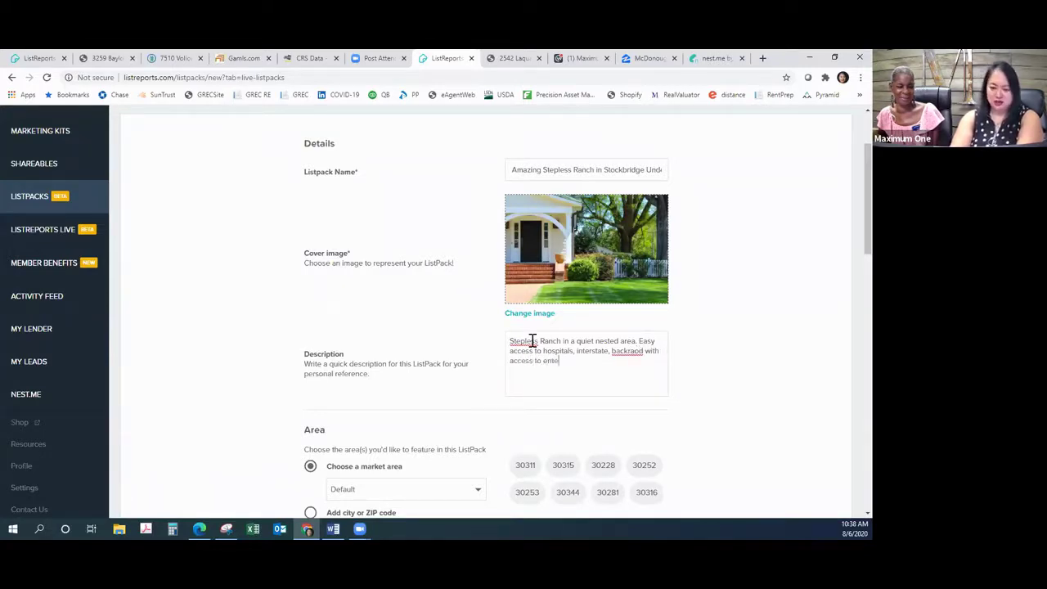
type("rtainment")
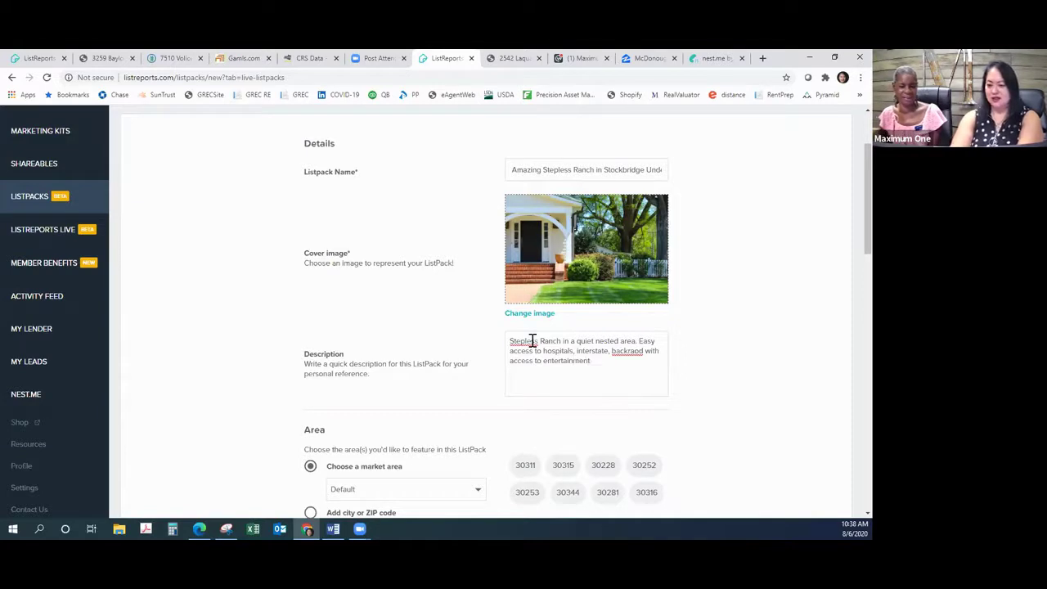
type(" & shoppi")
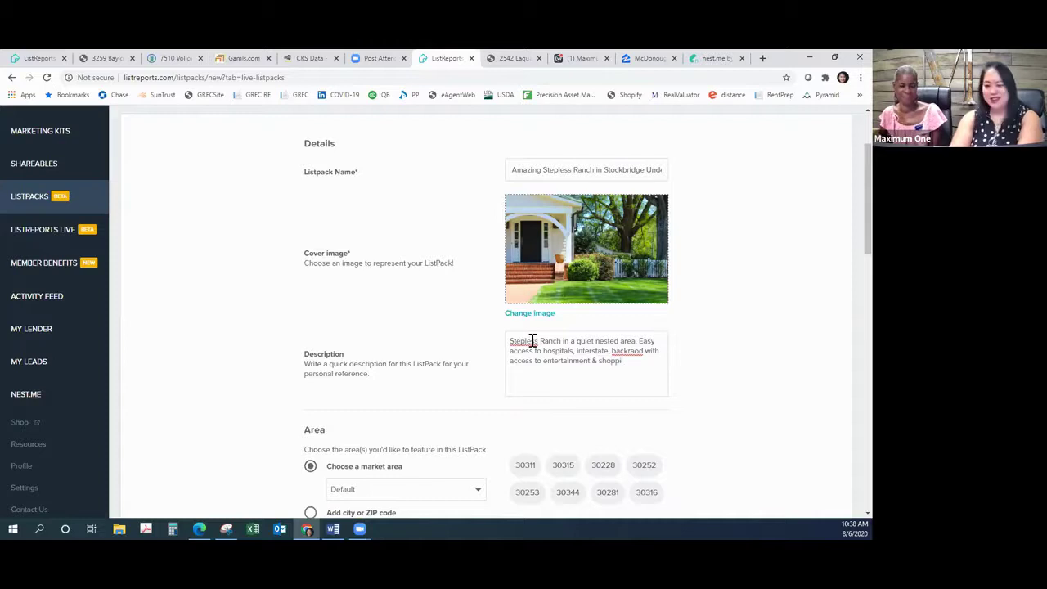
type("ng.")
Step: Set the ListPack's area to the saved Mcdonough market area (ZIPs 30253 and 30252)
scroll(738, 234, "down", 2)
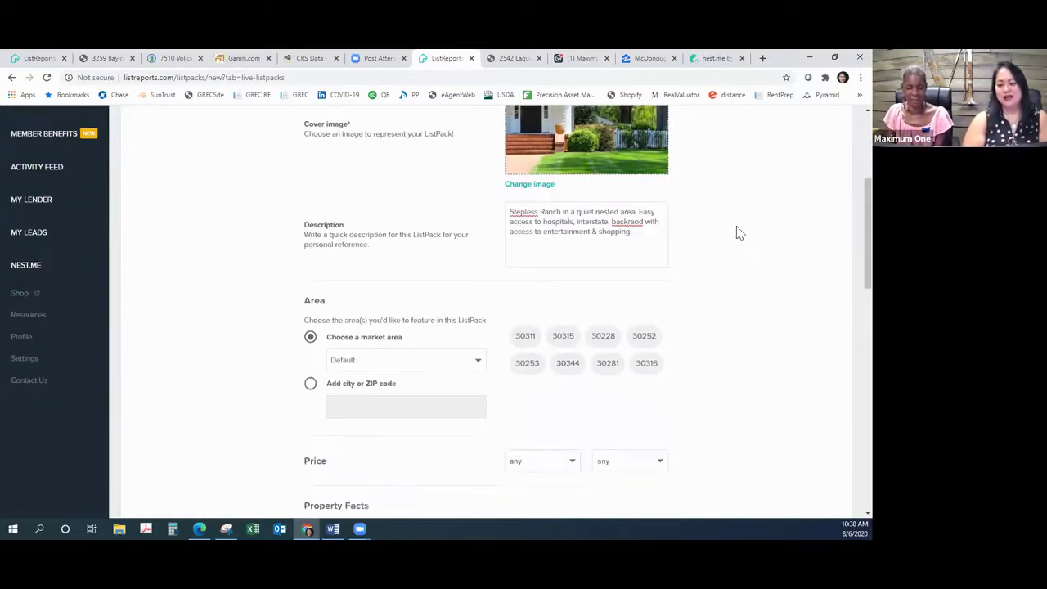
scroll(738, 233, "down", 1)
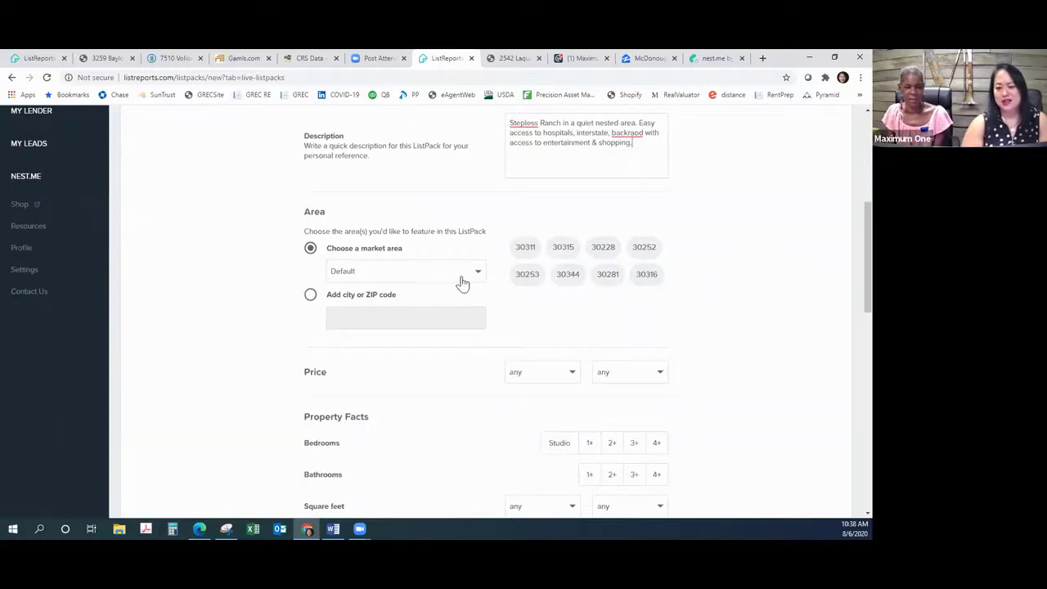
left_click_drag(526, 276, 531, 278)
left_click(606, 281)
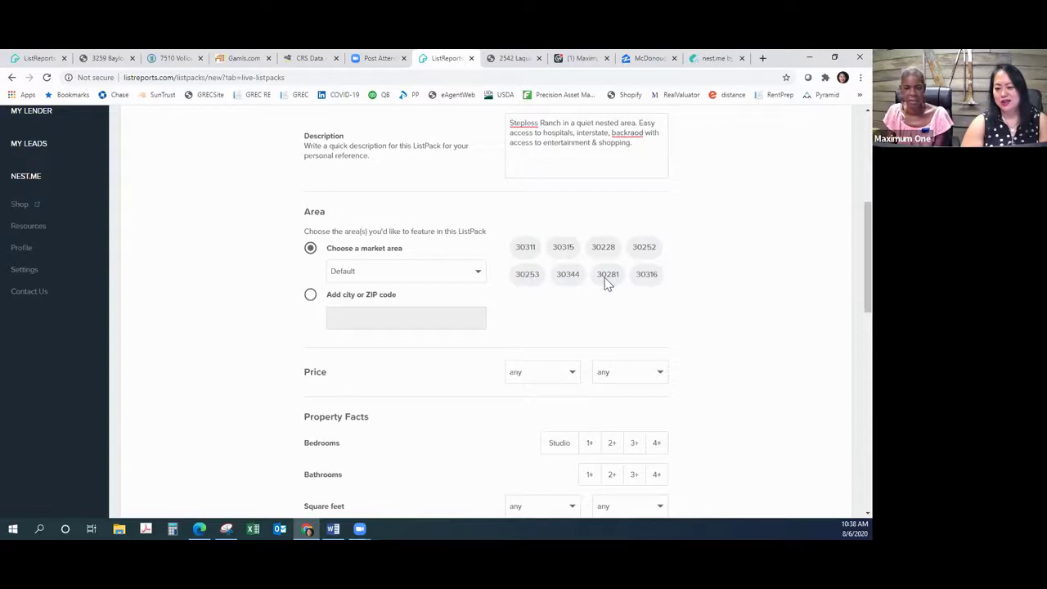
left_click(474, 273)
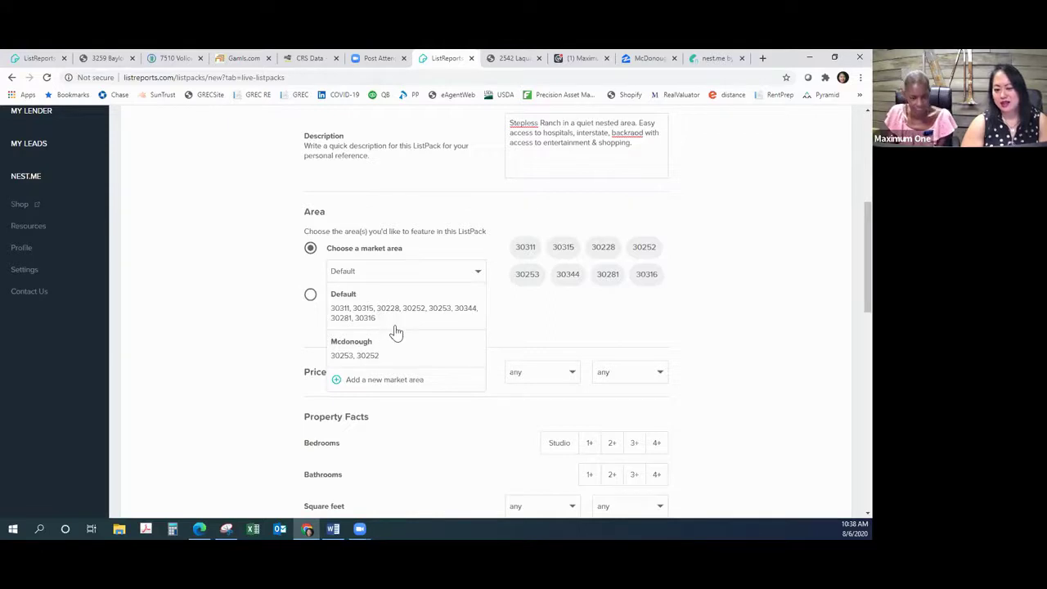
left_click(401, 360)
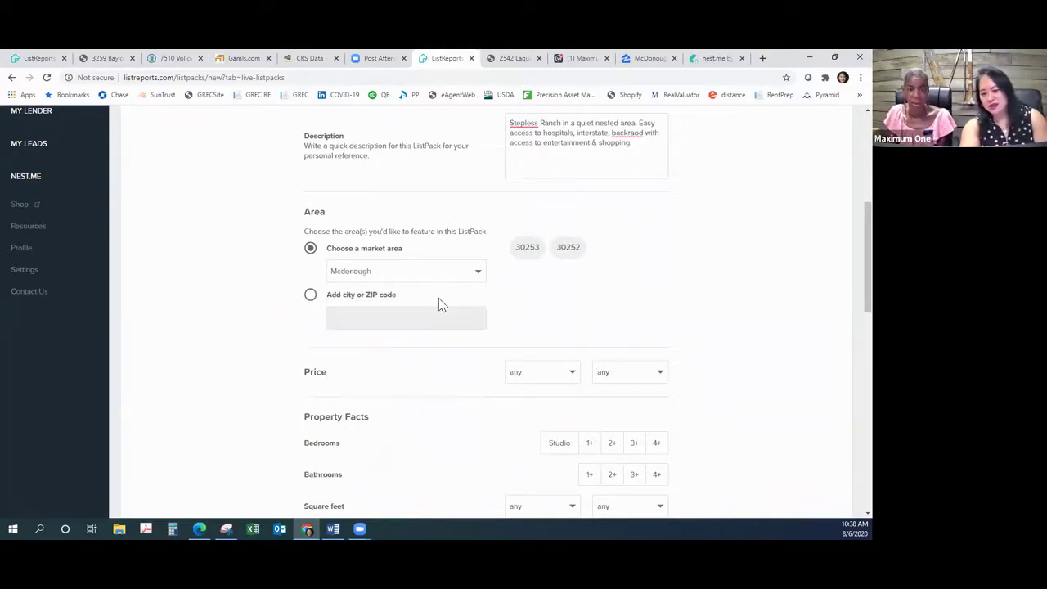
Step: Set the price range to a $200k maximum and a $125k minimum, replacing an initial $100k
left_click(574, 378)
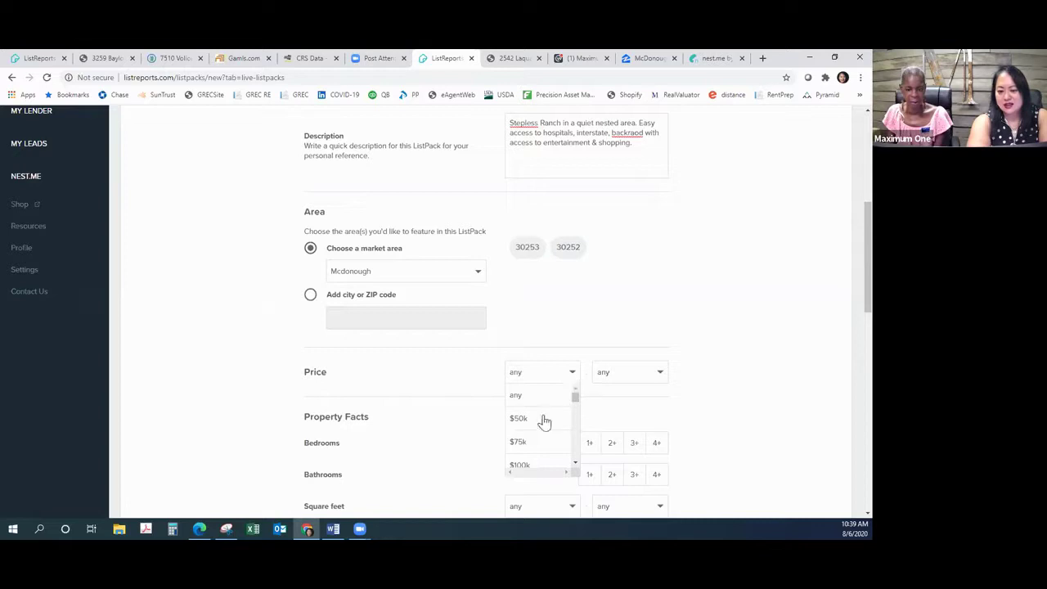
scroll(524, 451, "down", 2)
scroll(523, 451, "up", 3)
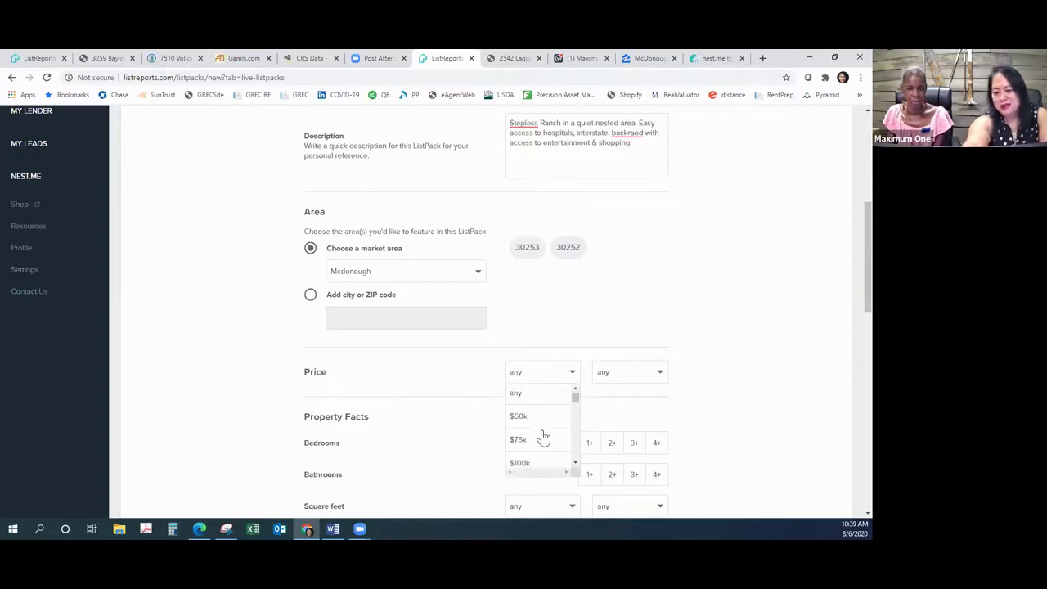
scroll(540, 437, "down", 2)
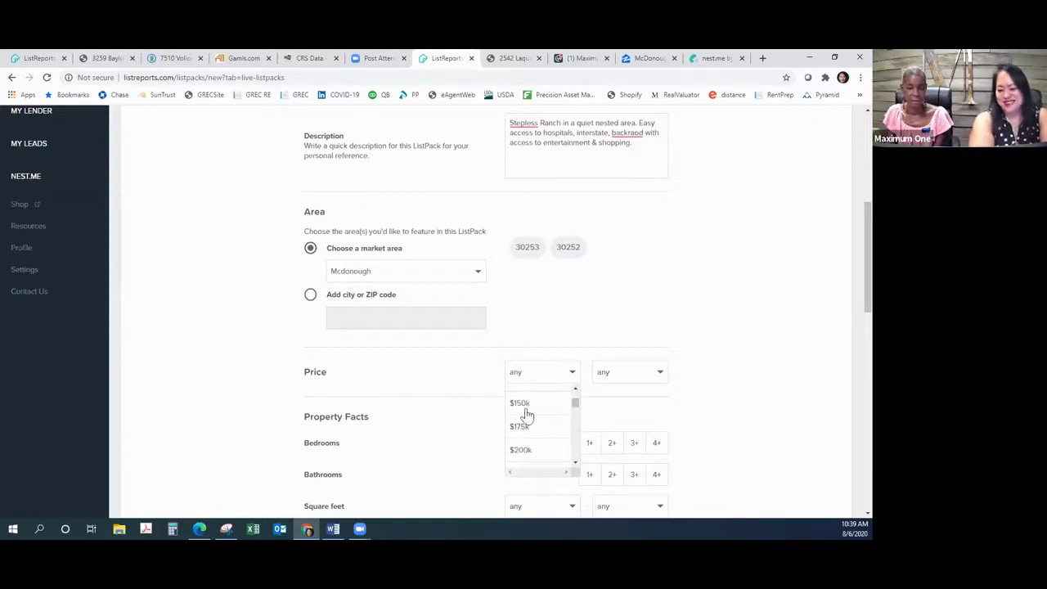
scroll(532, 405, "up", 2)
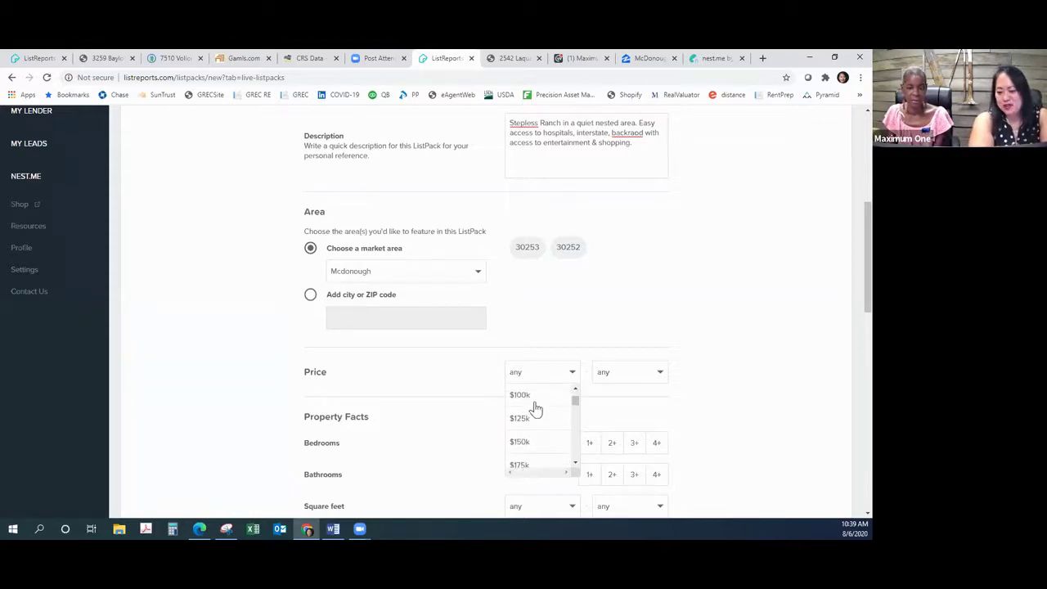
left_click(526, 414)
left_click(646, 379)
scroll(614, 454, "down", 2)
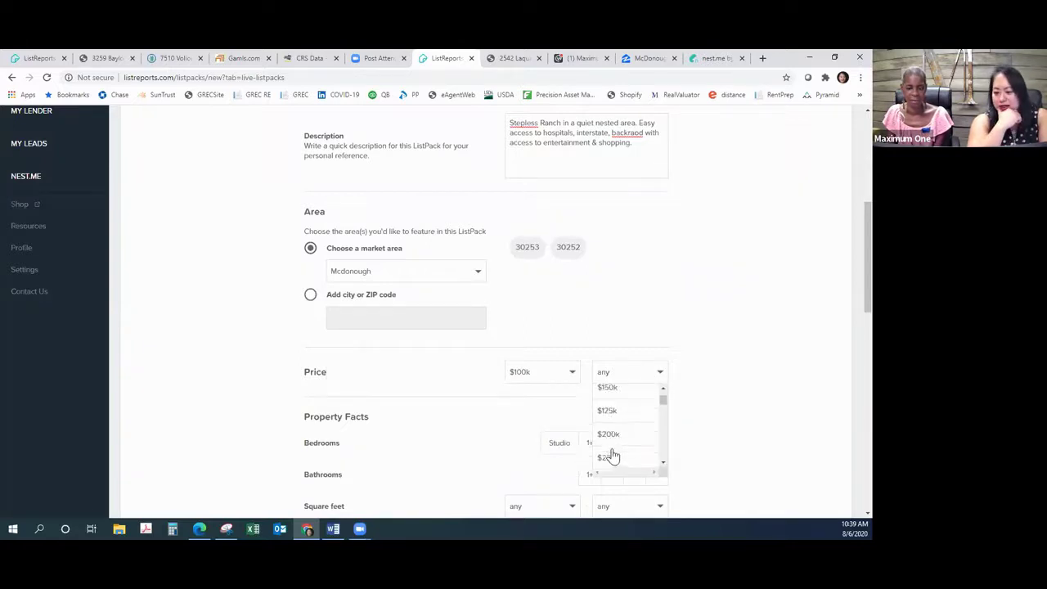
left_click(615, 433)
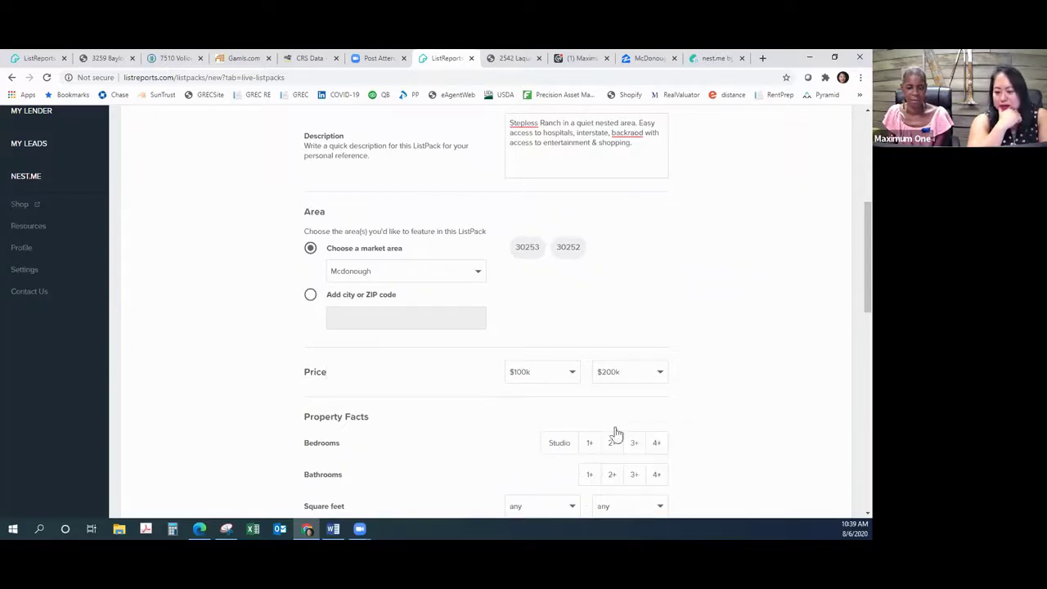
left_click(564, 375)
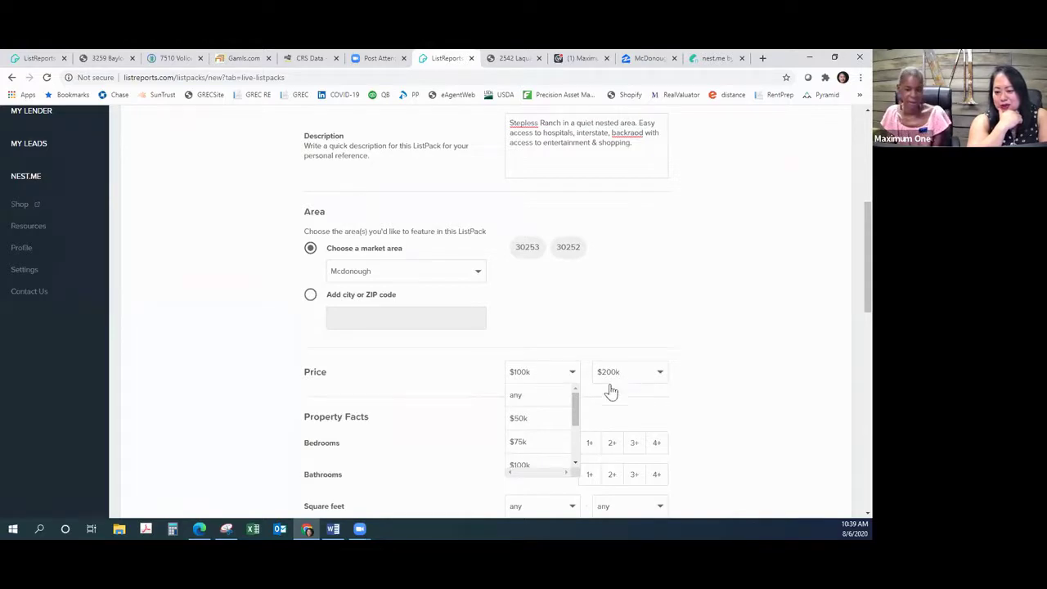
scroll(527, 427, "down", 1)
left_click(529, 433)
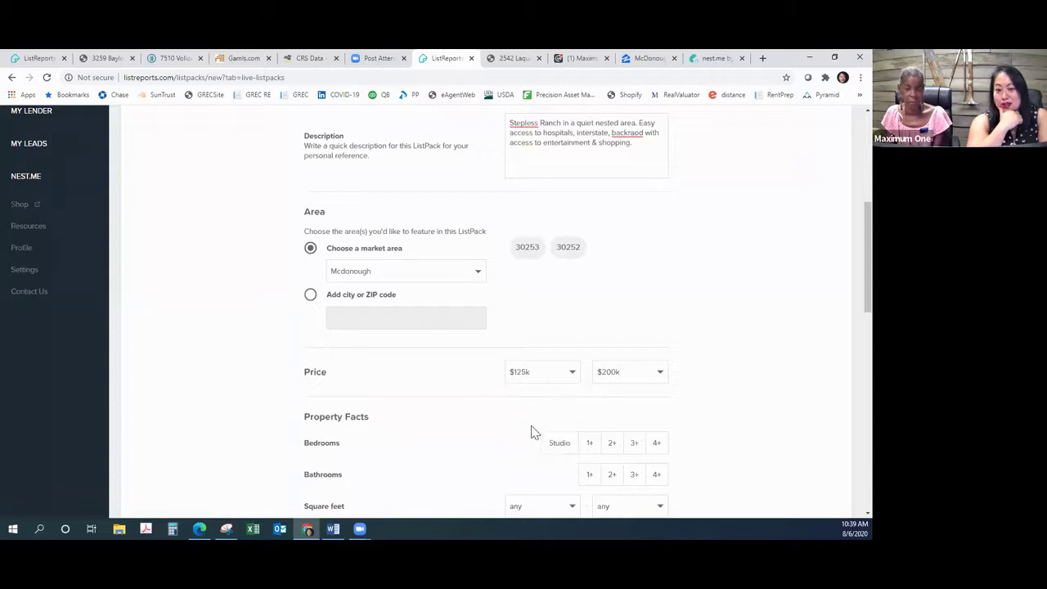
Step: Set the Property Facts bedrooms filter to 2+
scroll(804, 272, "down", 3)
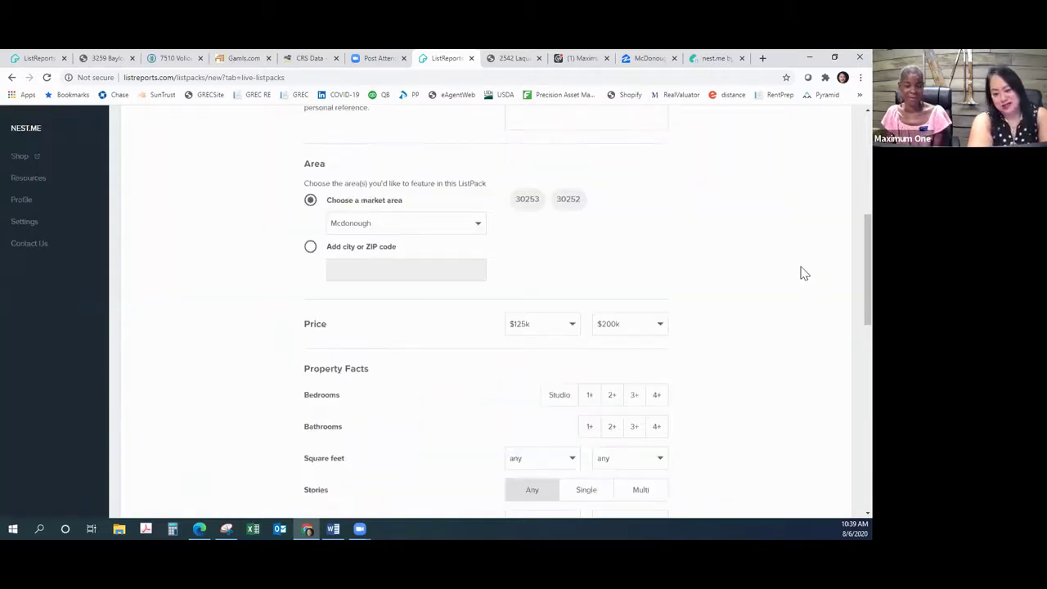
left_click(612, 225)
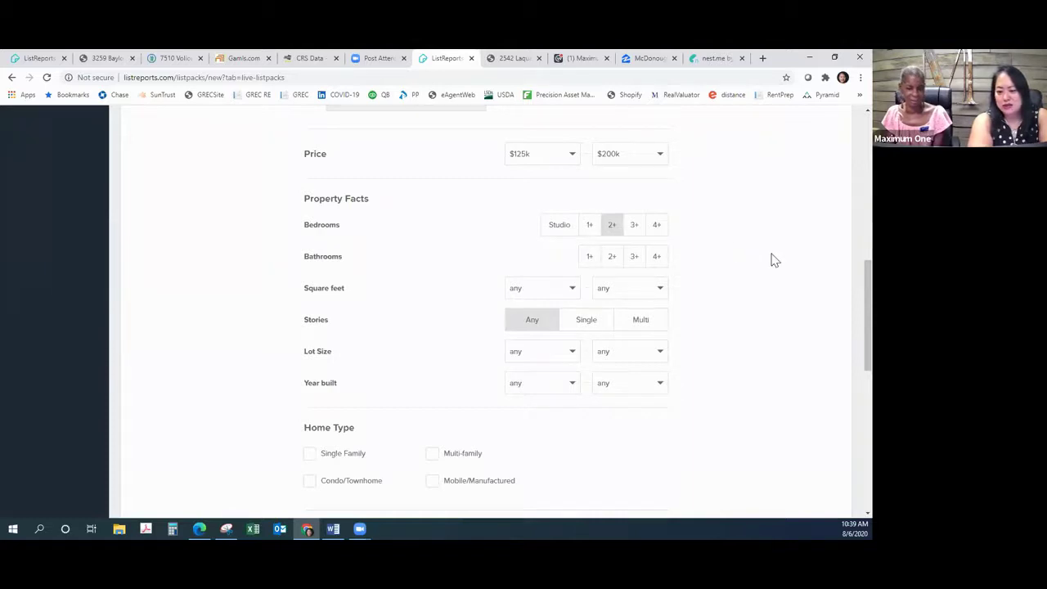
scroll(773, 260, "up", 4)
scroll(724, 282, "up", 3)
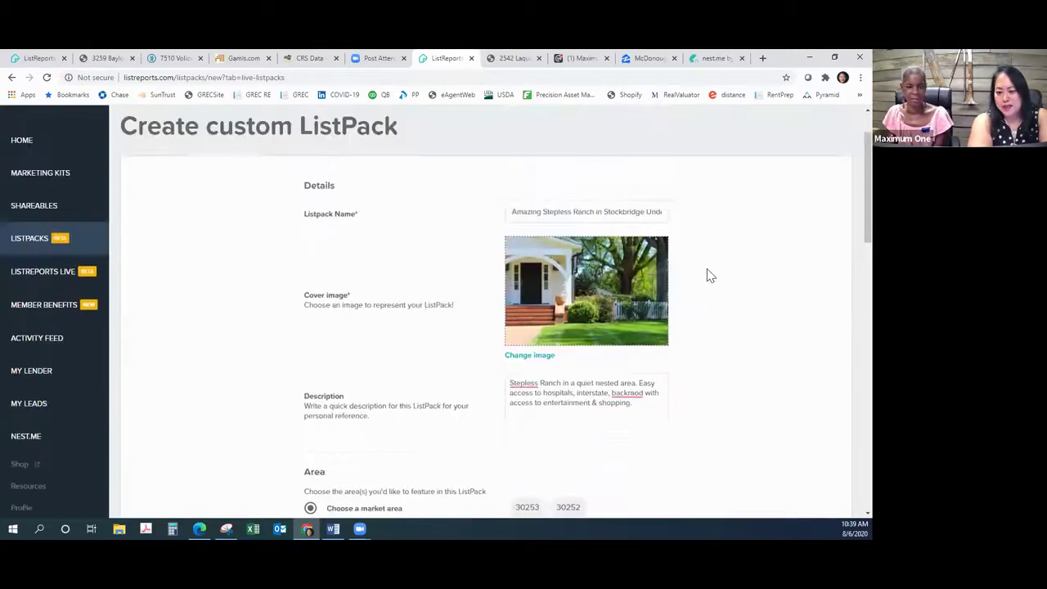
scroll(708, 276, "down", 3)
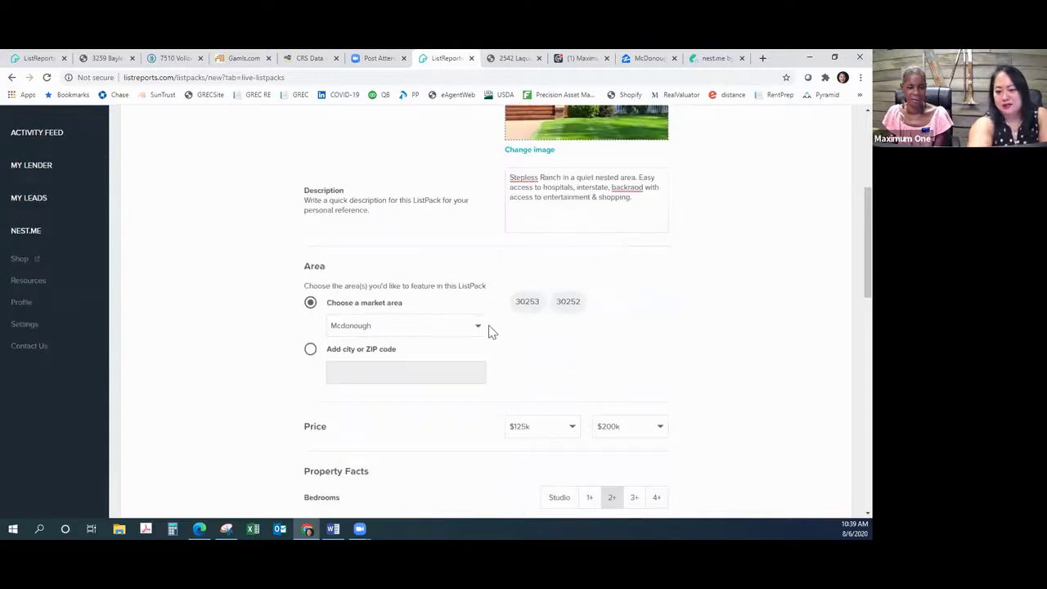
Step: Create and select a new 'Stockbridge' market area covering ZIP 30281
left_click(481, 329)
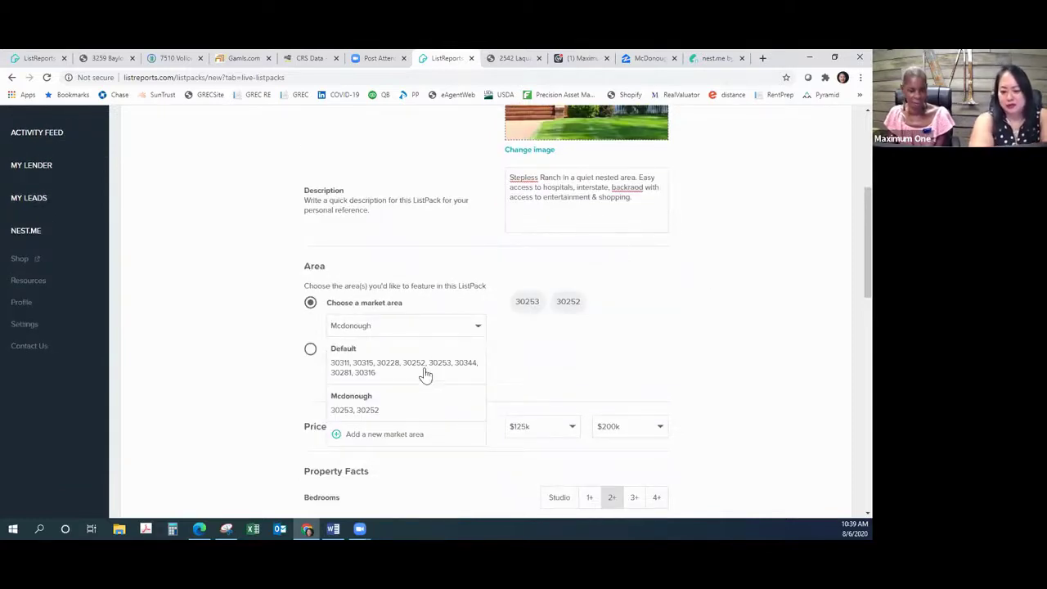
left_click(382, 435)
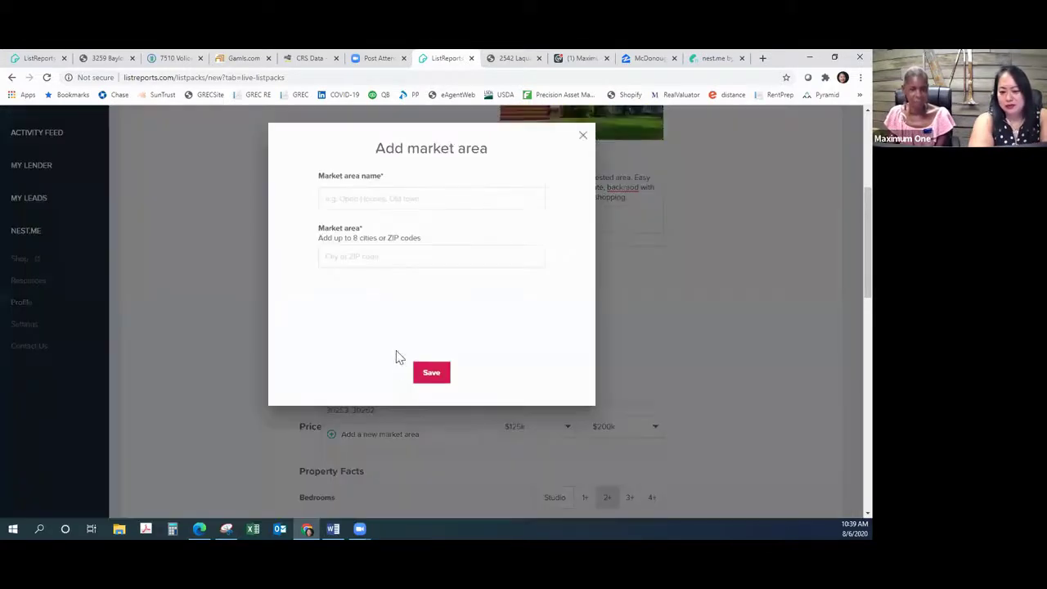
left_click(390, 199)
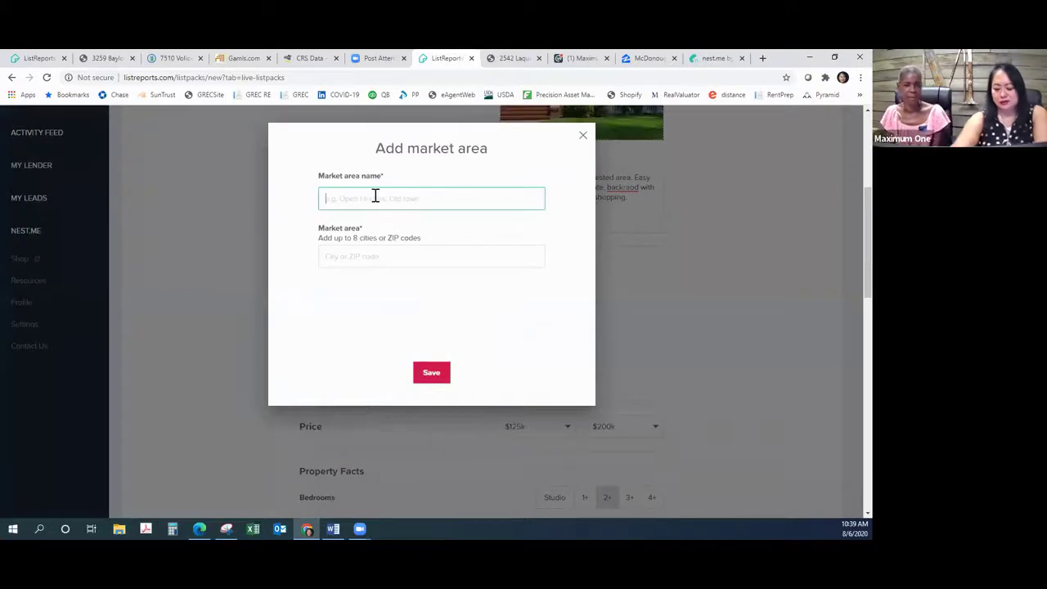
type("Str")
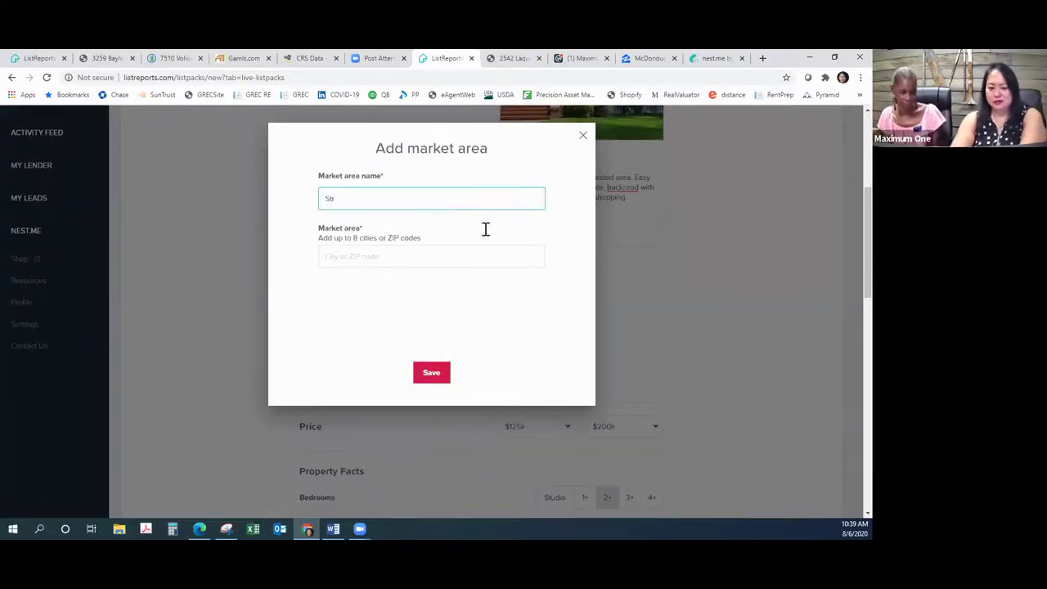
type("ockbridg")
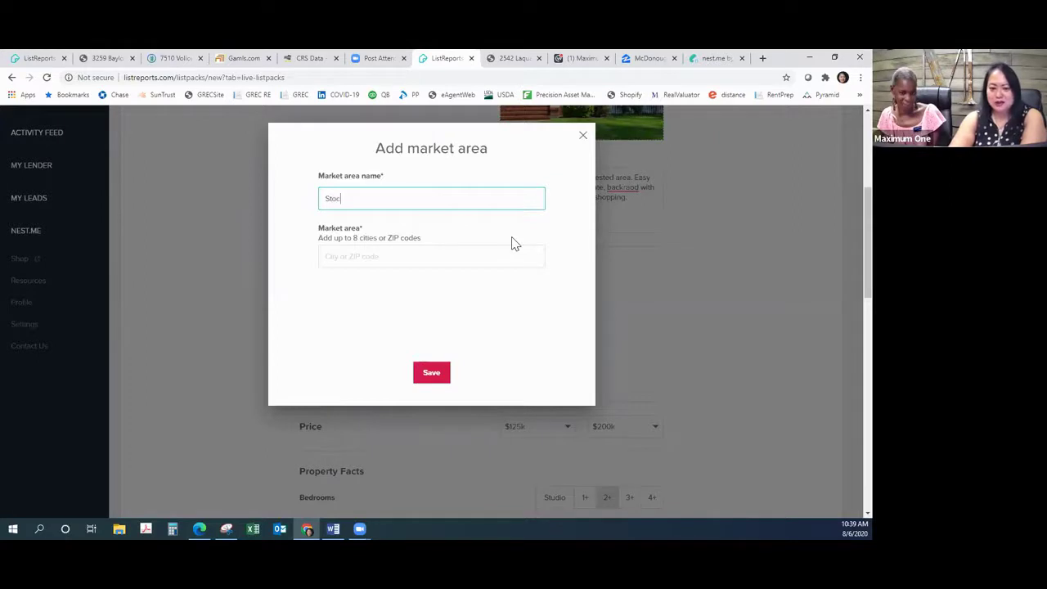
key("BackSpace")
key("BackSpace")
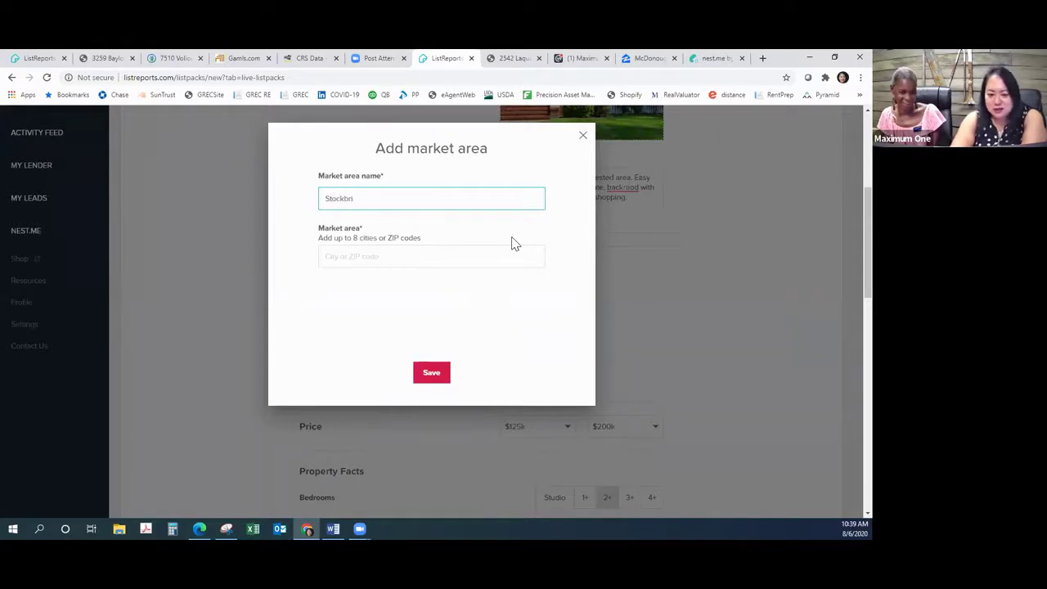
type("dge")
left_click(483, 249)
type("30281")
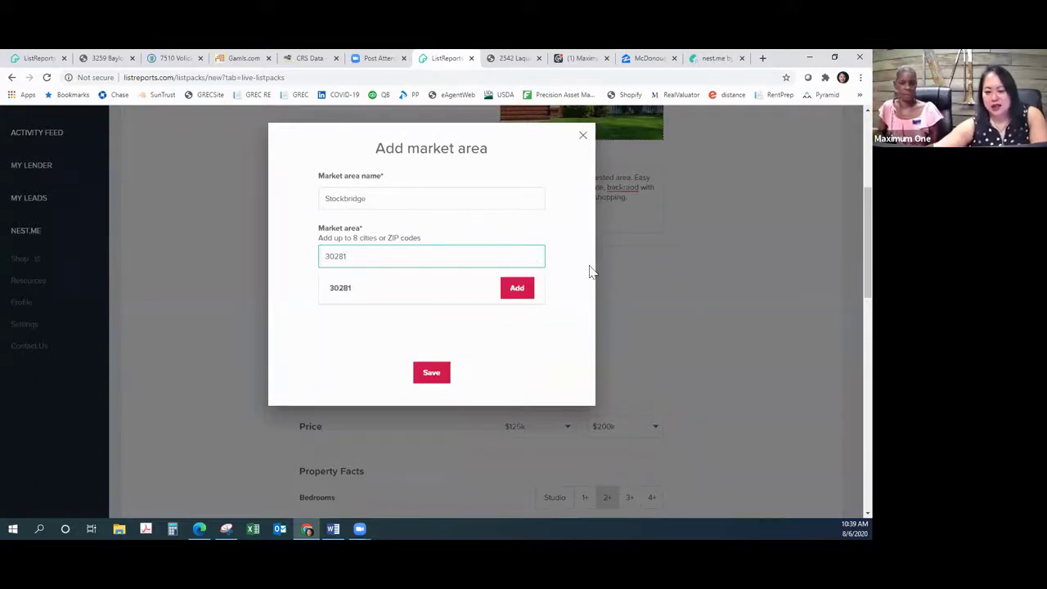
left_click(517, 288)
left_click(434, 374)
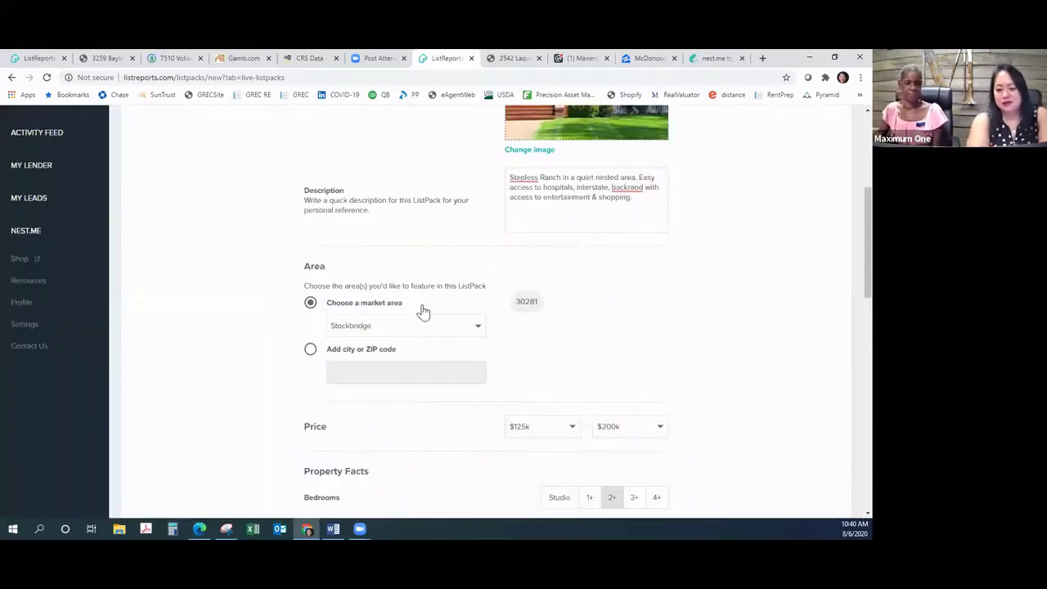
Step: Restrict the ListPack search to single-story, Single Family homes
scroll(773, 191, "down", 4)
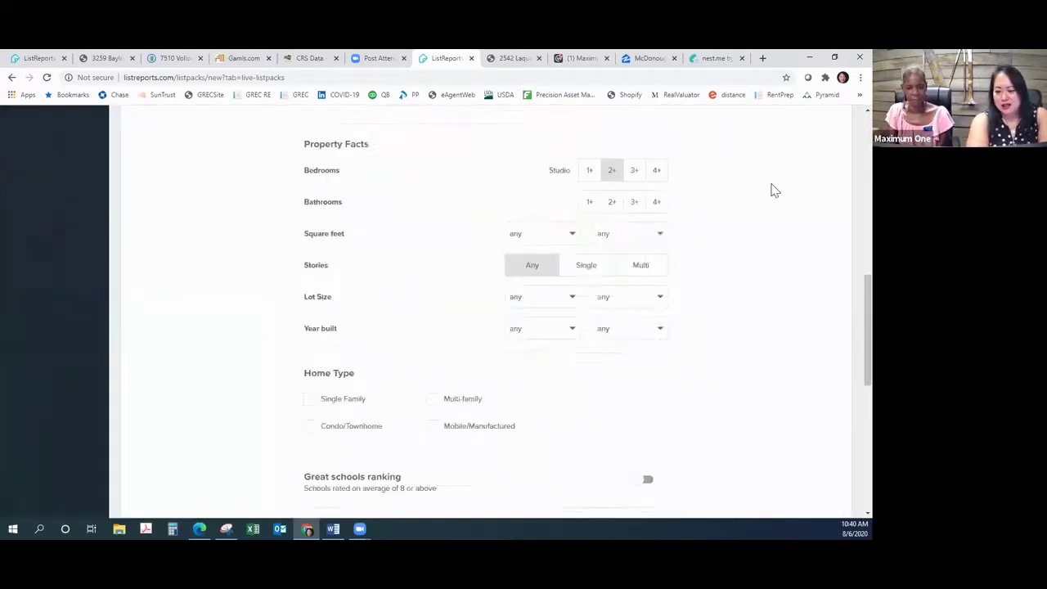
left_click(586, 270)
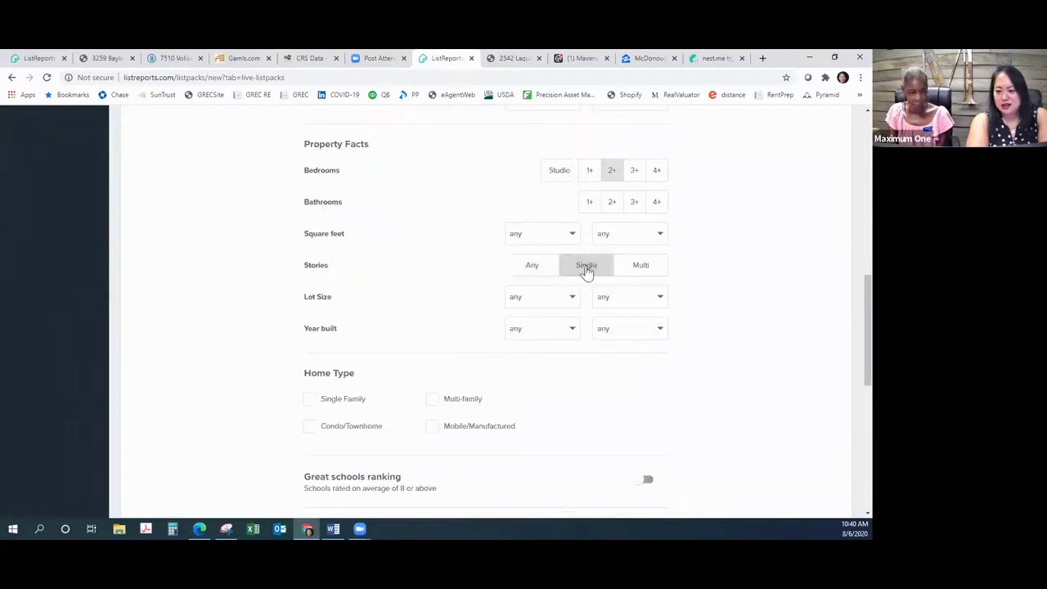
scroll(587, 270, "down", 2)
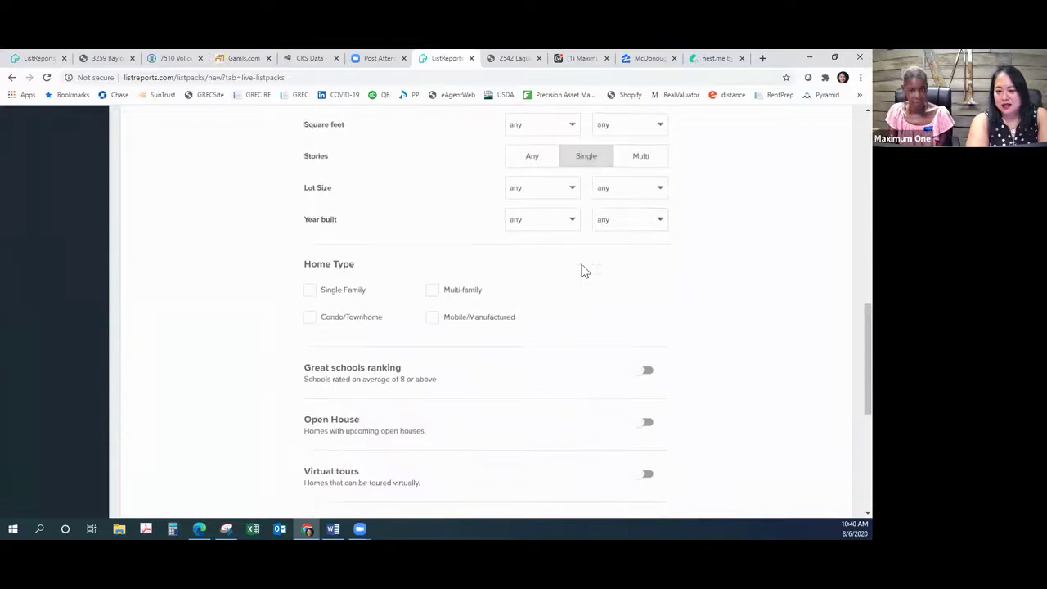
scroll(585, 270, "down", 1)
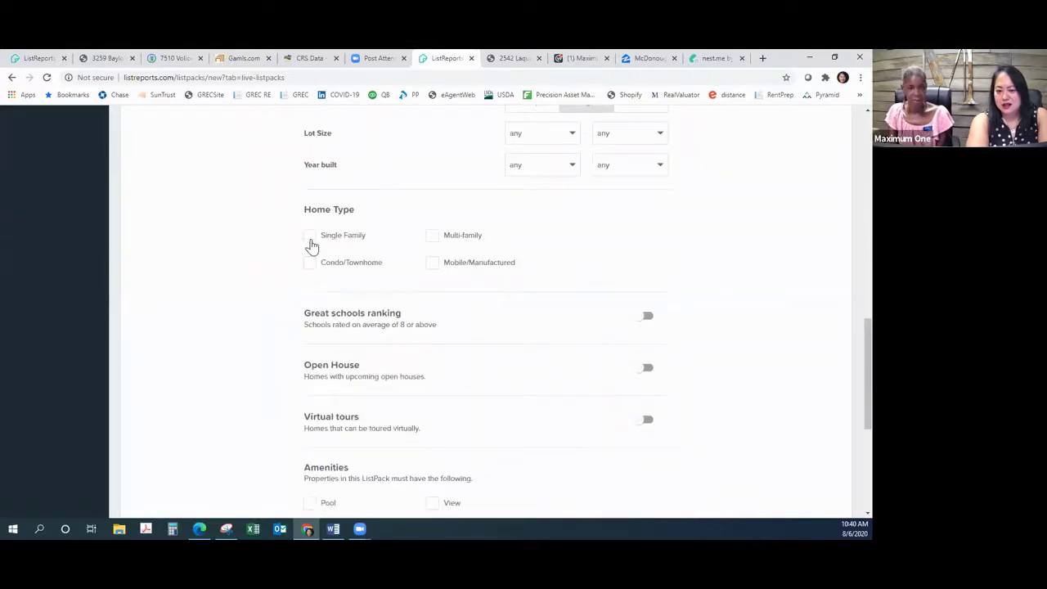
left_click(310, 239)
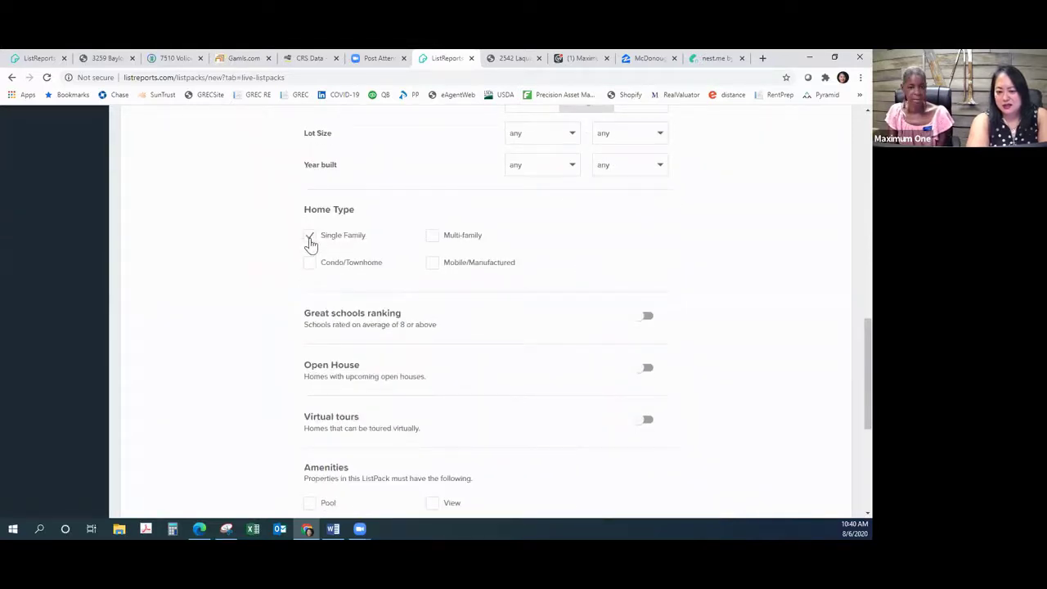
Step: Create the custom live ListPack from the completed form
scroll(622, 264, "down", 1)
scroll(601, 263, "down", 5)
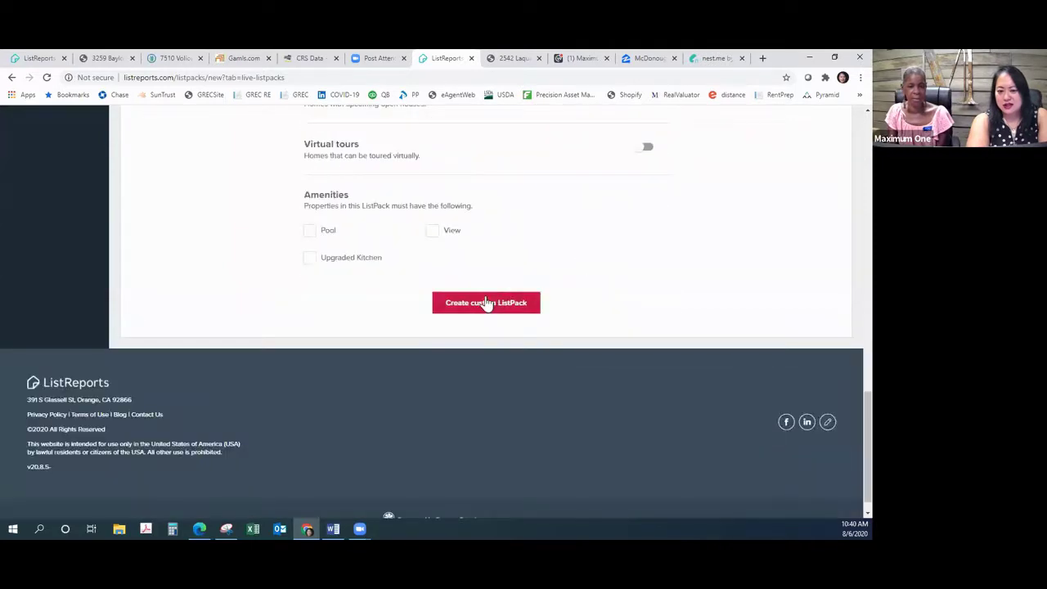
left_click(486, 303)
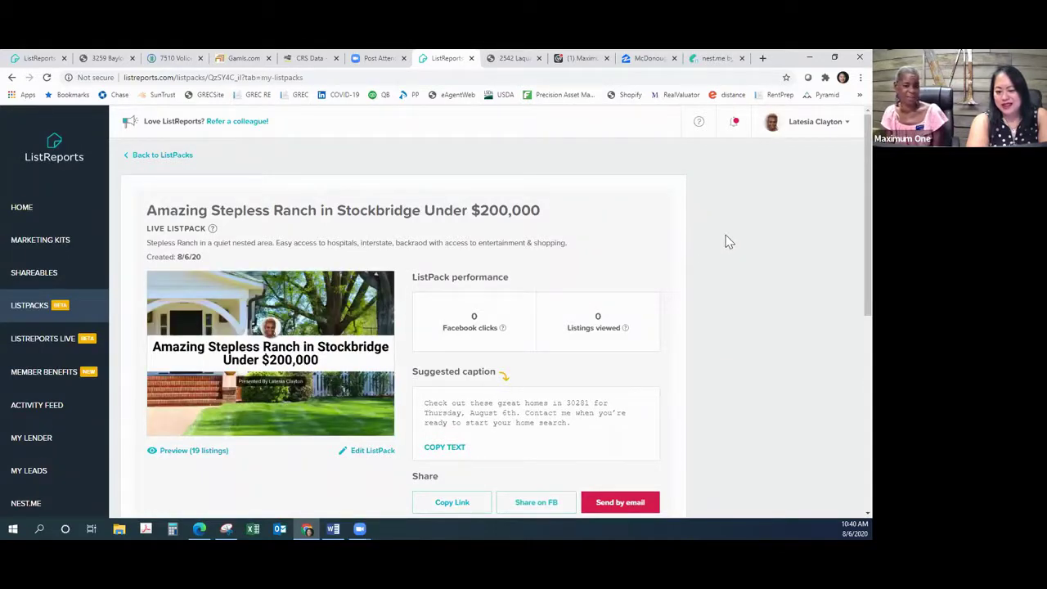
Step: Scroll the new ListPack page down to its suggested caption promoting homes in 30281
scroll(725, 240, "down", 2)
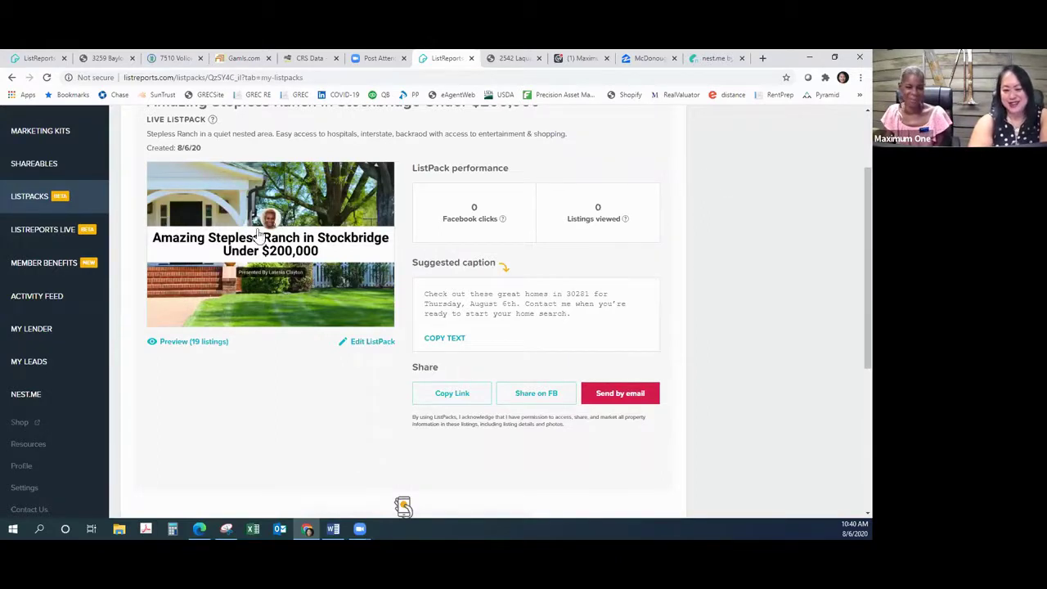
Step: Open the 19-listing ListPack preview and show its included homes
left_click(197, 345)
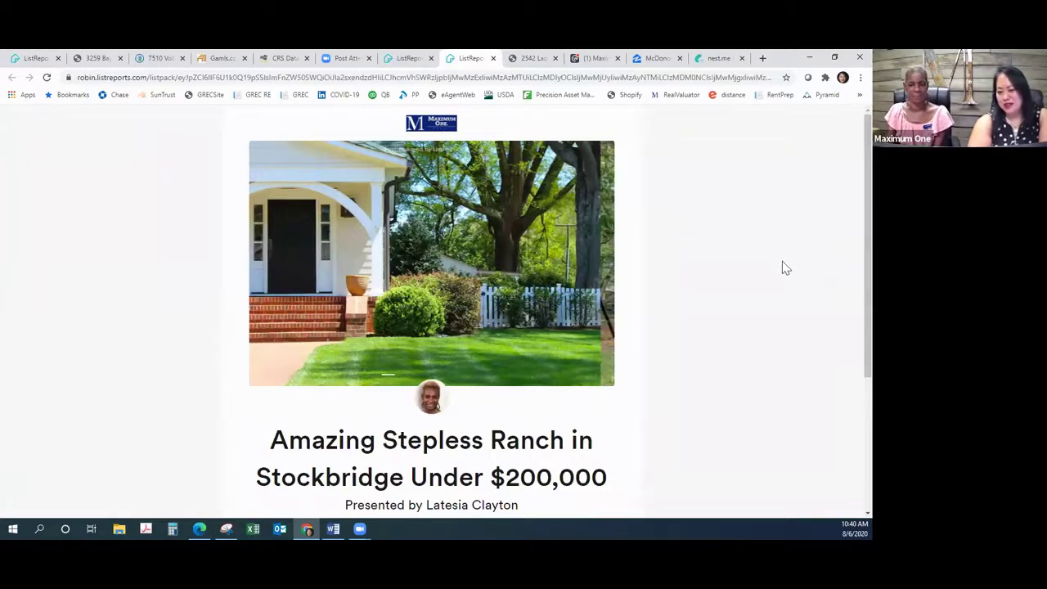
scroll(814, 268, "down", 2)
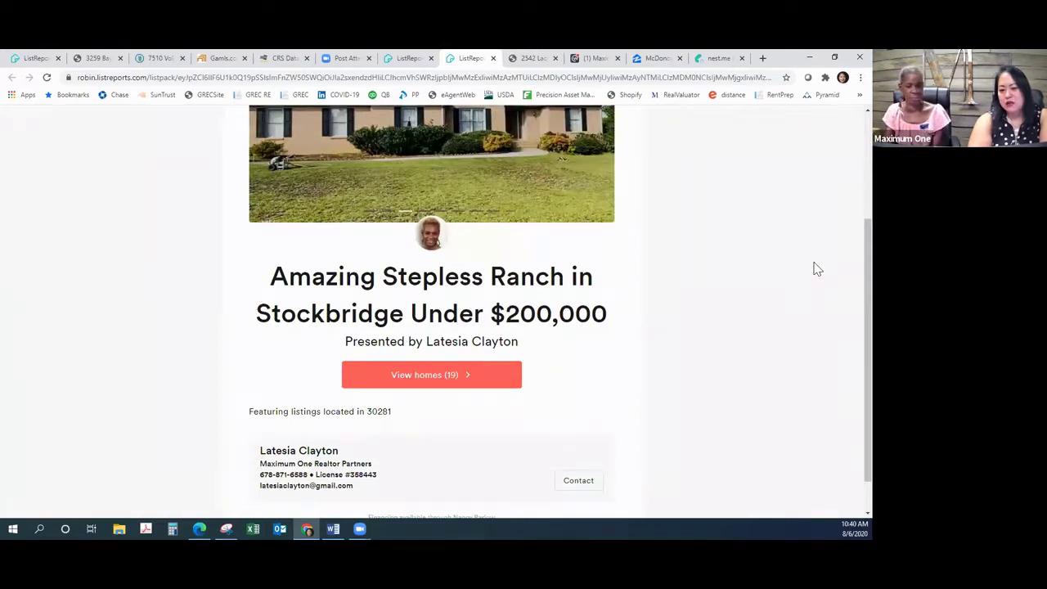
left_click(452, 375)
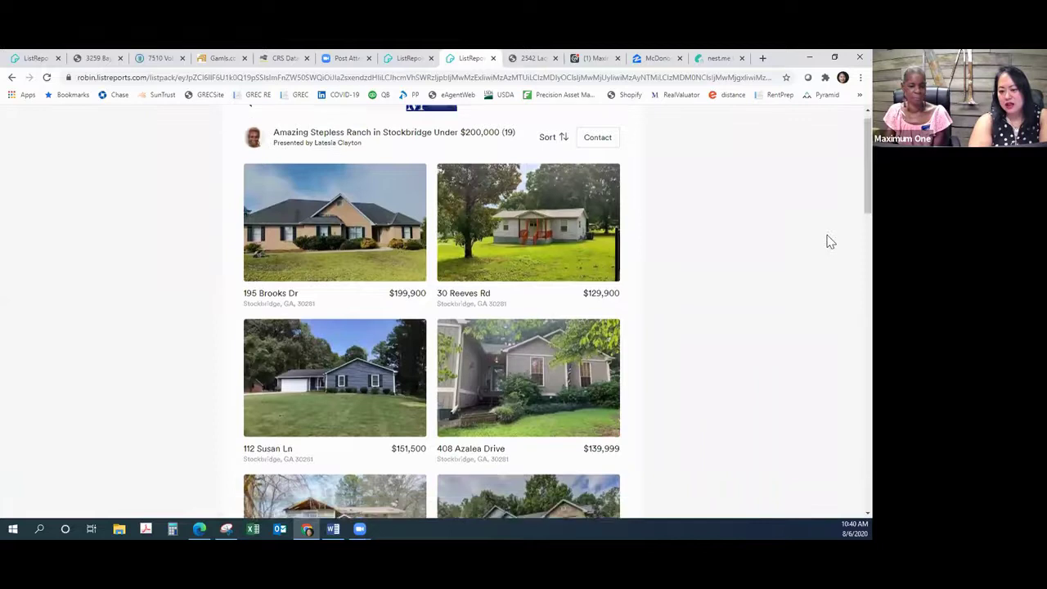
Step: Browse all Stockbridge homes priced $129,000 to $199,999 and finish the preview
scroll(829, 242, "down", 2)
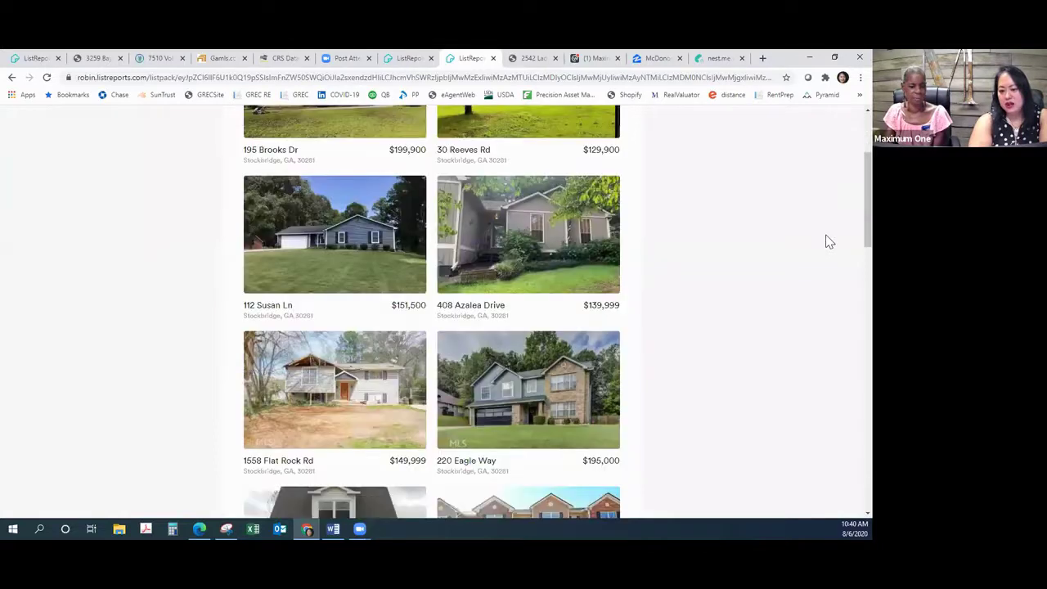
scroll(829, 243, "down", 3)
scroll(830, 242, "down", 2)
scroll(830, 242, "down", 3)
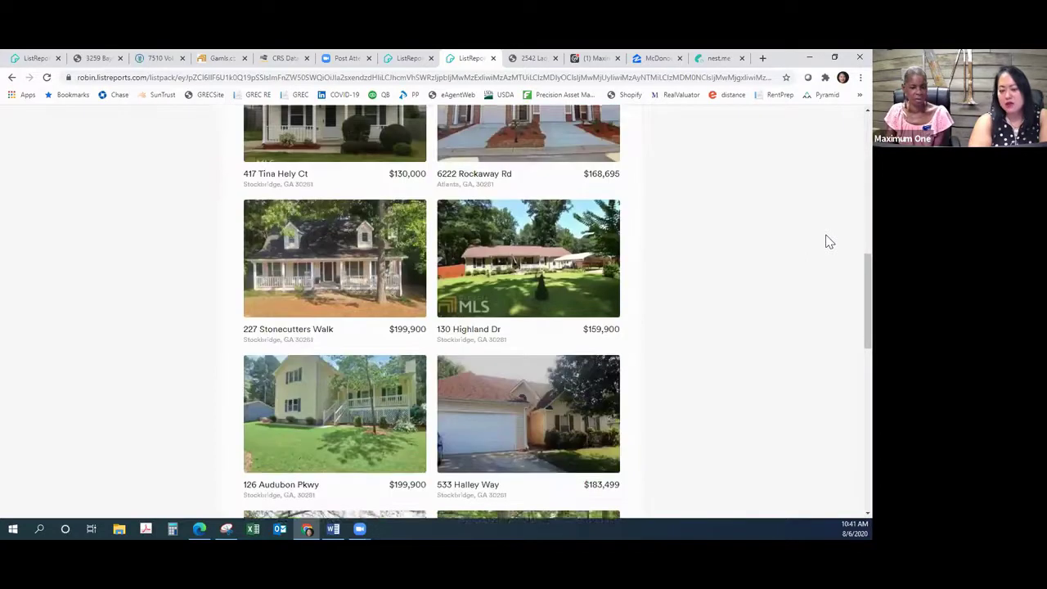
scroll(829, 242, "down", 5)
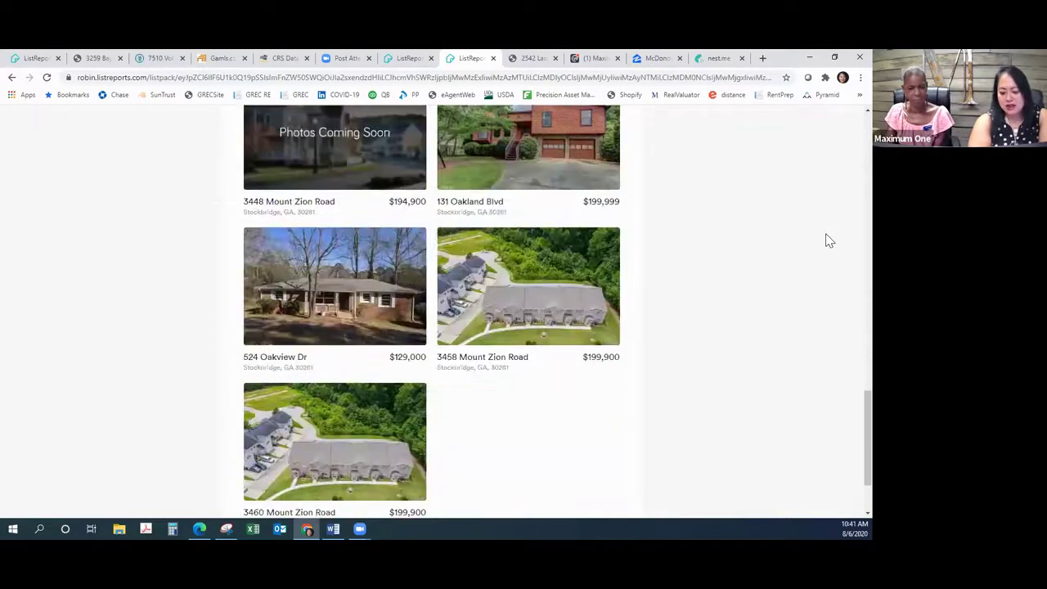
scroll(828, 241, "down", 1)
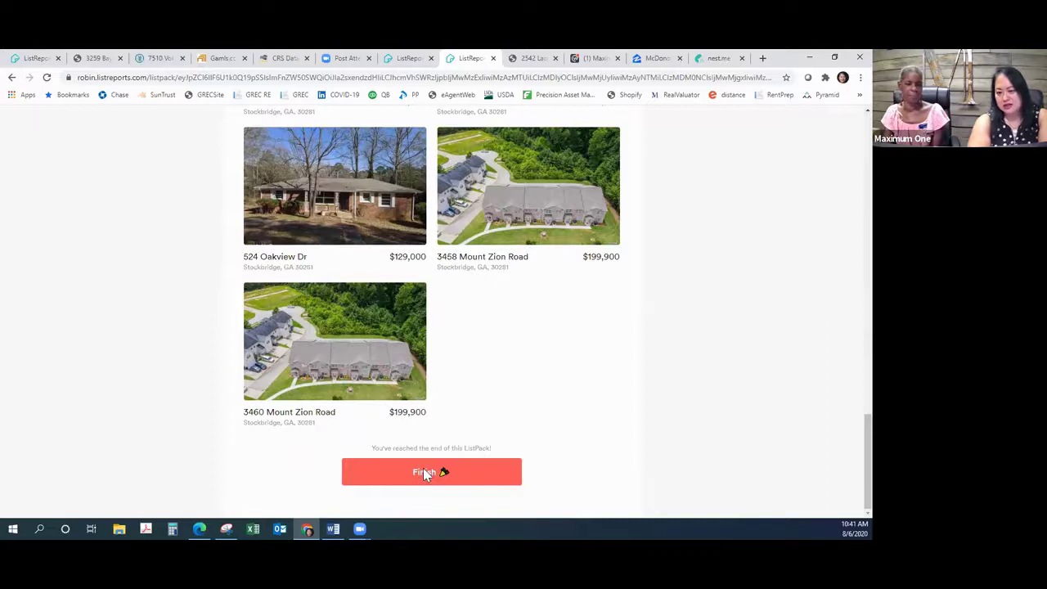
left_click(423, 471)
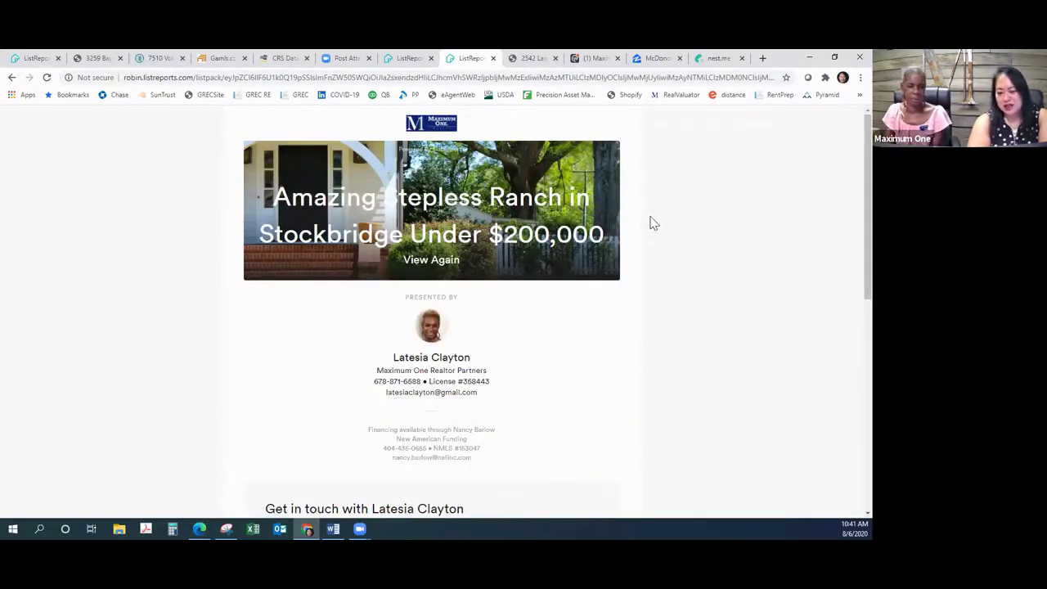
Step: Scroll through the preview's closing page, agent contact card and Get in touch form
scroll(652, 225, "down", 4)
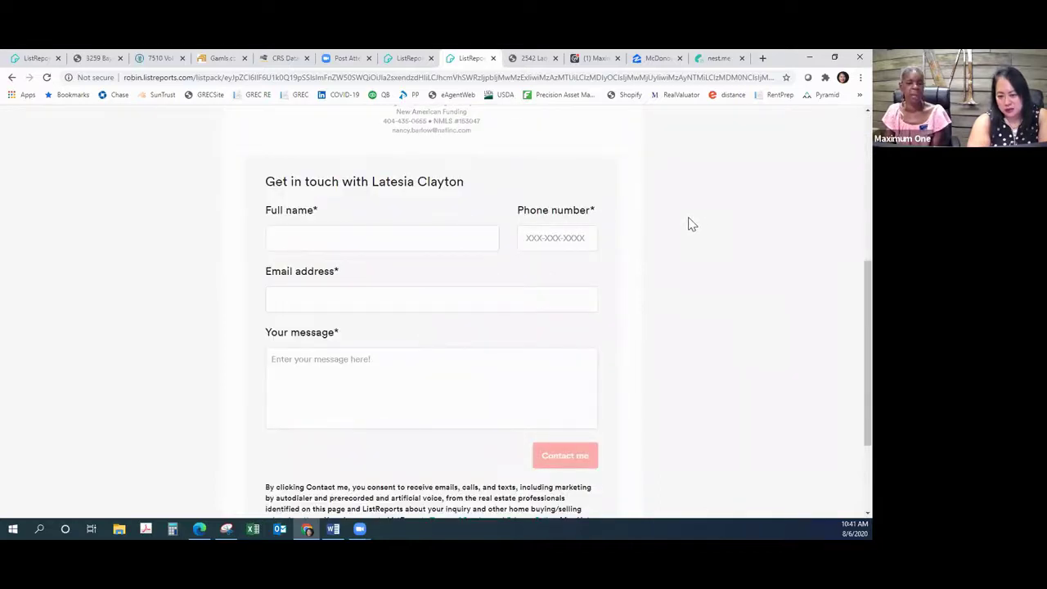
scroll(686, 223, "down", 2)
scroll(684, 222, "up", 4)
scroll(686, 223, "up", 2)
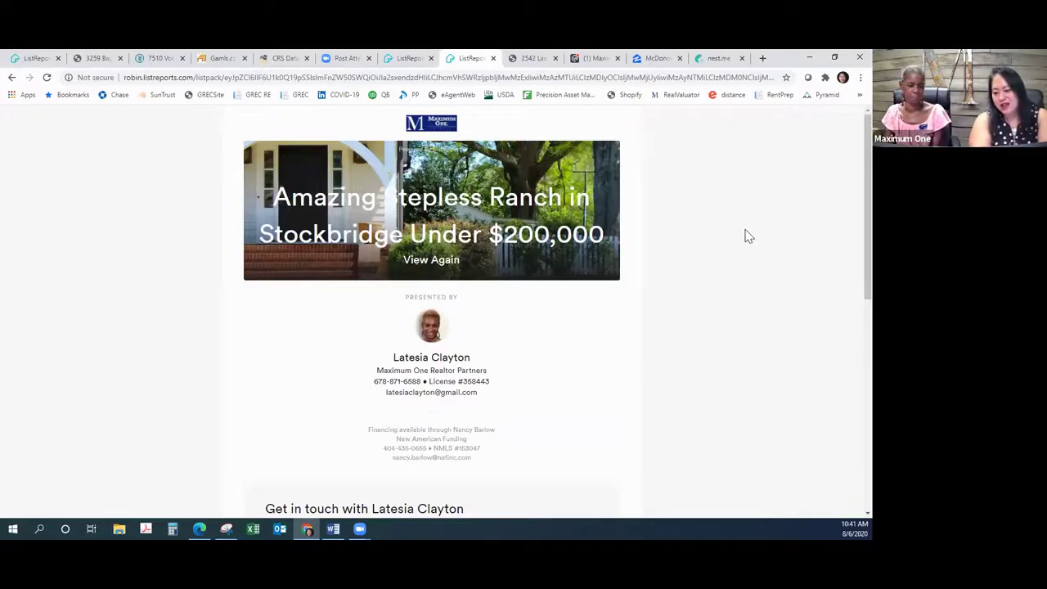
scroll(734, 219, "down", 3)
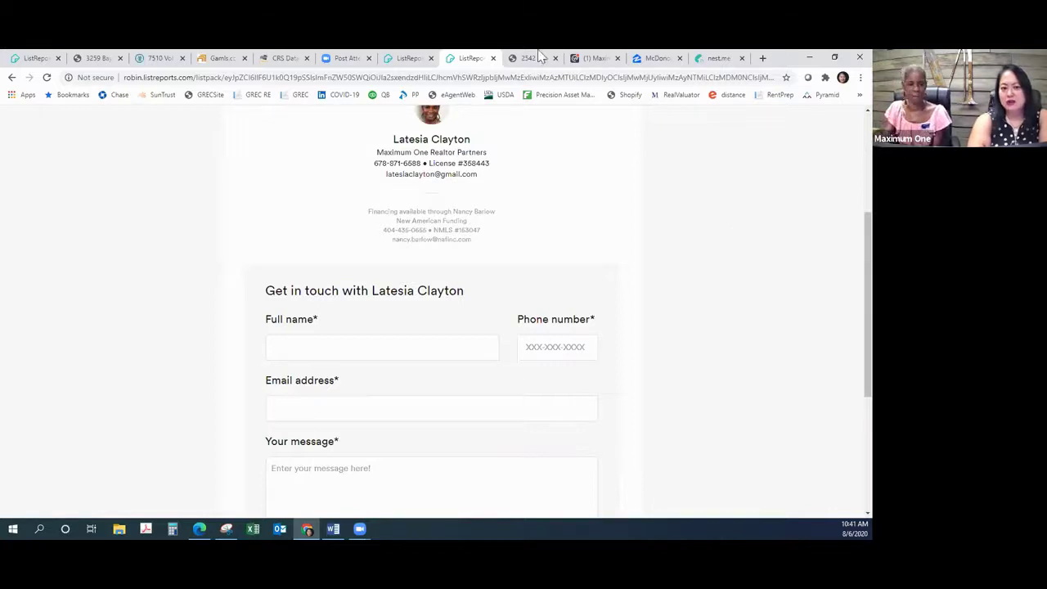
left_click(36, 59)
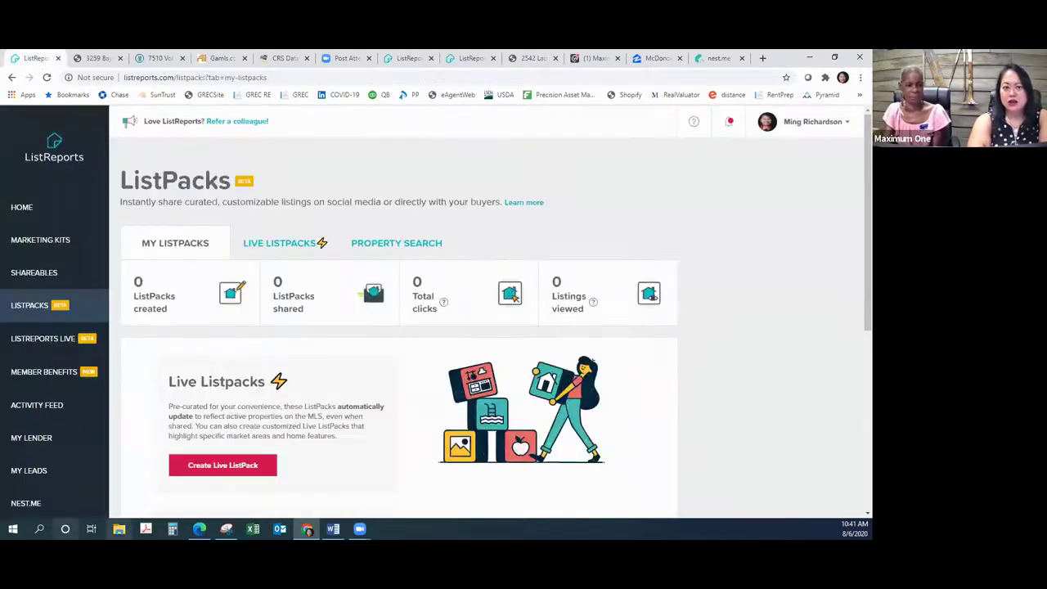
scroll(266, 466, "down", 1)
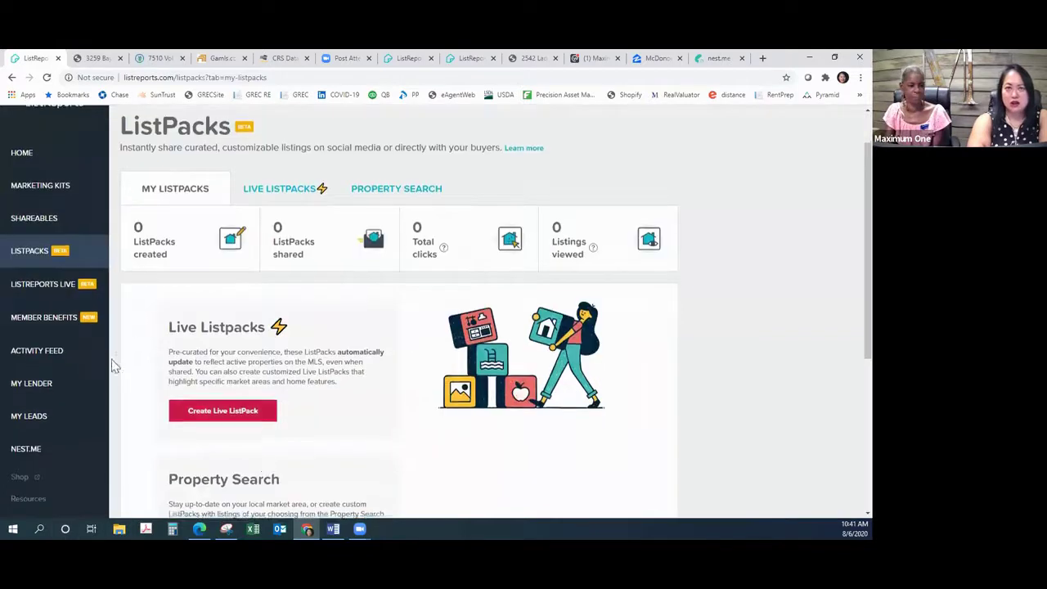
left_click(57, 188)
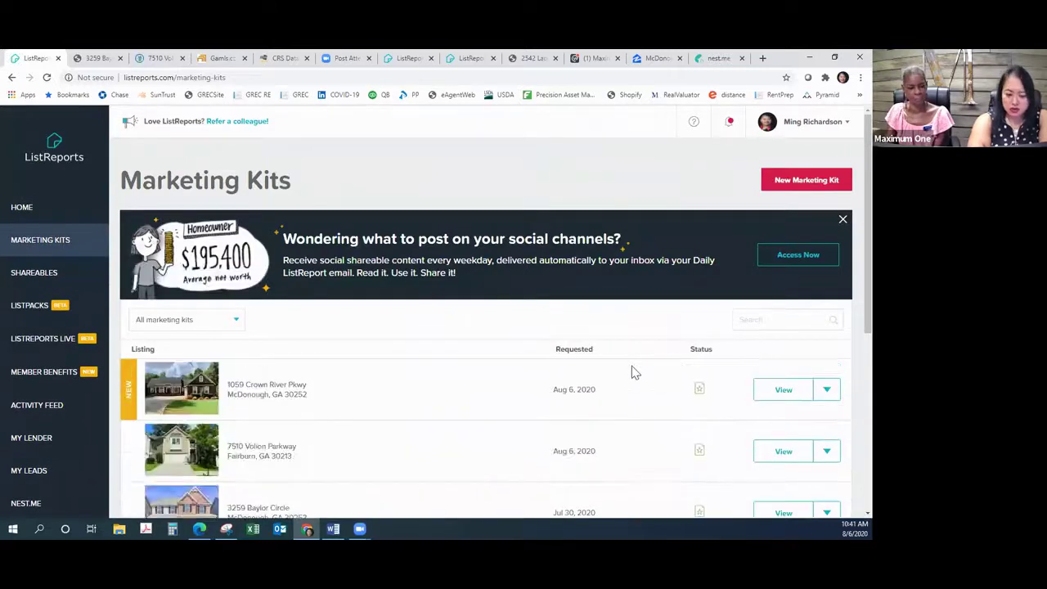
scroll(631, 372, "down", 2)
left_click(771, 281)
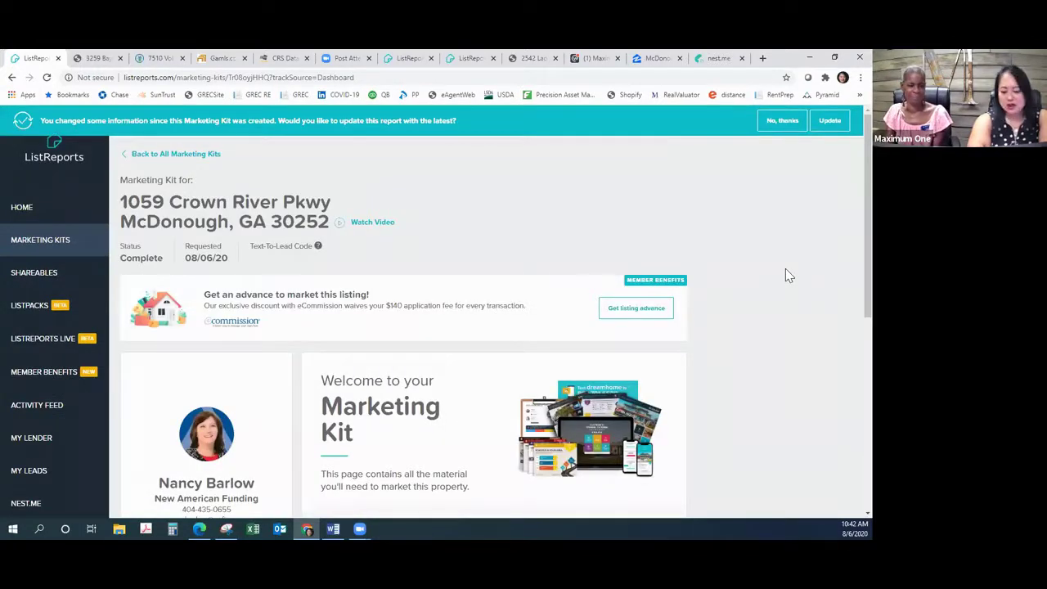
Step: Scroll through the Crown River Pkwy Marketing Kit material sections
scroll(785, 270, "down", 3)
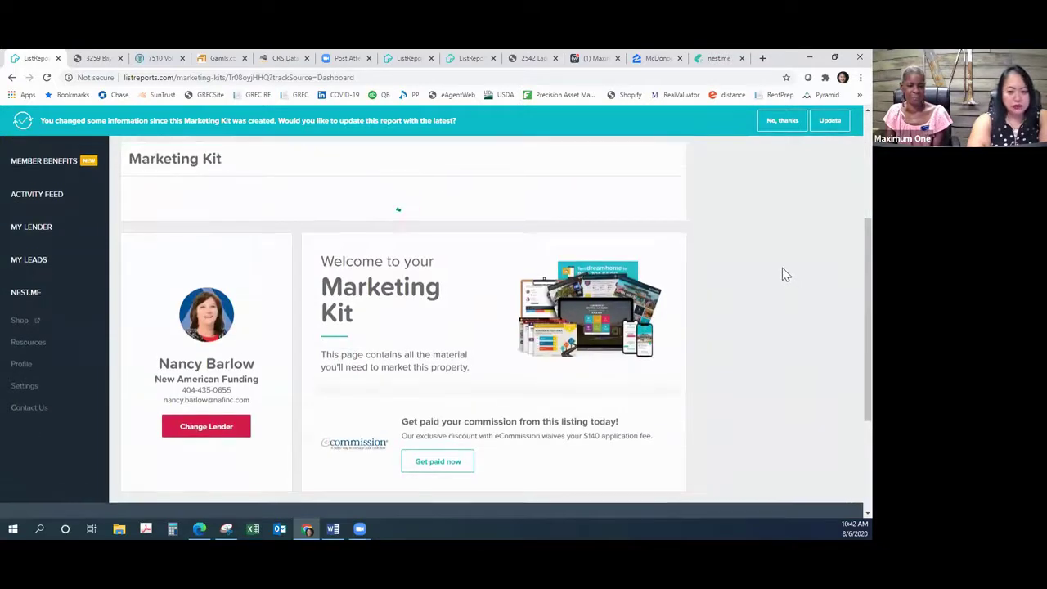
scroll(782, 273, "up", 1)
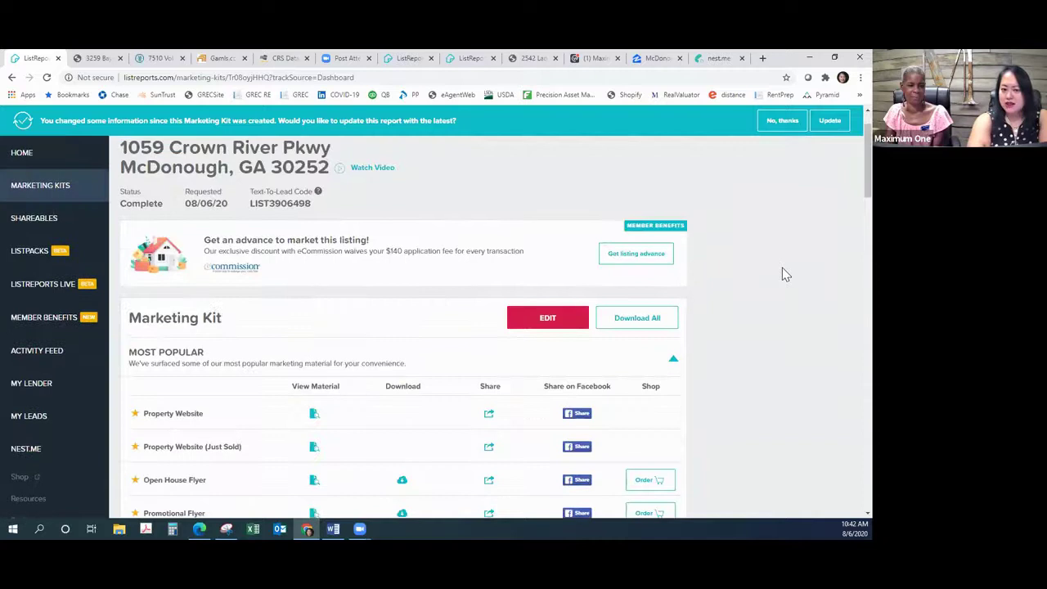
scroll(784, 274, "down", 3)
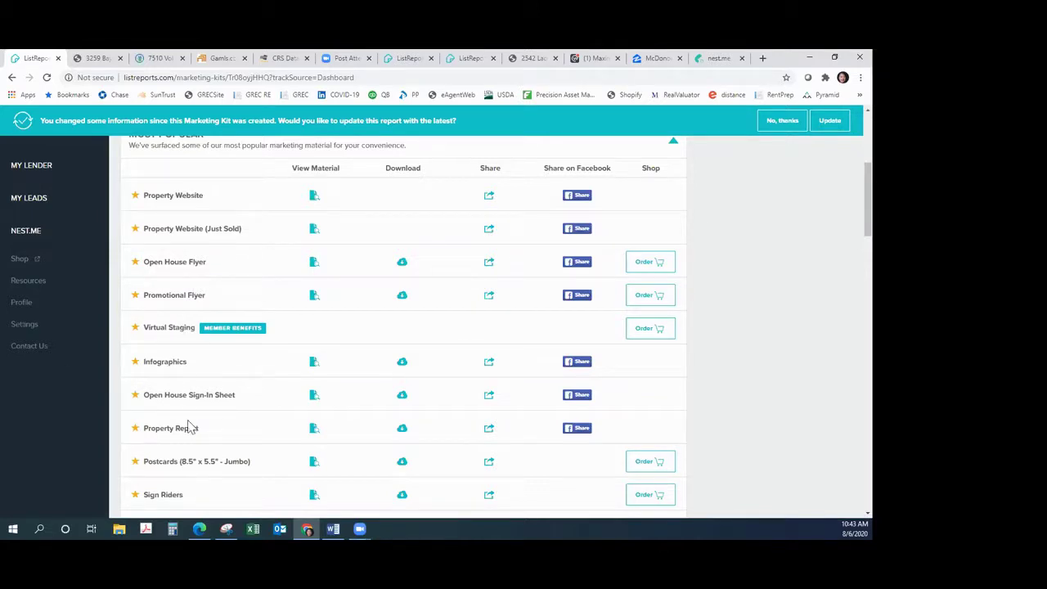
scroll(298, 427, "down", 2)
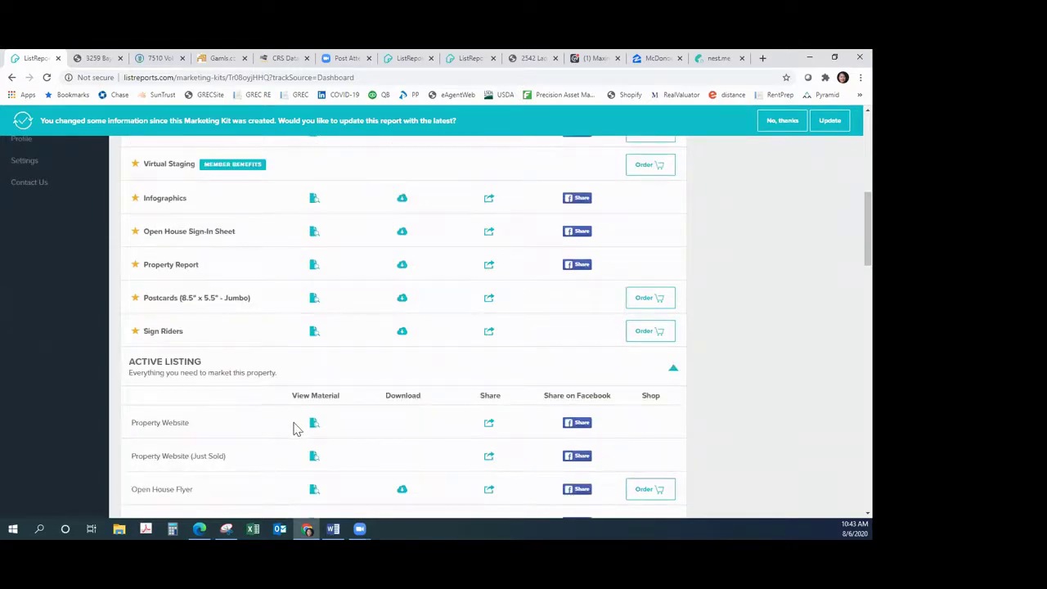
scroll(295, 428, "down", 3)
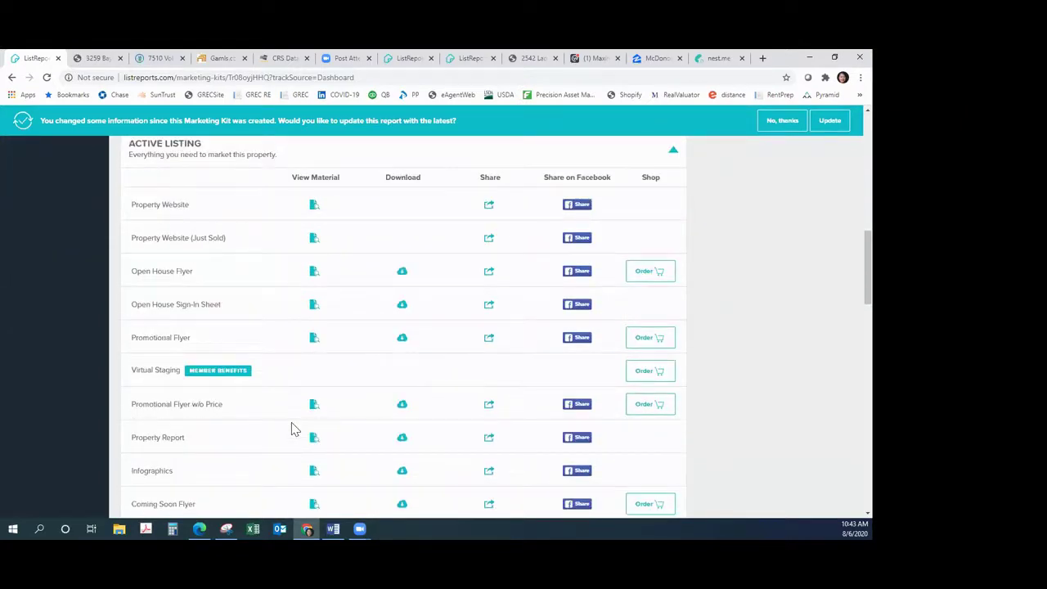
scroll(295, 428, "down", 3)
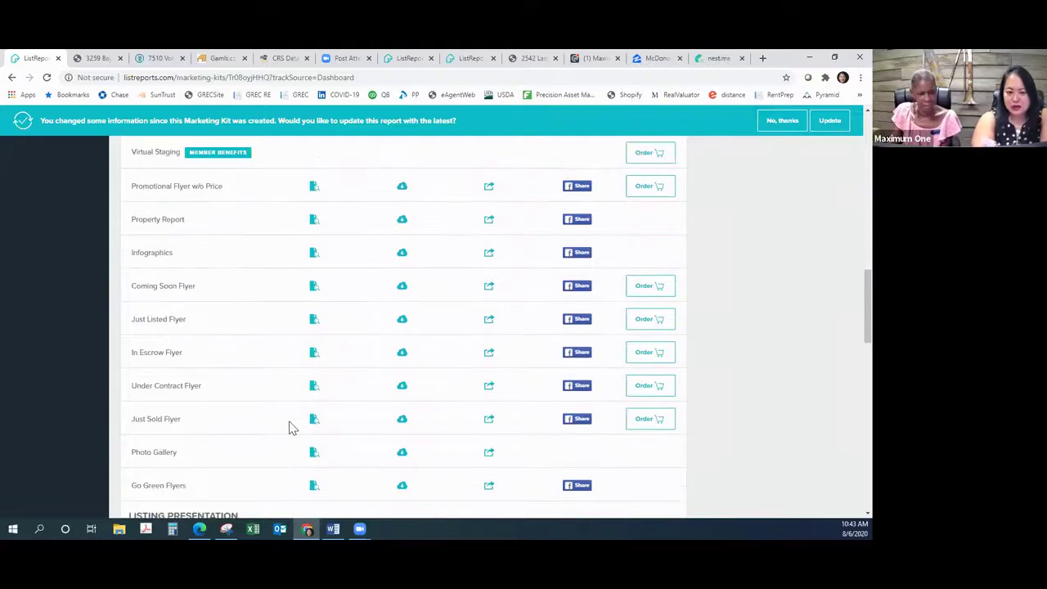
scroll(293, 428, "down", 3)
scroll(293, 428, "down", 3)
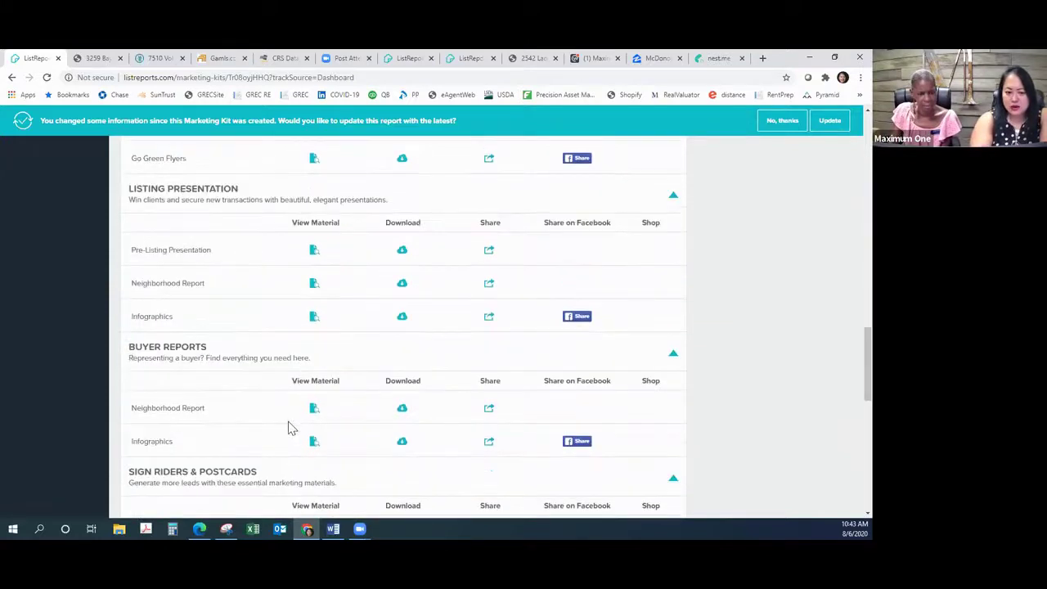
scroll(288, 428, "down", 6)
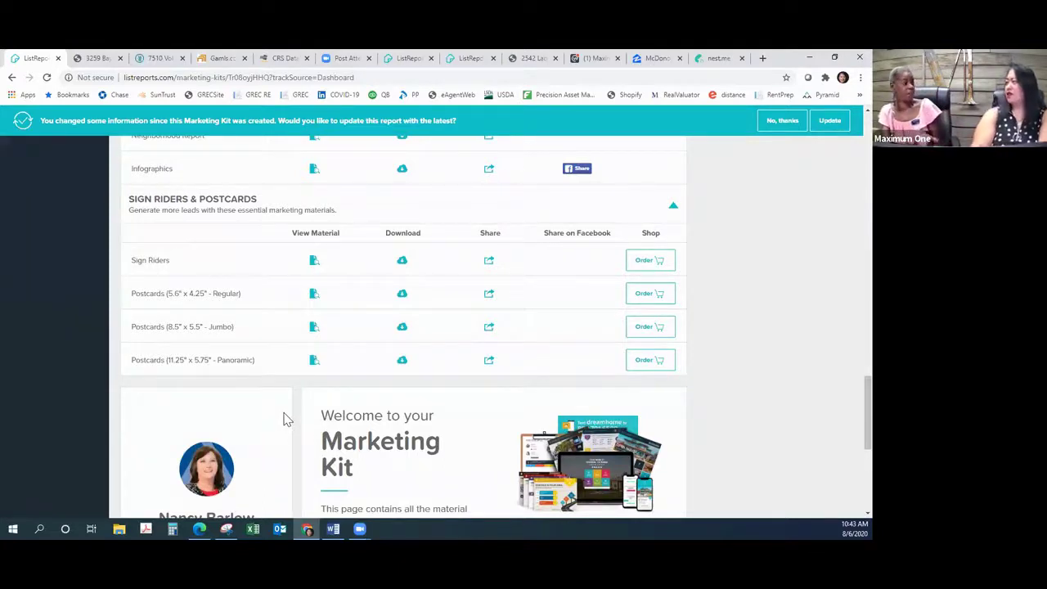
Step: Scroll back up the kit, then minimise the browser to show the desktop
scroll(286, 417, "up", 5)
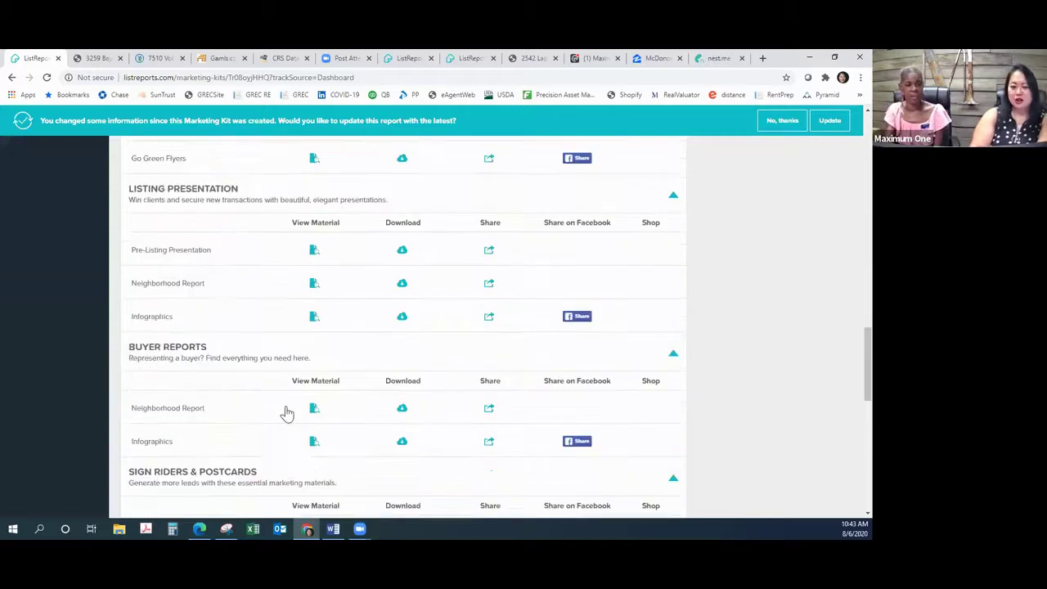
scroll(287, 413, "up", 6)
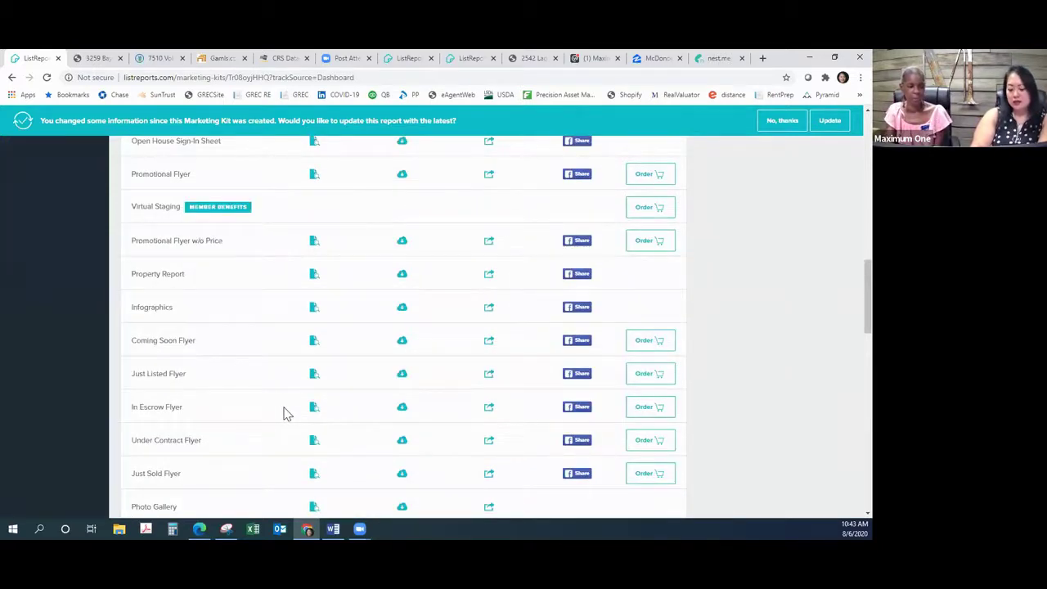
scroll(282, 413, "up", 3)
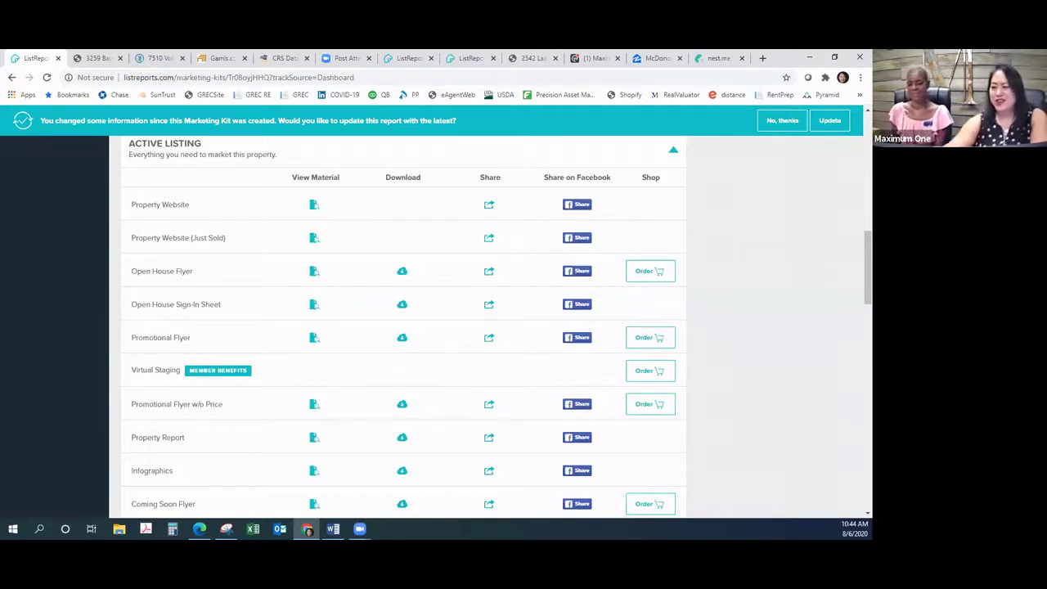
left_click(809, 56)
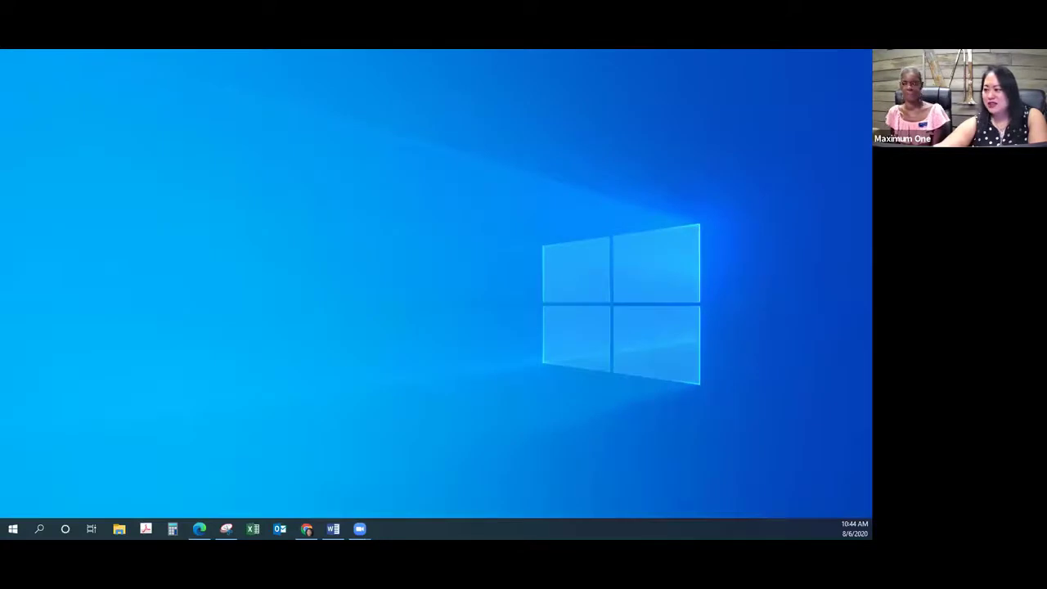